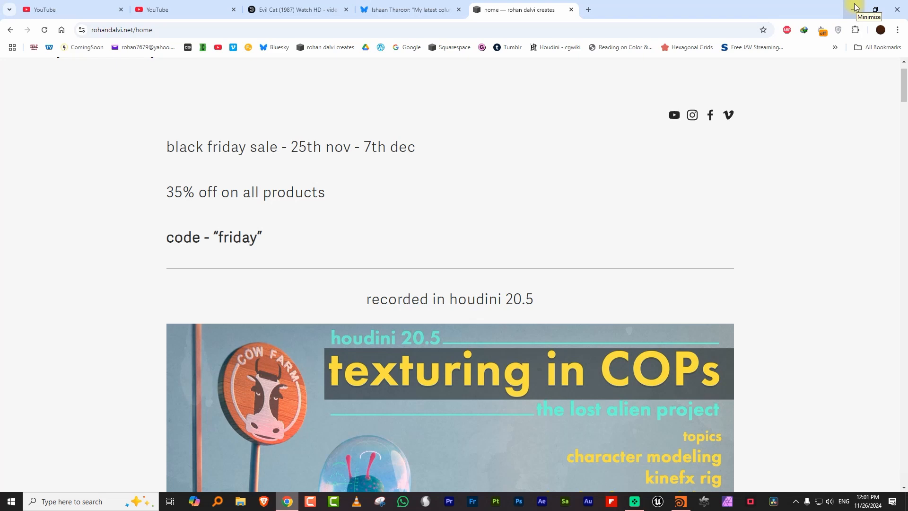
Switch from the browser to Houdini and examine the drone model from several angles
{"action": "left_click", "coordinate": [854, 7]}
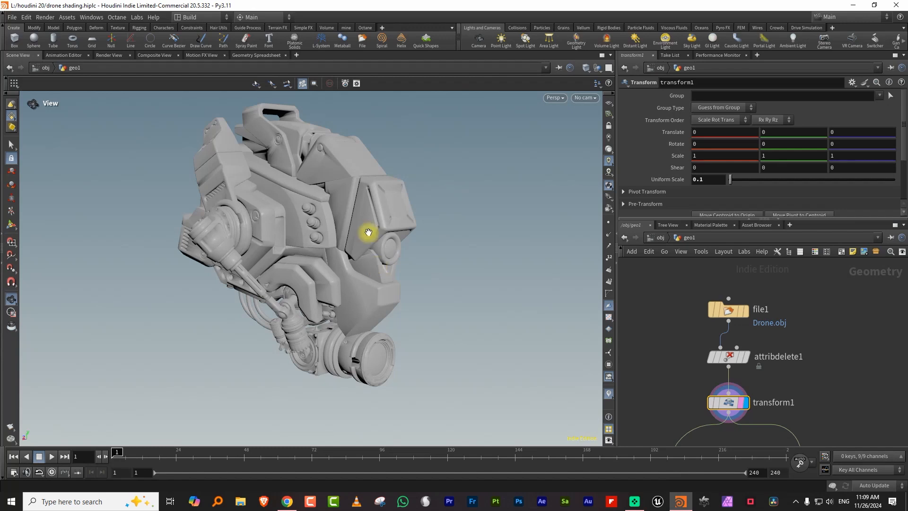
{"action": "left_click_drag", "start_coordinate": [355, 245], "coordinate": [385, 239]}
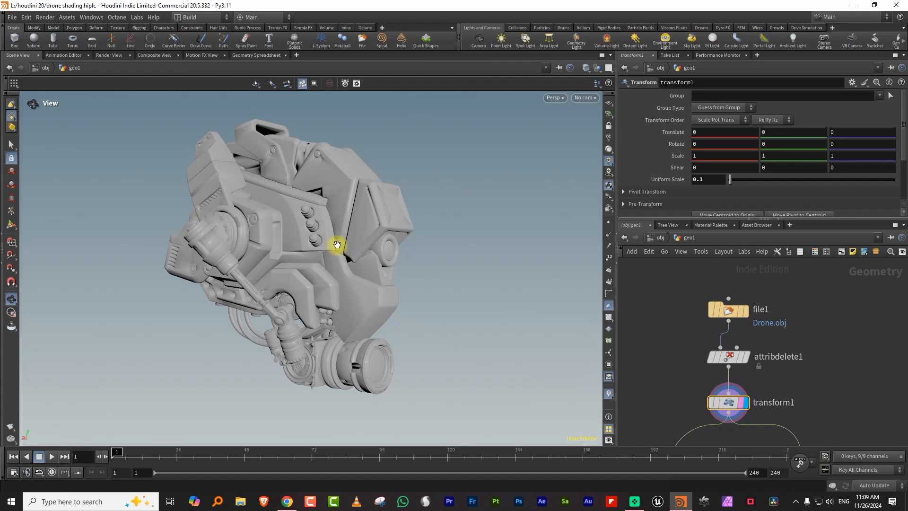
{"action": "scroll", "coordinate": [339, 242], "scroll_direction": "up", "scroll_amount": 1}
{"action": "scroll", "coordinate": [327, 245], "scroll_direction": "up", "scroll_amount": 1}
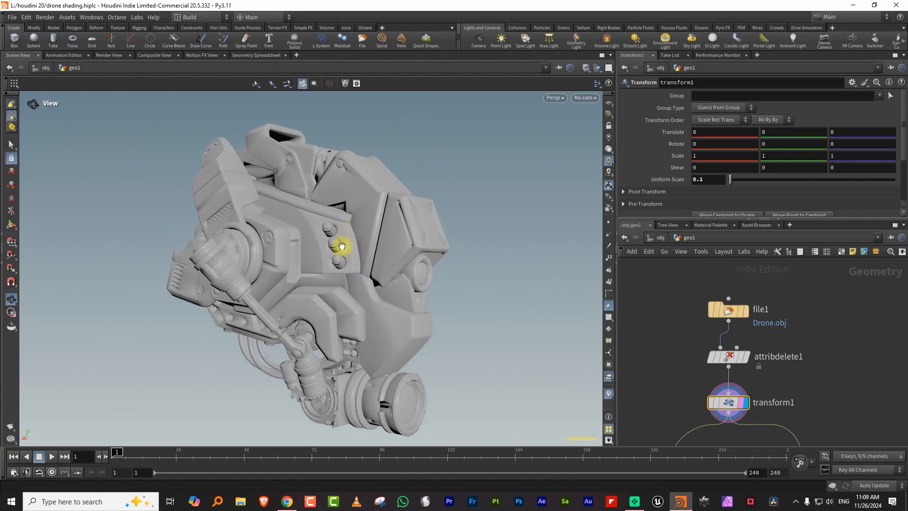
{"action": "left_click_drag", "start_coordinate": [342, 246], "coordinate": [338, 229]}
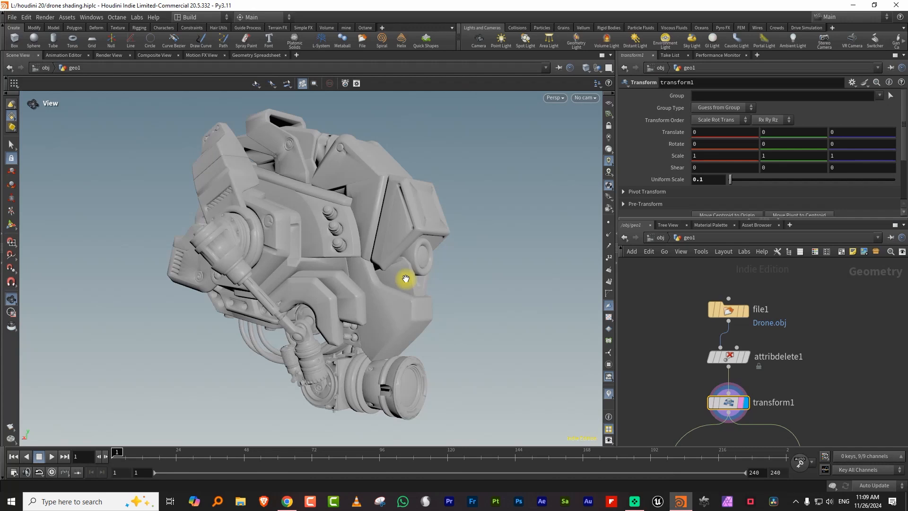
{"action": "mouse_move", "coordinate": [371, 246]}
{"action": "left_mouse_down"}
{"action": "mouse_move", "coordinate": [352, 260]}
{"action": "mouse_move", "coordinate": [393, 243]}
{"action": "mouse_move", "coordinate": [366, 235]}
{"action": "left_mouse_up"}
{"action": "right_click_drag", "start_coordinate": [367, 235], "coordinate": [355, 241]}
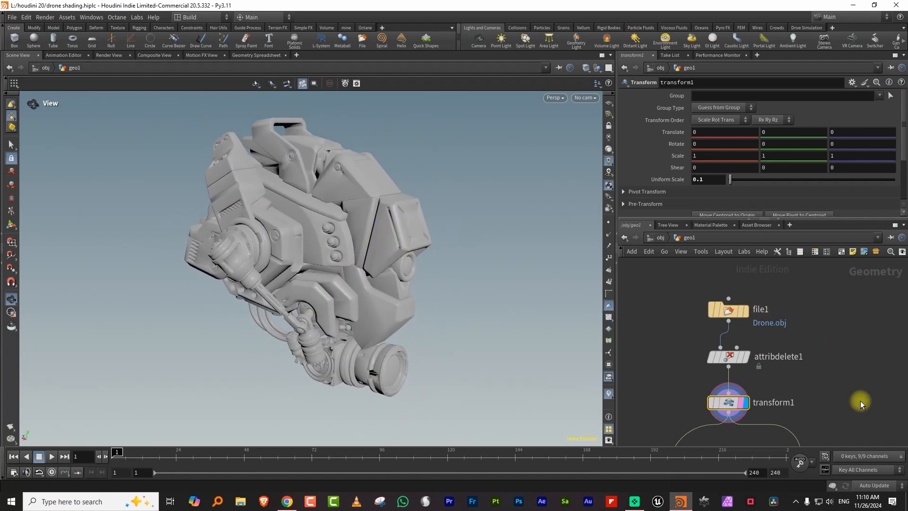
Enlarge the network editor and examine the two node branches below transform1
{"action": "middle_click_drag", "start_coordinate": [853, 399], "coordinate": [825, 291]}
{"action": "scroll", "coordinate": [850, 314], "scroll_direction": "down", "scroll_amount": 2}
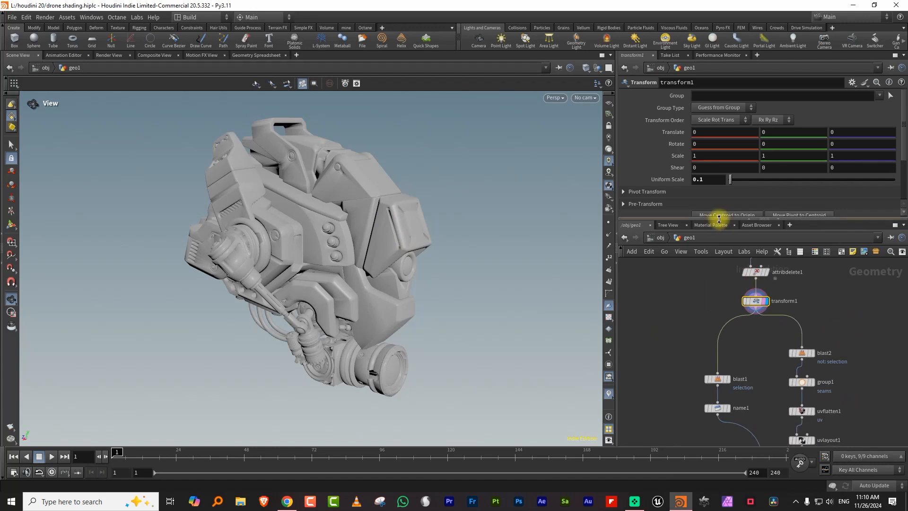
{"action": "left_click_drag", "start_coordinate": [720, 219], "coordinate": [739, 147]}
{"action": "scroll", "coordinate": [852, 303], "scroll_direction": "down", "scroll_amount": 4}
{"action": "middle_click_drag", "start_coordinate": [842, 287], "coordinate": [840, 332]}
{"action": "right_click_drag", "start_coordinate": [826, 309], "coordinate": [864, 300]}
{"action": "middle_click_drag", "start_coordinate": [828, 303], "coordinate": [837, 292]}
{"action": "right_click_drag", "start_coordinate": [762, 298], "coordinate": [787, 290]}
{"action": "middle_click_drag", "start_coordinate": [772, 289], "coordinate": [732, 288]}
Examine the cables beneath the drone's body up close
{"action": "left_click_drag", "start_coordinate": [244, 304], "coordinate": [321, 271]}
{"action": "right_click_drag", "start_coordinate": [213, 337], "coordinate": [295, 285]}
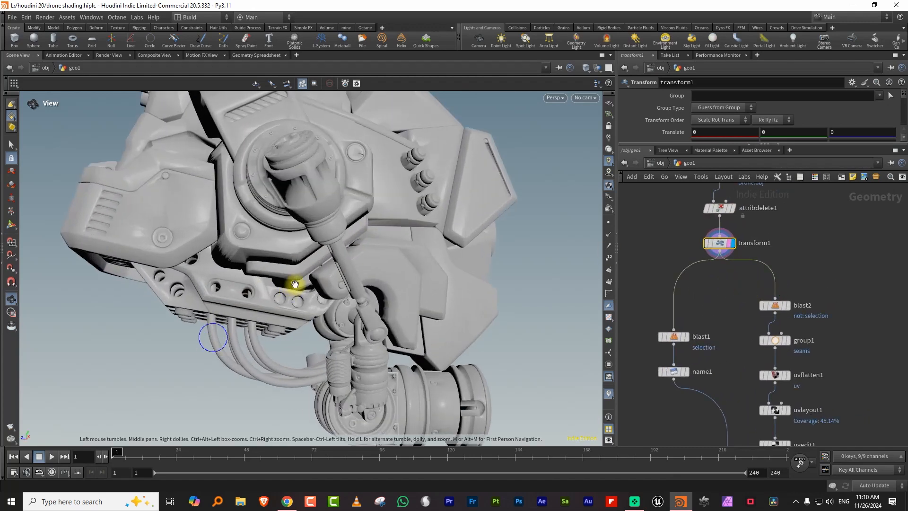
{"action": "middle_click_drag", "start_coordinate": [295, 284], "coordinate": [305, 234]}
{"action": "left_click_drag", "start_coordinate": [223, 301], "coordinate": [318, 285]}
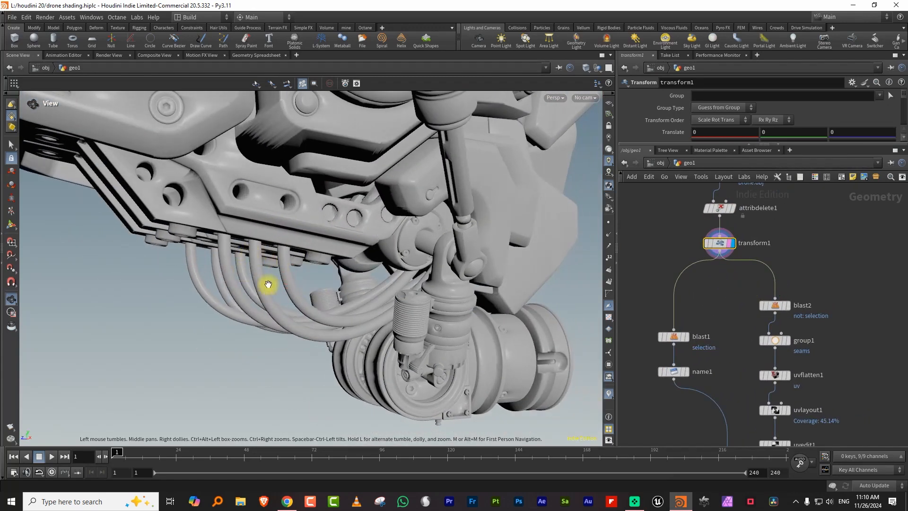
Try the viewport's Show UV Map option on the drone and switch it off again while examining the cables and arm
{"action": "key", "text": "d"}
{"action": "left_click", "coordinate": [656, 313]}
{"action": "left_click", "coordinate": [806, 155]}
{"action": "left_click_drag", "start_coordinate": [375, 235], "coordinate": [337, 253]}
{"action": "middle_click_drag", "start_coordinate": [458, 294], "coordinate": [350, 288]}
{"action": "right_click_drag", "start_coordinate": [351, 288], "coordinate": [434, 258]}
{"action": "left_click_drag", "start_coordinate": [320, 258], "coordinate": [403, 249]}
{"action": "middle_click_drag", "start_coordinate": [403, 250], "coordinate": [467, 251]}
{"action": "key", "text": "d"}
{"action": "left_click", "coordinate": [647, 314]}
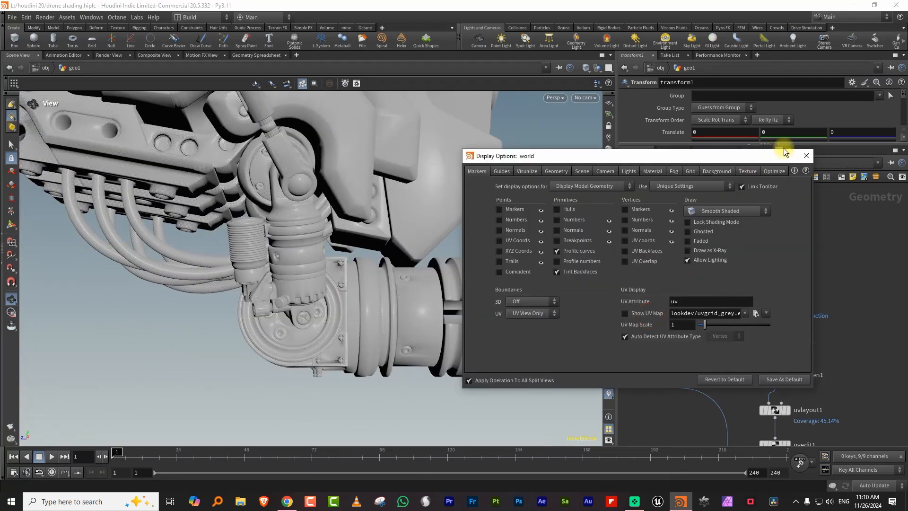
{"action": "left_click", "coordinate": [806, 157]}
{"action": "left_click_drag", "start_coordinate": [184, 223], "coordinate": [271, 221]}
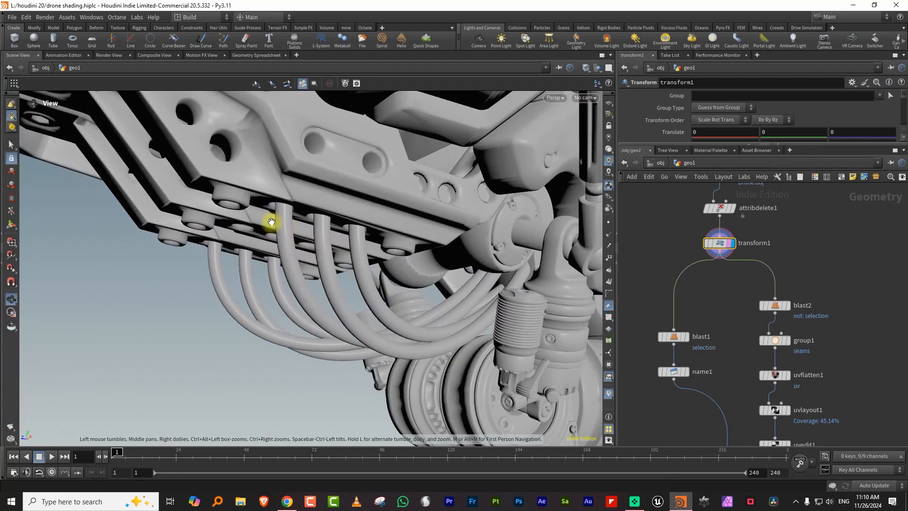
Select blast2 and display its output to examine the isolated cables
{"action": "left_click", "coordinate": [784, 306]}
{"action": "left_click", "coordinate": [788, 306]}
{"action": "left_click", "coordinate": [777, 307]}
{"action": "left_click_drag", "start_coordinate": [395, 211], "coordinate": [338, 265]}
{"action": "mouse_move", "coordinate": [783, 346]}
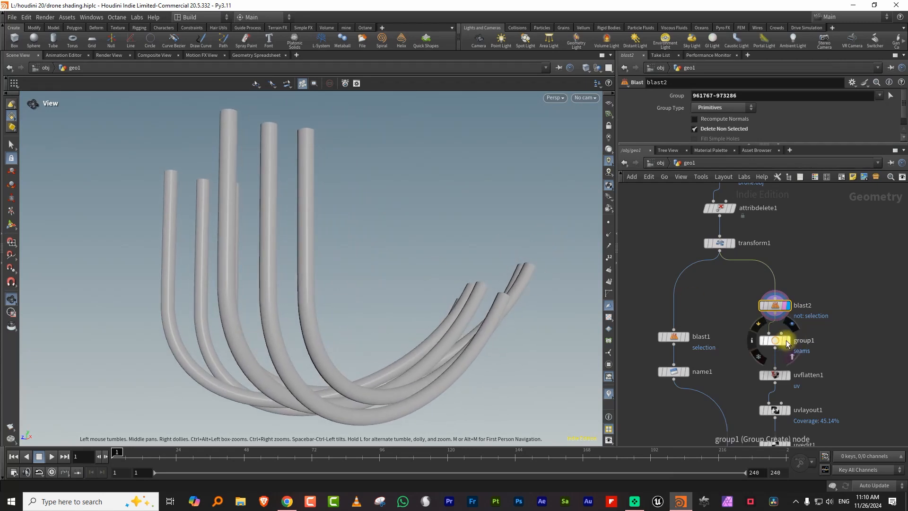
Select and display group1 to examine the seam edges along the cables and around their ends
{"action": "left_click", "coordinate": [785, 341]}
{"action": "left_click", "coordinate": [775, 341]}
{"action": "left_click_drag", "start_coordinate": [361, 229], "coordinate": [228, 176]}
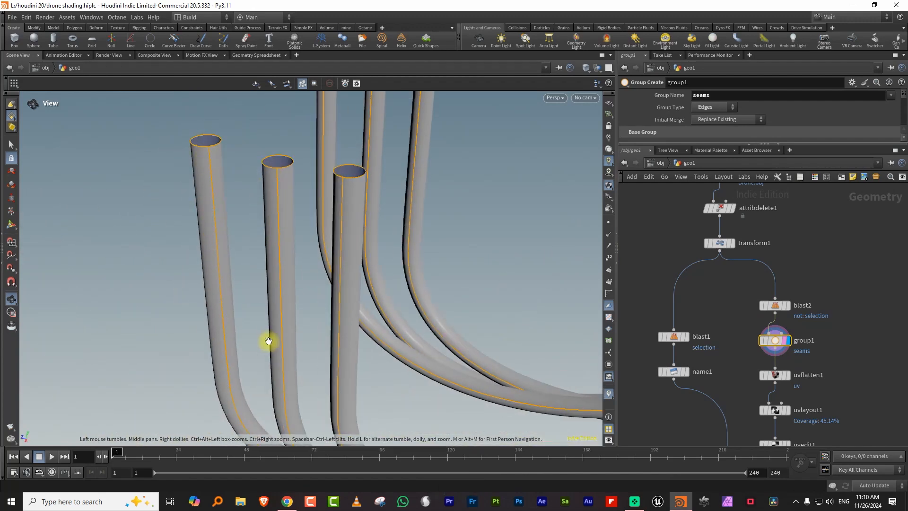
{"action": "left_click_drag", "start_coordinate": [418, 194], "coordinate": [319, 207]}
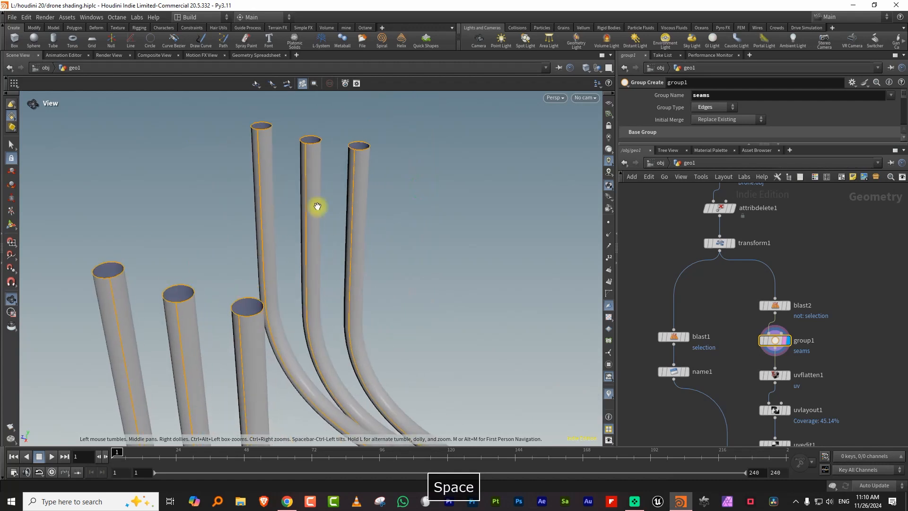
{"action": "middle_click_drag", "start_coordinate": [466, 267], "coordinate": [386, 226]}
Add a UV Flatten node beside the existing chain, feed it from group1 and display its output
{"action": "middle_click_drag", "start_coordinate": [808, 351], "coordinate": [747, 301]}
{"action": "left_click", "coordinate": [813, 307]}
{"action": "key", "text": "Tab"}
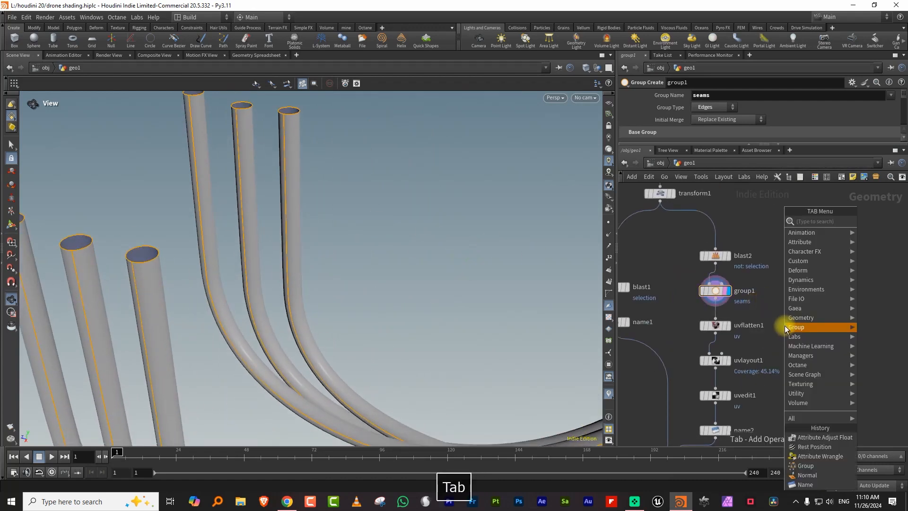
{"action": "type", "text": "uv"}
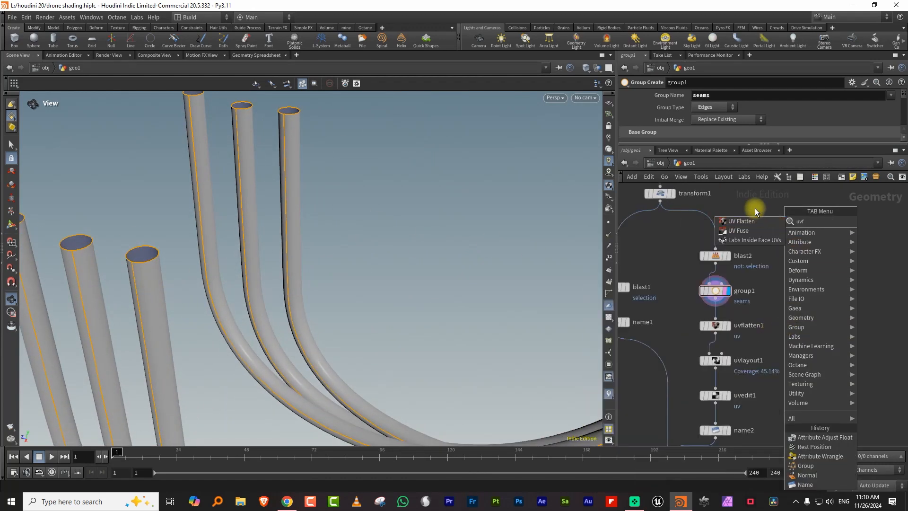
{"action": "type", "text": "f"}
{"action": "key", "text": "Return"}
{"action": "left_click", "coordinate": [821, 339]}
{"action": "left_click", "coordinate": [716, 307]}
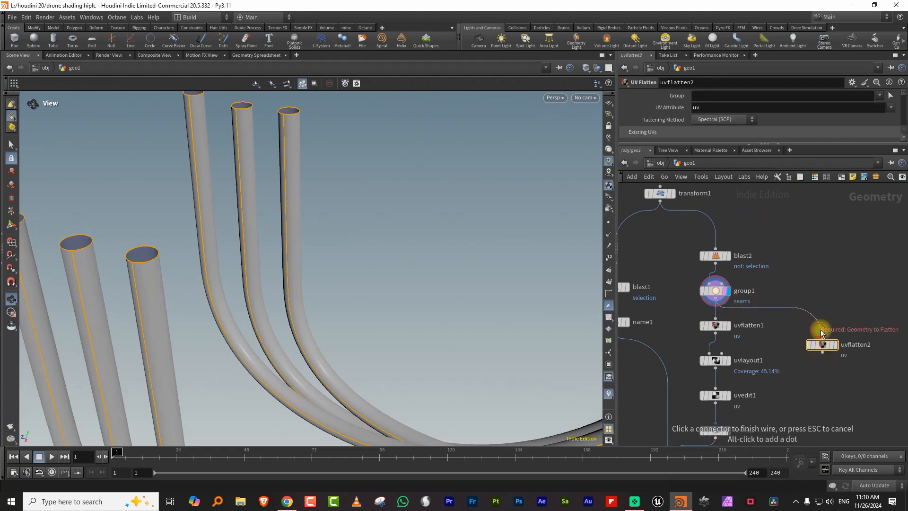
{"action": "left_click", "coordinate": [822, 337]}
{"action": "left_click", "coordinate": [836, 344]}
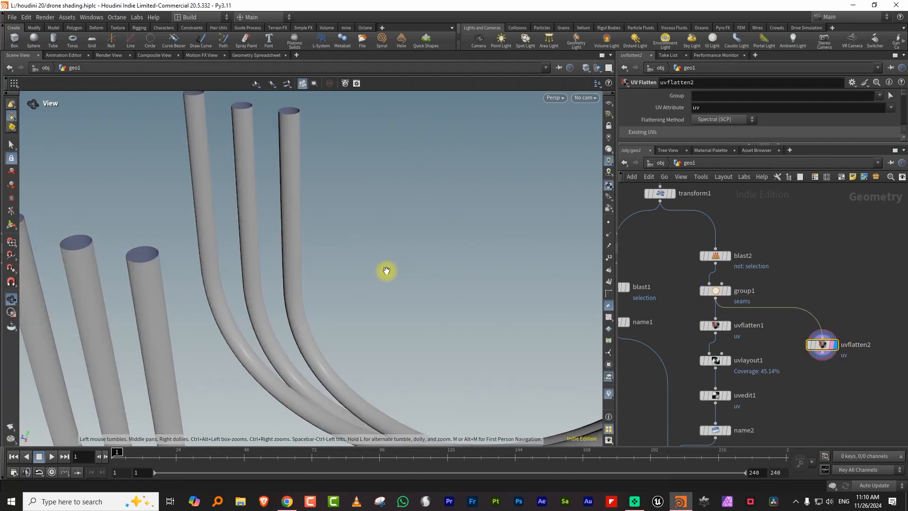
Show the UV view beside the perspective view and frame the cables' flattened UVs
{"action": "key", "text": "Return"}
{"action": "key", "text": "space"}
{"action": "key", "text": "space"}
{"action": "right_click_drag", "start_coordinate": [180, 267], "coordinate": [207, 241]}
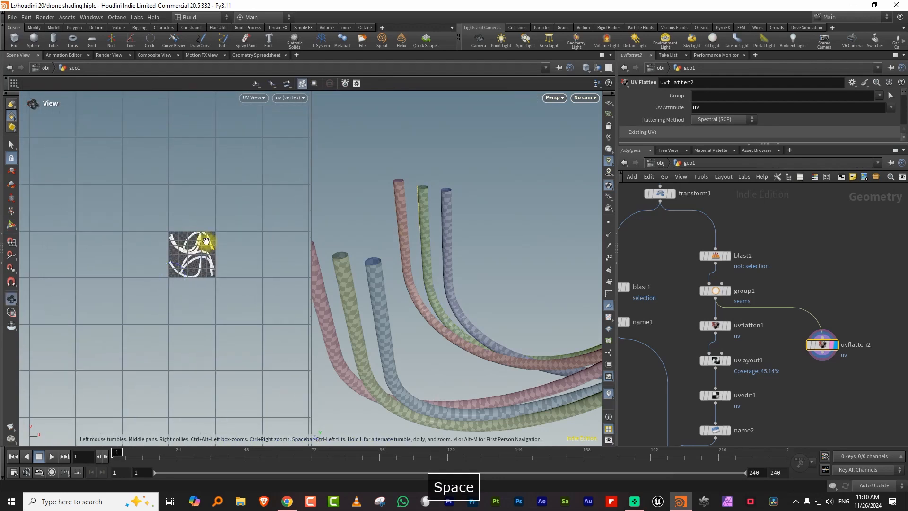
{"action": "key", "text": "space+g"}
Set the new UV Flatten's Seams to the seams group and its Rectify Group to *
{"action": "left_click_drag", "start_coordinate": [734, 143], "coordinate": [725, 254]}
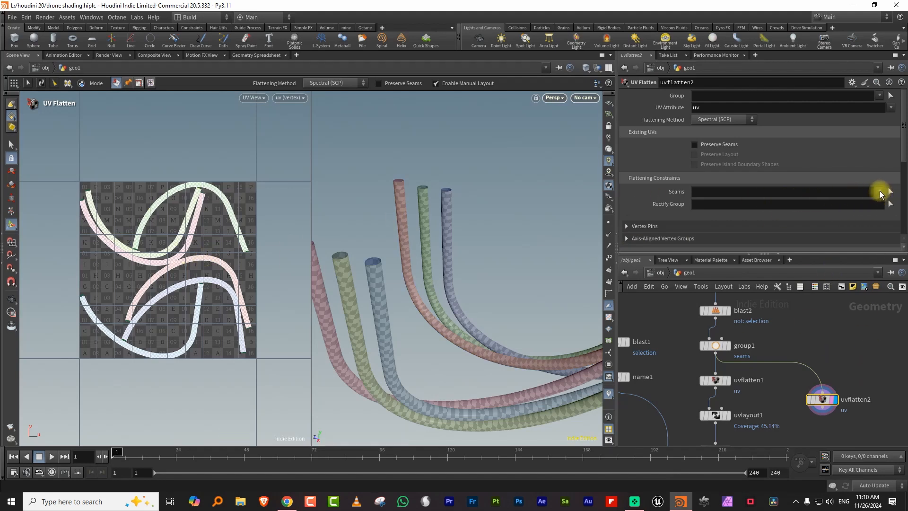
{"action": "left_click", "coordinate": [878, 193]}
{"action": "left_click", "coordinate": [855, 225]}
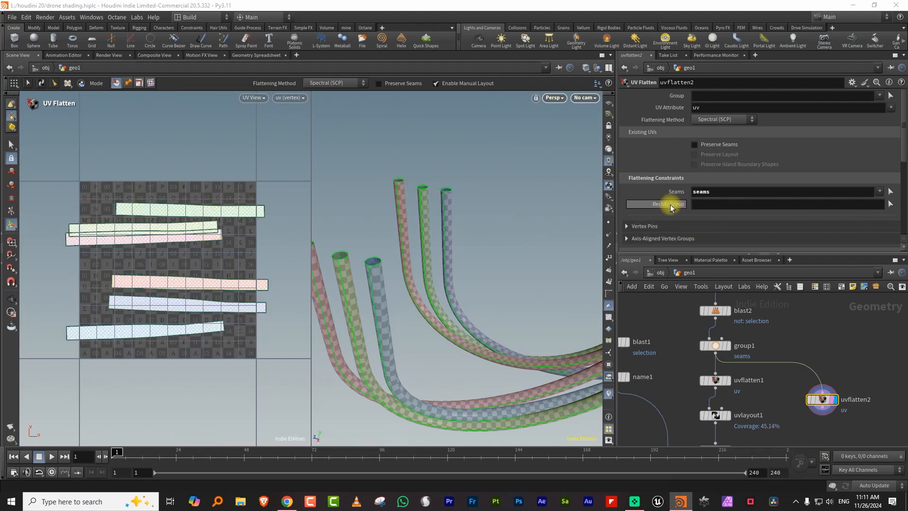
{"action": "left_click", "coordinate": [700, 205]}
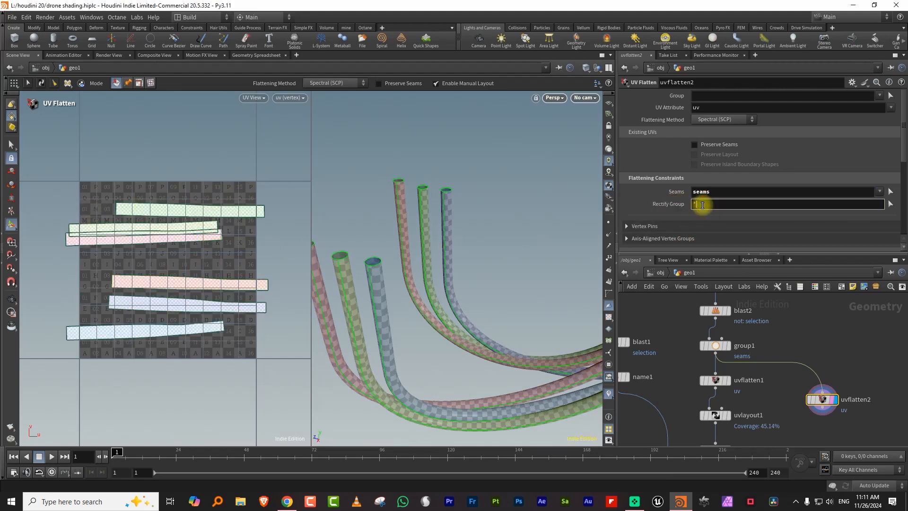
{"action": "key", "text": "Return"}
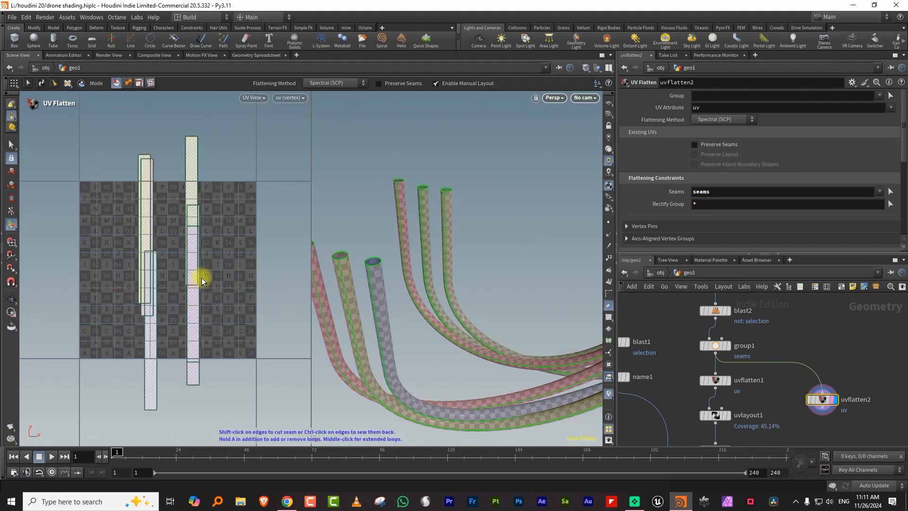
Display uvflatten1 and uvlayout1 in turn to compare the existing flattened and packed cable UVs
{"action": "middle_click_drag", "start_coordinate": [842, 338], "coordinate": [818, 294]}
{"action": "scroll", "coordinate": [752, 342], "scroll_direction": "up", "scroll_amount": 4}
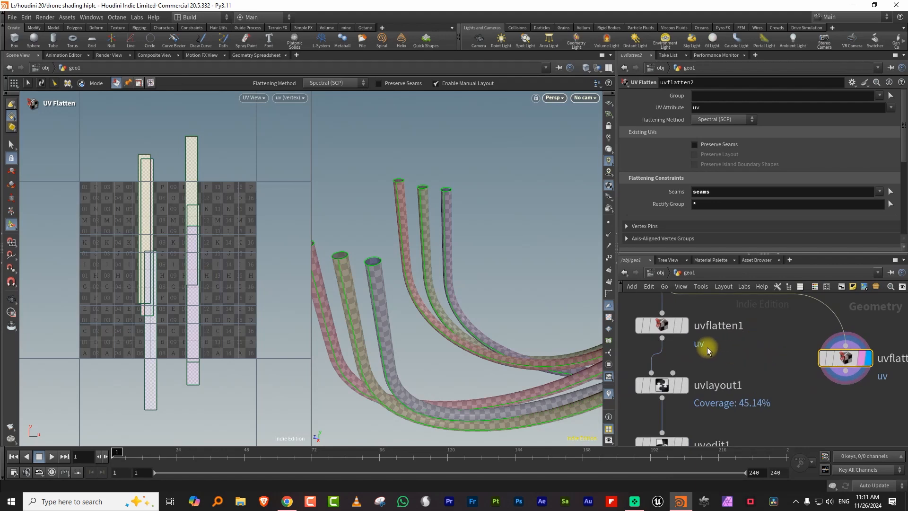
{"action": "left_click", "coordinate": [665, 325]}
{"action": "left_click", "coordinate": [683, 325]}
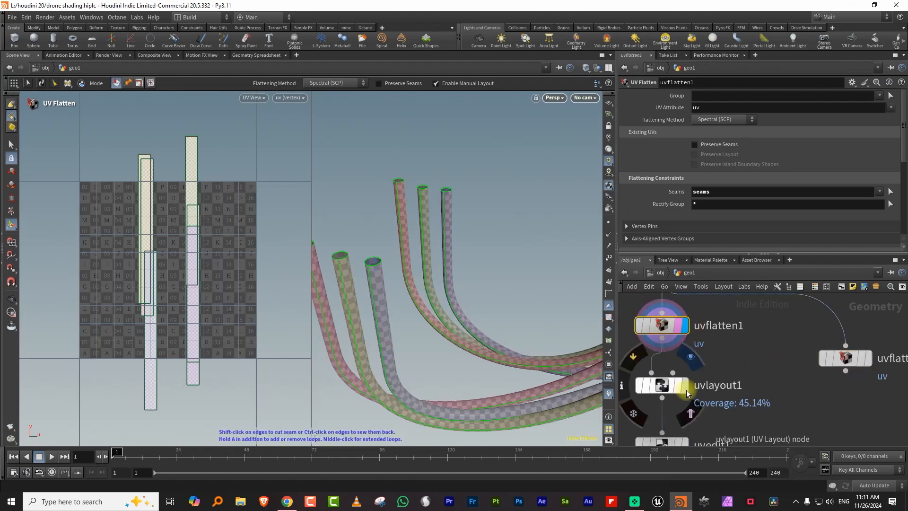
{"action": "left_click", "coordinate": [684, 386]}
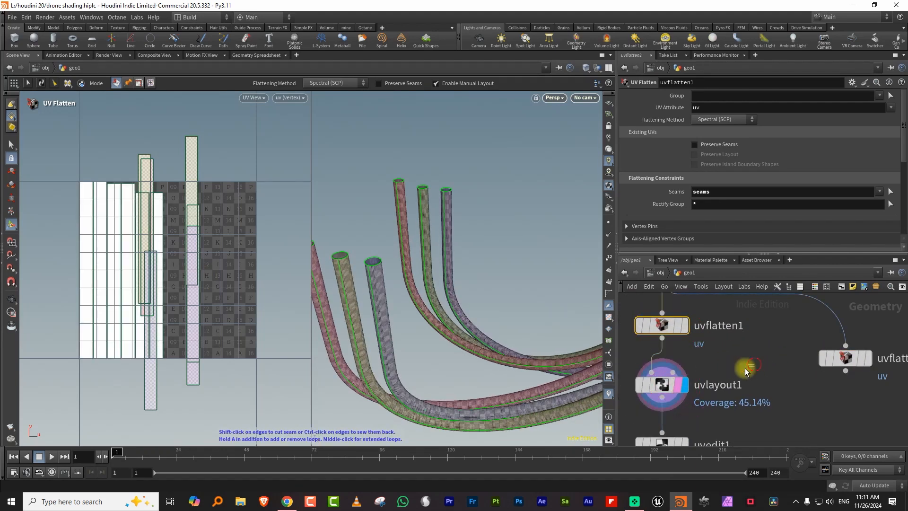
{"action": "left_click_drag", "start_coordinate": [746, 369], "coordinate": [672, 393]}
{"action": "middle_click_drag", "start_coordinate": [763, 397], "coordinate": [804, 307]}
Display uvedit1 and examine its scaled cable UVs in a UV viewport
{"action": "left_click", "coordinate": [715, 362]}
{"action": "key", "text": "Return"}
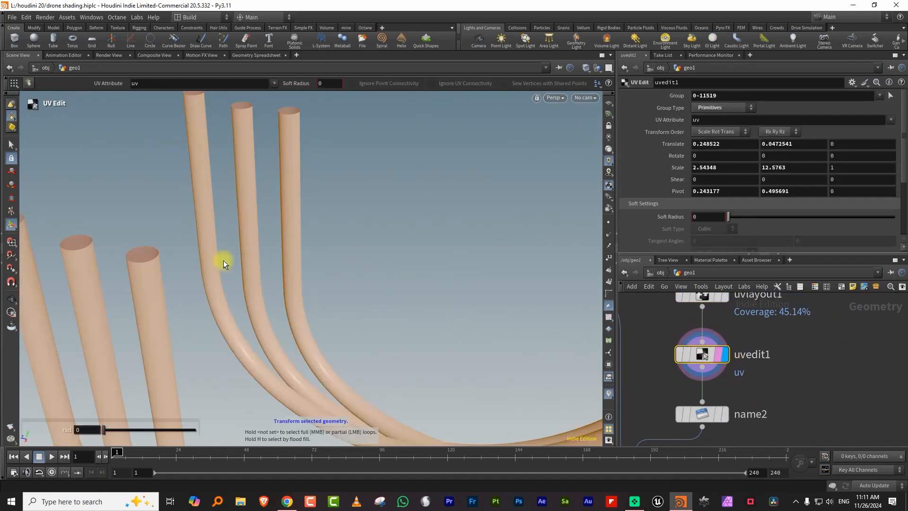
{"action": "left_click", "coordinate": [556, 98]}
{"action": "mouse_move", "coordinate": [563, 117]}
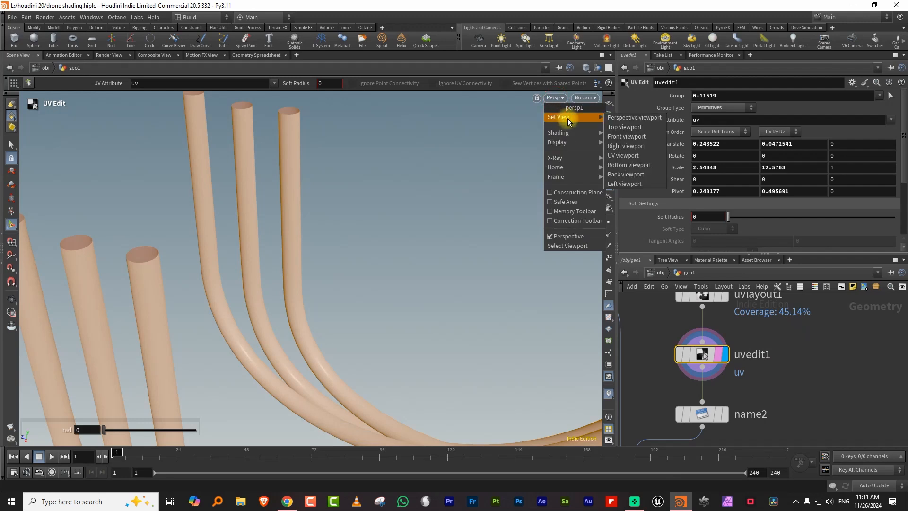
{"action": "left_click", "coordinate": [627, 156]}
{"action": "key", "text": "space"}
{"action": "right_click_drag", "start_coordinate": [393, 205], "coordinate": [161, 355]}
{"action": "middle_click_drag", "start_coordinate": [339, 236], "coordinate": [262, 247]}
{"action": "right_click_drag", "start_coordinate": [262, 247], "coordinate": [229, 302]}
{"action": "right_click_drag", "start_coordinate": [349, 226], "coordinate": [364, 245]}
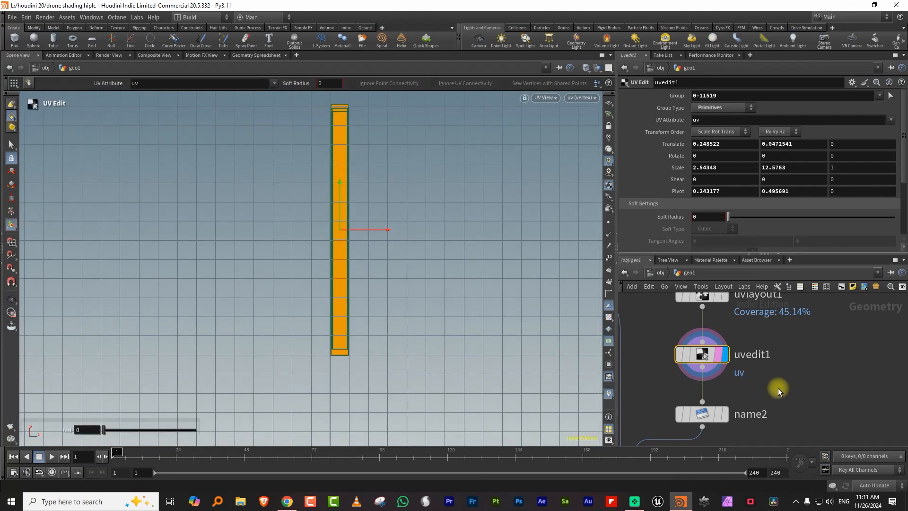
Return the viewport to the perspective view and find blast1 in the network
{"action": "middle_click_drag", "start_coordinate": [779, 388], "coordinate": [787, 371]}
{"action": "middle_click_drag", "start_coordinate": [636, 301], "coordinate": [769, 395]}
{"action": "scroll", "coordinate": [759, 347], "scroll_direction": "down", "scroll_amount": 3}
{"action": "middle_click_drag", "start_coordinate": [736, 305], "coordinate": [708, 359]}
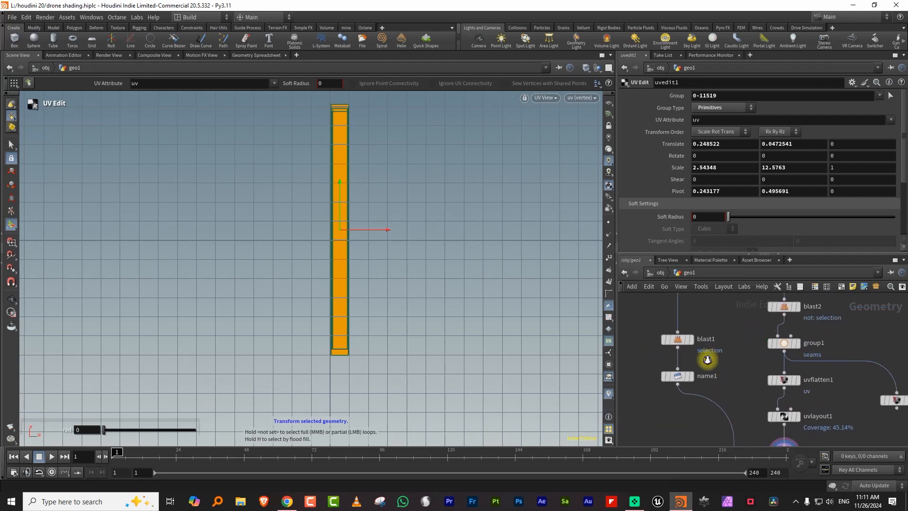
{"action": "scroll", "coordinate": [707, 359], "scroll_direction": "up", "scroll_amount": 3}
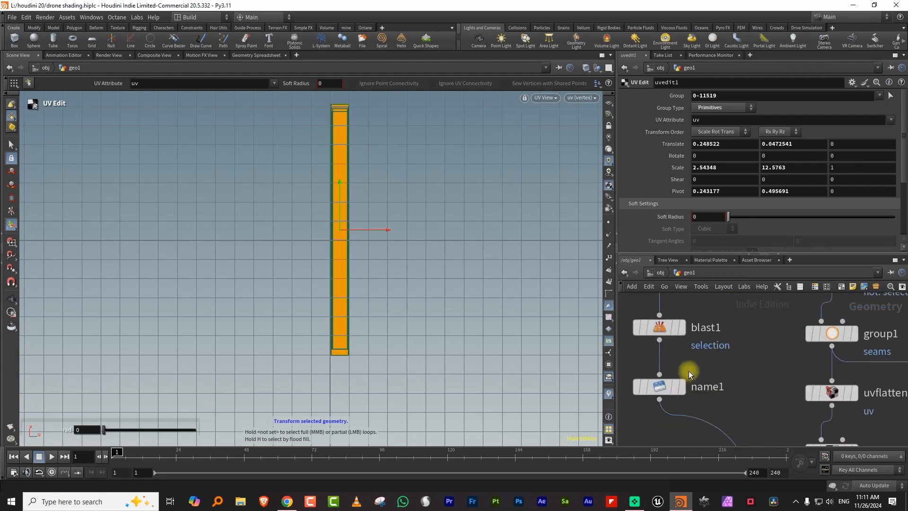
{"action": "left_click", "coordinate": [546, 98]}
{"action": "left_click", "coordinate": [562, 117]}
{"action": "left_click", "coordinate": [607, 118]}
Display blast1 and examine the drone body without its cables
{"action": "middle_click_drag", "start_coordinate": [755, 365], "coordinate": [749, 282]}
{"action": "middle_click_drag", "start_coordinate": [724, 319], "coordinate": [740, 409]}
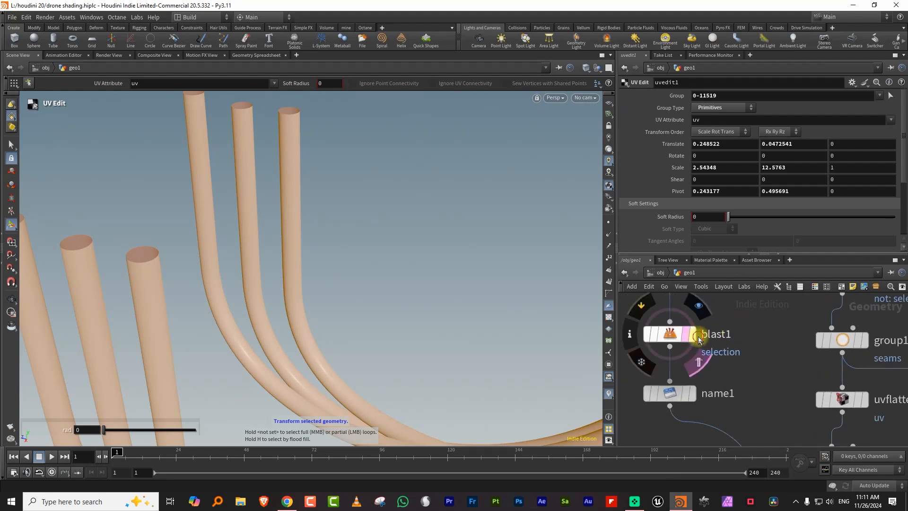
{"action": "left_click", "coordinate": [690, 334]}
{"action": "key", "text": "space"}
{"action": "right_click_drag", "start_coordinate": [414, 240], "coordinate": [287, 300]}
{"action": "middle_click_drag", "start_coordinate": [357, 270], "coordinate": [310, 284]}
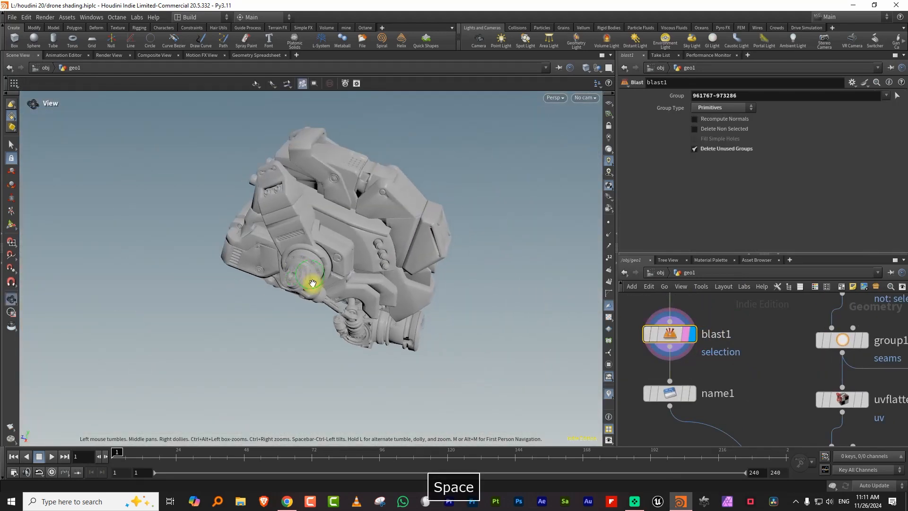
{"action": "left_click_drag", "start_coordinate": [310, 284], "coordinate": [430, 255]}
Display and select name1 to review the name attribute assigned to the drone body
{"action": "left_click", "coordinate": [694, 394]}
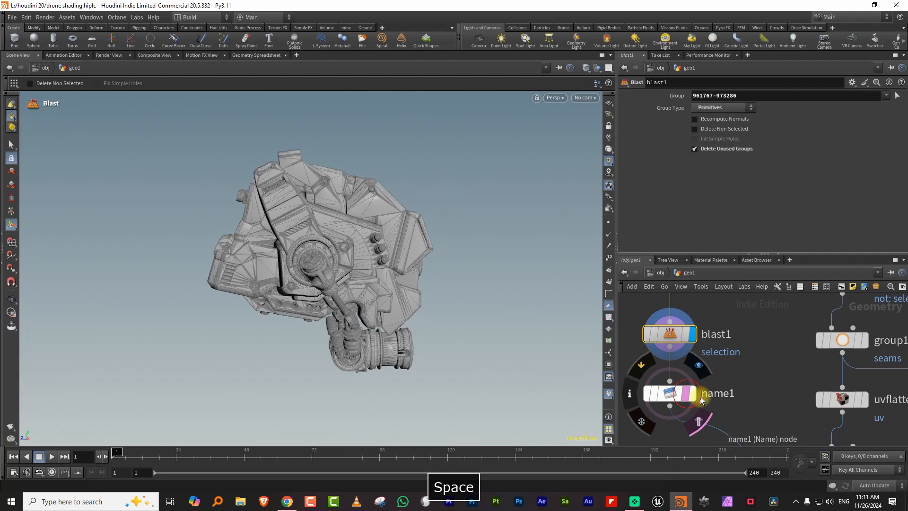
{"action": "left_click", "coordinate": [673, 393]}
{"action": "middle_click_drag", "start_coordinate": [762, 375], "coordinate": [723, 310]}
{"action": "middle_click_drag", "start_coordinate": [726, 367], "coordinate": [691, 323]}
{"action": "middle_click_drag", "start_coordinate": [825, 412], "coordinate": [796, 343]}
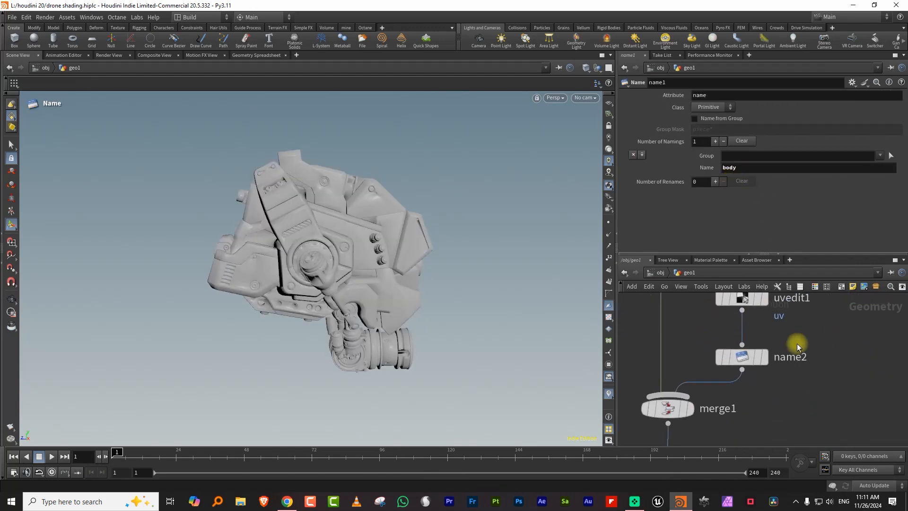
Display name2's output and examine the cable branch in the viewport
{"action": "left_click", "coordinate": [763, 357]}
{"action": "key", "text": "space"}
{"action": "left_click_drag", "start_coordinate": [344, 305], "coordinate": [352, 322]}
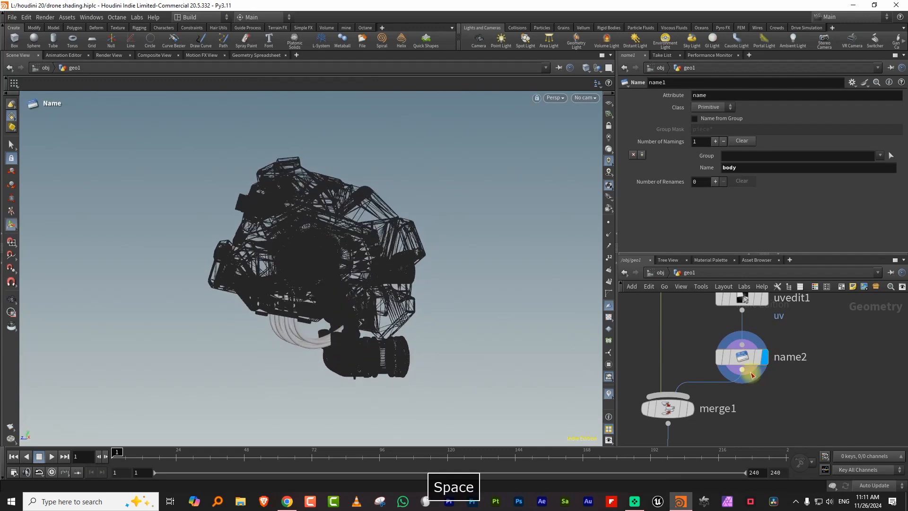
Display name3 and examine the camera lens at the front of the drone, which name3 assigns the name lens
{"action": "middle_click_drag", "start_coordinate": [729, 437], "coordinate": [758, 368]}
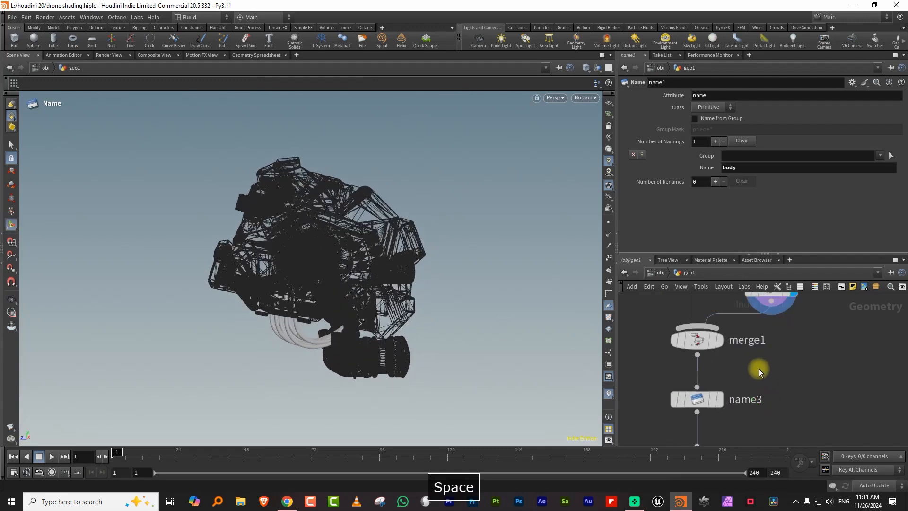
{"action": "left_click", "coordinate": [725, 401]}
{"action": "key", "text": "space"}
{"action": "mouse_move", "coordinate": [487, 331]}
{"action": "left_mouse_down"}
{"action": "mouse_move", "coordinate": [400, 342]}
{"action": "mouse_move", "coordinate": [479, 338]}
{"action": "left_mouse_up"}
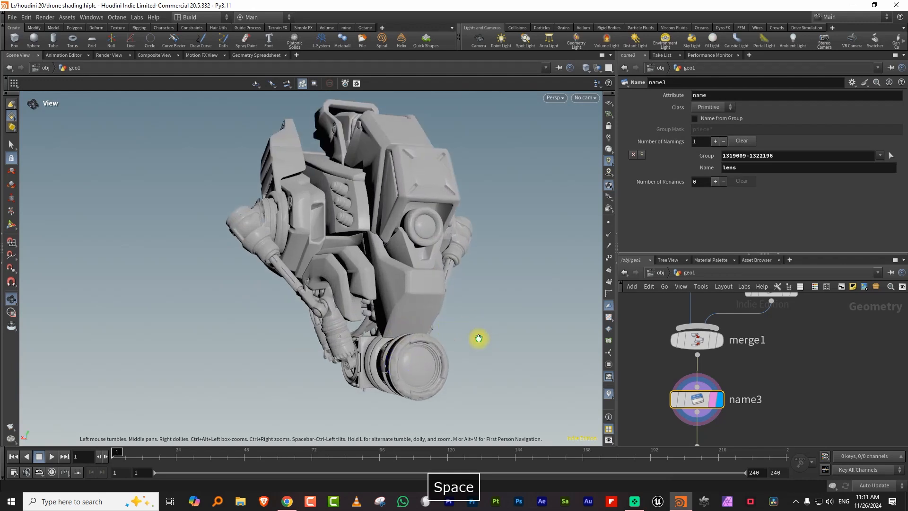
{"action": "middle_click_drag", "start_coordinate": [479, 338], "coordinate": [467, 270]}
{"action": "scroll", "coordinate": [467, 269], "scroll_direction": "up", "scroll_amount": 3}
{"action": "left_click_drag", "start_coordinate": [466, 270], "coordinate": [535, 300]}
{"action": "left_click_drag", "start_coordinate": [424, 311], "coordinate": [384, 306]}
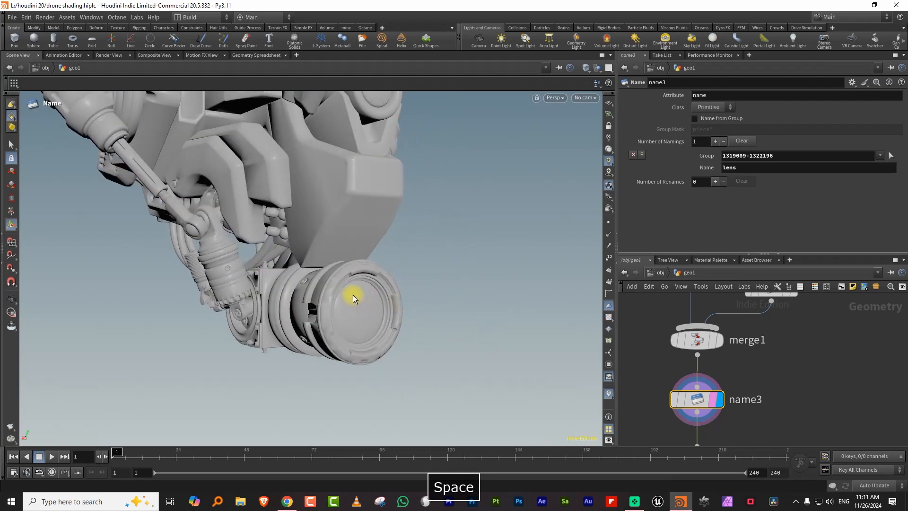
{"action": "key", "text": "space"}
{"action": "middle_click_drag", "start_coordinate": [396, 270], "coordinate": [385, 330]}
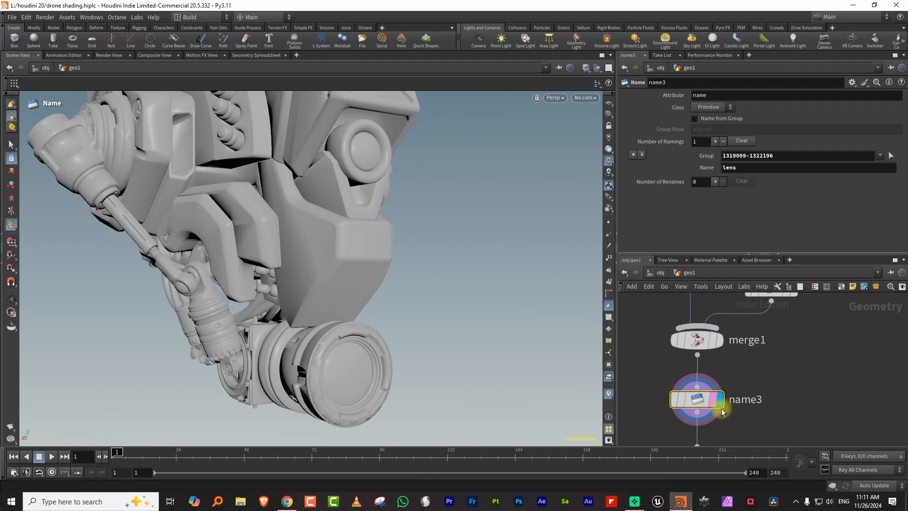
Visualize the name attribute from name3's node info and examine the colour-coded drone parts
{"action": "left_click", "coordinate": [666, 399]}
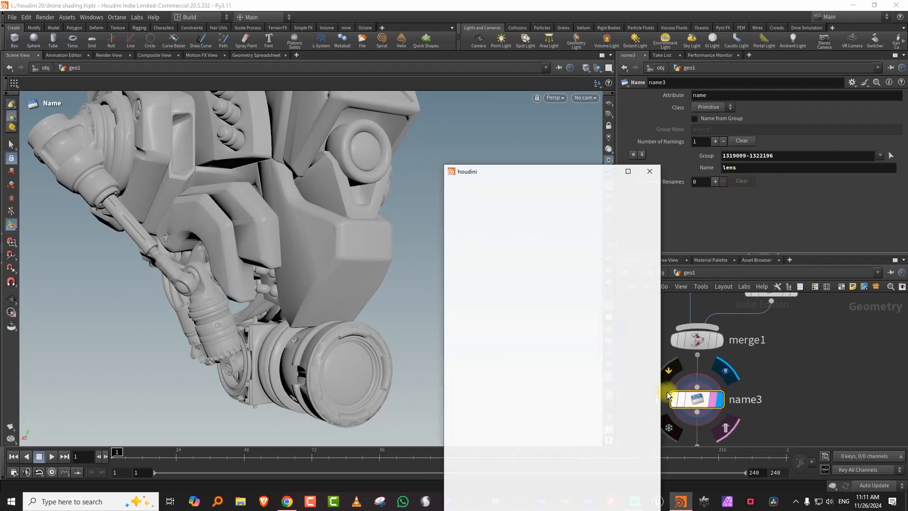
{"action": "left_click", "coordinate": [456, 211]}
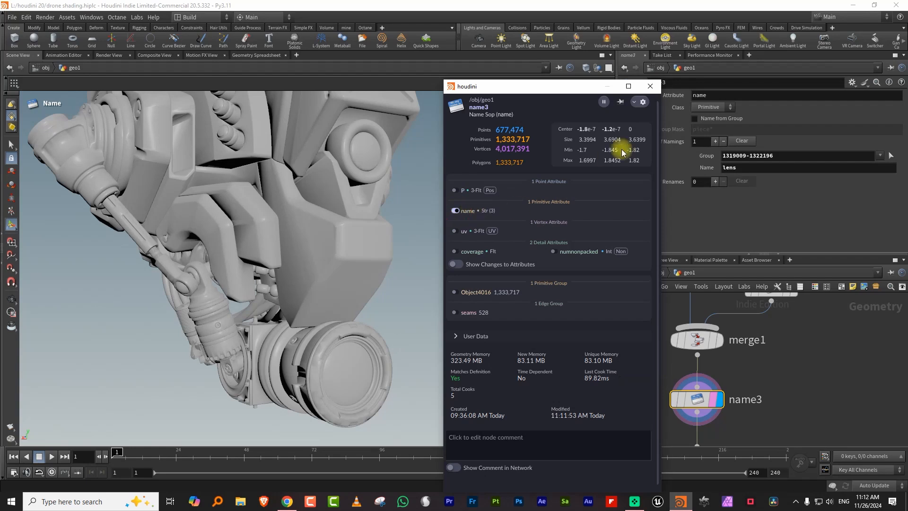
{"action": "key", "text": "space"}
{"action": "left_click_drag", "start_coordinate": [345, 217], "coordinate": [365, 324]}
{"action": "key", "text": "space"}
{"action": "left_click_drag", "start_coordinate": [362, 199], "coordinate": [374, 227]}
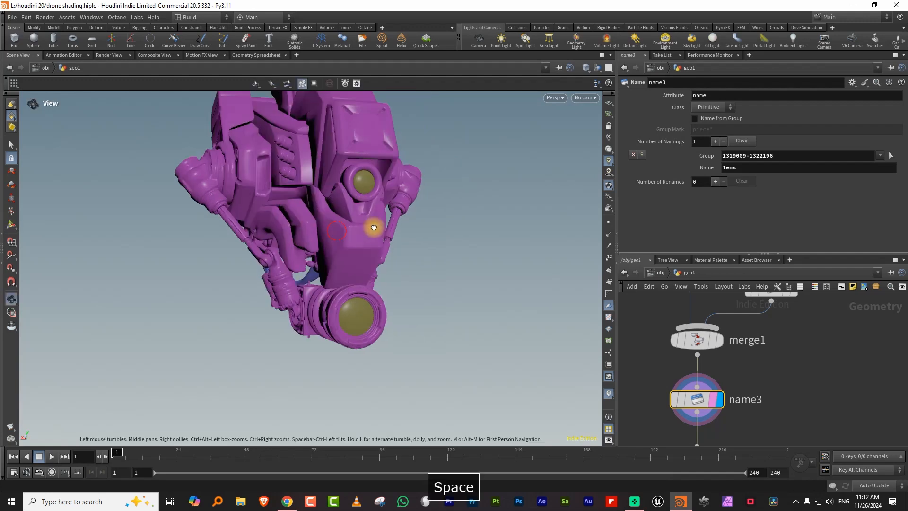
{"action": "left_click_drag", "start_coordinate": [373, 228], "coordinate": [386, 227]}
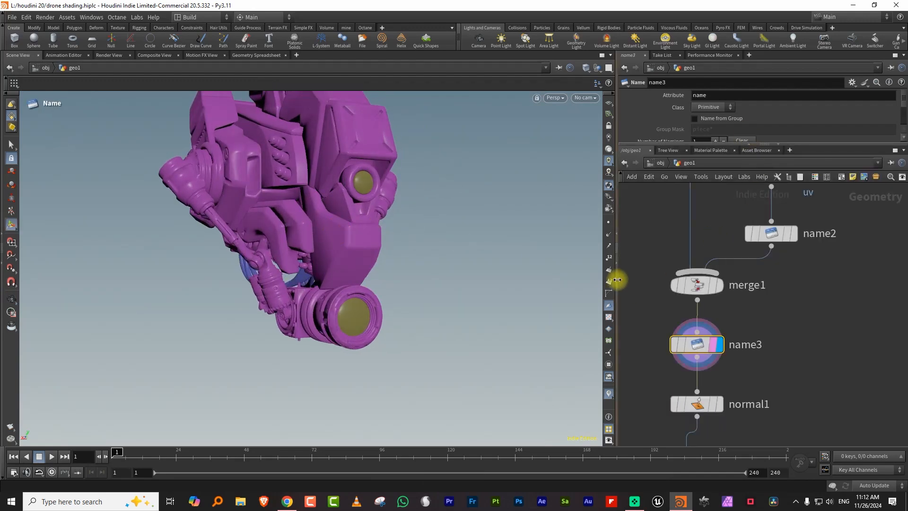
Widen the network editor and inspect the colour-coded body, cables and lenses from the drone's side
{"action": "left_click_drag", "start_coordinate": [618, 280], "coordinate": [552, 280]}
{"action": "key", "text": "space"}
{"action": "left_click_drag", "start_coordinate": [308, 212], "coordinate": [318, 260]}
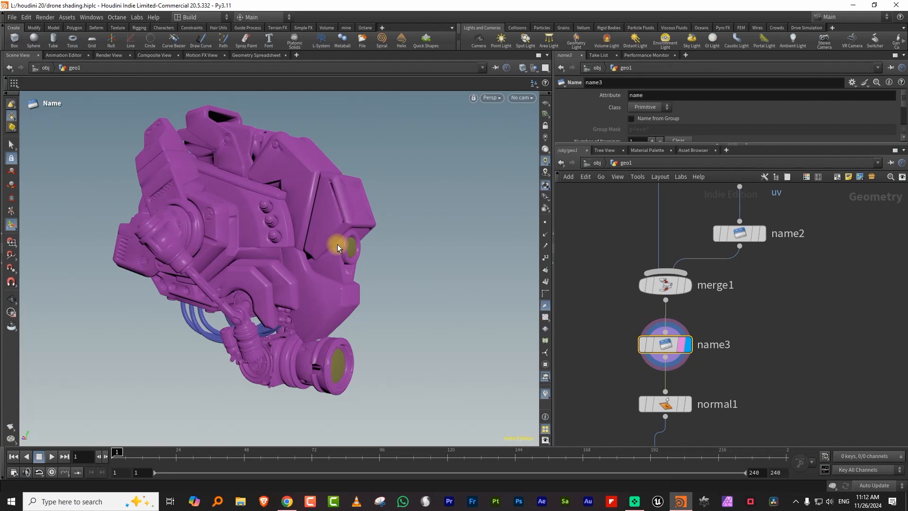
Display and select normal1, and turn off the name attribute visualization in its node info
{"action": "scroll", "coordinate": [781, 317], "scroll_direction": "down", "scroll_amount": 3}
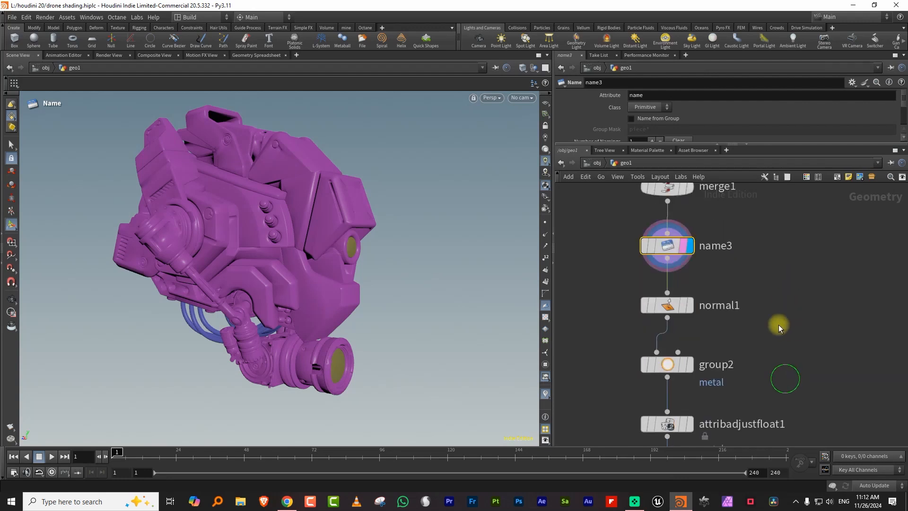
{"action": "left_click", "coordinate": [696, 261]}
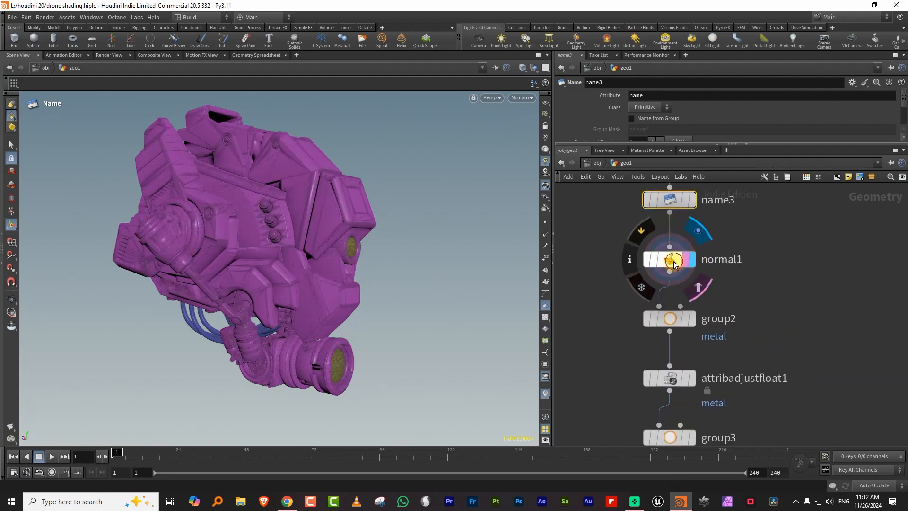
{"action": "left_click", "coordinate": [671, 259]}
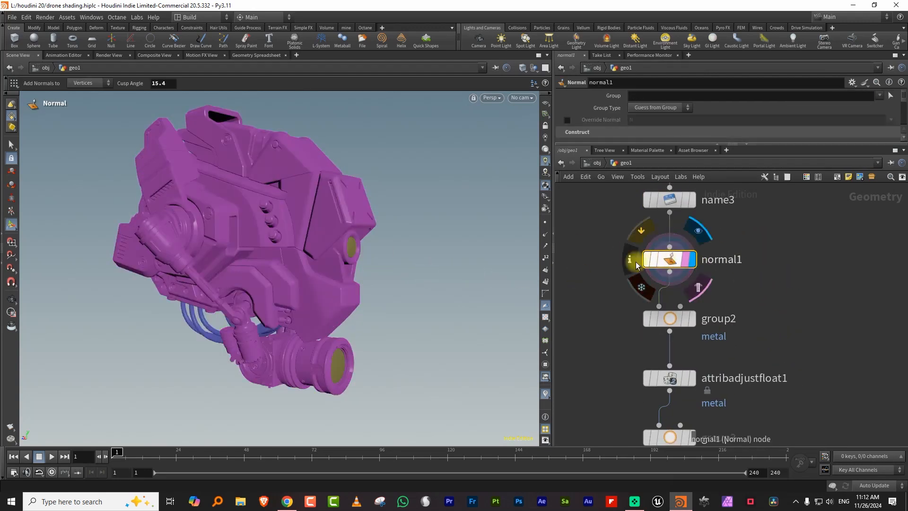
{"action": "left_click", "coordinate": [633, 260]}
{"action": "left_click", "coordinate": [427, 176]}
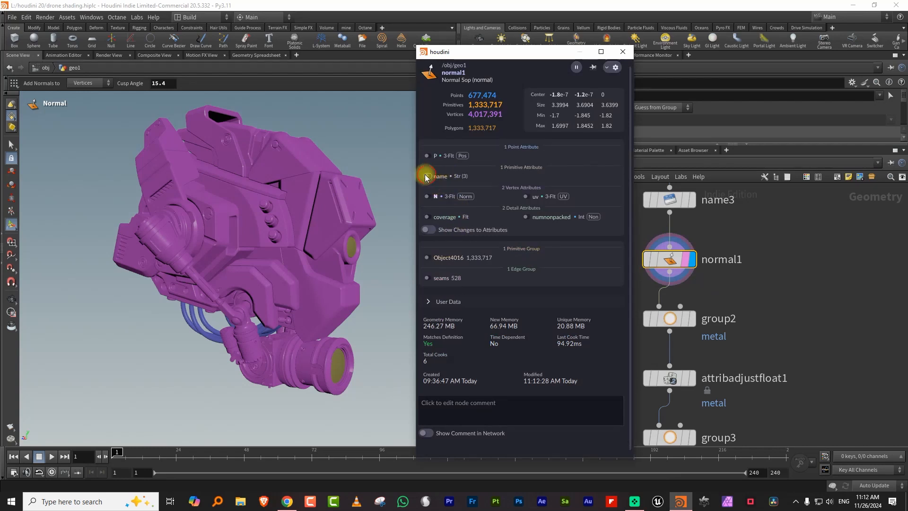
{"action": "left_click", "coordinate": [630, 50]}
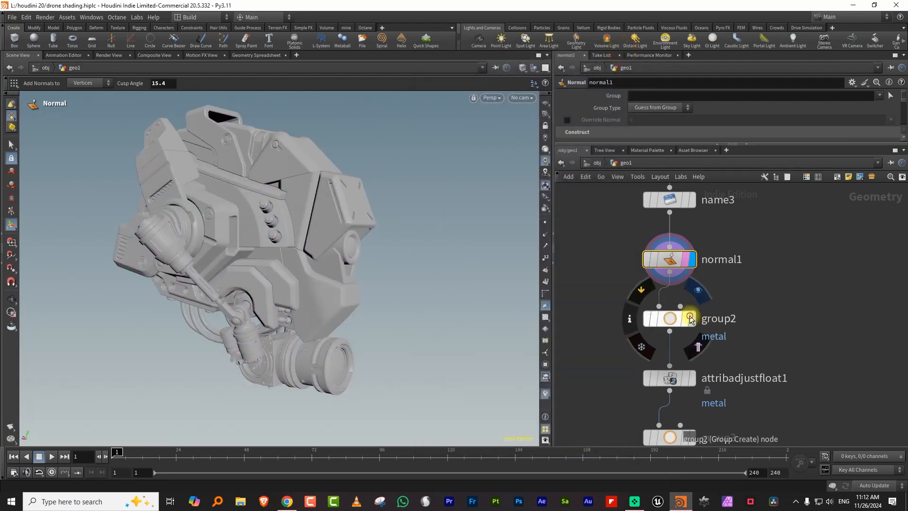
Display group2 and examine the primitives belonging to the metal group
{"action": "left_click", "coordinate": [679, 323]}
{"action": "key", "text": "space"}
{"action": "mouse_move", "coordinate": [376, 263]}
{"action": "left_mouse_down"}
{"action": "mouse_move", "coordinate": [336, 259]}
{"action": "mouse_move", "coordinate": [314, 272]}
{"action": "mouse_move", "coordinate": [345, 267]}
{"action": "mouse_move", "coordinate": [305, 274]}
{"action": "mouse_move", "coordinate": [377, 253]}
{"action": "mouse_move", "coordinate": [364, 259]}
{"action": "left_mouse_up"}
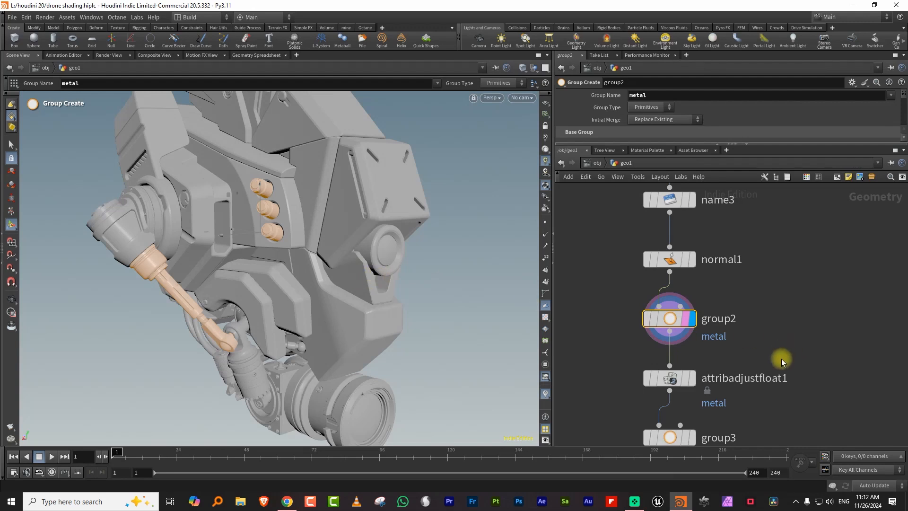
Display attribadjustfloat1 and enlarge its parameter area to review the metal attribute's adjustment value
{"action": "middle_click_drag", "start_coordinate": [781, 359], "coordinate": [772, 303]}
{"action": "left_click", "coordinate": [684, 324]}
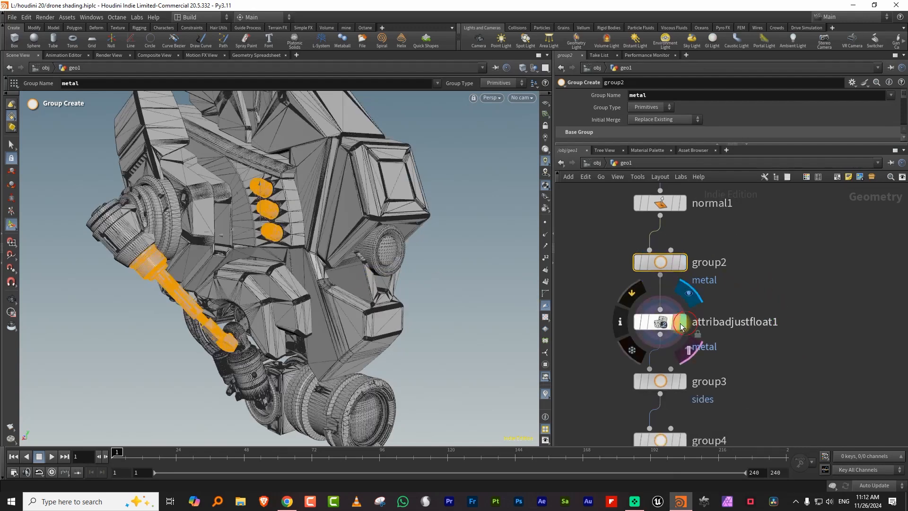
{"action": "left_click", "coordinate": [680, 326]}
{"action": "left_click_drag", "start_coordinate": [657, 143], "coordinate": [653, 242]}
{"action": "scroll", "coordinate": [896, 197], "scroll_direction": "down", "scroll_amount": 3}
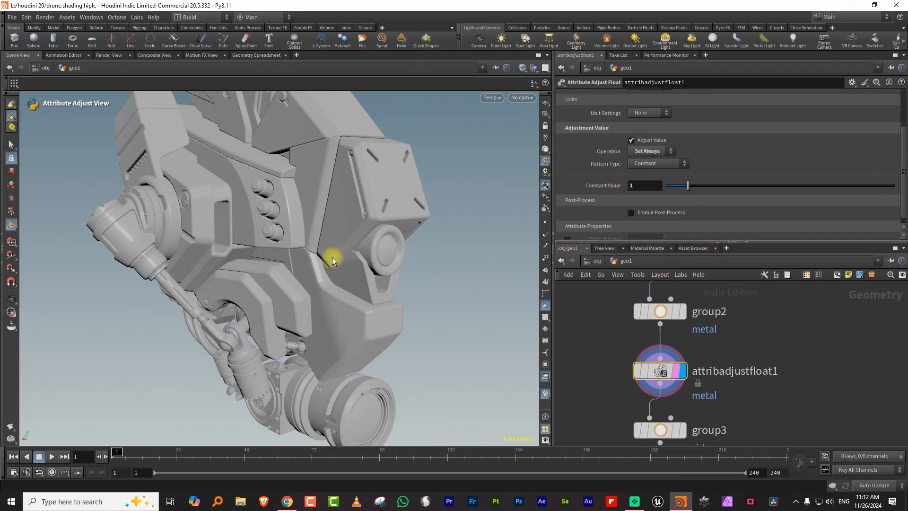
Visualize the metal attribute from attribadjustfloat1's node info, then turn the visualization off and close the info window
{"action": "left_click", "coordinate": [623, 371]}
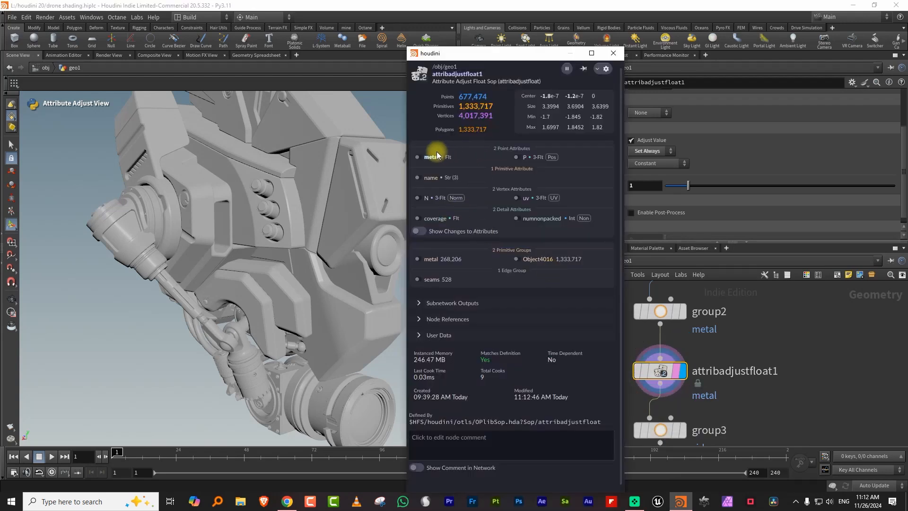
{"action": "left_click", "coordinate": [418, 158]}
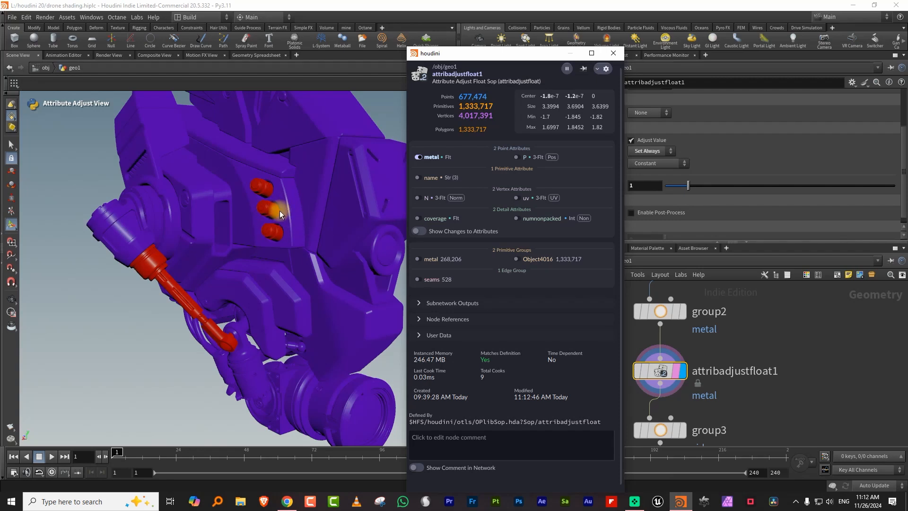
{"action": "left_click", "coordinate": [422, 159]}
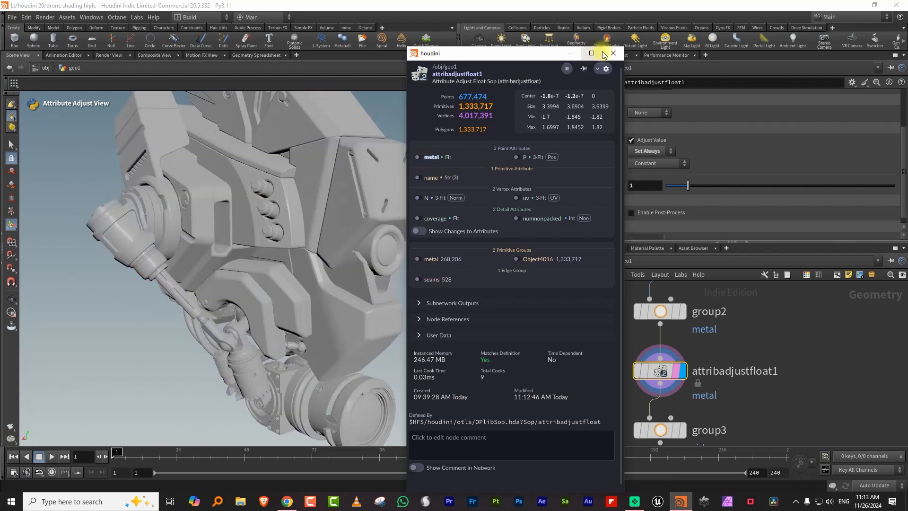
{"action": "left_click", "coordinate": [614, 53]}
Enlarge the network area, display group3 and examine the sides group on the drone
{"action": "left_click_drag", "start_coordinate": [686, 240], "coordinate": [686, 143]}
{"action": "scroll", "coordinate": [755, 334], "scroll_direction": "down", "scroll_amount": 3}
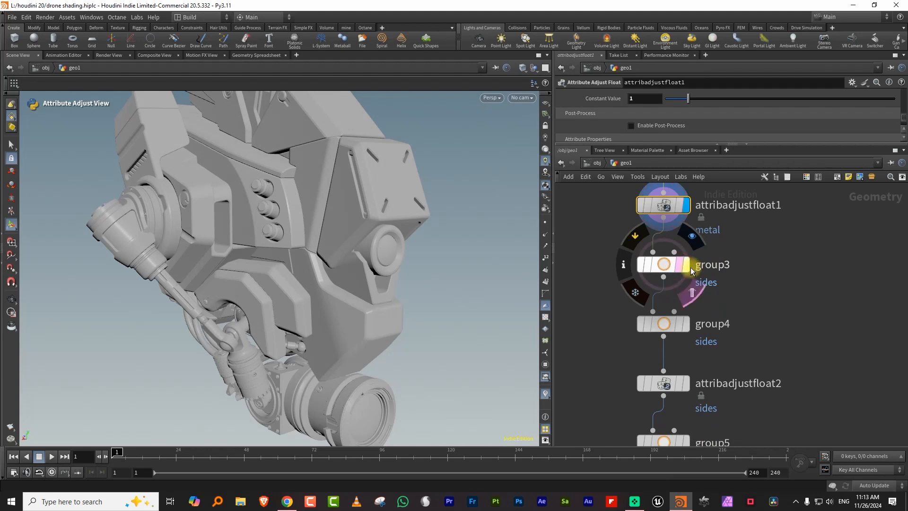
{"action": "left_click", "coordinate": [680, 270]}
{"action": "key", "text": "space"}
{"action": "left_click_drag", "start_coordinate": [350, 236], "coordinate": [362, 177]}
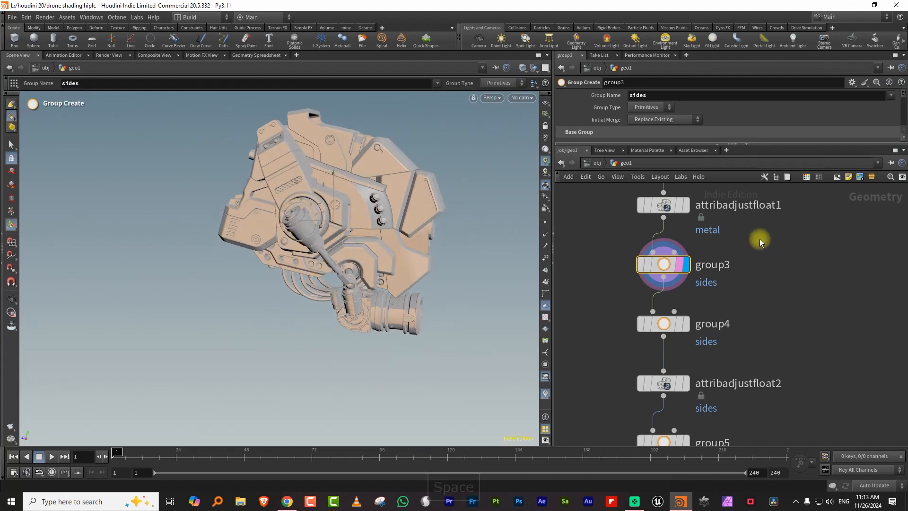
Enlarge group3's parameter area and review its Keep by Normals direction and spread angle
{"action": "left_click_drag", "start_coordinate": [684, 148], "coordinate": [711, 262]}
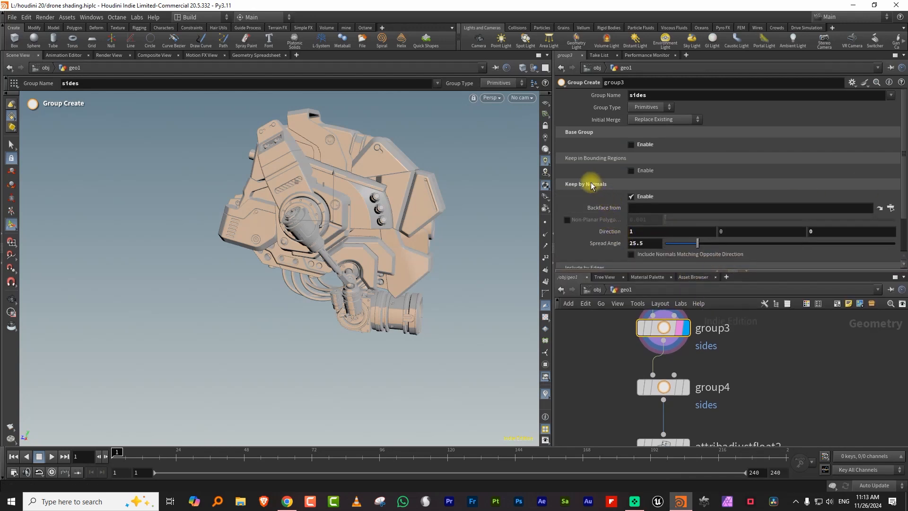
{"action": "left_click_drag", "start_coordinate": [677, 244], "coordinate": [692, 246]}
{"action": "key", "text": "space"}
{"action": "mouse_move", "coordinate": [407, 258]}
{"action": "left_mouse_down"}
{"action": "mouse_move", "coordinate": [335, 254]}
{"action": "mouse_move", "coordinate": [419, 255]}
{"action": "left_mouse_up"}
Display group4 and examine the sides group on the opposite side of the drone
{"action": "left_click_drag", "start_coordinate": [687, 272], "coordinate": [699, 193]}
{"action": "middle_click_drag", "start_coordinate": [767, 352], "coordinate": [754, 304]}
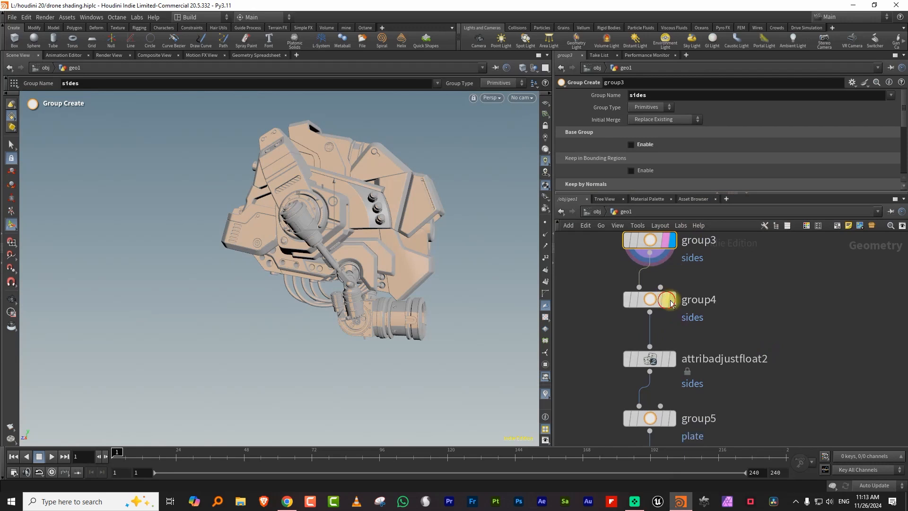
{"action": "left_click", "coordinate": [675, 299]}
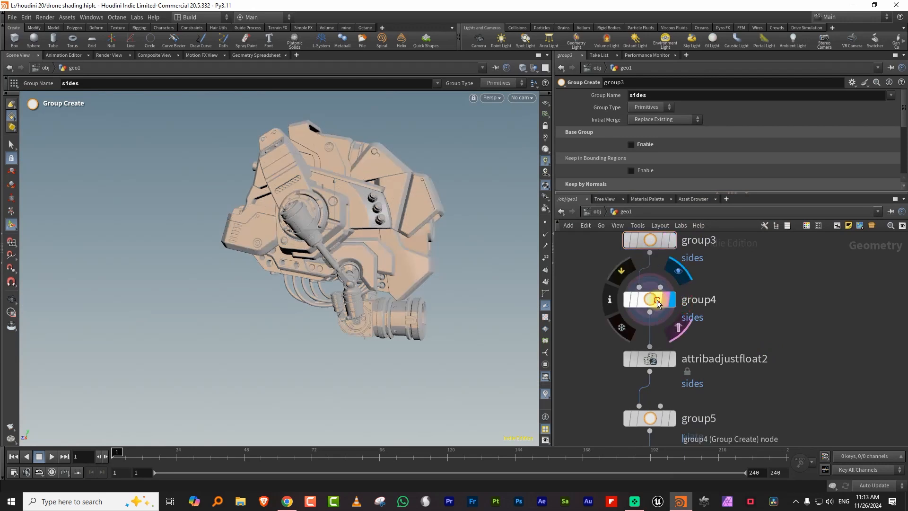
{"action": "key", "text": "space"}
{"action": "mouse_move", "coordinate": [450, 257]}
{"action": "left_mouse_down"}
{"action": "mouse_move", "coordinate": [229, 245]}
{"action": "mouse_move", "coordinate": [326, 236]}
{"action": "mouse_move", "coordinate": [523, 259]}
{"action": "mouse_move", "coordinate": [371, 260]}
{"action": "mouse_move", "coordinate": [438, 256]}
{"action": "left_mouse_up"}
{"action": "scroll", "coordinate": [706, 266], "scroll_direction": "up", "scroll_amount": 3}
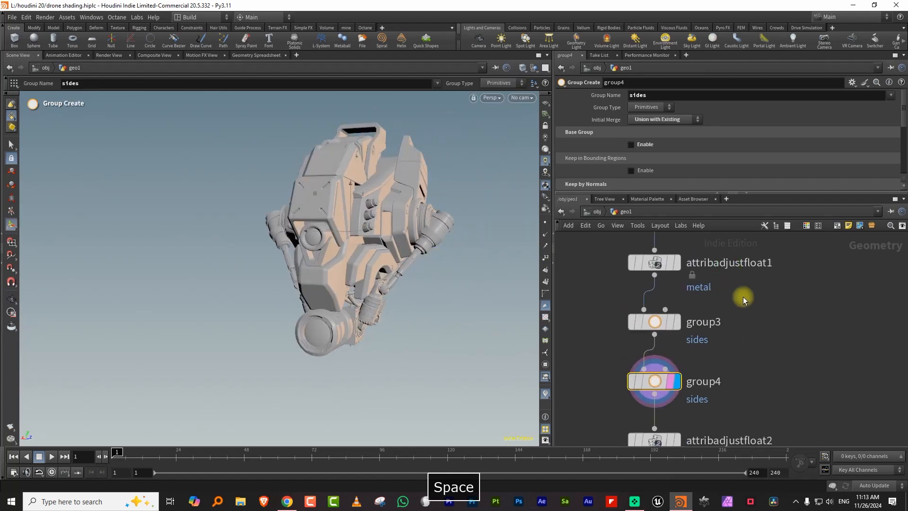
Enlarge group4's parameter area and review its initial merge mode and Keep by Normals direction against the drone's sides
{"action": "left_click", "coordinate": [654, 322]}
{"action": "left_click_drag", "start_coordinate": [673, 193], "coordinate": [673, 270]}
{"action": "middle_click_drag", "start_coordinate": [734, 401], "coordinate": [734, 337]}
{"action": "left_click_drag", "start_coordinate": [740, 336], "coordinate": [620, 370]}
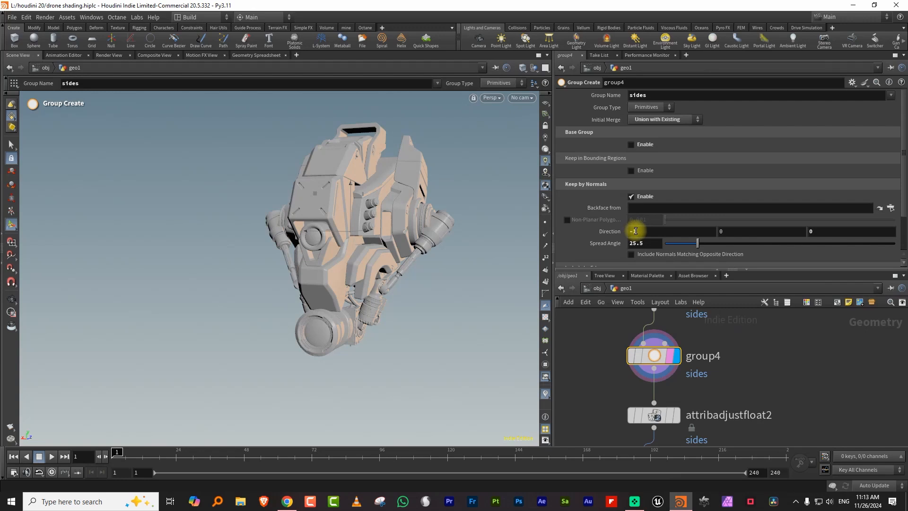
{"action": "left_click_drag", "start_coordinate": [412, 209], "coordinate": [501, 202]}
Display attribadjustfloat2 to review the sides attribute, and display group5 to examine the plate group on the drone's front
{"action": "middle_click_drag", "start_coordinate": [760, 368], "coordinate": [741, 333]}
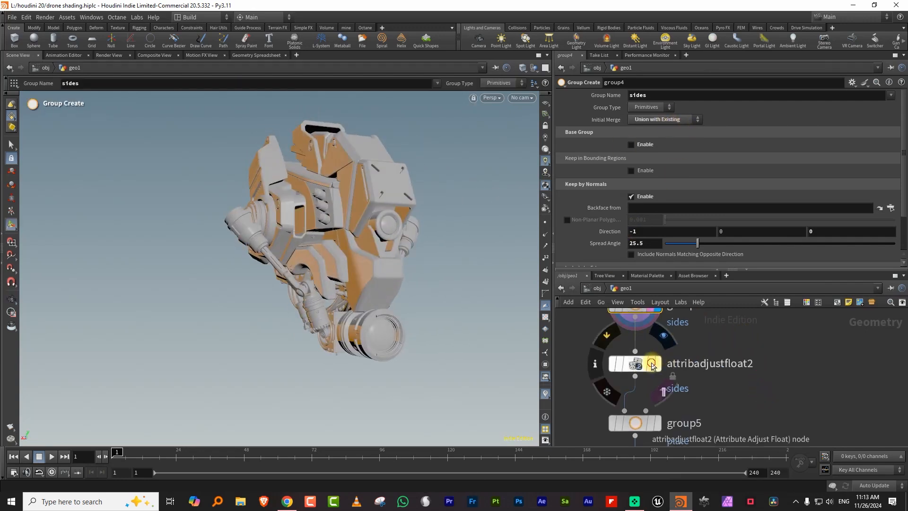
{"action": "left_click", "coordinate": [656, 364]}
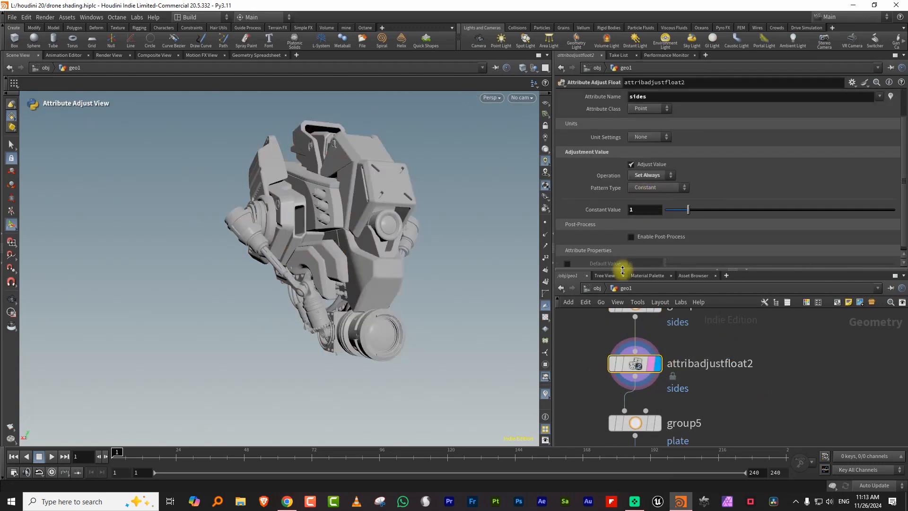
{"action": "middle_click_drag", "start_coordinate": [658, 426], "coordinate": [656, 369]}
{"action": "left_click", "coordinate": [656, 367]}
{"action": "left_click", "coordinate": [636, 368]}
{"action": "left_click_drag", "start_coordinate": [430, 178], "coordinate": [310, 203]}
Display and select attribadjustfloat3 to review the plate attribute's settings
{"action": "middle_click_drag", "start_coordinate": [674, 344], "coordinate": [663, 307]}
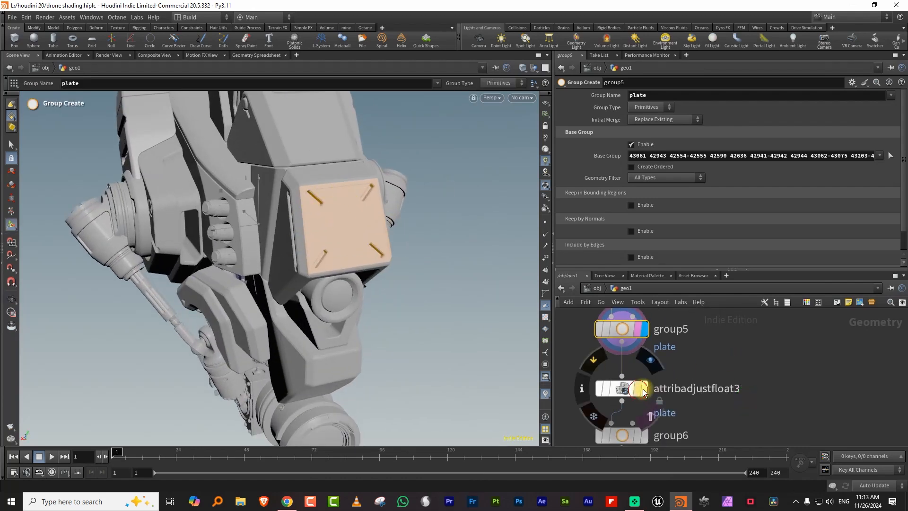
{"action": "left_click", "coordinate": [645, 389]}
{"action": "left_click", "coordinate": [622, 388]}
Display and select group6 and examine the lensmount group around the camera lens
{"action": "mouse_move", "coordinate": [709, 442]}
{"action": "middle_mouse_down"}
{"action": "mouse_move", "coordinate": [725, 373]}
{"action": "mouse_move", "coordinate": [716, 340]}
{"action": "mouse_move", "coordinate": [722, 369]}
{"action": "middle_mouse_up"}
{"action": "scroll", "coordinate": [720, 349], "scroll_direction": "down", "scroll_amount": 2}
{"action": "left_click", "coordinate": [666, 358]}
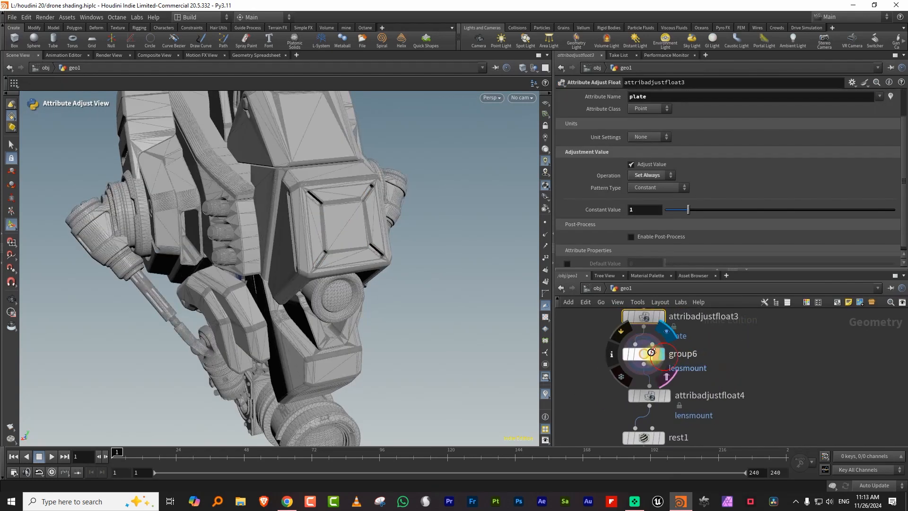
{"action": "left_click", "coordinate": [644, 354]}
{"action": "key", "text": "space"}
{"action": "left_click_drag", "start_coordinate": [385, 345], "coordinate": [243, 355]}
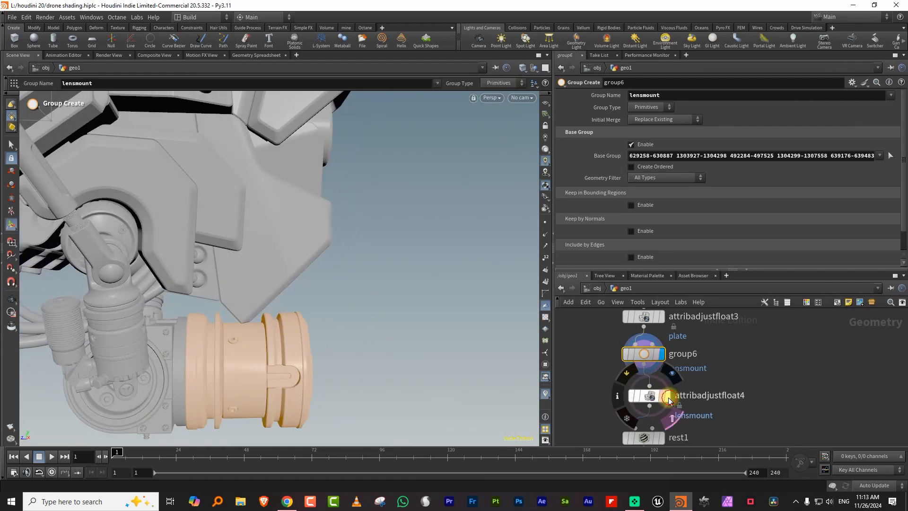
Display attribadjustfloat4 and open its node info to review the accumulated attributes and groups
{"action": "left_click", "coordinate": [669, 397]}
{"action": "middle_click_drag", "start_coordinate": [706, 377], "coordinate": [731, 338]}
{"action": "left_click_drag", "start_coordinate": [733, 344], "coordinate": [630, 371]}
{"action": "middle_click", "coordinate": [675, 356]}
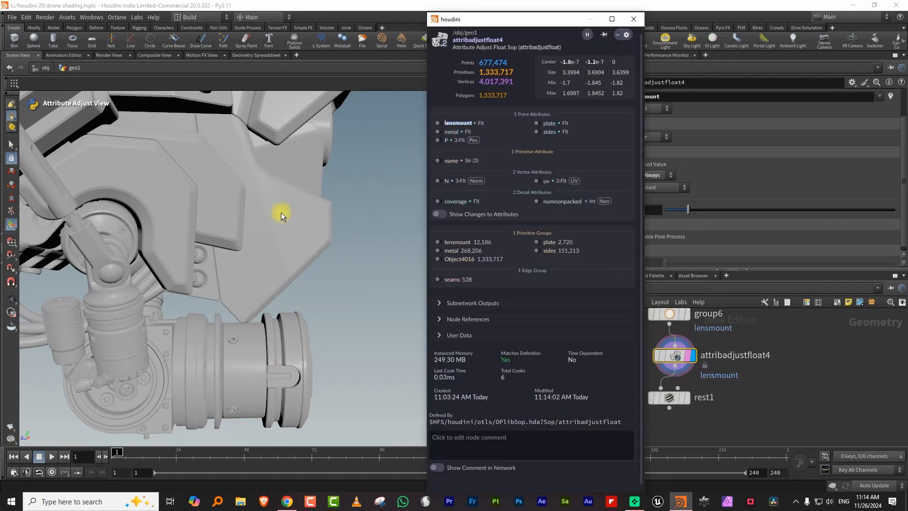
Frame the whole drone and visualize the lensmount attribute from attribadjustfloat4's node info
{"action": "key", "text": "space"}
{"action": "left_click_drag", "start_coordinate": [303, 200], "coordinate": [275, 240]}
{"action": "middle_click_drag", "start_coordinate": [275, 239], "coordinate": [307, 284]}
{"action": "right_click_drag", "start_coordinate": [317, 284], "coordinate": [274, 280]}
{"action": "mouse_move", "coordinate": [274, 280]}
{"action": "left_mouse_down"}
{"action": "mouse_move", "coordinate": [256, 273]}
{"action": "mouse_move", "coordinate": [272, 266]}
{"action": "left_mouse_up"}
{"action": "middle_click", "coordinate": [652, 358]}
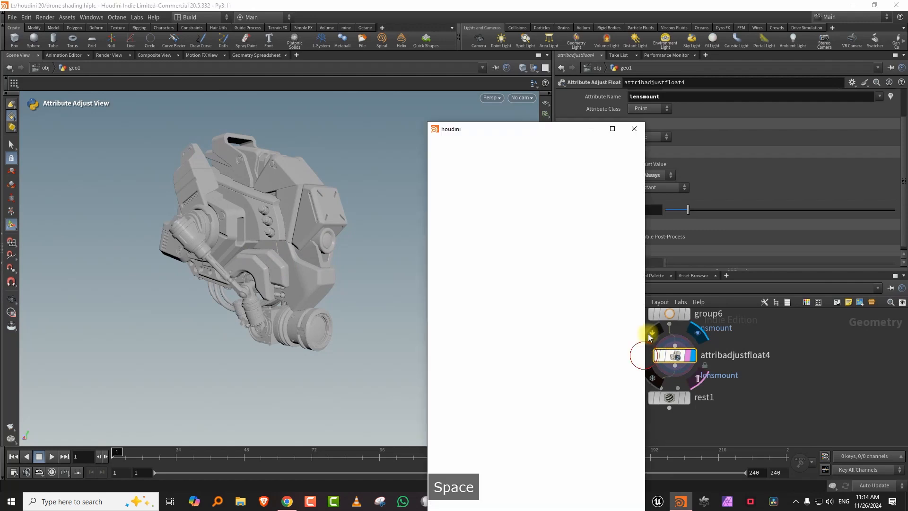
{"action": "left_click", "coordinate": [438, 123]}
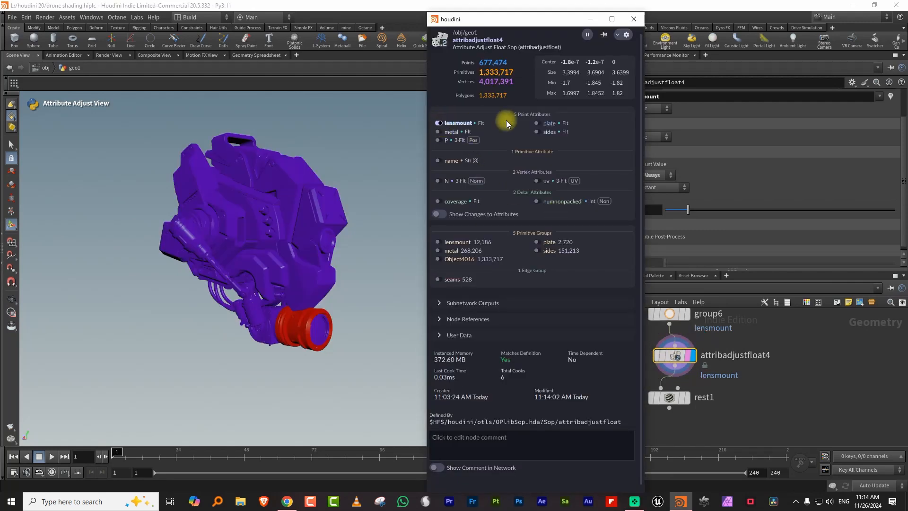
Visualize the metal attribute and the sides attribute on the drone from attribadjustfloat4's node info
{"action": "left_click", "coordinate": [439, 132]}
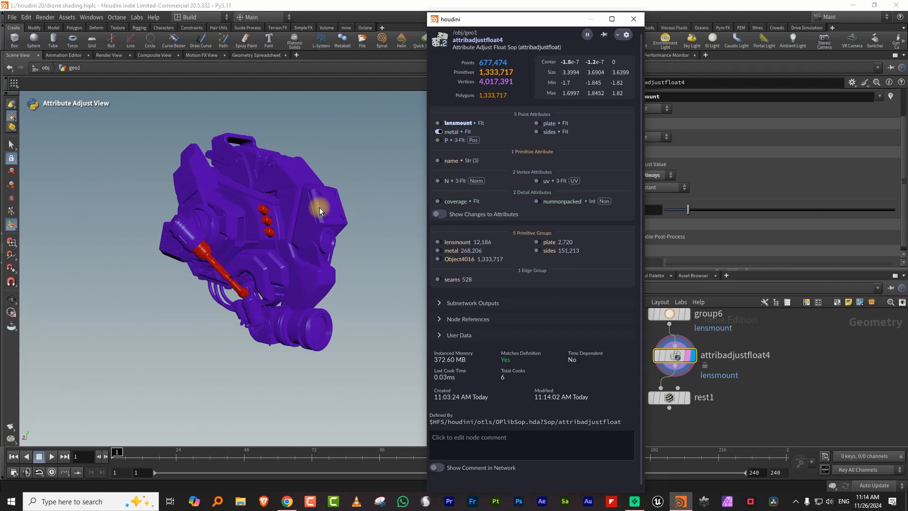
{"action": "left_click", "coordinate": [538, 132]}
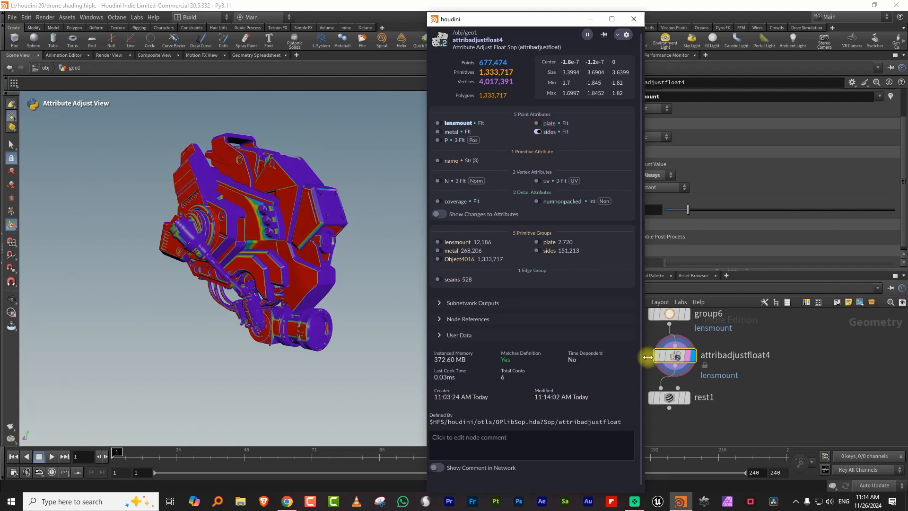
Display rest1, turn off the sides visualization, and visualize the rest and rnml attributes from its node info
{"action": "left_click", "coordinate": [684, 401]}
{"action": "left_click", "coordinate": [689, 399]}
{"action": "left_click", "coordinate": [637, 398]}
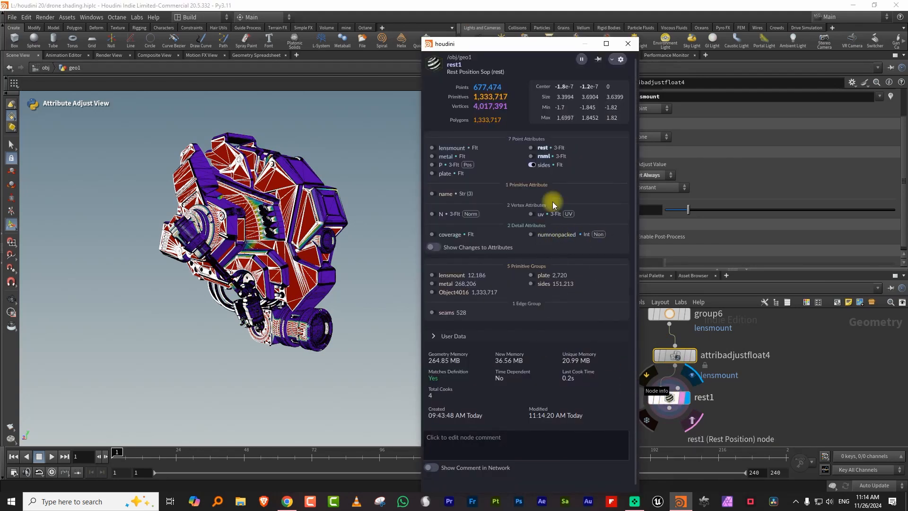
{"action": "left_click", "coordinate": [531, 165]}
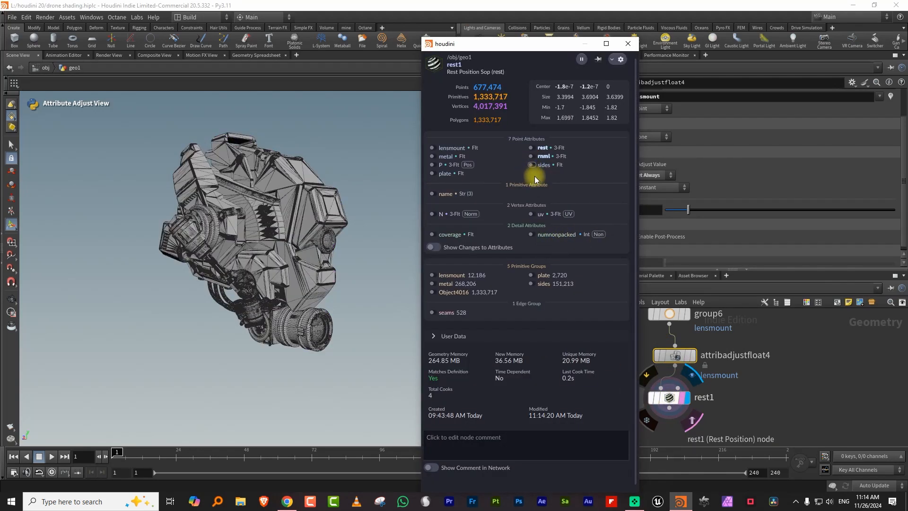
{"action": "left_click", "coordinate": [533, 147]}
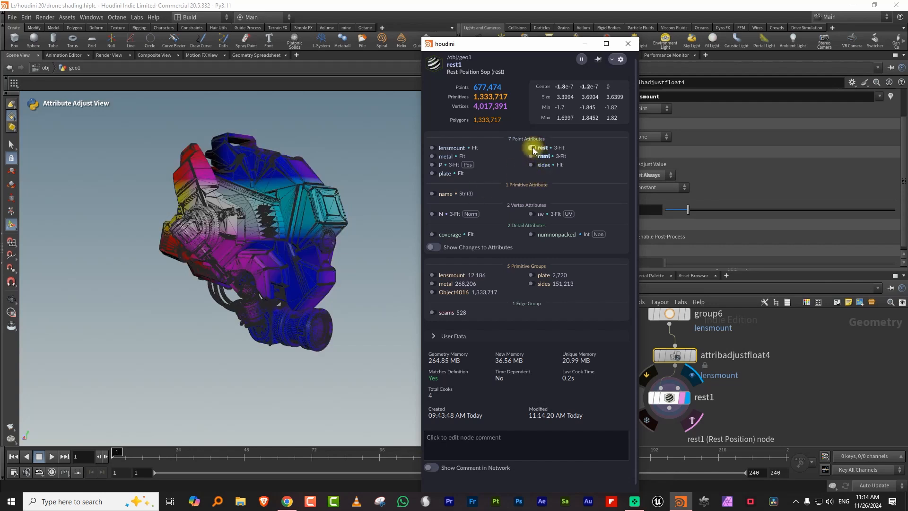
{"action": "left_click", "coordinate": [532, 156]}
{"action": "left_click", "coordinate": [622, 49]}
Enlarge the network area and examine the overall drone geometry with rest1 displayed
{"action": "mouse_move", "coordinate": [359, 258]}
{"action": "left_mouse_down"}
{"action": "mouse_move", "coordinate": [330, 278]}
{"action": "mouse_move", "coordinate": [365, 245]}
{"action": "mouse_move", "coordinate": [291, 276]}
{"action": "left_mouse_up"}
{"action": "scroll", "coordinate": [316, 276], "scroll_direction": "down", "scroll_amount": 1}
{"action": "left_click_drag", "start_coordinate": [684, 270], "coordinate": [696, 166]}
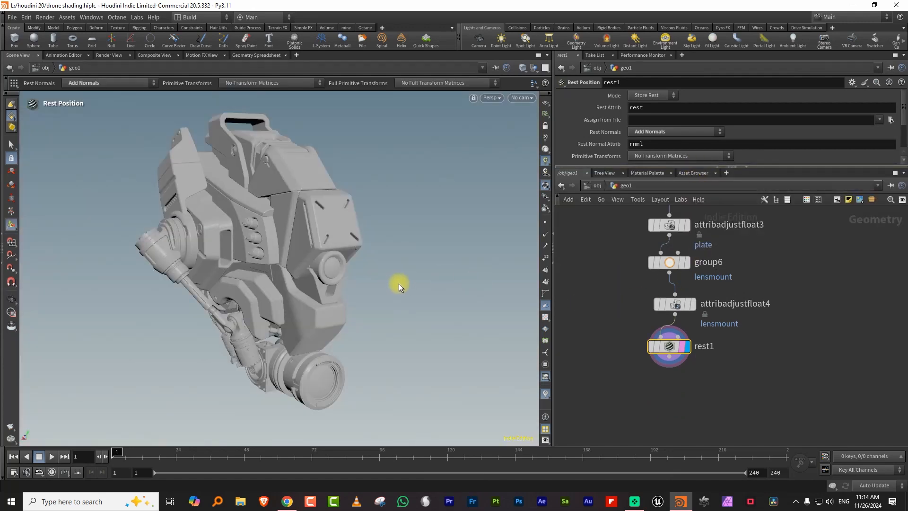
{"action": "key", "text": "Escape"}
{"action": "left_click_drag", "start_coordinate": [331, 265], "coordinate": [331, 270]}
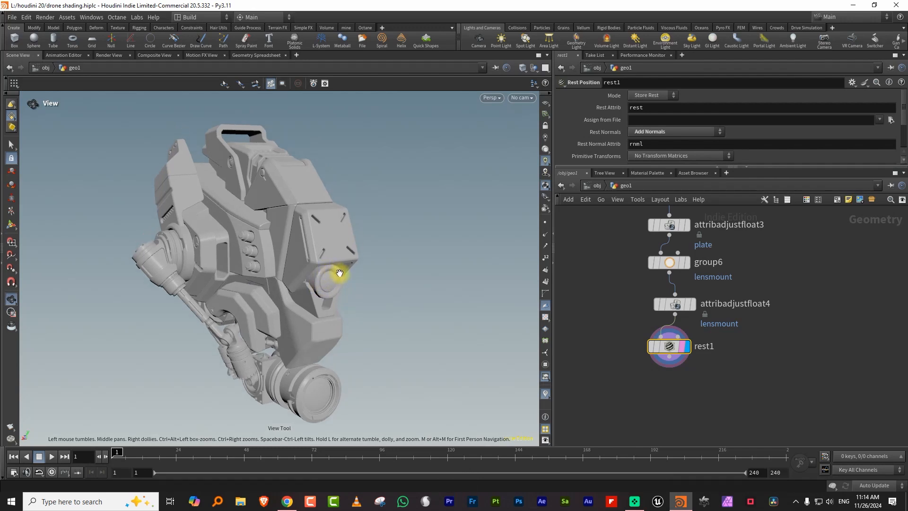
{"action": "middle_click_drag", "start_coordinate": [749, 331], "coordinate": [746, 317]}
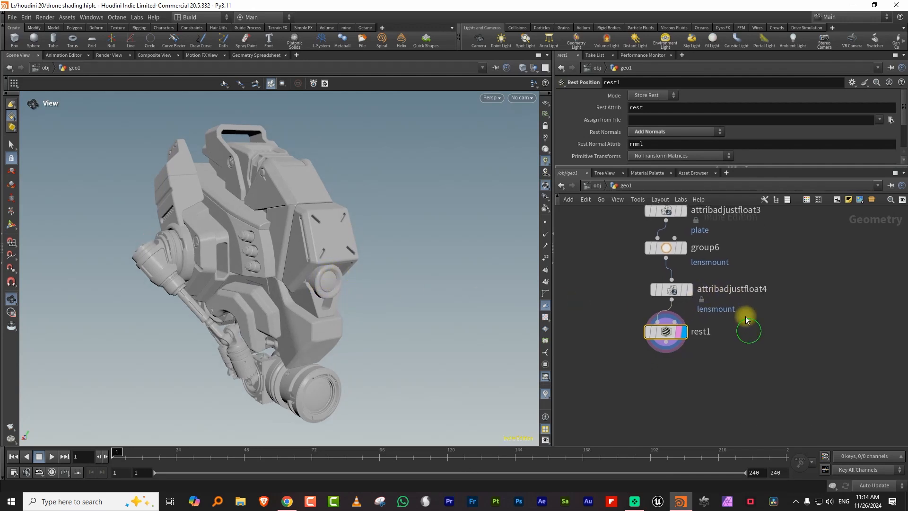
Go up to the object level, add a LOP Network beside geo1, and enter it
{"action": "key", "text": "u"}
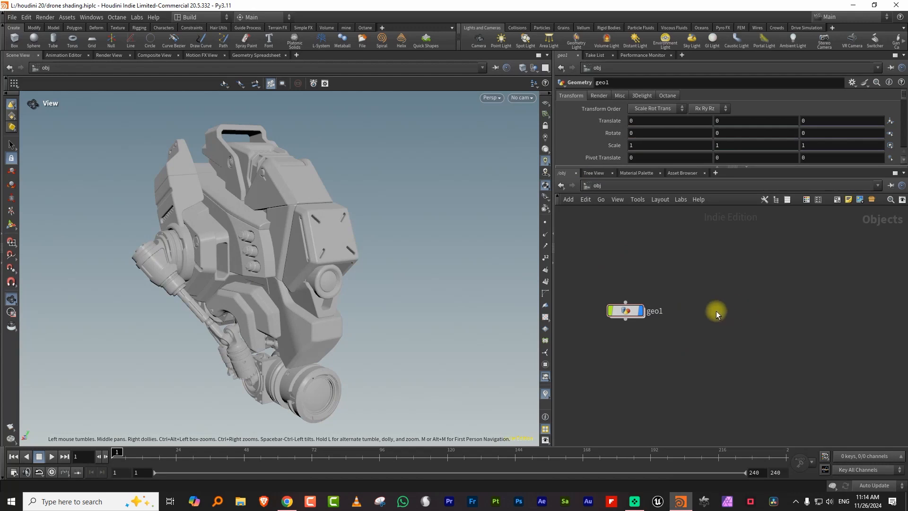
{"action": "key", "text": "Tab"}
{"action": "type", "text": "lop"}
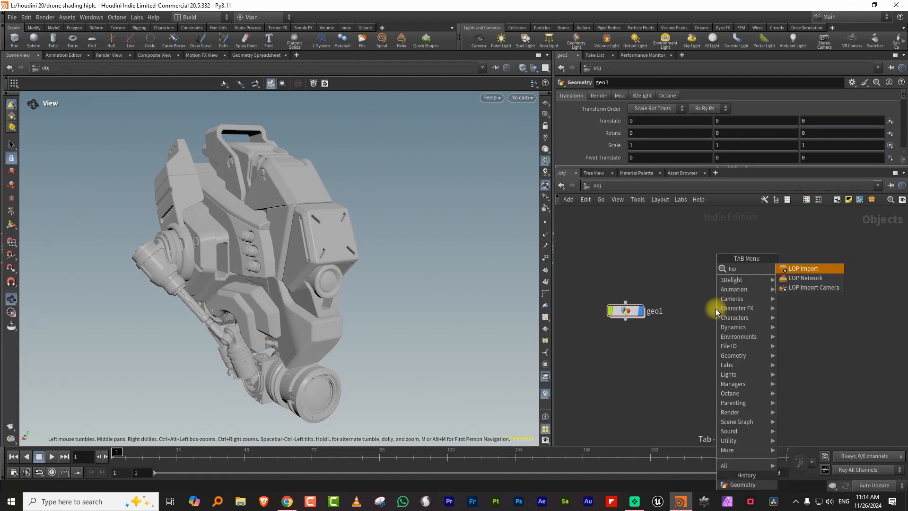
{"action": "left_click", "coordinate": [806, 278]}
{"action": "left_click", "coordinate": [723, 272]}
{"action": "double_click", "coordinate": [723, 273]}
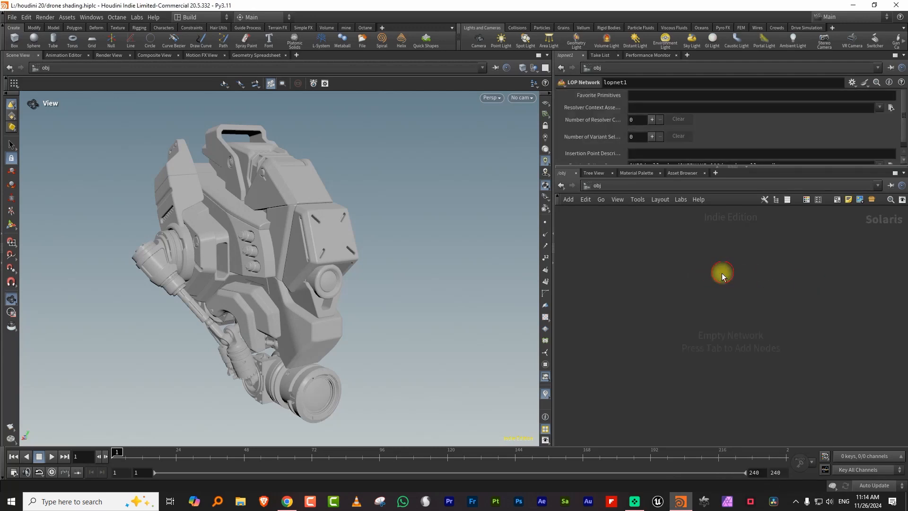
Return to geo1, add a Null below rest1, and name it OUT_drone
{"action": "left_click", "coordinate": [589, 187]}
{"action": "double_click", "coordinate": [632, 313]}
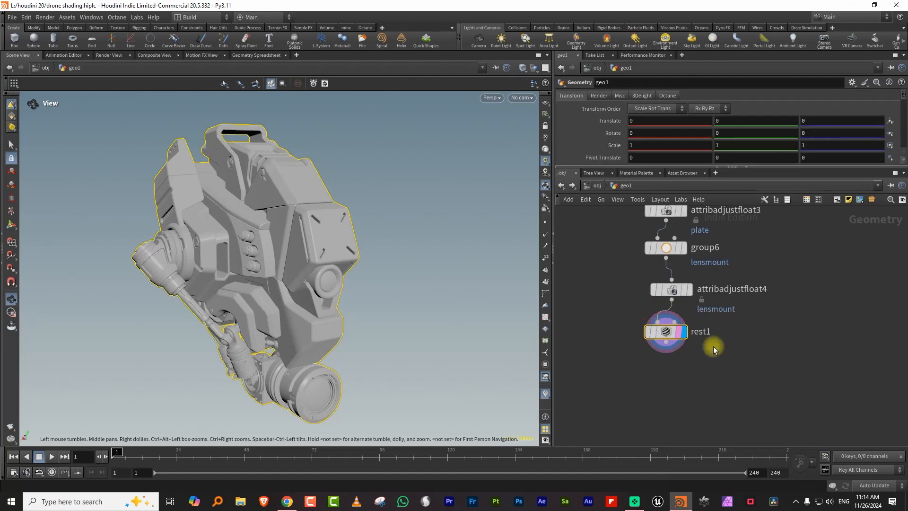
{"action": "key", "text": "Tab"}
{"action": "type", "text": "nul"}
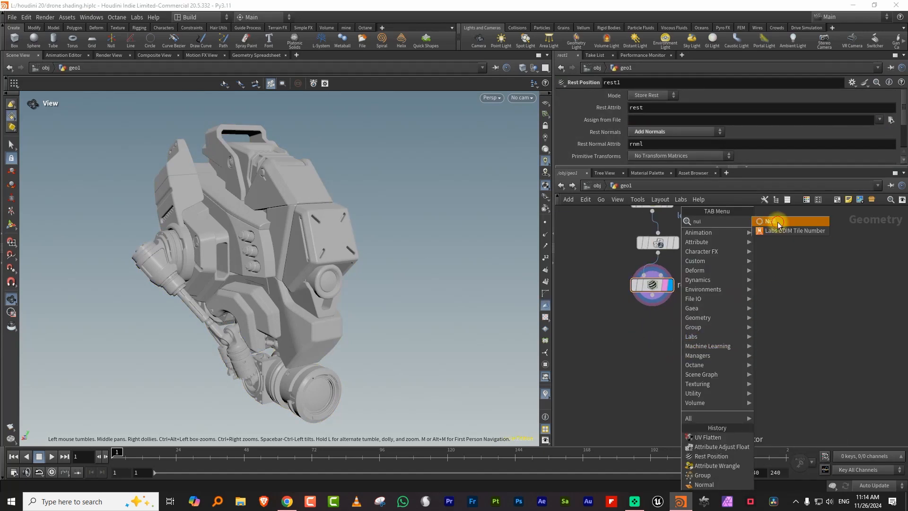
{"action": "key", "text": "Return"}
{"action": "left_click", "coordinate": [665, 349]}
{"action": "key", "text": "F2"}
{"action": "type", "text": "OUT_drone"}
{"action": "key", "text": "Return"}
Enter the lopnet1 network and add a SOP Import node
{"action": "key", "text": "u"}
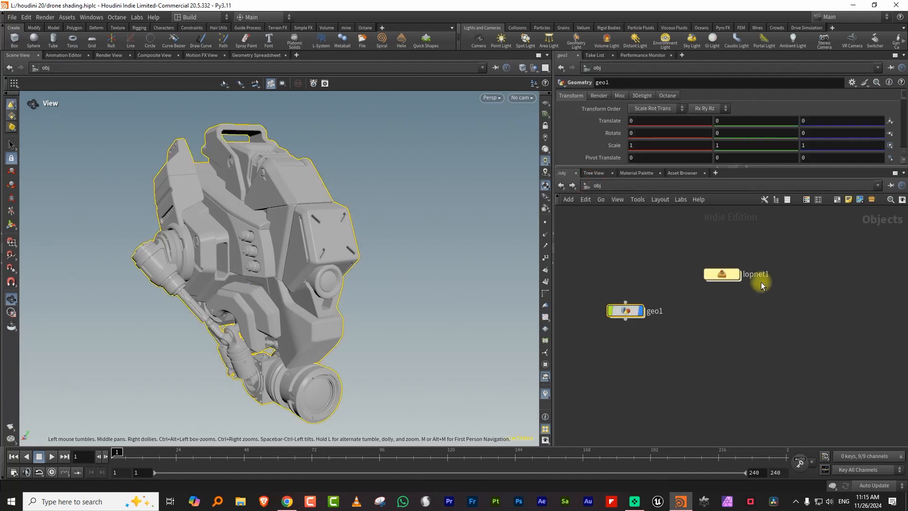
{"action": "double_click", "coordinate": [724, 275]}
{"action": "key", "text": "Tab"}
{"action": "type", "text": "sopi"}
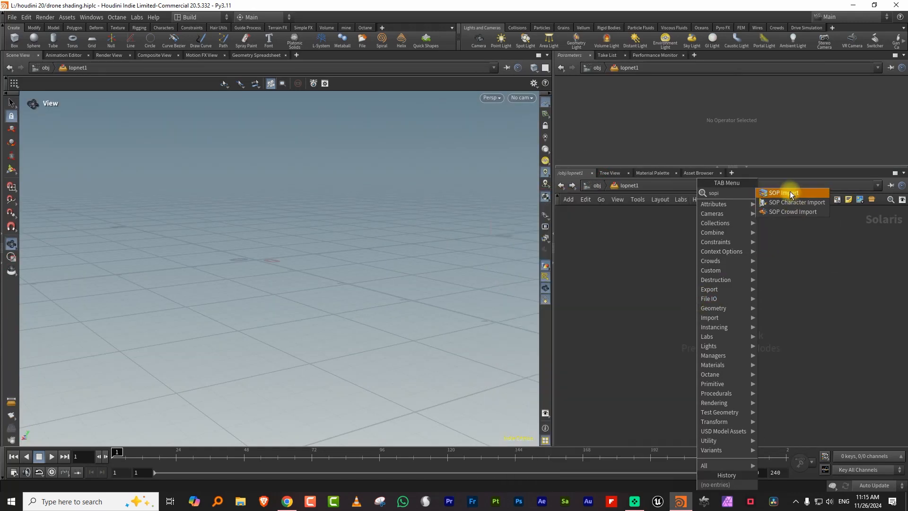
{"action": "left_click", "coordinate": [790, 192]}
{"action": "left_click", "coordinate": [709, 273]}
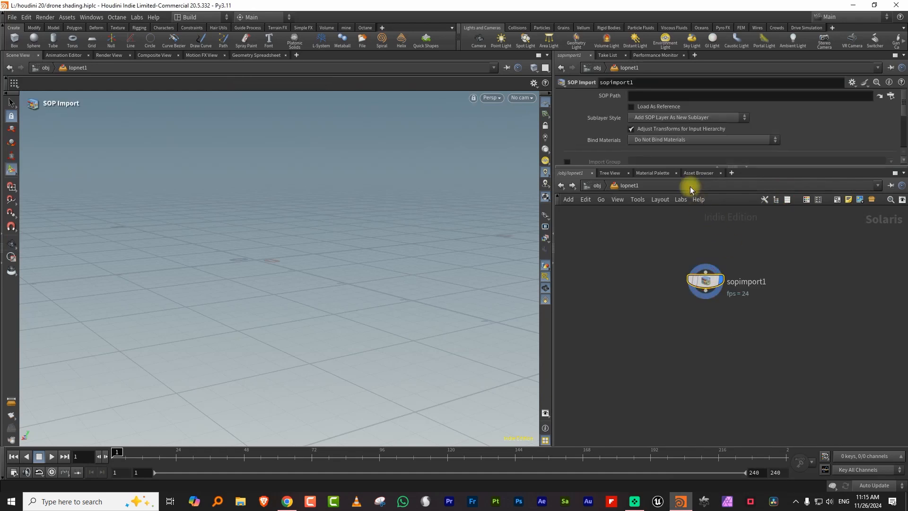
Set the SOP Import's SOP Path to /obj/geo1/OUT_drone and frame the imported drone
{"action": "left_click_drag", "start_coordinate": [688, 167], "coordinate": [715, 224]}
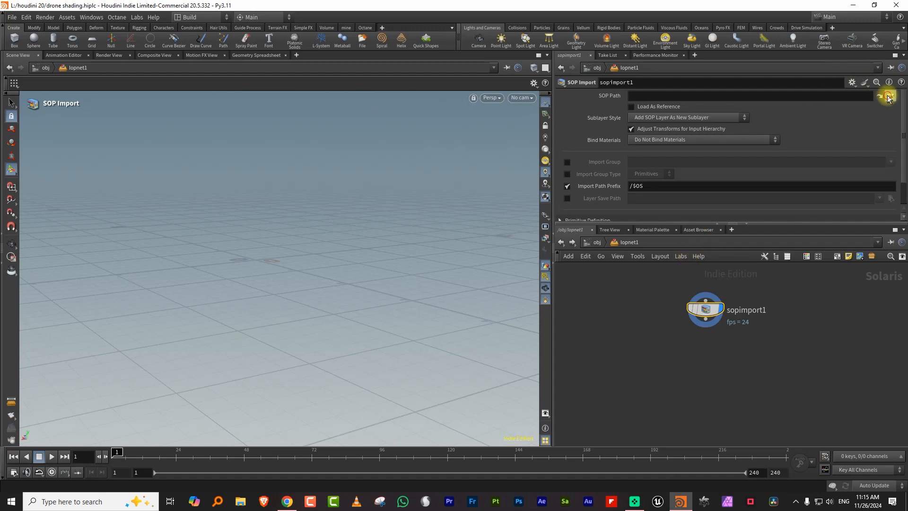
{"action": "left_click", "coordinate": [888, 97]}
{"action": "left_click_drag", "start_coordinate": [833, 19], "coordinate": [626, 60]}
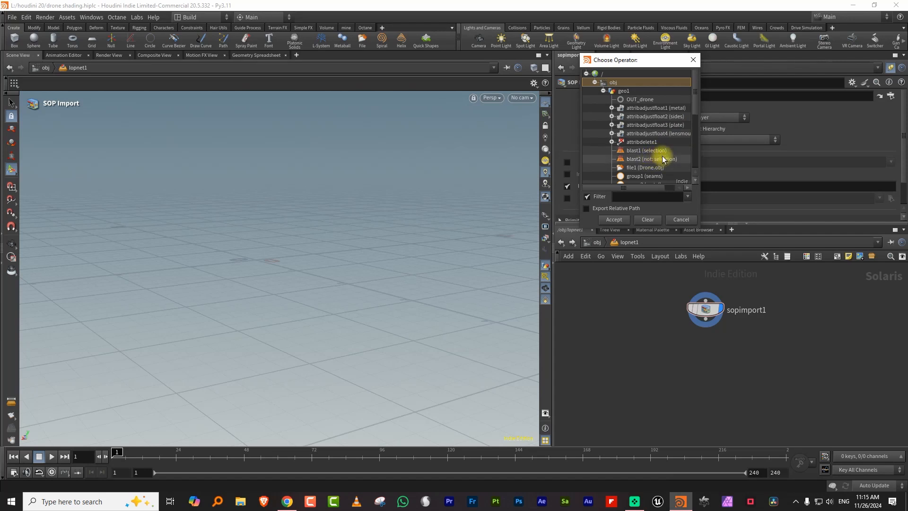
{"action": "left_click_drag", "start_coordinate": [656, 62], "coordinate": [630, 89]}
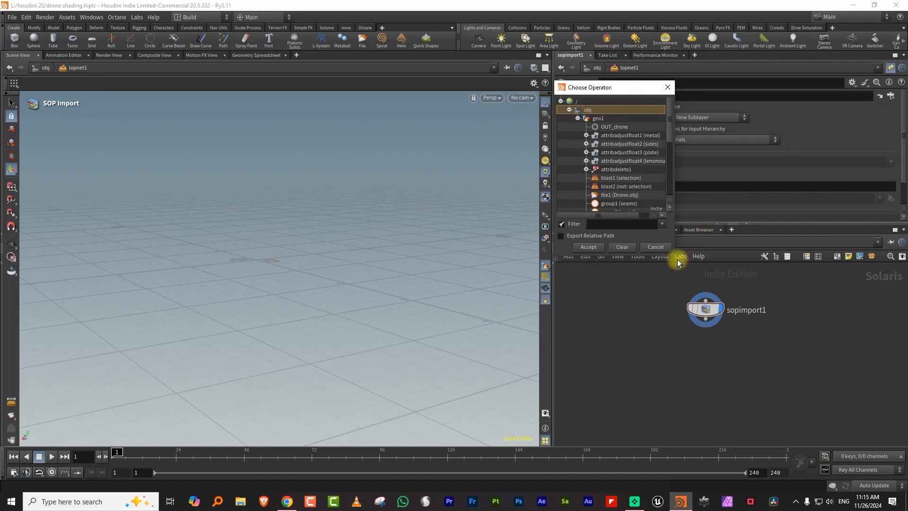
{"action": "left_click_drag", "start_coordinate": [677, 259], "coordinate": [689, 283]}
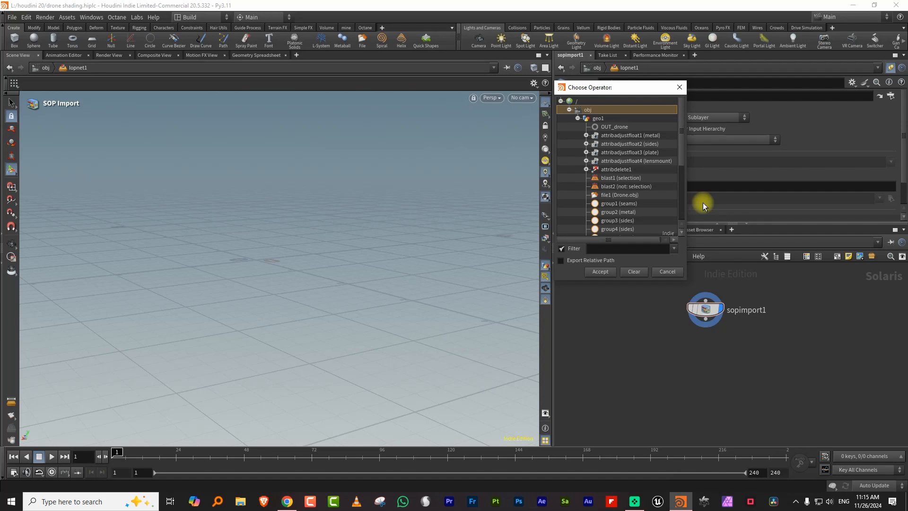
{"action": "left_click", "coordinate": [615, 127]}
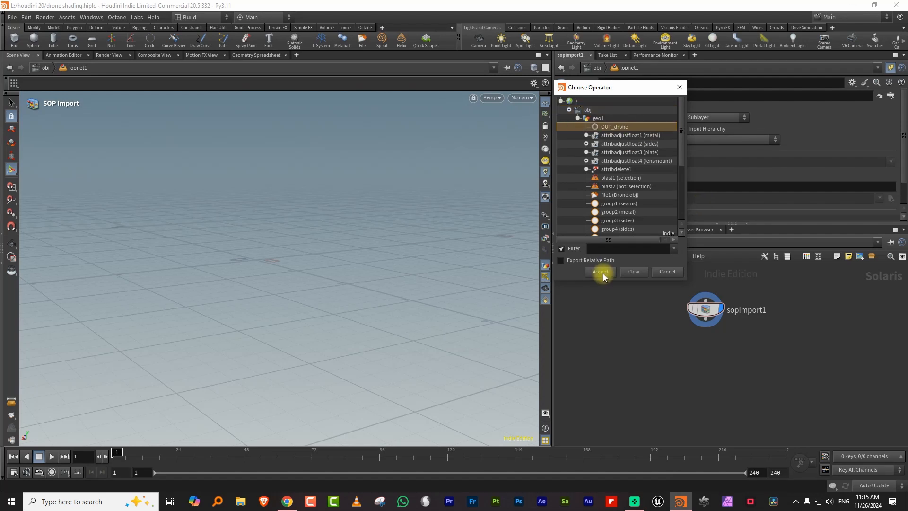
{"action": "left_click", "coordinate": [601, 272]}
{"action": "key", "text": "space"}
{"action": "left_click_drag", "start_coordinate": [325, 303], "coordinate": [393, 171]}
Switch the desktop layout to SolarisLookDev and bring up the lopnet1 network in it
{"action": "left_click", "coordinate": [225, 18]}
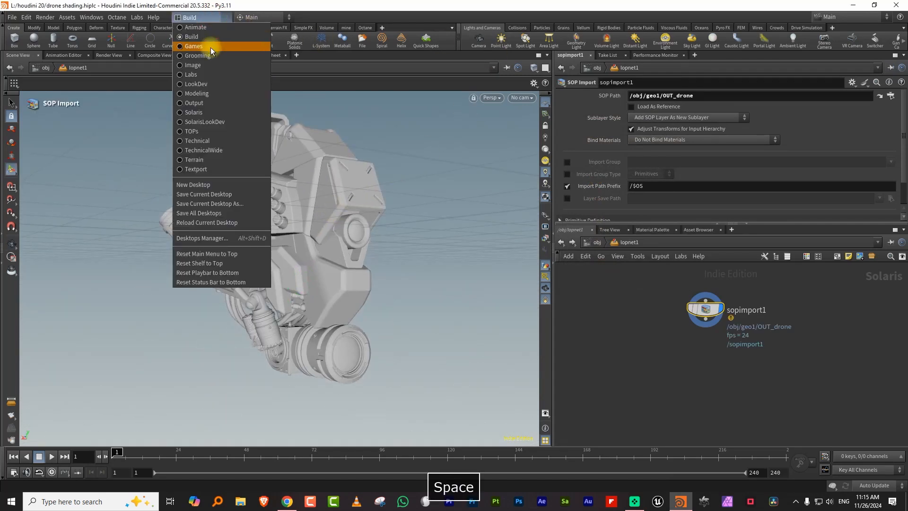
{"action": "left_click", "coordinate": [206, 122]}
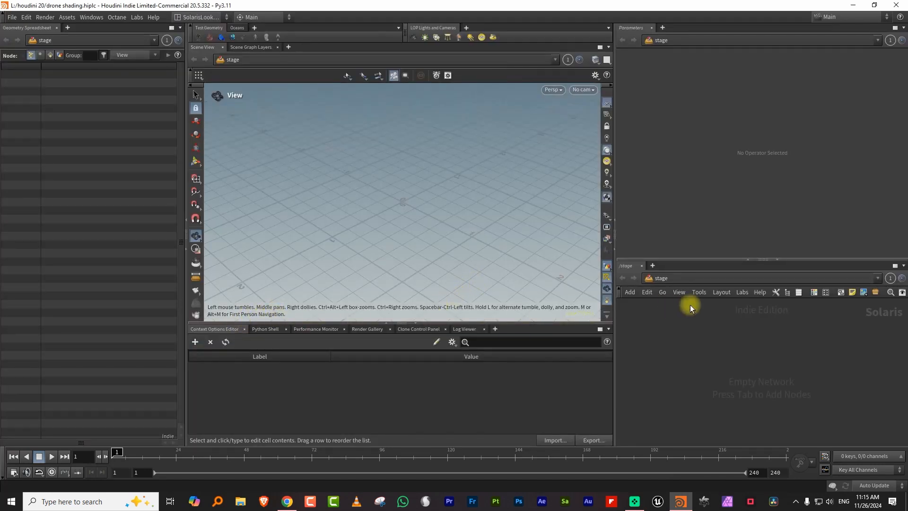
{"action": "left_click", "coordinate": [675, 279]}
{"action": "left_click", "coordinate": [694, 324]}
{"action": "double_click", "coordinate": [821, 352]}
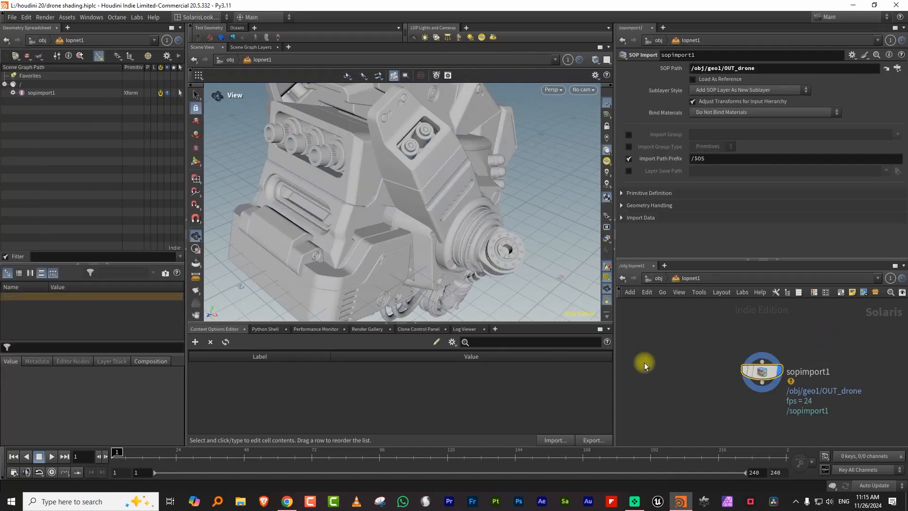
Expand the imported primitive in the scene graph and rename the SOP Import node to drone
{"action": "left_click", "coordinate": [12, 93]}
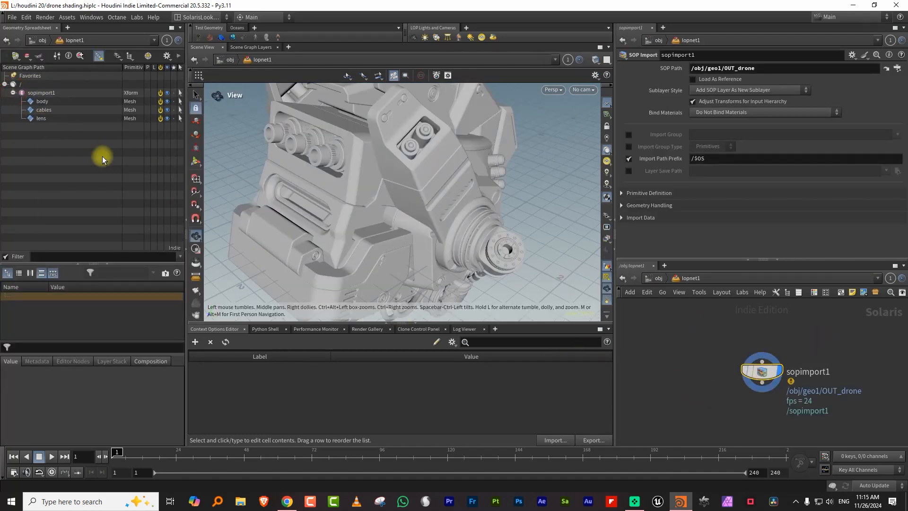
{"action": "double_click", "coordinate": [799, 372]}
{"action": "type", "text": "drone"}
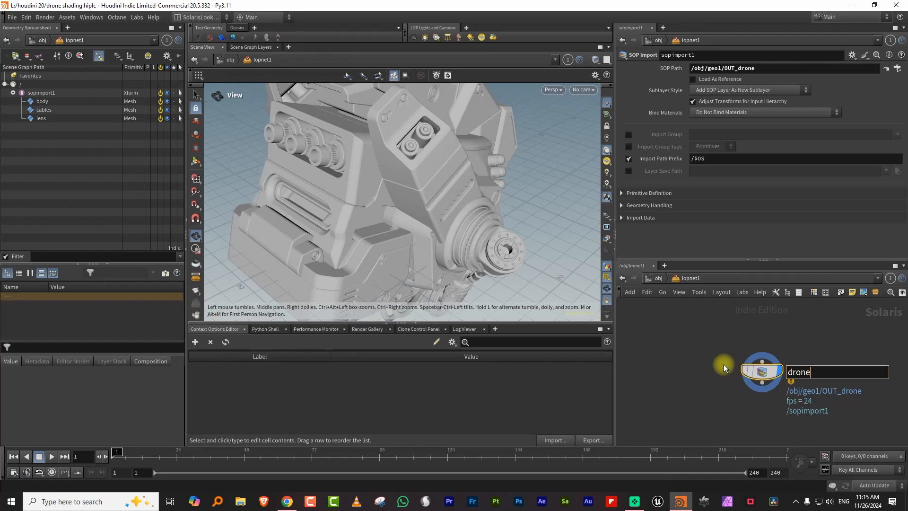
{"action": "key", "text": "Return"}
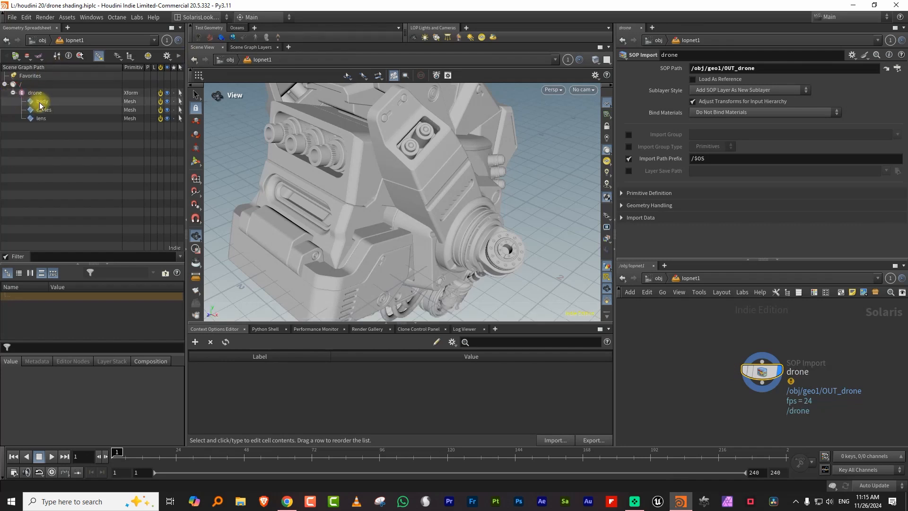
Select the lens, cables and body primitives in the scene graph to examine each part on the drone
{"action": "left_click", "coordinate": [40, 119]}
{"action": "left_click_drag", "start_coordinate": [249, 166], "coordinate": [347, 185]}
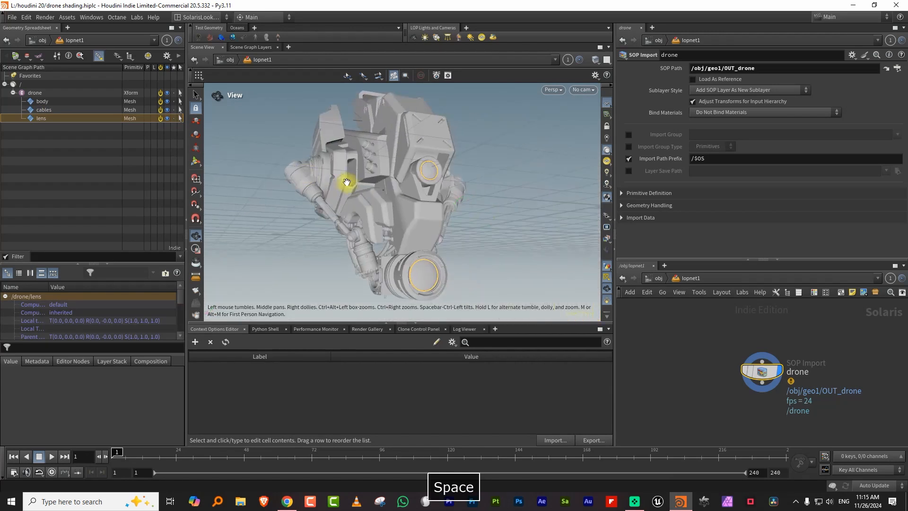
{"action": "left_click", "coordinate": [57, 109]}
{"action": "left_click_drag", "start_coordinate": [265, 189], "coordinate": [377, 203]}
{"action": "left_click", "coordinate": [55, 102]}
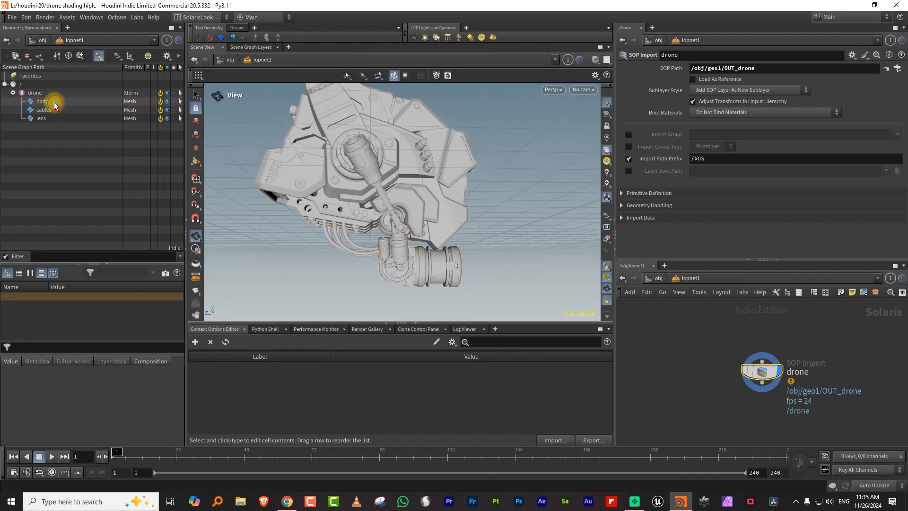
Enlarge the network area and add a Dome Light connected below the drone node
{"action": "left_click_drag", "start_coordinate": [722, 260], "coordinate": [720, 180]}
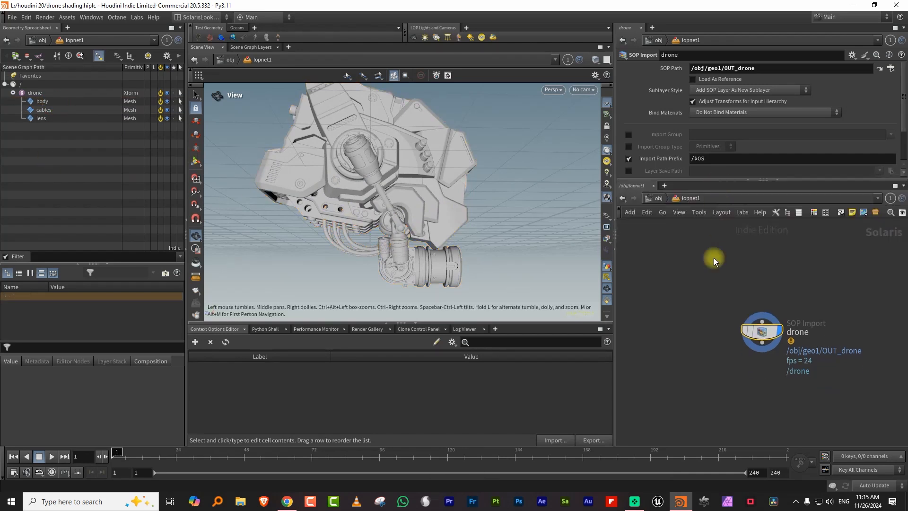
{"action": "key", "text": "Tab"}
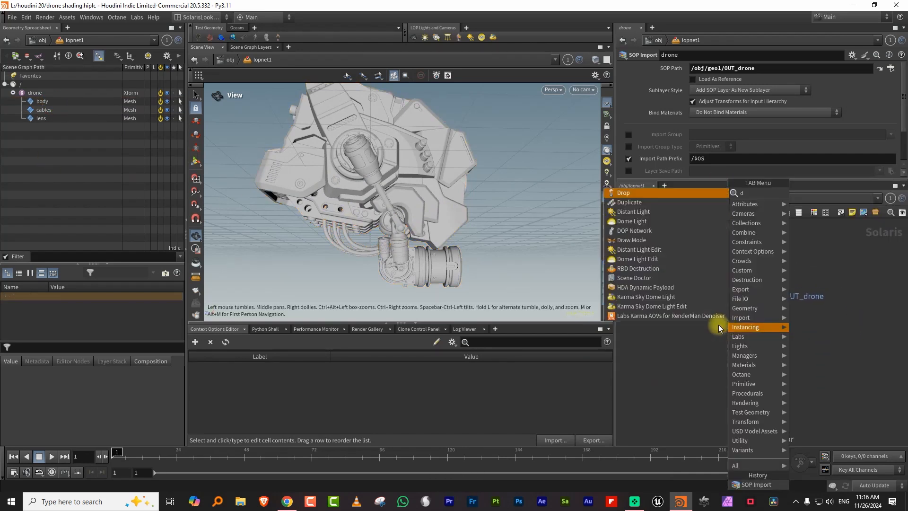
{"action": "type", "text": "dome"}
{"action": "left_click", "coordinate": [822, 197]}
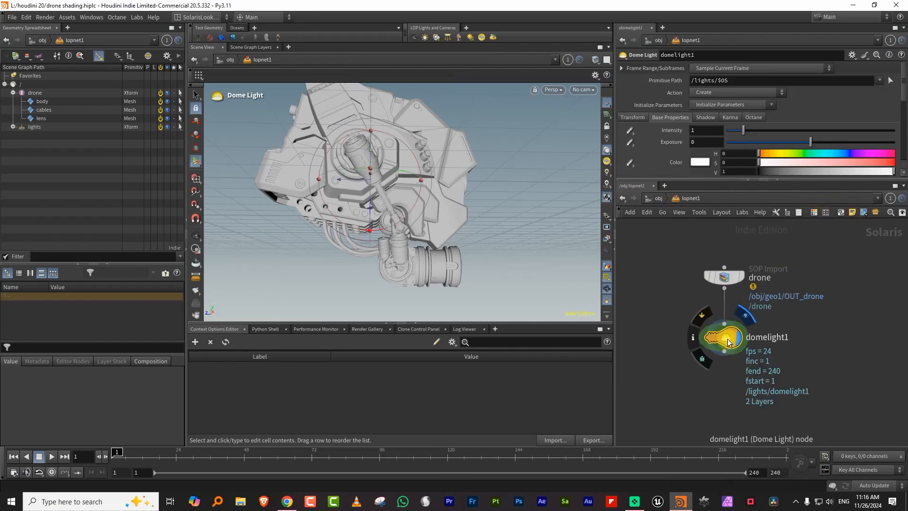
Add a Material Library node below the dome light and enter its network
{"action": "left_click", "coordinate": [715, 382]}
{"action": "key", "text": "Tab"}
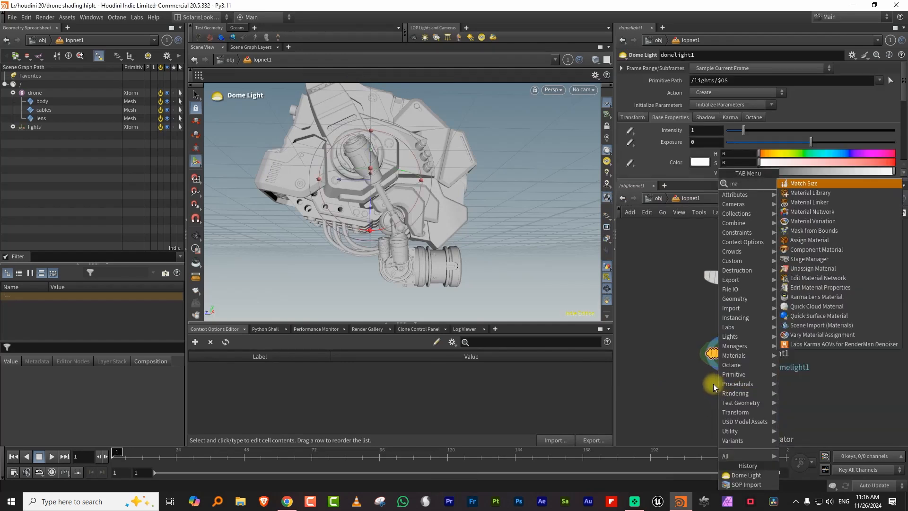
{"action": "left_click", "coordinate": [810, 181]}
{"action": "left_click", "coordinate": [733, 422]}
{"action": "key", "text": "i"}
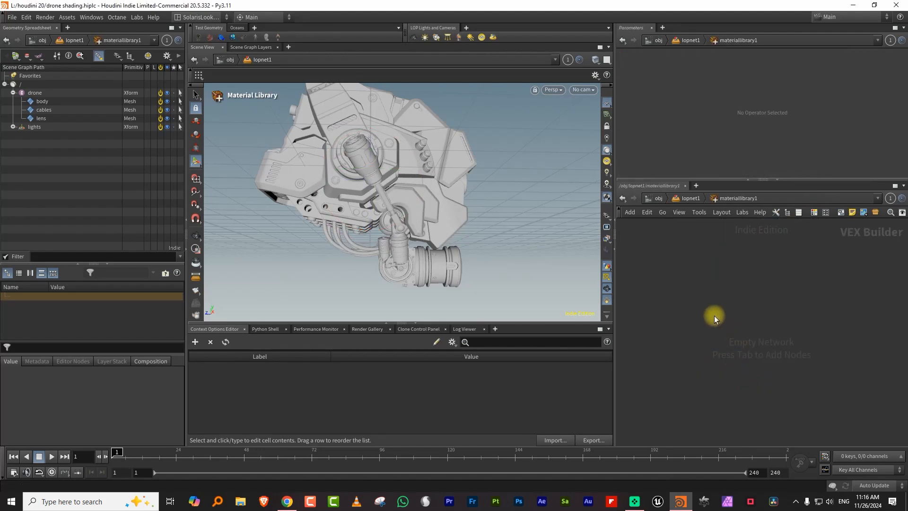
Add a Karma Material Builder inside the material library and name it dronebody
{"action": "key", "text": "Tab"}
{"action": "type", "text": "k"}
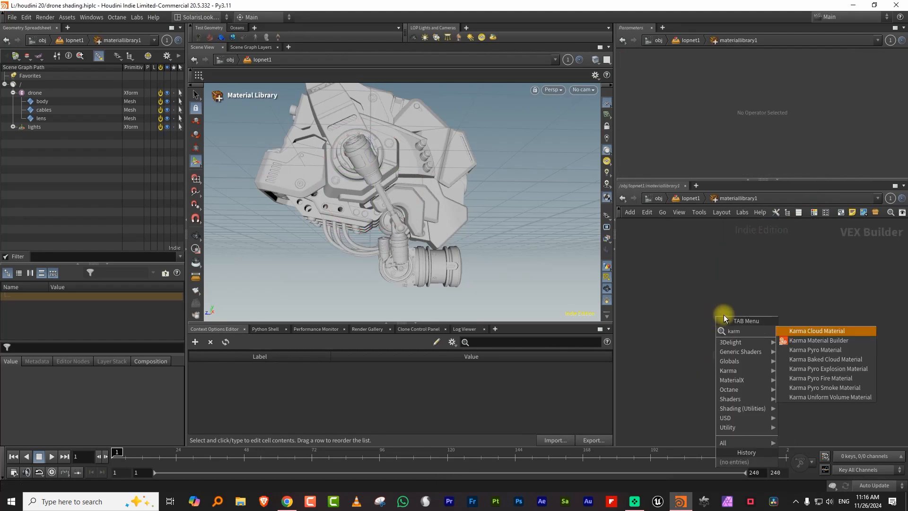
{"action": "left_click", "coordinate": [817, 340]}
{"action": "left_click", "coordinate": [731, 319]}
{"action": "left_click", "coordinate": [731, 306]}
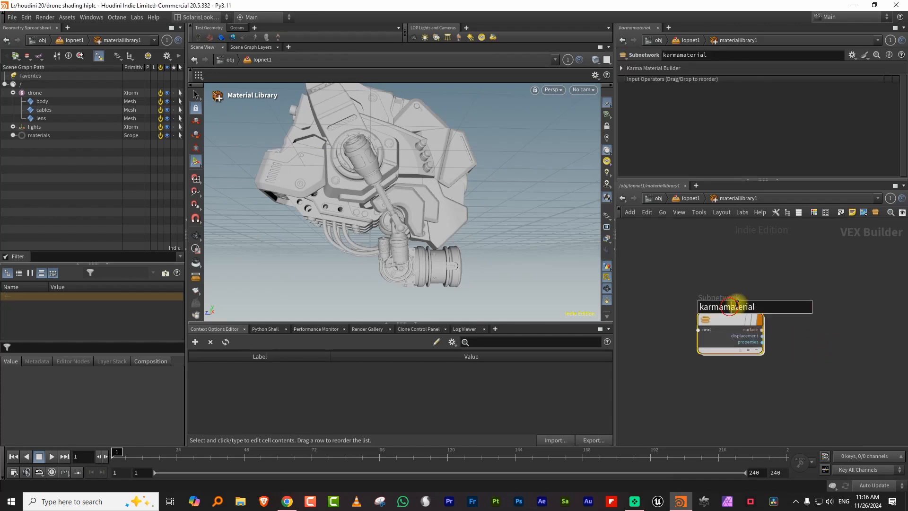
{"action": "left_click_drag", "start_coordinate": [765, 307], "coordinate": [637, 313]}
{"action": "type", "text": "dronebody"}
{"action": "key", "text": "Return"}
Return to lopnet1 and add an Assign Material node below the material library, assigning /materials/dronebody to /drone/body
{"action": "left_click", "coordinate": [686, 198]}
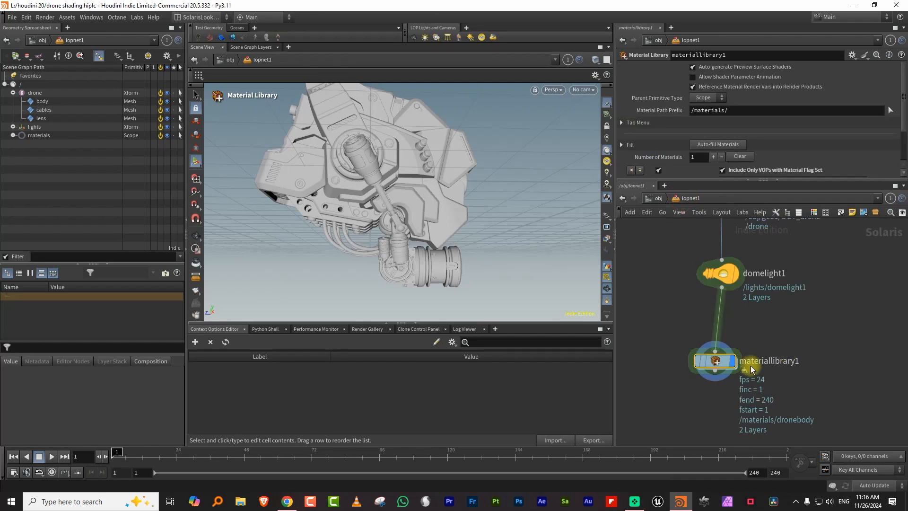
{"action": "key", "text": "Tab"}
{"action": "left_click", "coordinate": [825, 173]}
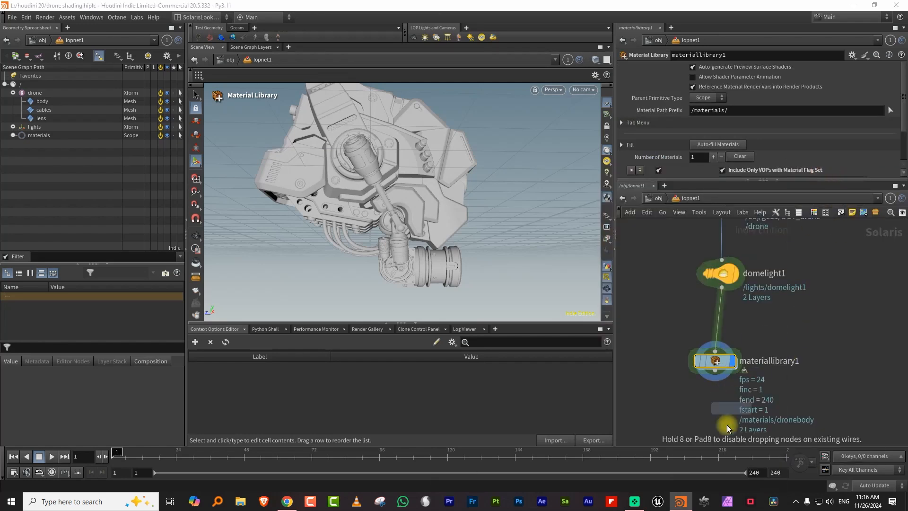
{"action": "left_click", "coordinate": [727, 429]}
{"action": "left_click", "coordinate": [13, 135]}
{"action": "left_click_drag", "start_coordinate": [41, 144], "coordinate": [775, 108]}
{"action": "left_click_drag", "start_coordinate": [42, 104], "coordinate": [734, 84]}
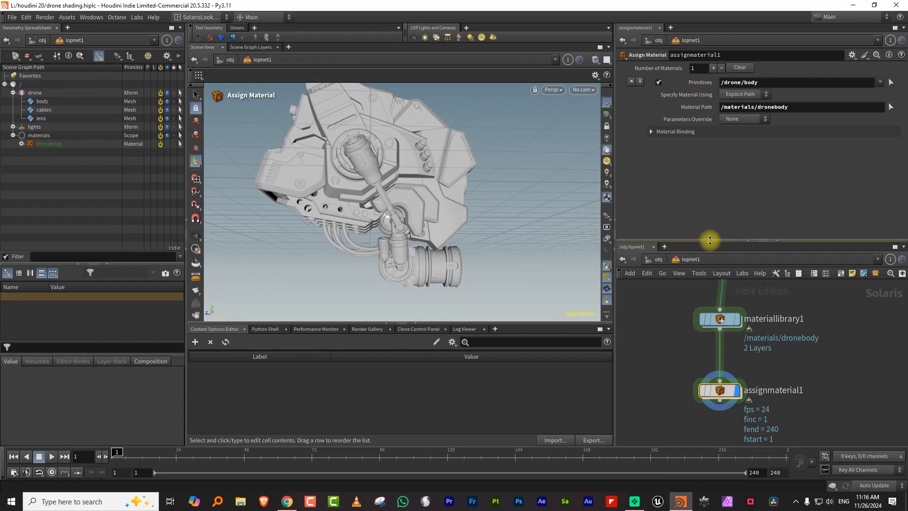
Add a Karma Render Settings node, connect it below assignmaterial1 and make it the displayed node
{"action": "left_click_drag", "start_coordinate": [711, 241], "coordinate": [719, 137]}
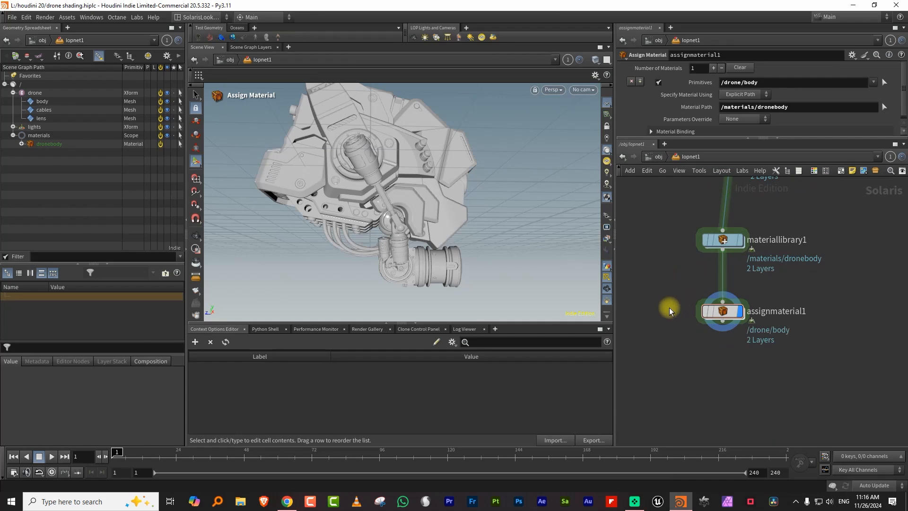
{"action": "key", "text": "Tab"}
{"action": "type", "text": "kr"}
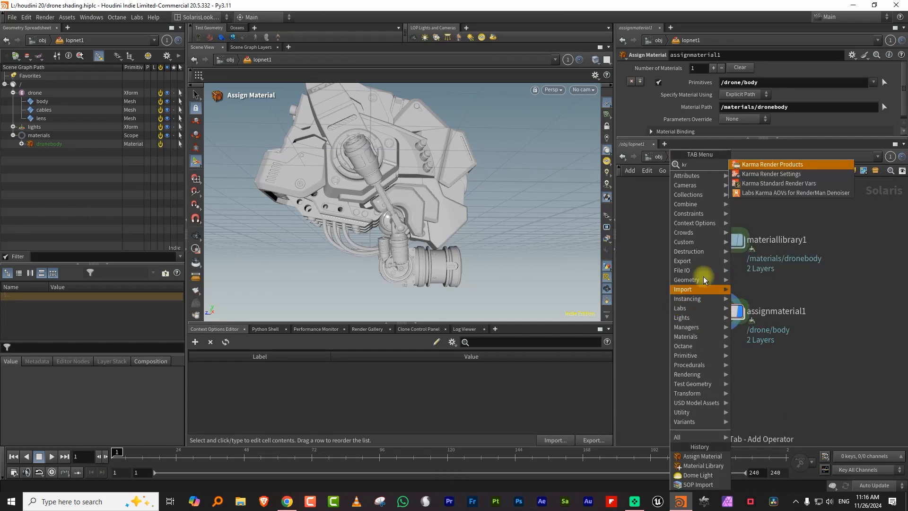
{"action": "type", "text": "s"}
{"action": "key", "text": "Return"}
{"action": "left_click", "coordinate": [728, 370]}
{"action": "left_click_drag", "start_coordinate": [723, 321], "coordinate": [720, 361]}
{"action": "left_click", "coordinate": [747, 369]}
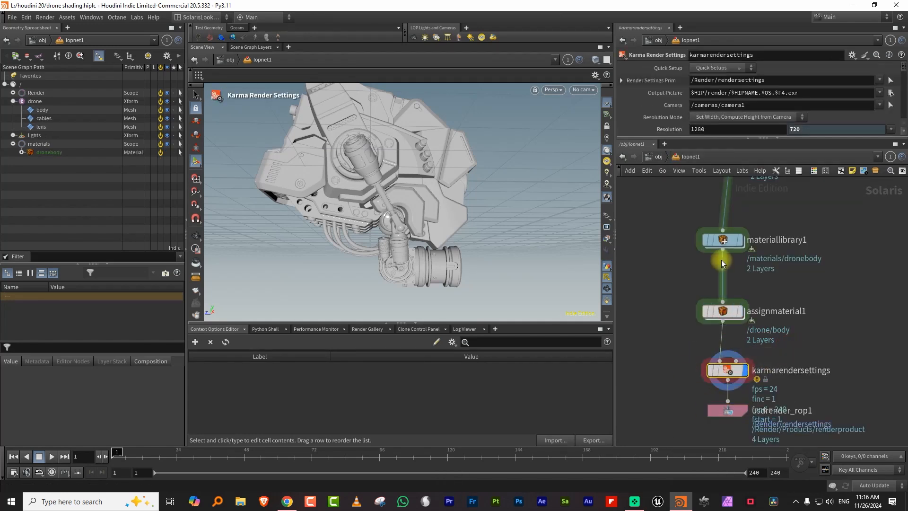
Set the Diffuse Limit in the Karma render settings to 0
{"action": "left_click_drag", "start_coordinate": [706, 139], "coordinate": [700, 217]}
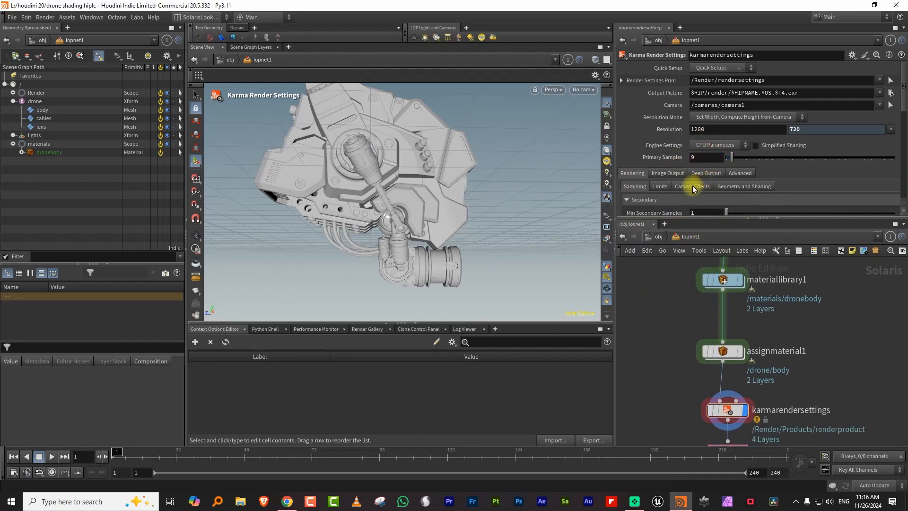
{"action": "left_click", "coordinate": [661, 186]}
{"action": "left_click_drag", "start_coordinate": [685, 218], "coordinate": [687, 248]}
{"action": "left_click_drag", "start_coordinate": [733, 204], "coordinate": [712, 203]}
{"action": "key", "text": "Escape"}
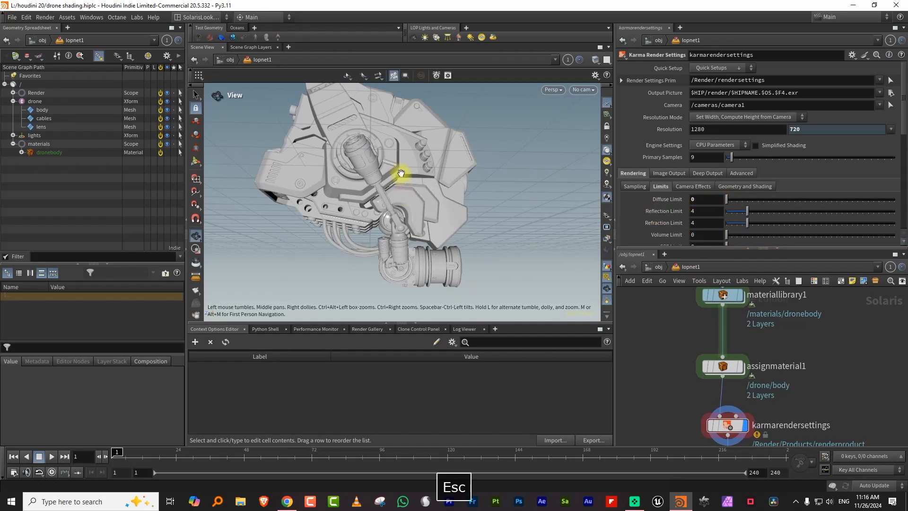
Switch the viewport renderer to Karma CPU to preview the drone from a front three-quarter angle
{"action": "left_click_drag", "start_coordinate": [400, 174], "coordinate": [364, 193]}
{"action": "left_click", "coordinate": [558, 90]}
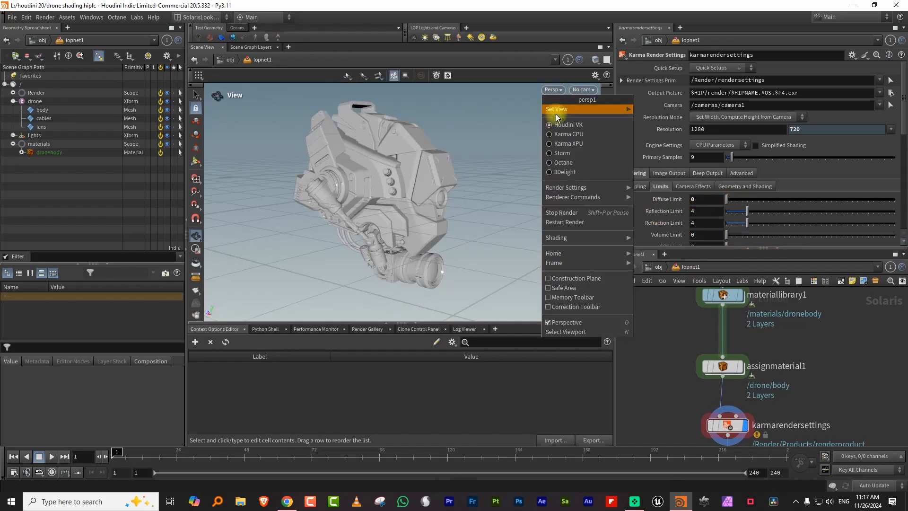
{"action": "left_click", "coordinate": [569, 135]}
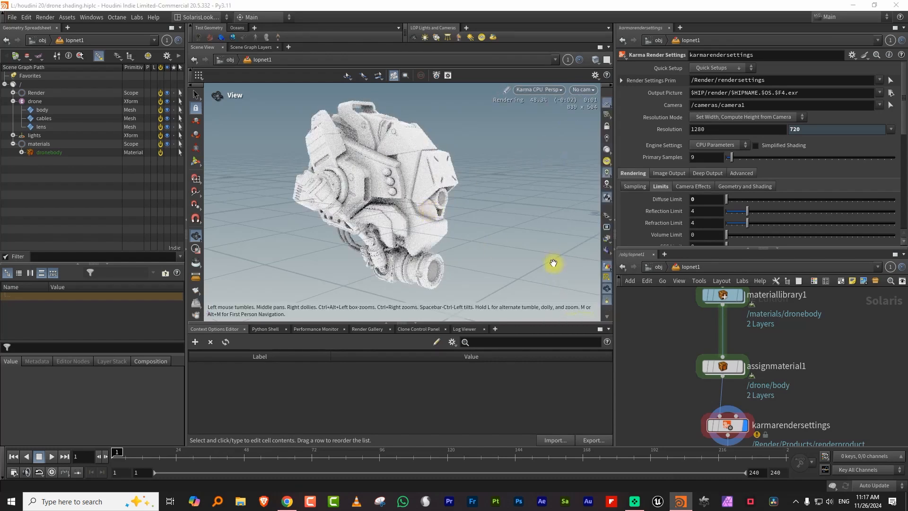
Set the dome light's texture to the recently used Studio 80s Horror Flick A HDR image
{"action": "middle_click_drag", "start_coordinate": [832, 352], "coordinate": [791, 432]}
{"action": "middle_click_drag", "start_coordinate": [780, 354], "coordinate": [813, 403]}
{"action": "left_click_drag", "start_coordinate": [786, 326], "coordinate": [676, 358]}
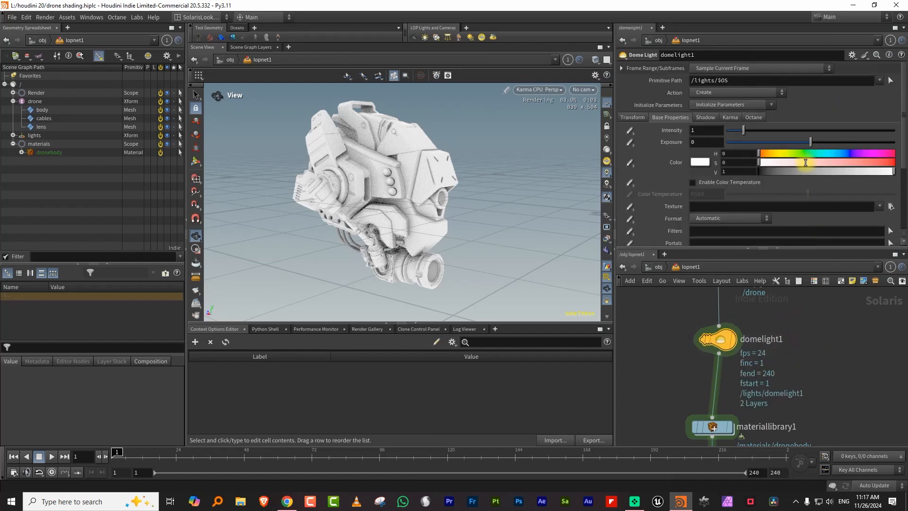
{"action": "left_click", "coordinate": [879, 206]}
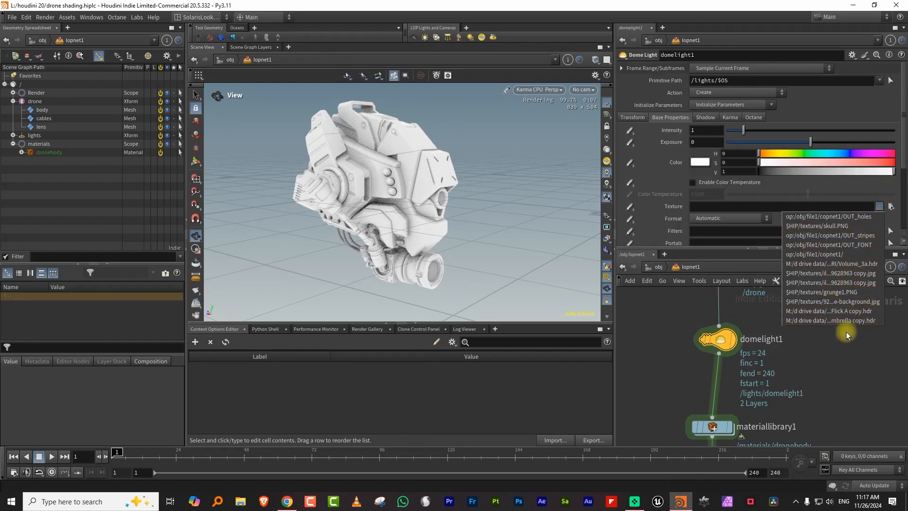
{"action": "left_click", "coordinate": [850, 312]}
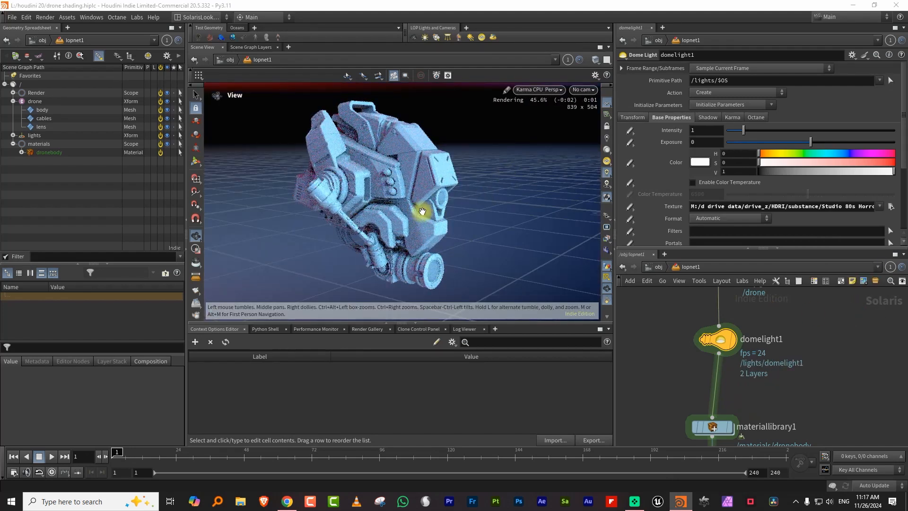
Turn off displaying environment lights as backgrounds and set the viewport color scheme to dark
{"action": "left_click", "coordinate": [608, 103]}
{"action": "key", "text": "d"}
{"action": "left_click_drag", "start_coordinate": [453, 93], "coordinate": [539, 94]}
{"action": "left_click", "coordinate": [537, 108]}
{"action": "left_click_drag", "start_coordinate": [438, 93], "coordinate": [591, 88]}
{"action": "left_click", "coordinate": [549, 119]}
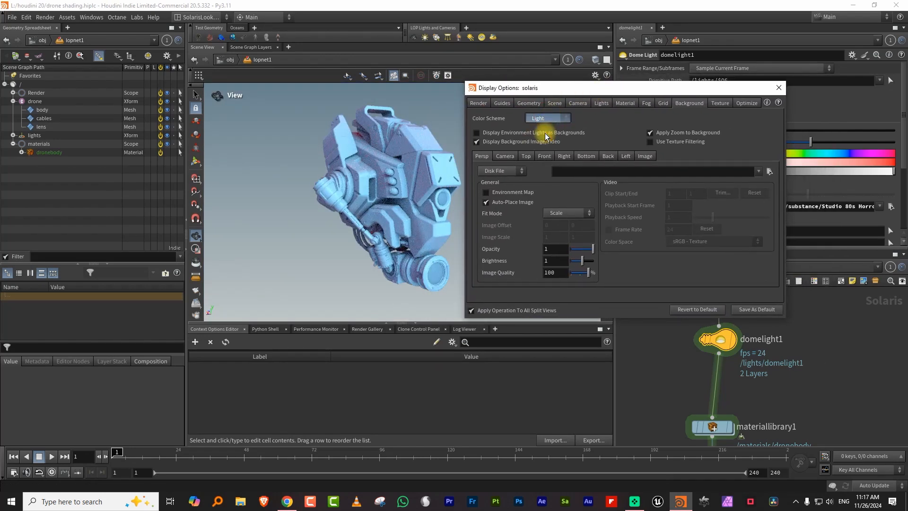
{"action": "left_click", "coordinate": [539, 137]}
{"action": "left_click", "coordinate": [779, 87]}
{"action": "scroll", "coordinate": [744, 351], "scroll_direction": "down", "scroll_amount": 3}
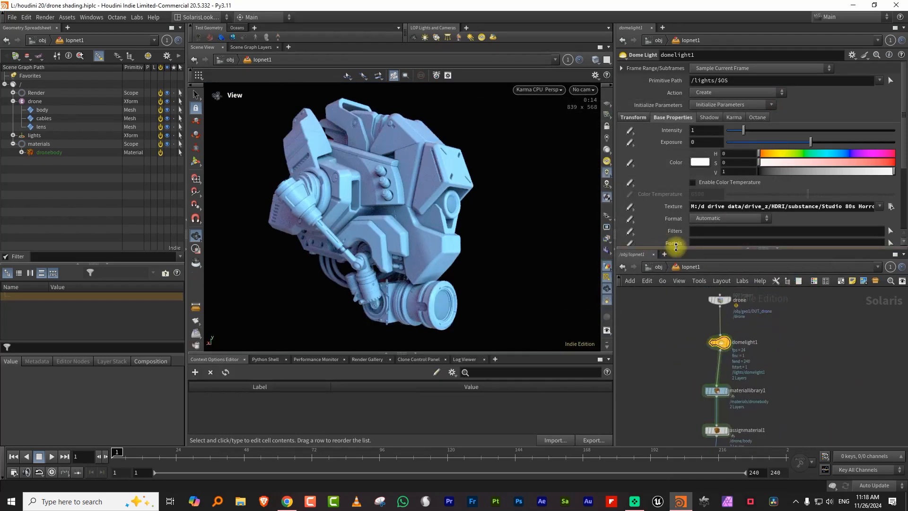
{"action": "left_click_drag", "start_coordinate": [677, 246], "coordinate": [674, 201]}
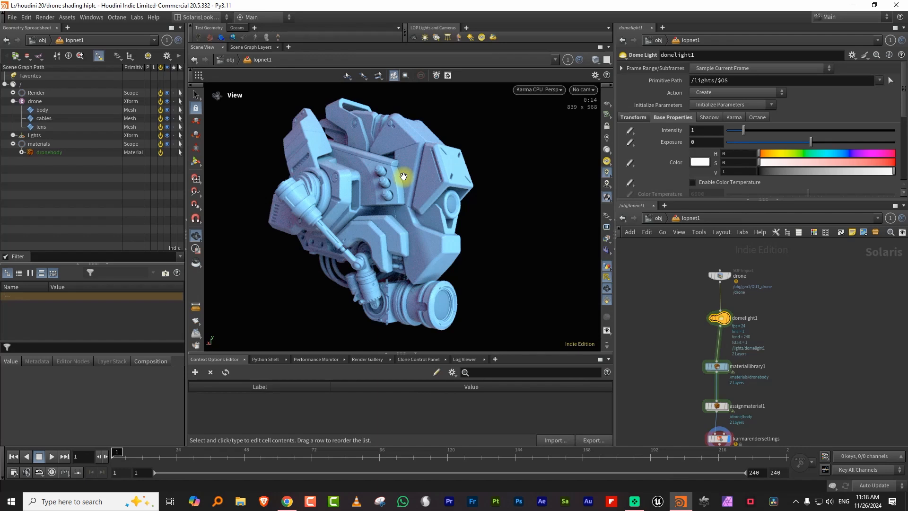
Set the viewport renderer back to Houdini VK and enter the geo1 network
{"action": "left_click", "coordinate": [539, 90]}
{"action": "left_click", "coordinate": [545, 124]}
{"action": "left_click", "coordinate": [672, 219]}
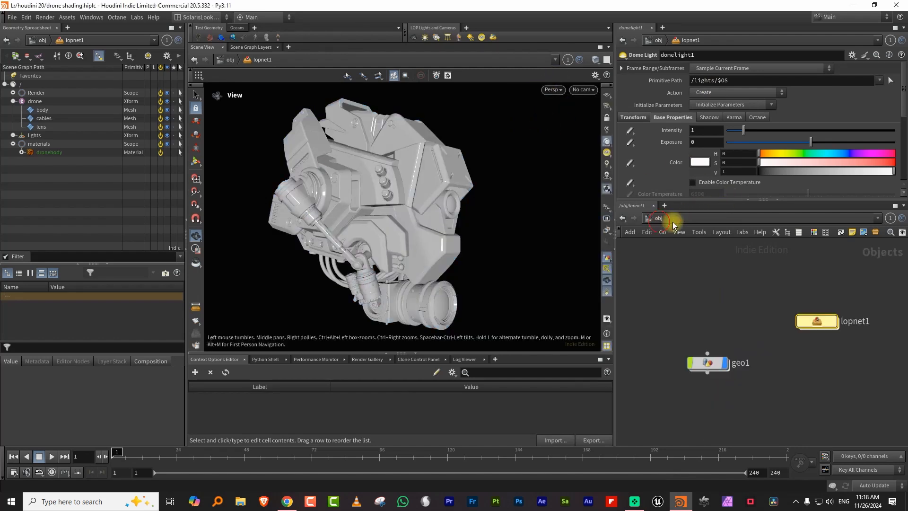
{"action": "double_click", "coordinate": [715, 361]}
{"action": "middle_click_drag", "start_coordinate": [802, 382], "coordinate": [777, 306]}
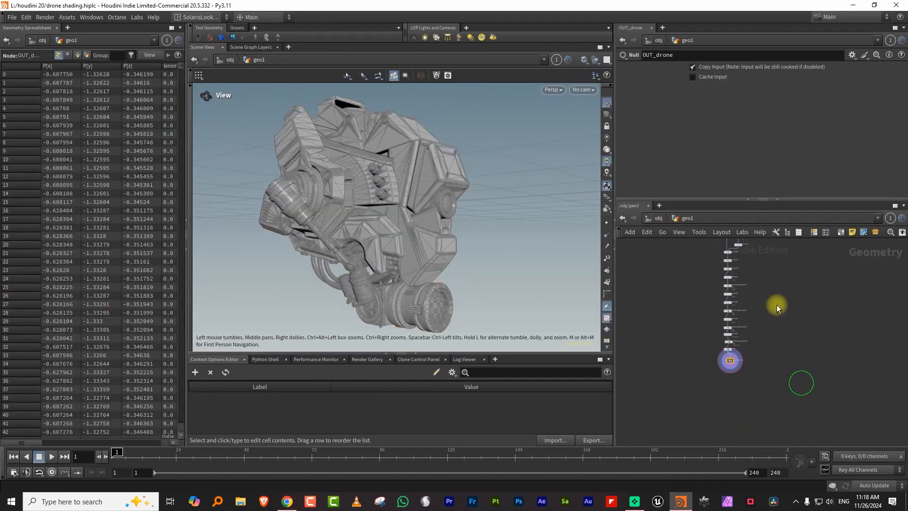
Insert a Connectivity node between rest1 and OUT_drone, moving OUT_drone down to make room
{"action": "scroll", "coordinate": [754, 348], "scroll_direction": "up", "scroll_amount": 5}
{"action": "left_click", "coordinate": [700, 385]}
{"action": "key", "text": "Escape"}
{"action": "left_click_drag", "start_coordinate": [702, 381], "coordinate": [697, 410]}
{"action": "scroll", "coordinate": [705, 407], "scroll_direction": "up", "scroll_amount": 4}
{"action": "scroll", "coordinate": [715, 340], "scroll_direction": "up", "scroll_amount": 2}
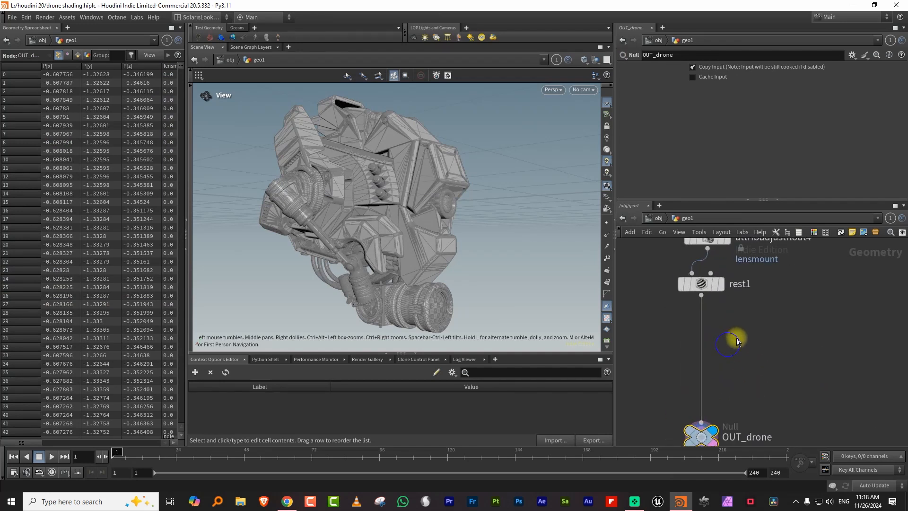
{"action": "key", "text": "Tab"}
{"action": "type", "text": "conn"}
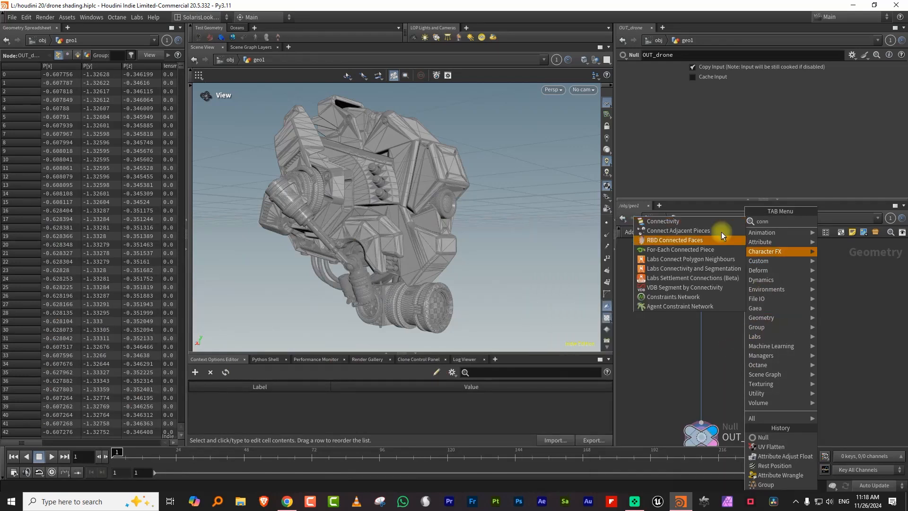
{"action": "left_click", "coordinate": [666, 221]}
{"action": "left_click", "coordinate": [704, 342]}
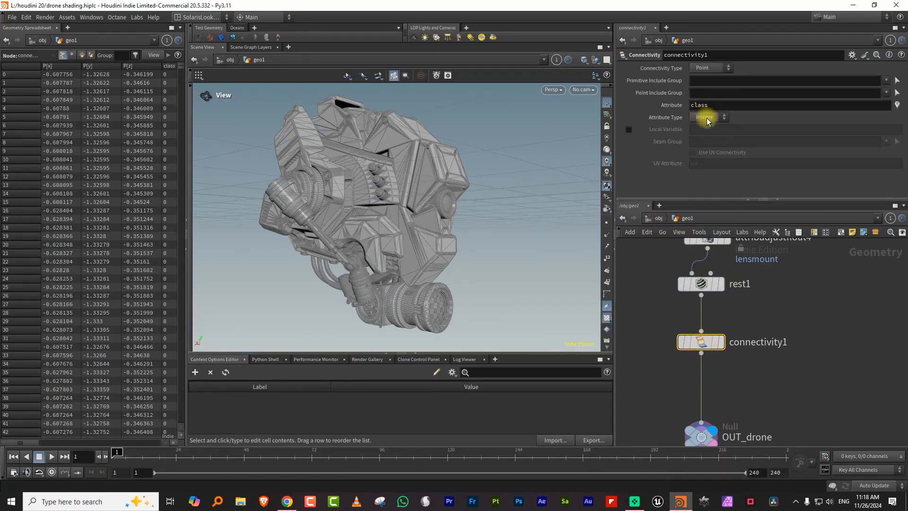
Display the Connectivity node and visualize its class attribute to examine the drone's separate pieces, switching the visualizer off when done
{"action": "left_click", "coordinate": [667, 342]}
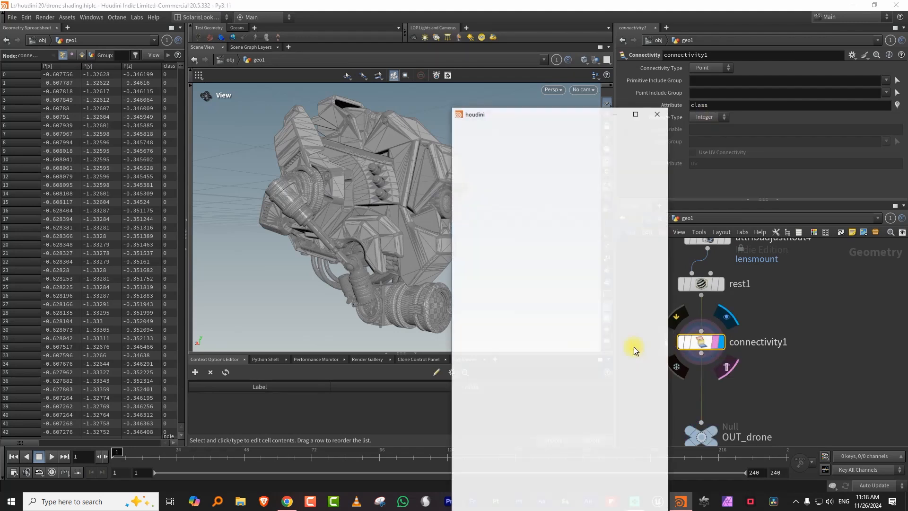
{"action": "left_click", "coordinate": [463, 147]}
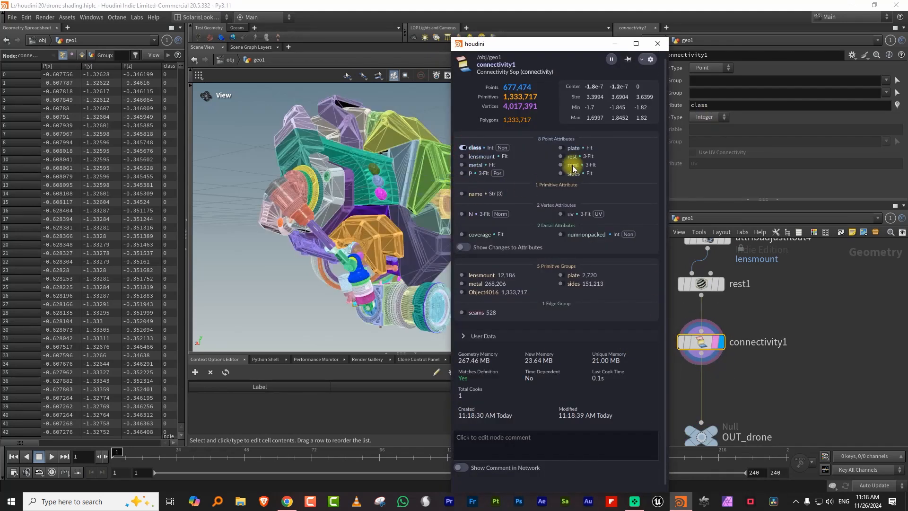
{"action": "left_click", "coordinate": [662, 42]}
{"action": "left_click_drag", "start_coordinate": [467, 192], "coordinate": [440, 204]}
{"action": "left_click", "coordinate": [671, 341]}
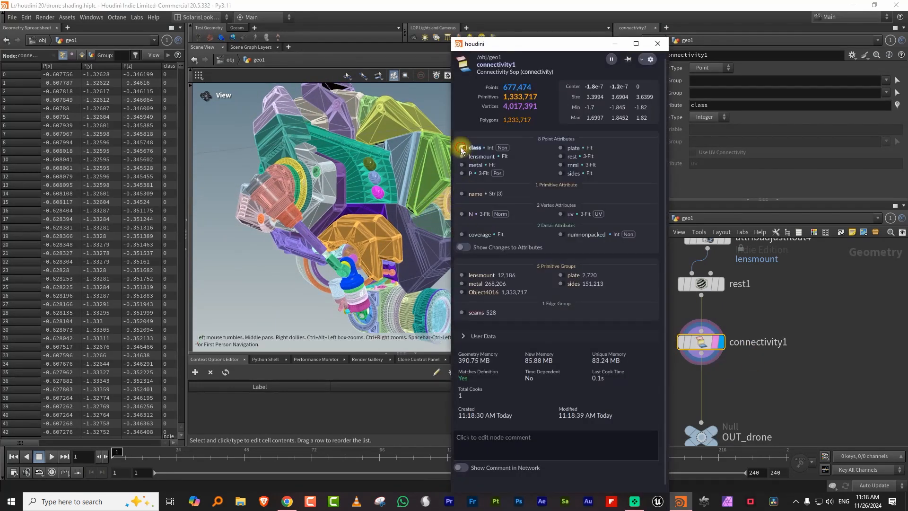
{"action": "left_click", "coordinate": [461, 147]}
{"action": "left_click", "coordinate": [658, 43]}
Return to lopnet1 and enter the dronebody material inside the material library
{"action": "middle_click_drag", "start_coordinate": [763, 384], "coordinate": [768, 314]}
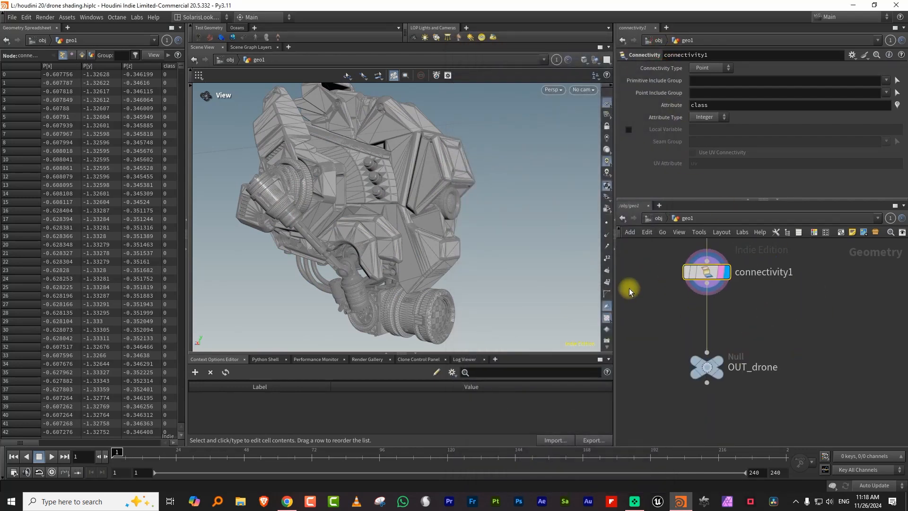
{"action": "left_click", "coordinate": [655, 220]}
{"action": "double_click", "coordinate": [824, 319]}
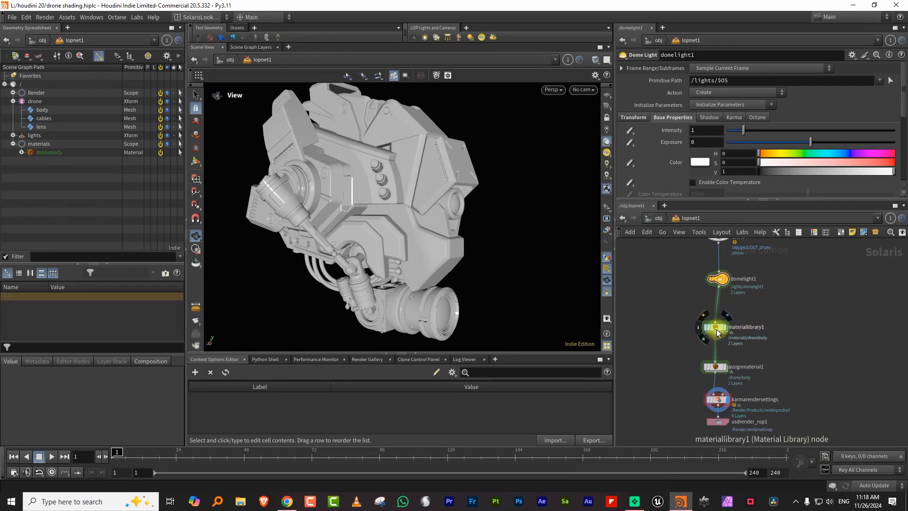
{"action": "double_click", "coordinate": [717, 328]}
{"action": "double_click", "coordinate": [750, 335]}
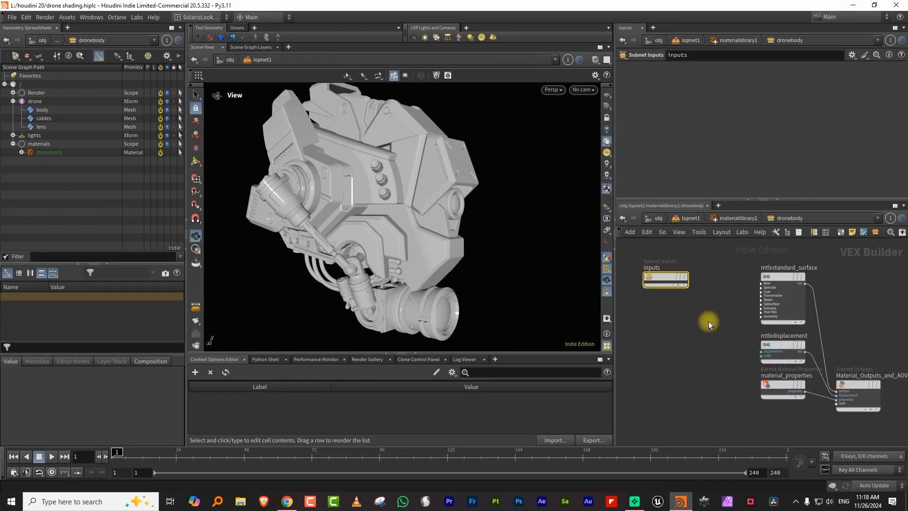
Delete the inputs and mtlxdisplacement nodes from the dronebody material and rearrange the remaining nodes around mtlxstandard_surface
{"action": "key", "text": "Delete"}
{"action": "scroll", "coordinate": [788, 312], "scroll_direction": "down", "scroll_amount": 5}
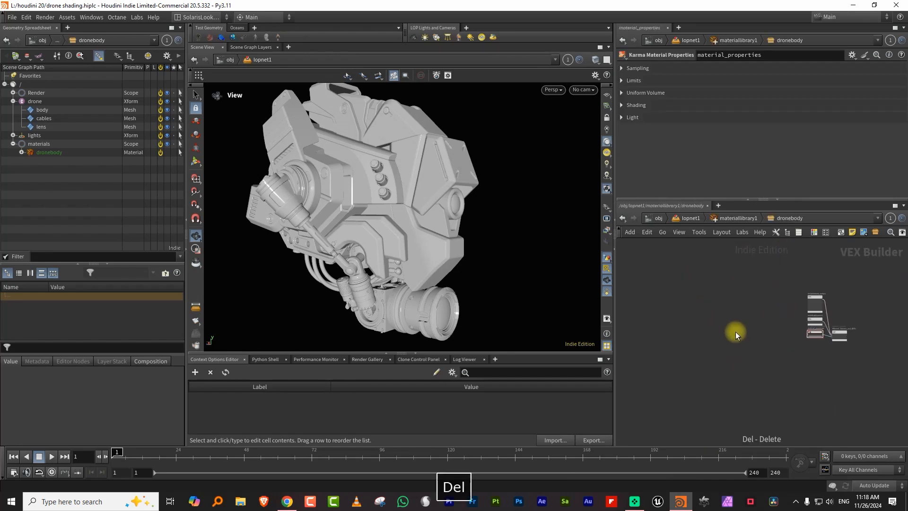
{"action": "left_click_drag", "start_coordinate": [757, 346], "coordinate": [826, 322]}
{"action": "left_click_drag", "start_coordinate": [811, 334], "coordinate": [839, 379]}
{"action": "scroll", "coordinate": [830, 363], "scroll_direction": "up", "scroll_amount": 4}
{"action": "left_click", "coordinate": [845, 343]}
{"action": "left_click", "coordinate": [792, 371]}
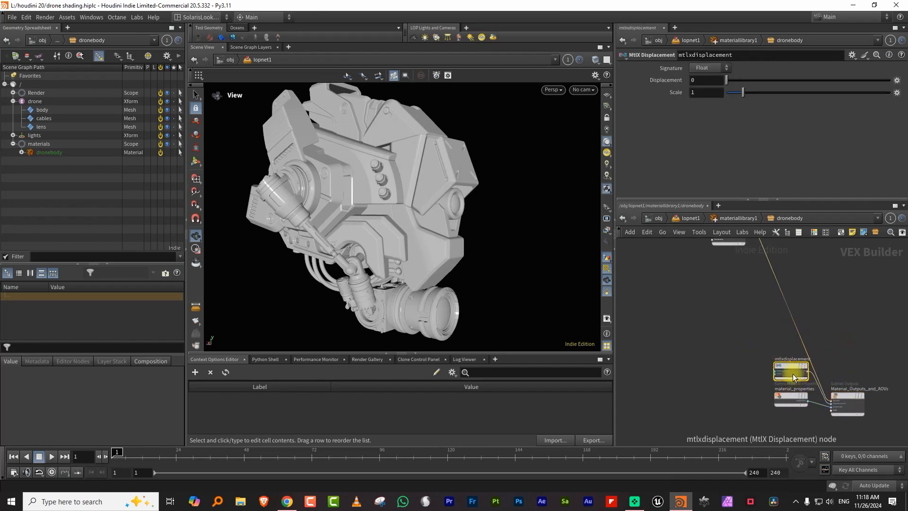
{"action": "key", "text": "Delete"}
{"action": "left_click_drag", "start_coordinate": [754, 379], "coordinate": [776, 402]}
{"action": "left_click_drag", "start_coordinate": [862, 396], "coordinate": [878, 294]}
{"action": "middle_click_drag", "start_coordinate": [799, 306], "coordinate": [854, 357]}
{"action": "middle_click_drag", "start_coordinate": [767, 317], "coordinate": [801, 364]}
{"action": "scroll", "coordinate": [717, 313], "scroll_direction": "up", "scroll_amount": 3}
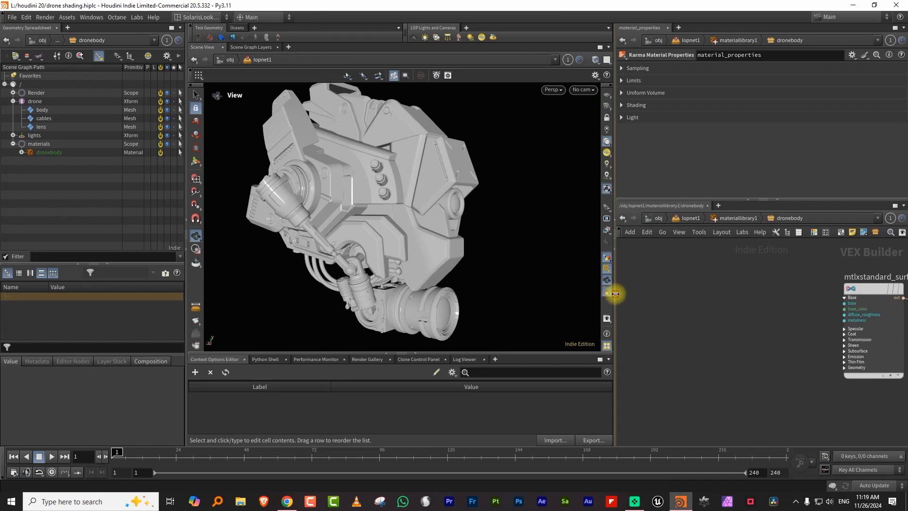
Widen the network area and set the viewport renderer to Karma CPU
{"action": "left_click_drag", "start_coordinate": [616, 294], "coordinate": [531, 294]}
{"action": "left_click", "coordinate": [477, 90]}
{"action": "left_click", "coordinate": [487, 134]}
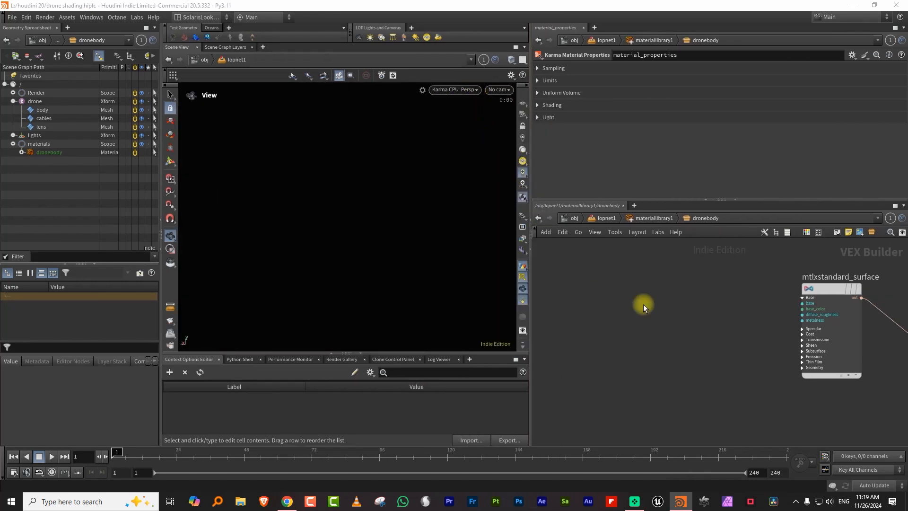
Add an MtlX Geometry Property Value node with the Integer signature and set its Geomprop to class
{"action": "middle_click_drag", "start_coordinate": [617, 312], "coordinate": [674, 308]}
{"action": "key", "text": "Tab"}
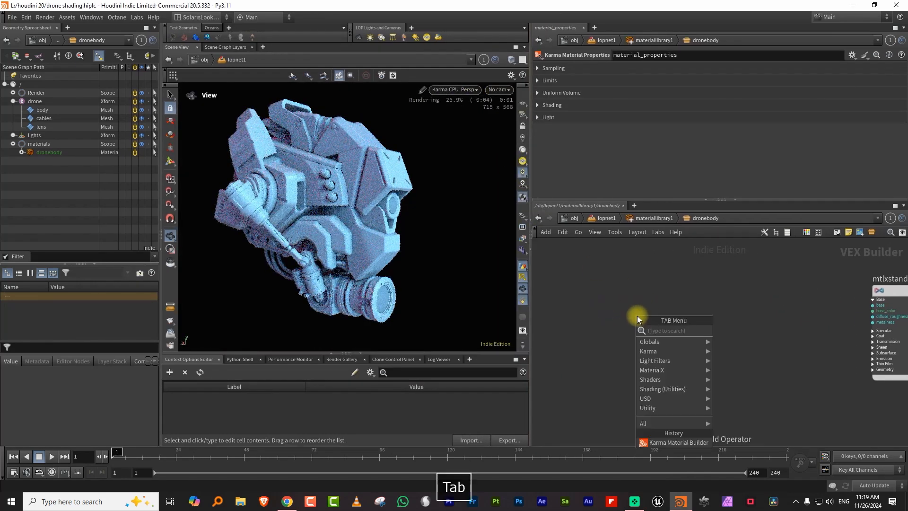
{"action": "type", "text": "geo"}
{"action": "left_click", "coordinate": [745, 337]}
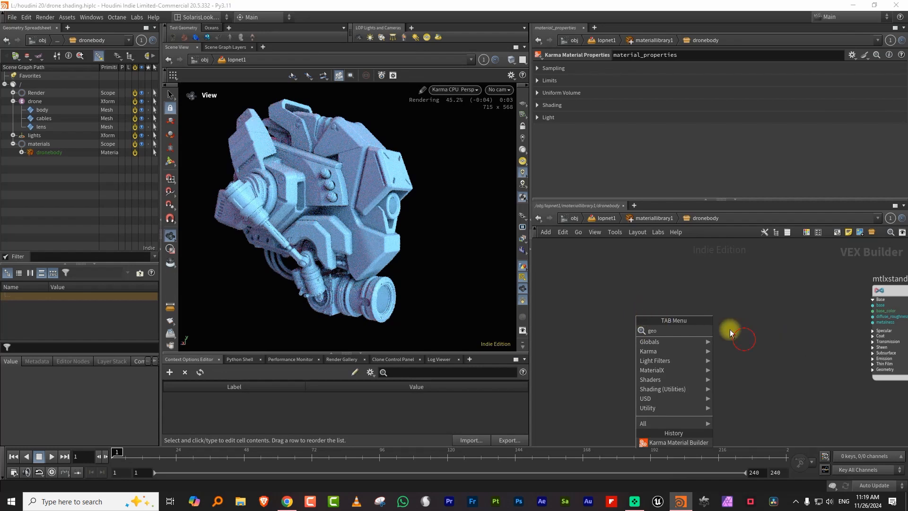
{"action": "left_click", "coordinate": [622, 68]}
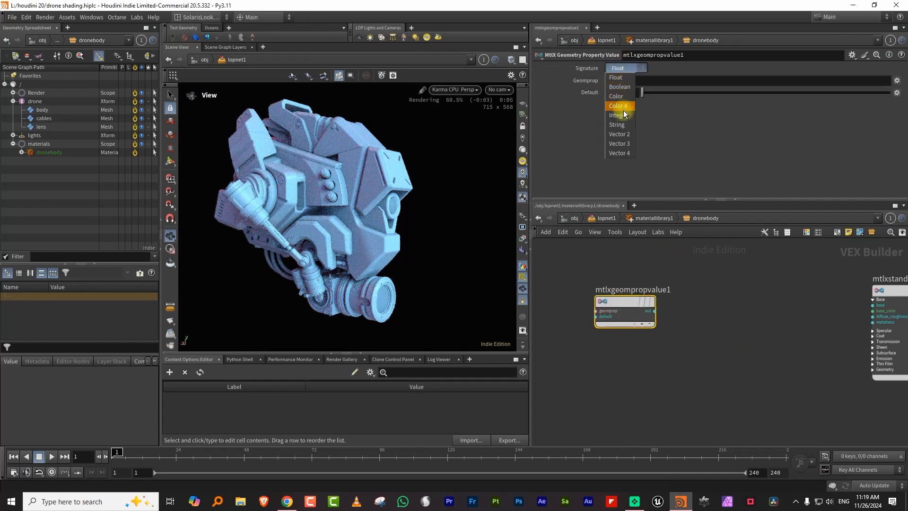
{"action": "left_click", "coordinate": [624, 115]}
{"action": "left_click", "coordinate": [617, 79]}
{"action": "type", "text": "class"}
{"action": "key", "text": "Return"}
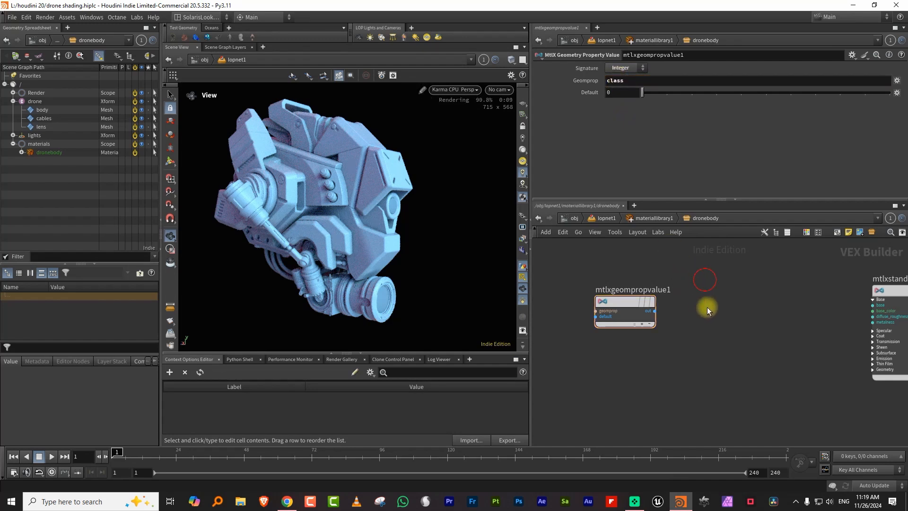
Add an MtlX Random Color node, feed it the class property and connect its output to base_color of mtlxstandard_surface
{"action": "middle_click_drag", "start_coordinate": [732, 282], "coordinate": [703, 274]}
{"action": "key", "text": "Tab"}
{"action": "type", "text": "rand"}
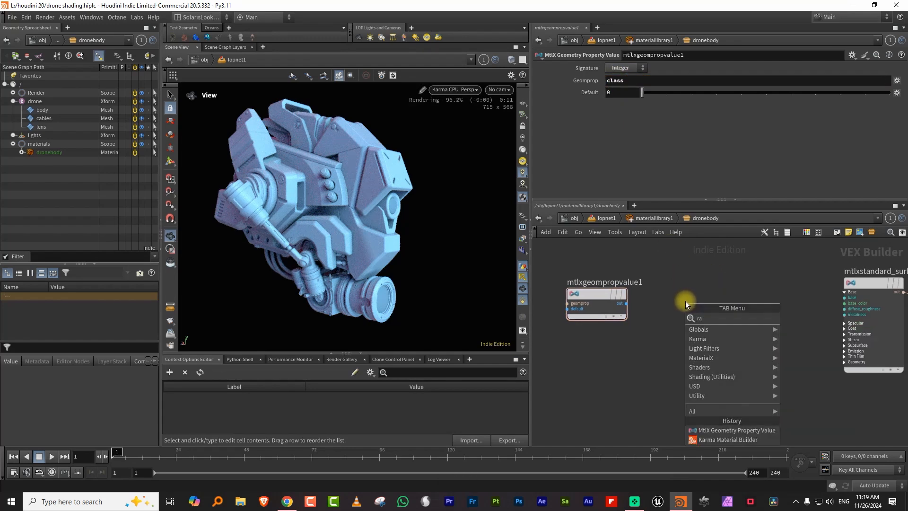
{"action": "left_click", "coordinate": [813, 318]}
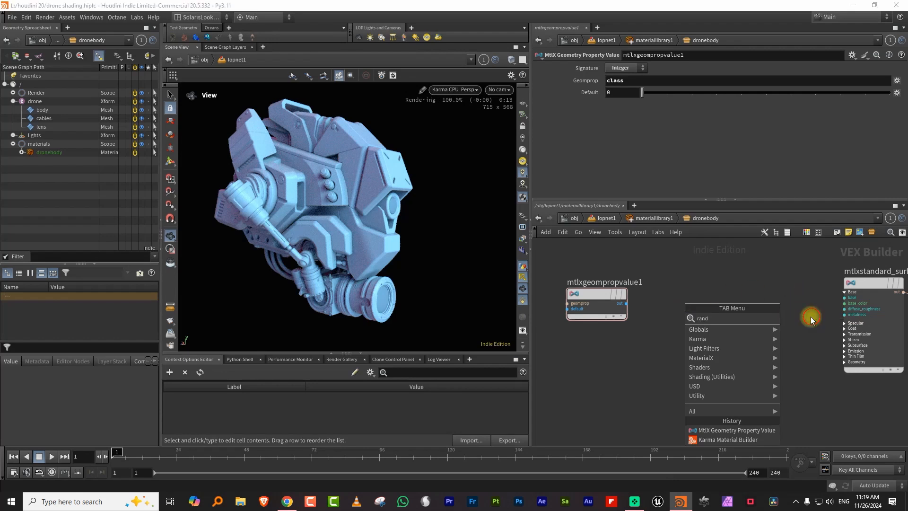
{"action": "left_click", "coordinate": [705, 269]}
{"action": "left_click", "coordinate": [626, 303]}
{"action": "left_click", "coordinate": [675, 278]}
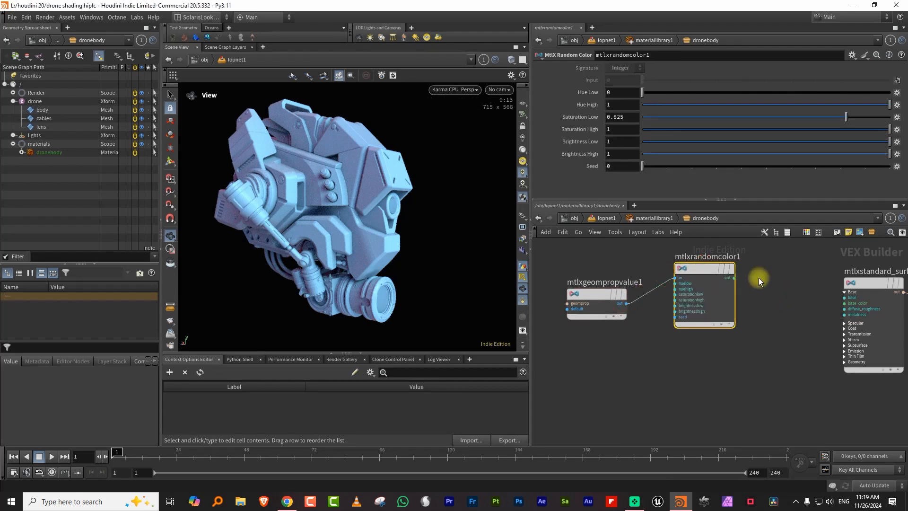
{"action": "left_click", "coordinate": [735, 278]}
{"action": "left_click", "coordinate": [828, 302]}
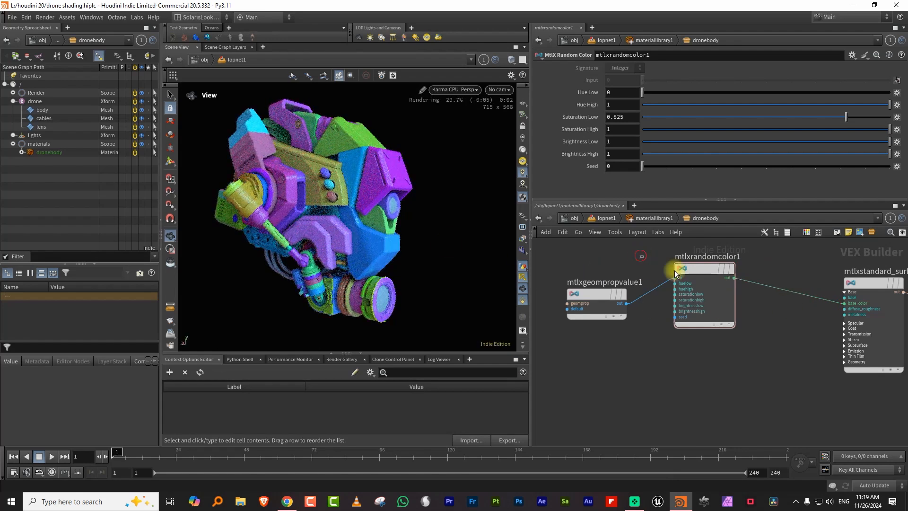
Try a Seed of 2 and a Saturation Low of 0.893 on the random color node
{"action": "left_click", "coordinate": [689, 170]}
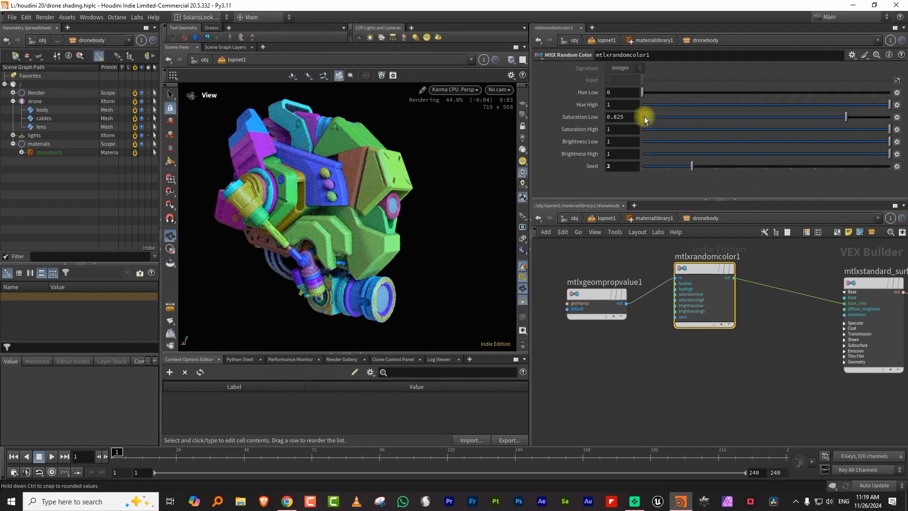
{"action": "left_click_drag", "start_coordinate": [642, 118], "coordinate": [784, 117]}
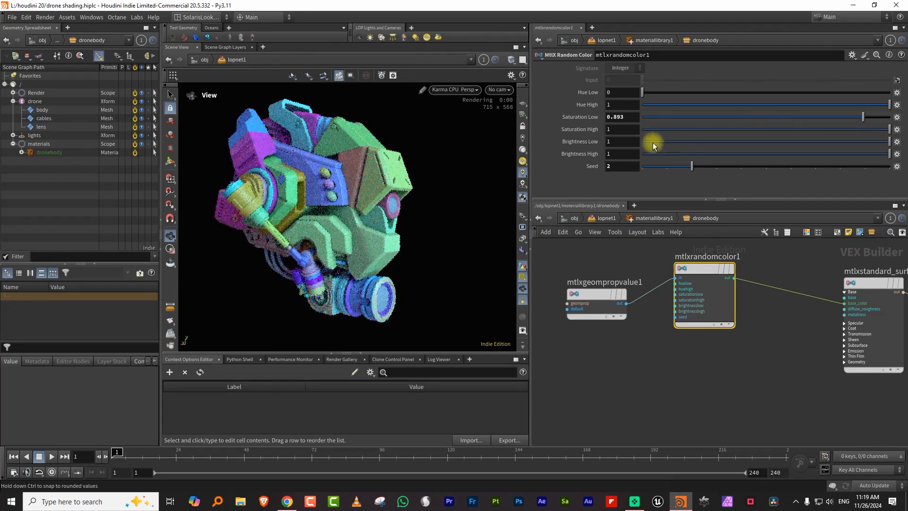
{"action": "left_click", "coordinate": [682, 143]}
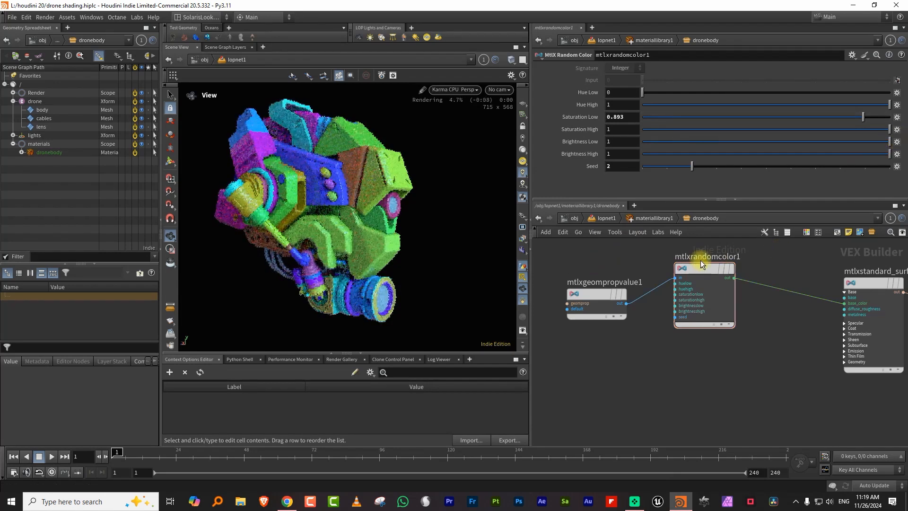
Cut the random color node's link to base_color and delete the node
{"action": "key", "text": "y"}
{"action": "left_click_drag", "start_coordinate": [786, 277], "coordinate": [747, 299]}
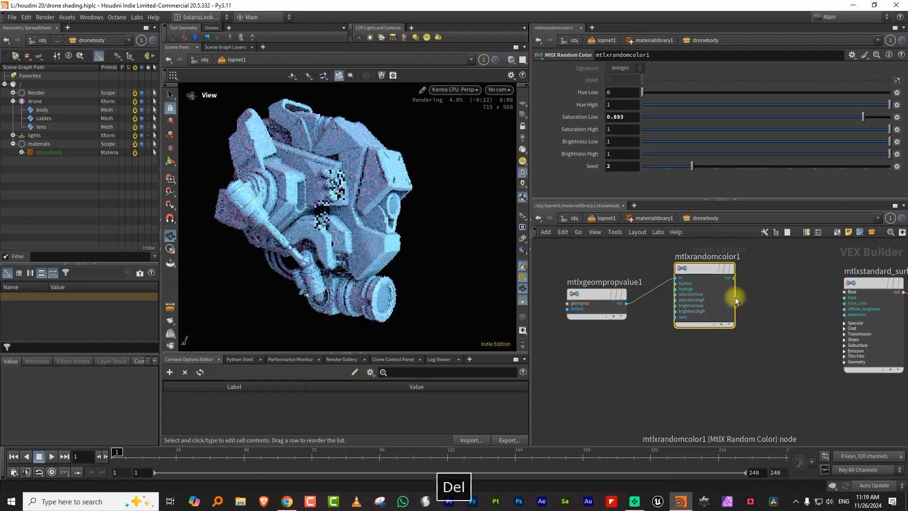
{"action": "key", "text": "Delete"}
Add an MtlX Random Float node and wire the class property through it into base_color of mtlxstandard_surface
{"action": "key", "text": "Tab"}
{"action": "type", "text": "ran"}
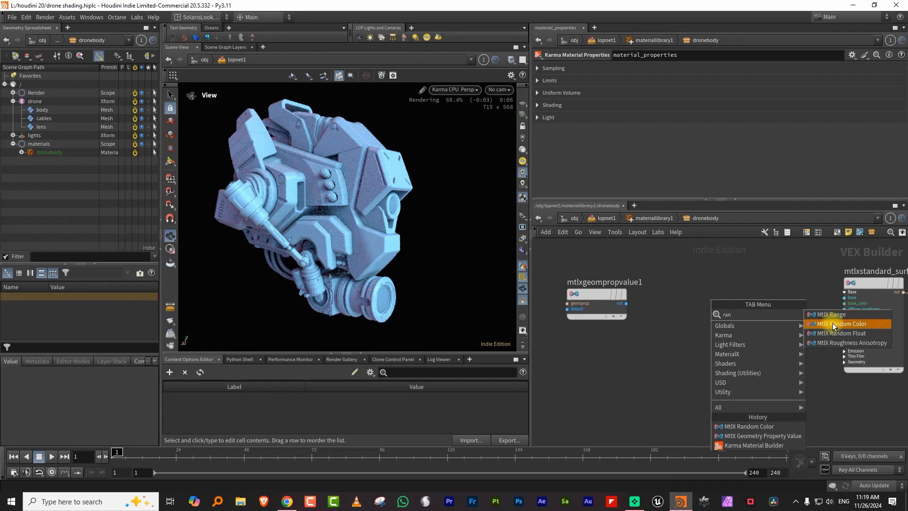
{"action": "left_click", "coordinate": [842, 333]}
{"action": "left_click", "coordinate": [692, 289]}
{"action": "left_click", "coordinate": [598, 307]}
{"action": "left_click", "coordinate": [664, 296]}
{"action": "left_click", "coordinate": [721, 296]}
{"action": "left_click", "coordinate": [829, 307]}
Move the geometry property and random float nodes further from mtlxstandard_surface to leave room between them
{"action": "left_click_drag", "start_coordinate": [704, 305], "coordinate": [668, 302]}
{"action": "middle_click_drag", "start_coordinate": [753, 261], "coordinate": [836, 273]}
{"action": "left_click_drag", "start_coordinate": [631, 259], "coordinate": [728, 345]}
{"action": "left_click_drag", "start_coordinate": [717, 296], "coordinate": [631, 285]}
Add a Karma Ramp Const node fed by the output of mtlxrandomfloat1
{"action": "middle_click_drag", "start_coordinate": [752, 266], "coordinate": [666, 274]}
{"action": "left_click", "coordinate": [672, 268]}
{"action": "key", "text": "Tab"}
{"action": "type", "text": "ramp"}
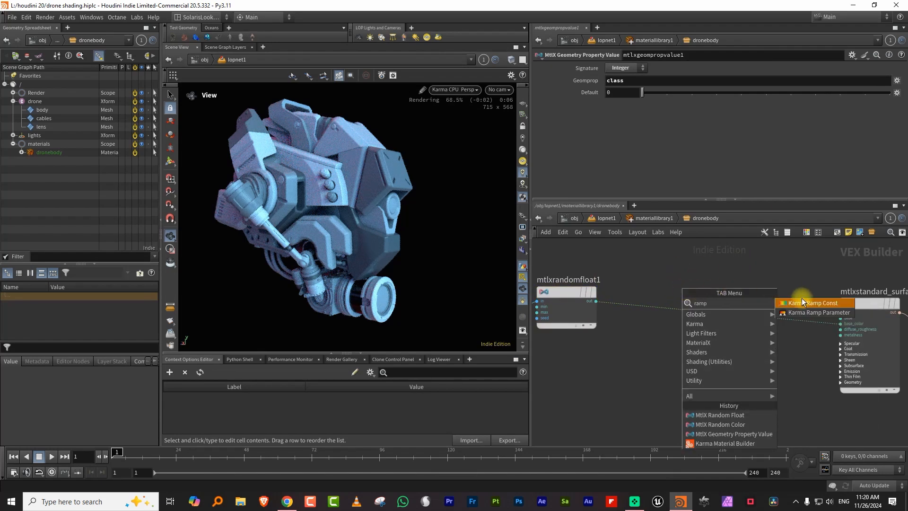
{"action": "left_click", "coordinate": [805, 303]}
{"action": "left_click", "coordinate": [674, 338]}
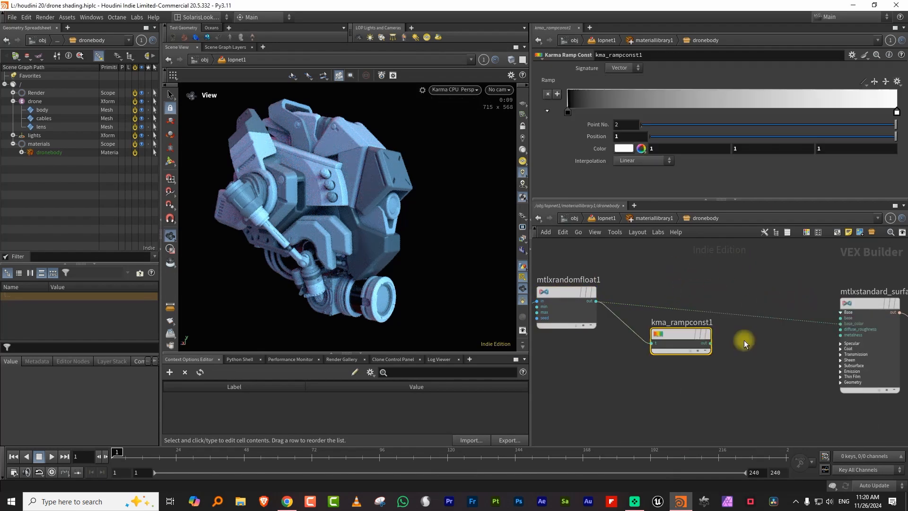
Set the interpolation of the ramp's first and last points to Constant
{"action": "left_click", "coordinate": [568, 113]}
{"action": "left_click", "coordinate": [633, 161]}
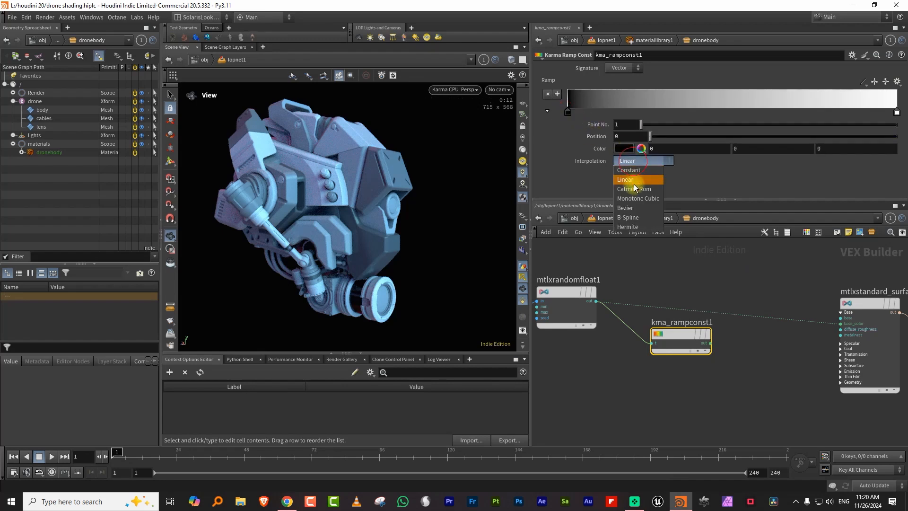
{"action": "left_click", "coordinate": [636, 180]}
{"action": "left_click", "coordinate": [897, 113]}
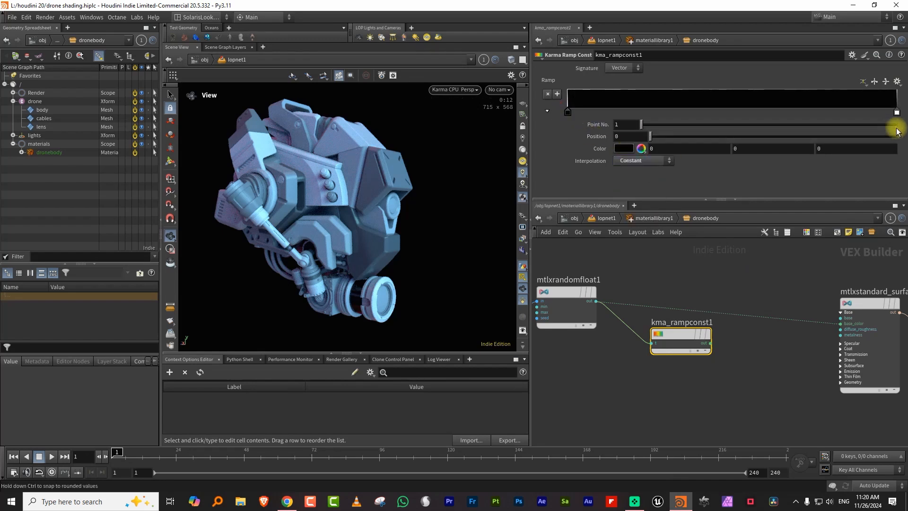
{"action": "left_click", "coordinate": [644, 161]}
{"action": "left_click", "coordinate": [638, 179]}
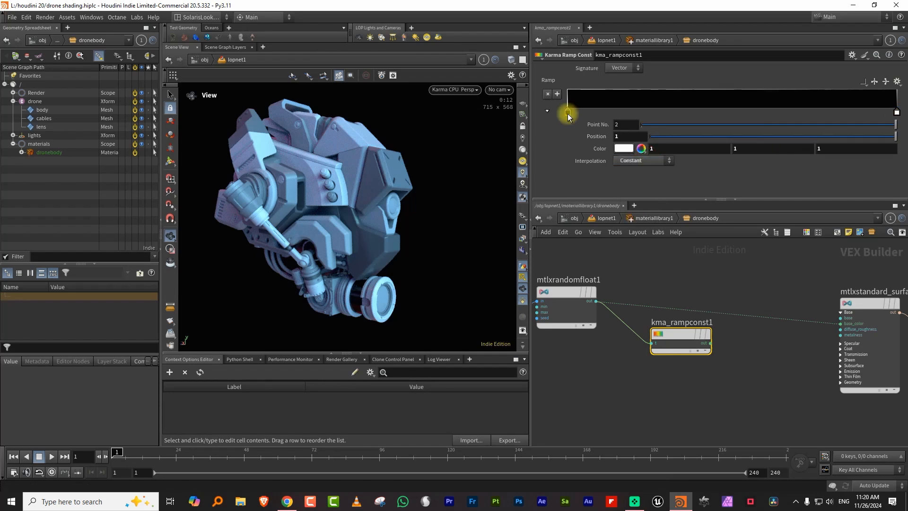
Color the ramp's first point gray 0.682 and add a darker gray 0.325 point about a quarter of the way along
{"action": "double_click", "coordinate": [568, 113]}
{"action": "left_click", "coordinate": [665, 178]}
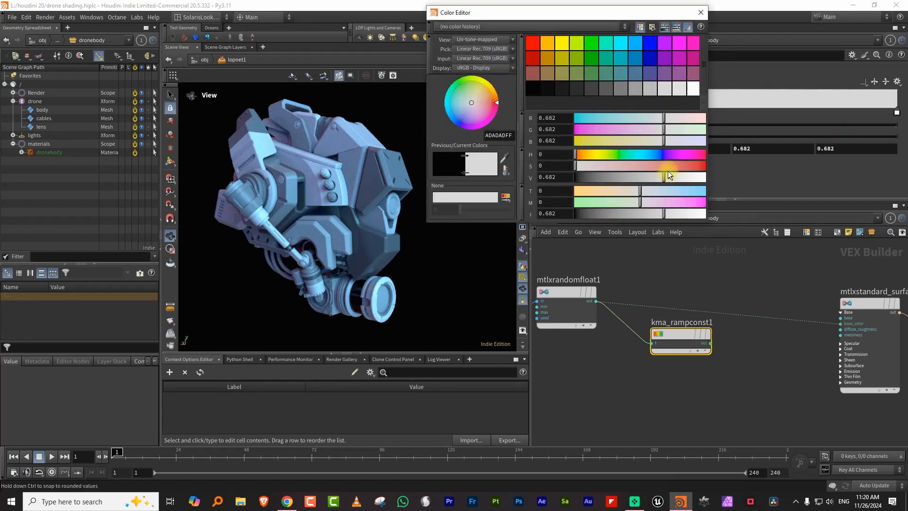
{"action": "left_click", "coordinate": [701, 12]}
{"action": "left_click", "coordinate": [657, 108]}
{"action": "double_click", "coordinate": [655, 113]}
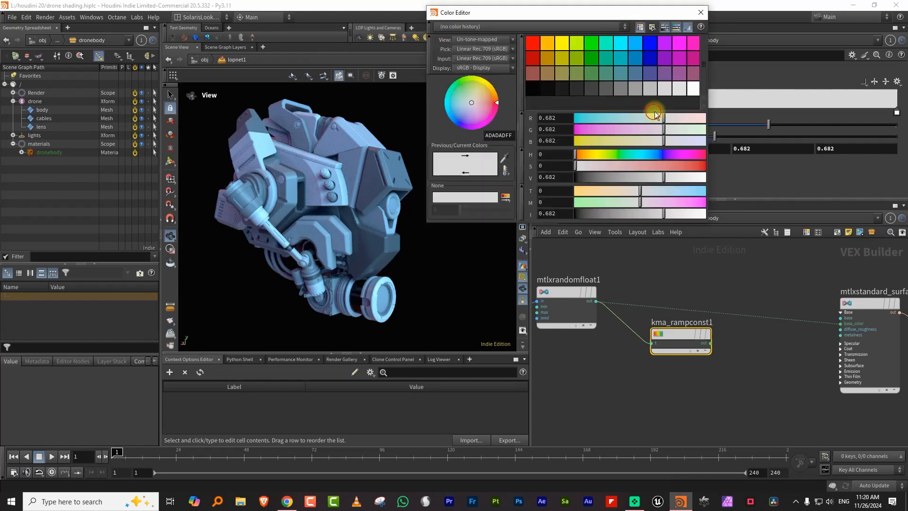
{"action": "left_click", "coordinate": [617, 178]}
{"action": "left_click", "coordinate": [701, 13]}
Add a ramp point at about position 0.5 and color it red with hue 351, saturation 0.916 and value 0.825
{"action": "left_click", "coordinate": [741, 107]}
{"action": "double_click", "coordinate": [732, 114]}
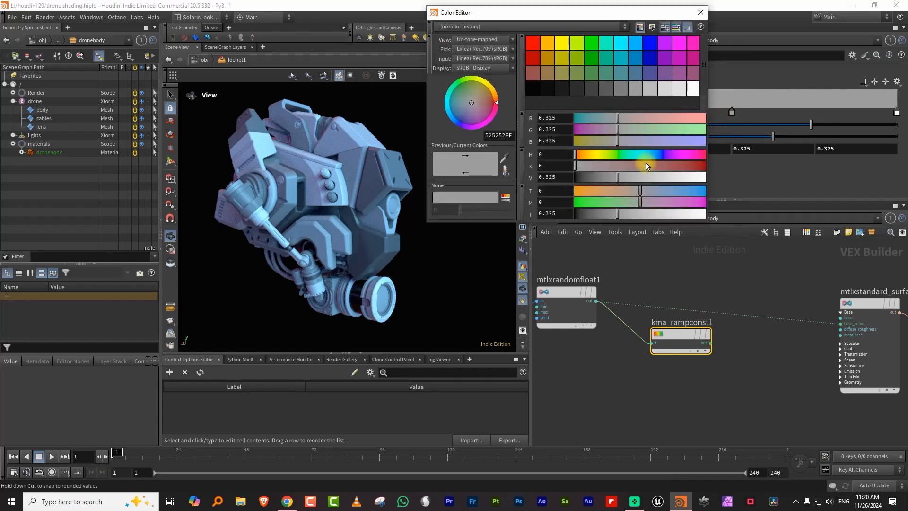
{"action": "left_click", "coordinate": [702, 155]}
{"action": "left_click", "coordinate": [695, 166]}
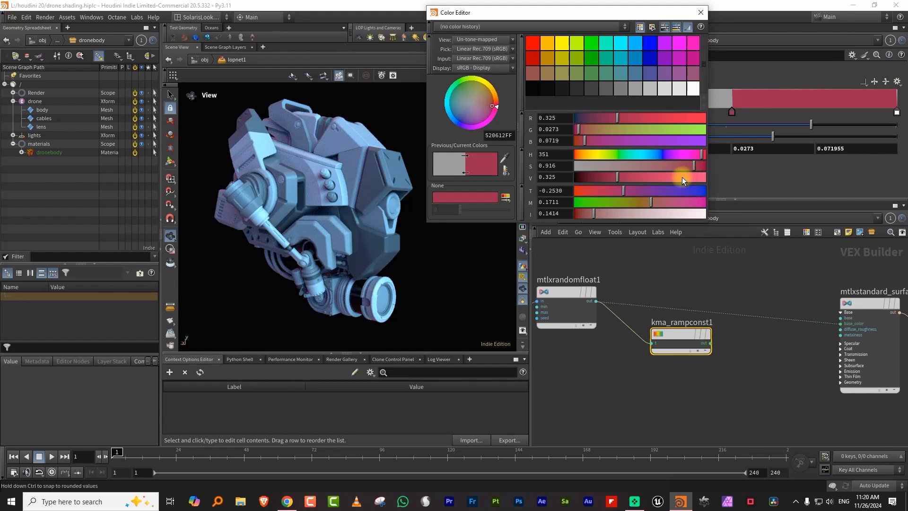
{"action": "left_click", "coordinate": [682, 177]}
{"action": "left_click", "coordinate": [701, 13]}
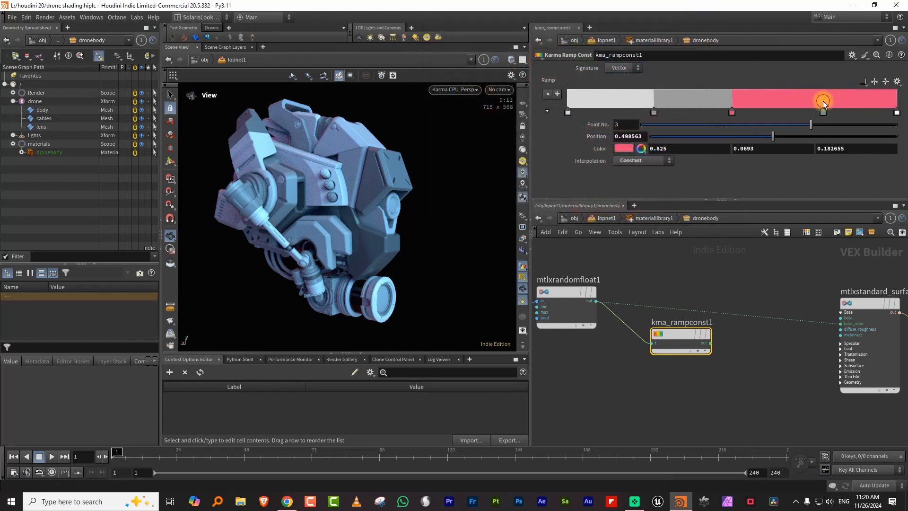
Move the ramp's white end point to about position 0.757 and connect kma_rampconst1 to base_color of mtlxstandard_surface
{"action": "left_click_drag", "start_coordinate": [886, 113], "coordinate": [818, 112]}
{"action": "left_click", "coordinate": [710, 343]}
{"action": "left_click", "coordinate": [822, 326]}
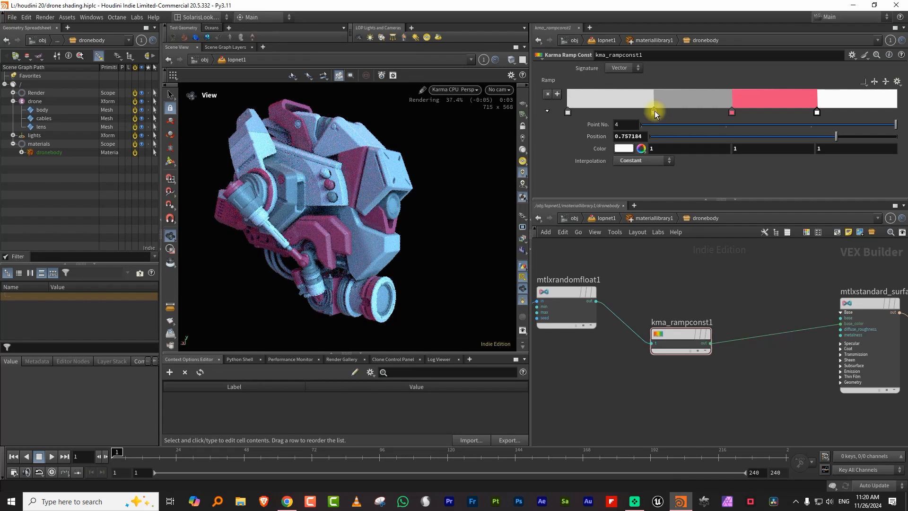
Delete the light gray first point of the ramp and move the darker gray point toward the start
{"action": "left_click", "coordinate": [569, 112]}
{"action": "key", "text": "Delete"}
{"action": "left_click_drag", "start_coordinate": [656, 113], "coordinate": [574, 114]}
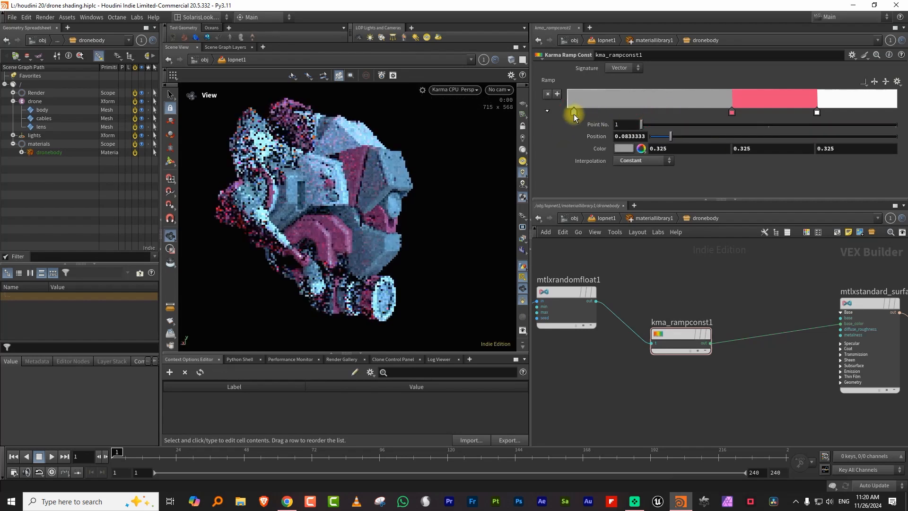
Adjust the seed of mtlxrandomfloat1 to redistribute the ramp colors across the drone's pieces
{"action": "left_click", "coordinate": [563, 305]}
{"action": "mouse_move", "coordinate": [684, 124]}
{"action": "left_mouse_down"}
{"action": "mouse_move", "coordinate": [771, 119]}
{"action": "mouse_move", "coordinate": [674, 130]}
{"action": "left_mouse_up"}
Recolor the ramp's gray point light blue with hue 191, saturation 0.496 and value 0.825
{"action": "left_click", "coordinate": [681, 338]}
{"action": "left_click", "coordinate": [637, 112]}
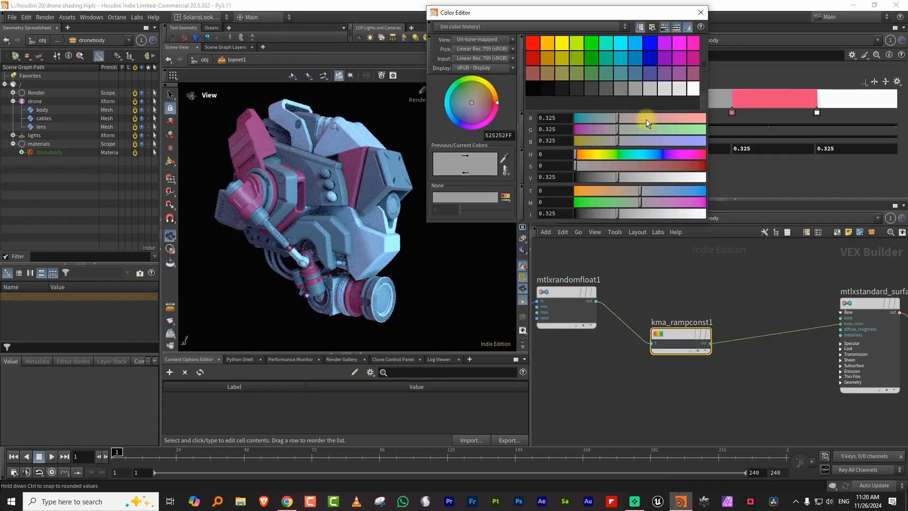
{"action": "left_click", "coordinate": [662, 178]}
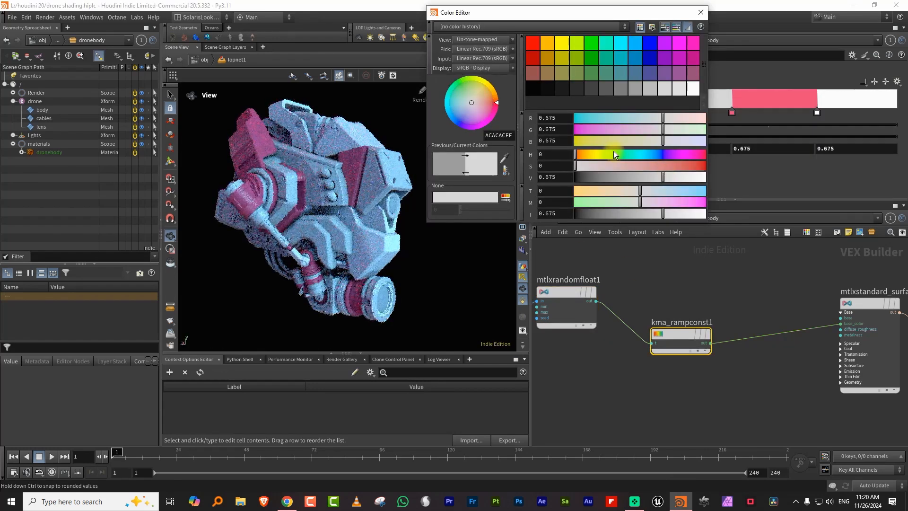
{"action": "left_click", "coordinate": [646, 155]}
{"action": "left_click", "coordinate": [609, 165]}
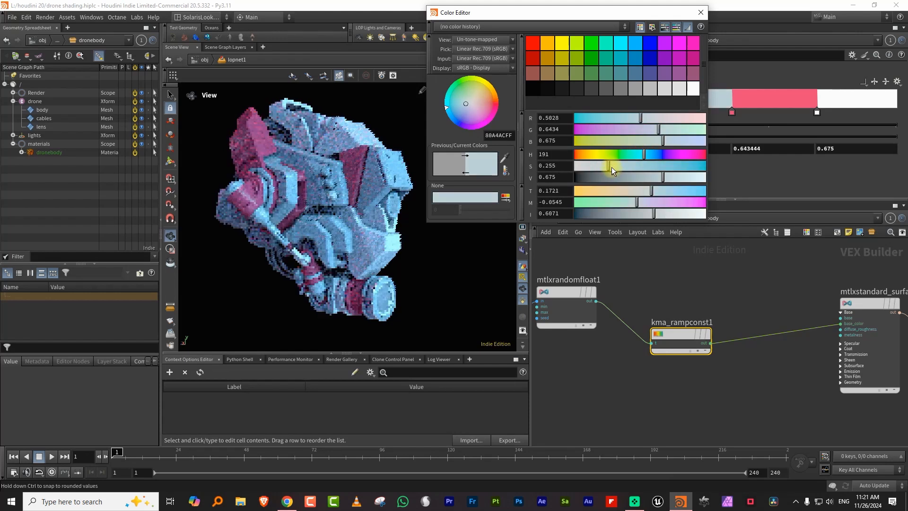
{"action": "left_click", "coordinate": [640, 166]}
{"action": "left_click", "coordinate": [684, 177]}
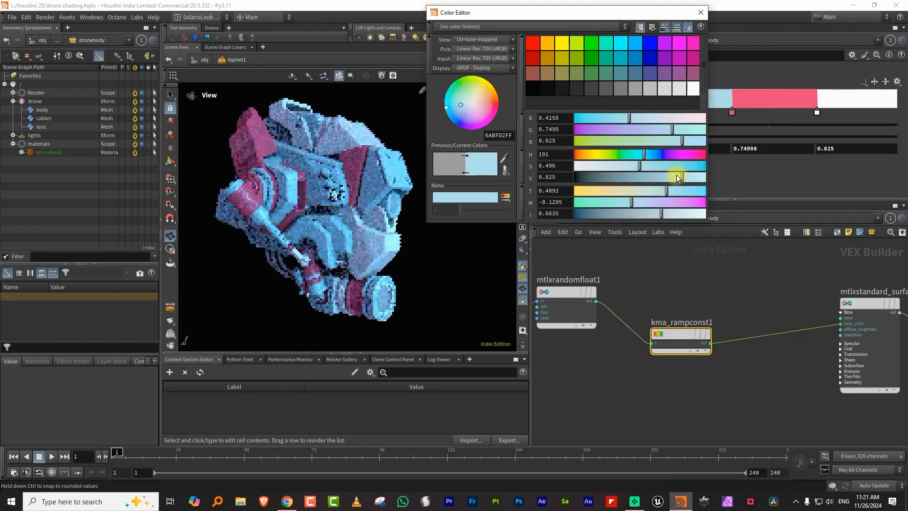
{"action": "left_click", "coordinate": [701, 13]}
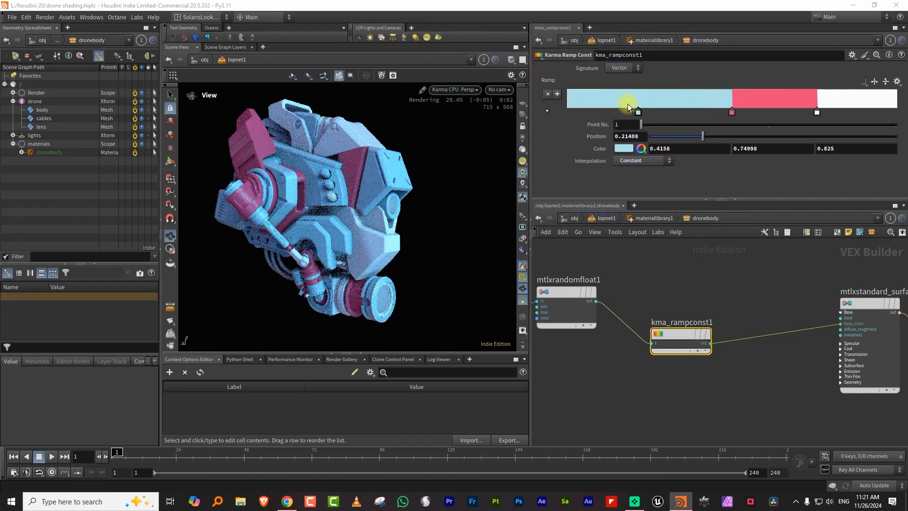
Arrange the ramp with light blue at position 0, red at about 0.46 and light gray at about 0.74
{"action": "left_click", "coordinate": [632, 117]}
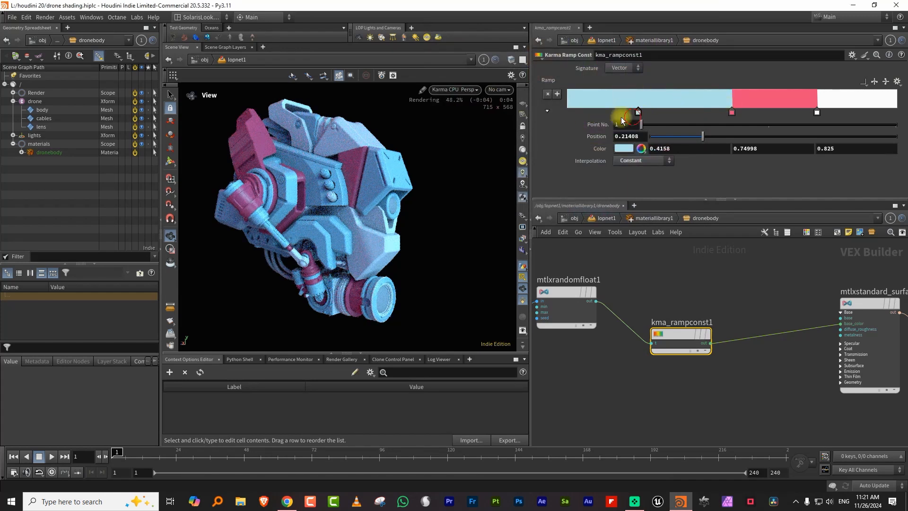
{"action": "left_click_drag", "start_coordinate": [817, 112], "coordinate": [812, 111]}
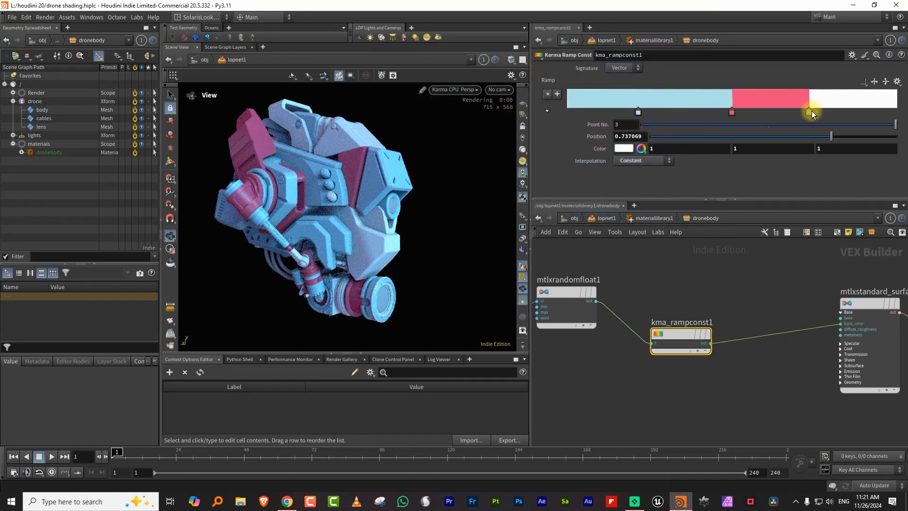
{"action": "left_click_drag", "start_coordinate": [732, 113], "coordinate": [719, 113]}
{"action": "left_click_drag", "start_coordinate": [357, 211], "coordinate": [342, 197]}
{"action": "scroll", "coordinate": [343, 197], "scroll_direction": "up", "scroll_amount": 1}
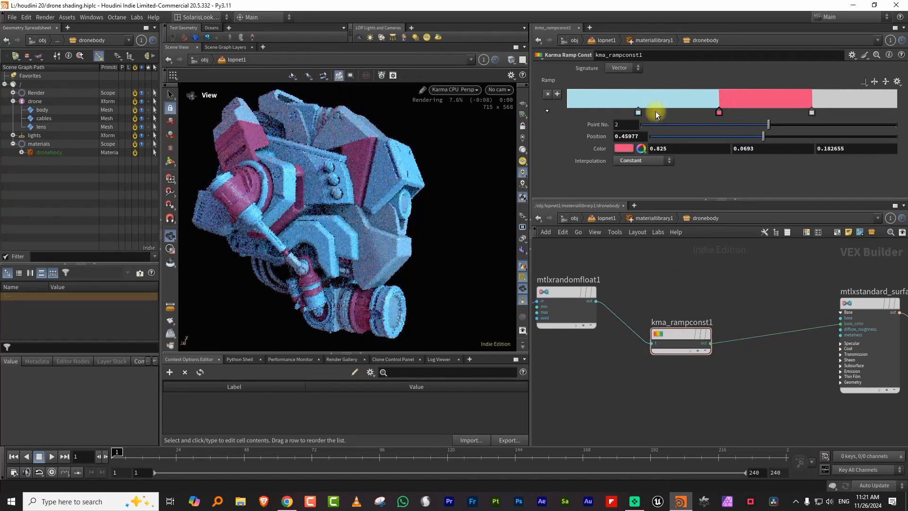
{"action": "left_click_drag", "start_coordinate": [623, 115], "coordinate": [561, 115]}
Enlarge the network area and turn the drone slightly to check its rendered panel colors
{"action": "left_click_drag", "start_coordinate": [655, 200], "coordinate": [651, 144]}
{"action": "middle_click_drag", "start_coordinate": [657, 252], "coordinate": [711, 236]}
{"action": "left_click_drag", "start_coordinate": [380, 194], "coordinate": [371, 205]}
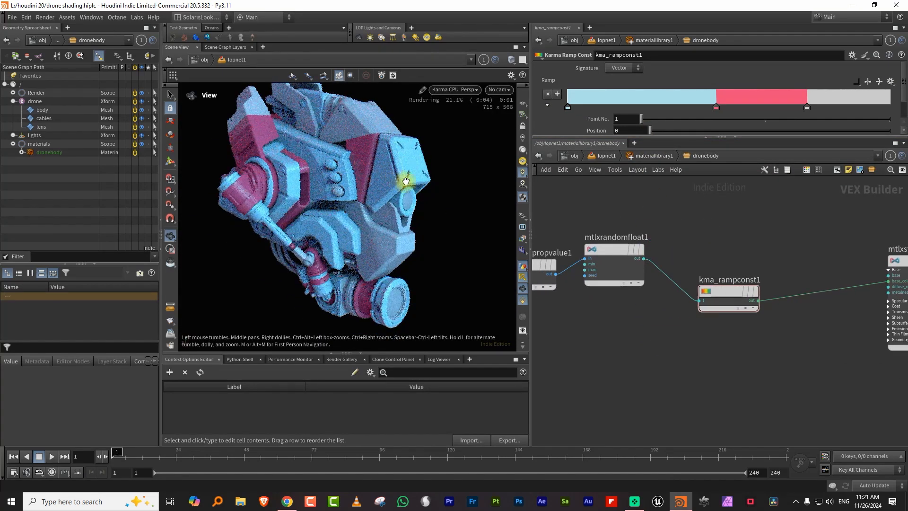
{"action": "scroll", "coordinate": [621, 261], "scroll_direction": "down", "scroll_amount": 2}
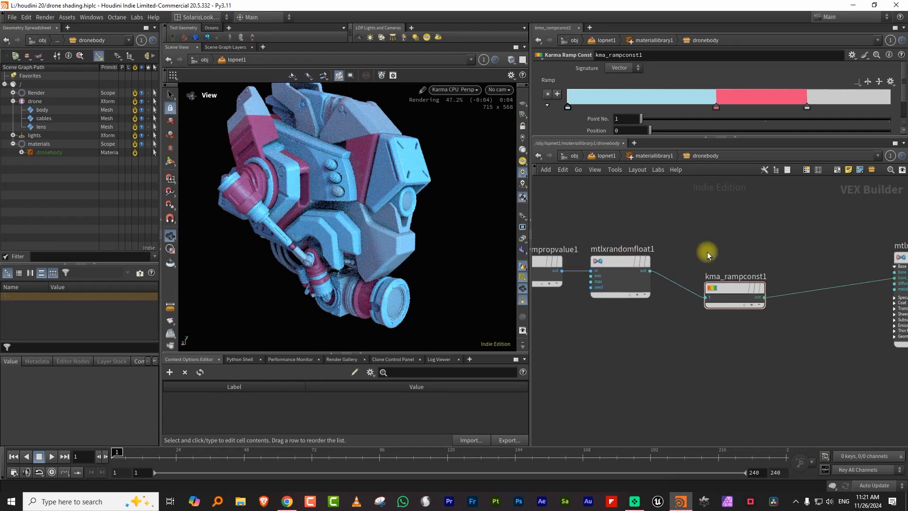
Add a second Karma Ramp Const node fed by mtlxrandomfloat1 and place it below kma_rampconst1
{"action": "scroll", "coordinate": [723, 270], "scroll_direction": "down", "scroll_amount": 2}
{"action": "left_click_drag", "start_coordinate": [729, 279], "coordinate": [726, 262]}
{"action": "middle_click_drag", "start_coordinate": [694, 283], "coordinate": [632, 271]}
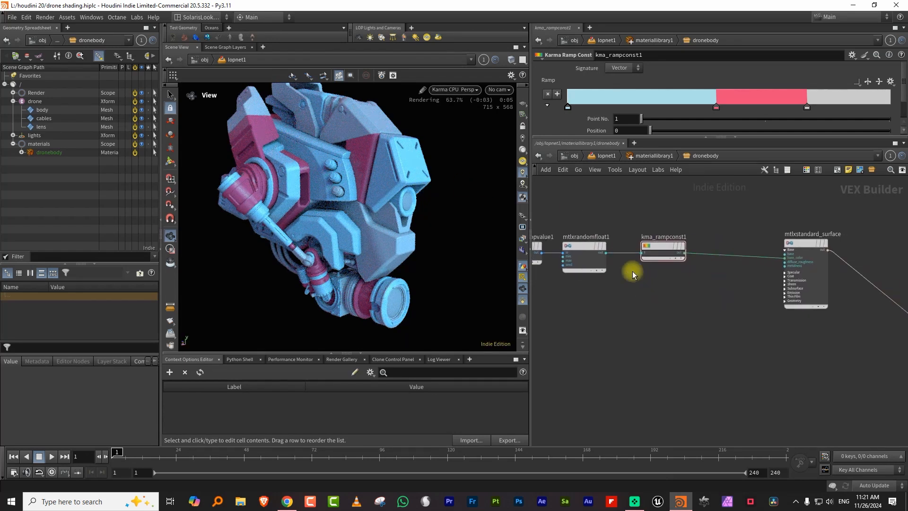
{"action": "scroll", "coordinate": [627, 283], "scroll_direction": "up", "scroll_amount": 2}
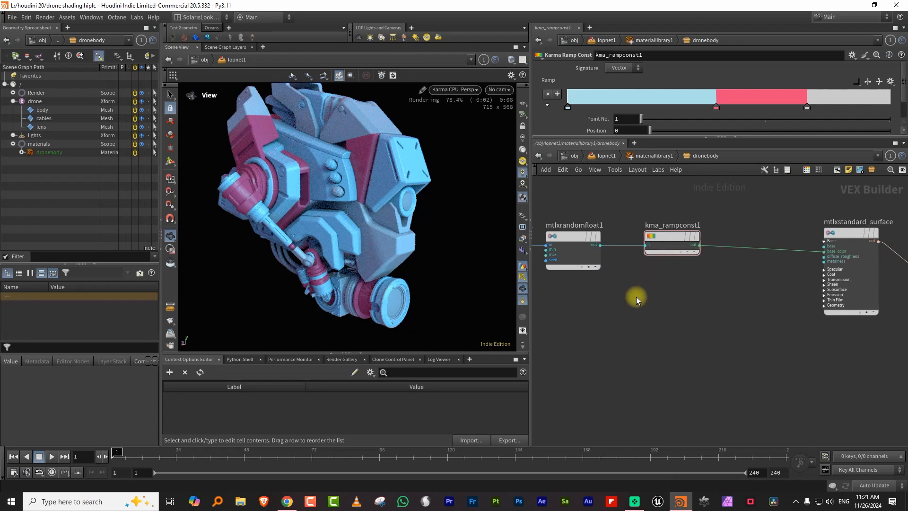
{"action": "key", "text": "Tab"}
{"action": "type", "text": "ram"}
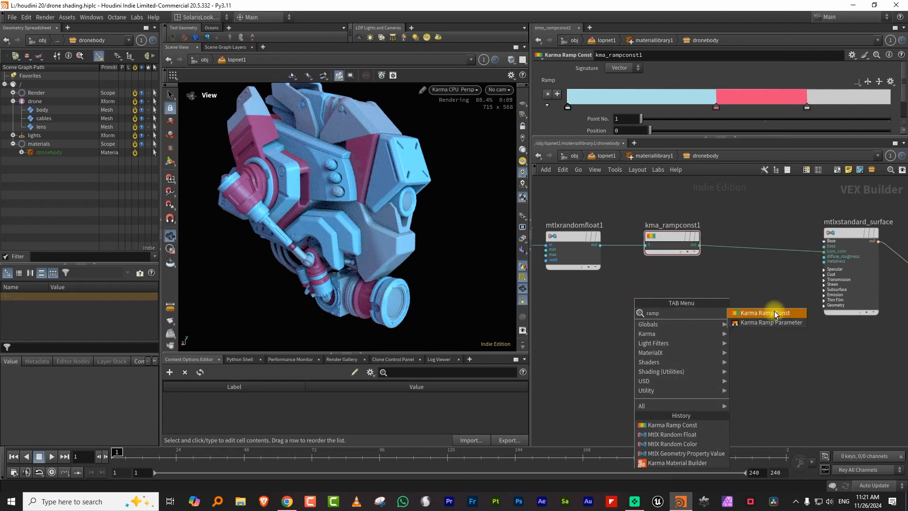
{"action": "left_click", "coordinate": [775, 313]}
{"action": "left_click", "coordinate": [676, 291]}
{"action": "scroll", "coordinate": [677, 291], "scroll_direction": "up", "scroll_amount": 1}
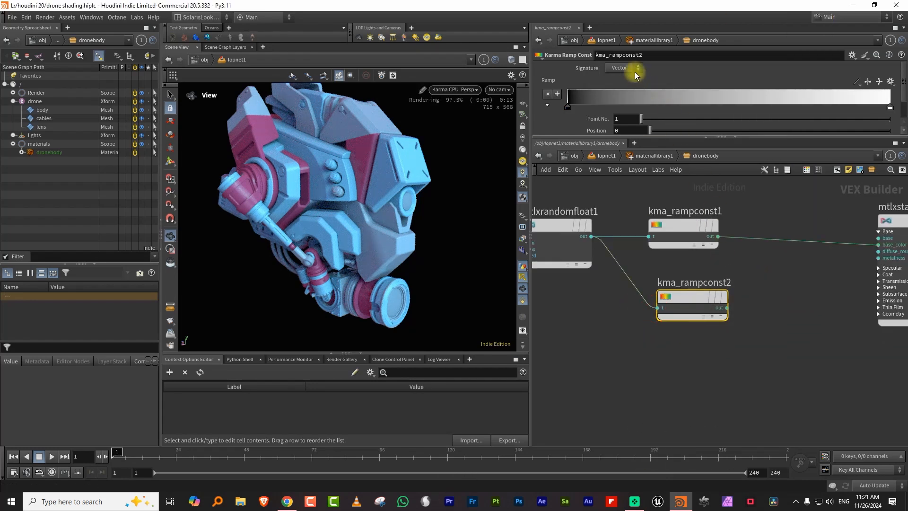
Set kma_rampconst2 to Float and shape its ramp from about 0.917 at the start down to 0 at about 0.443
{"action": "left_click", "coordinate": [629, 86]}
{"action": "left_click_drag", "start_coordinate": [644, 137], "coordinate": [639, 177]}
{"action": "left_click_drag", "start_coordinate": [569, 112], "coordinate": [567, 85]}
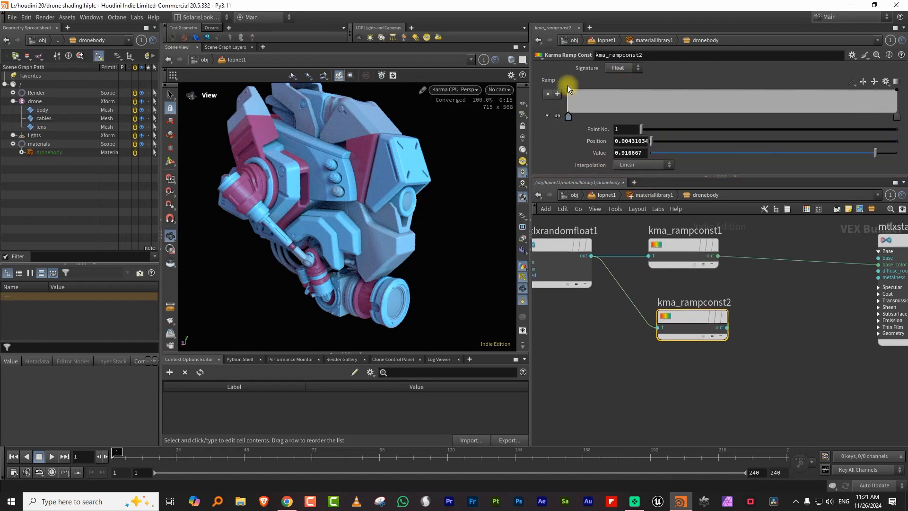
{"action": "mouse_move", "coordinate": [897, 97]}
{"action": "left_mouse_down"}
{"action": "mouse_move", "coordinate": [748, 86]}
{"action": "mouse_move", "coordinate": [712, 129]}
{"action": "left_mouse_up"}
Connect the output of kma_rampconst2 to the metalness input of mtlxstandard_surface
{"action": "middle_click_drag", "start_coordinate": [782, 302], "coordinate": [703, 302]}
{"action": "left_click", "coordinate": [649, 328]}
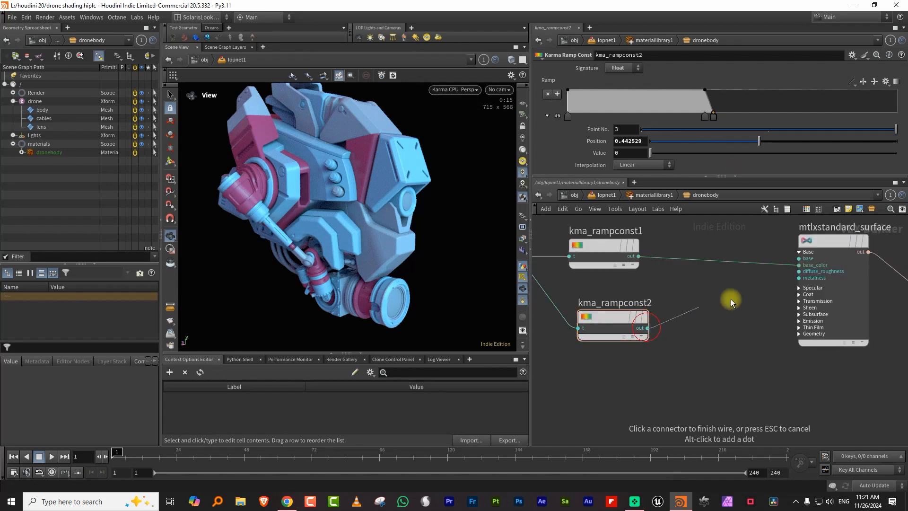
{"action": "left_click", "coordinate": [775, 278]}
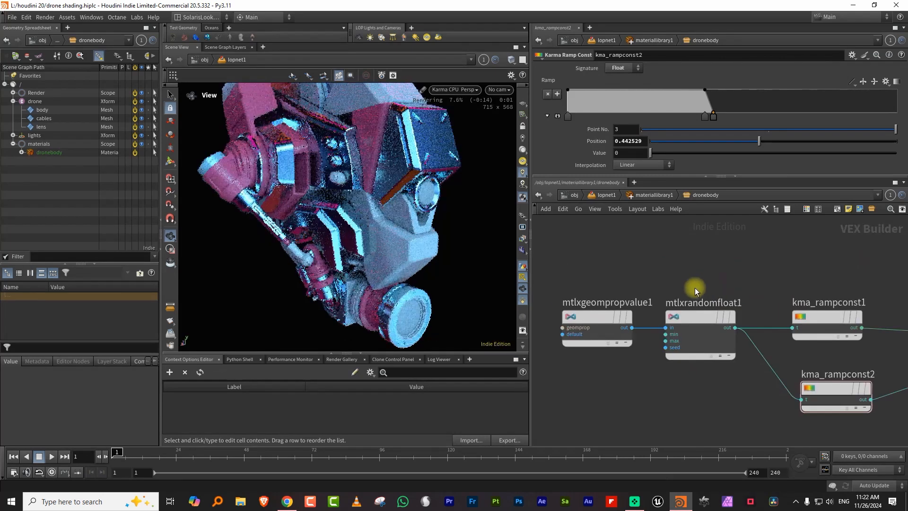
Try seed 3 on mtlxrandomfloat1 and return the seed to 2
{"action": "left_click", "coordinate": [694, 316]}
{"action": "mouse_move", "coordinate": [397, 199]}
{"action": "left_mouse_down"}
{"action": "mouse_move", "coordinate": [345, 213]}
{"action": "mouse_move", "coordinate": [407, 198]}
{"action": "left_mouse_up"}
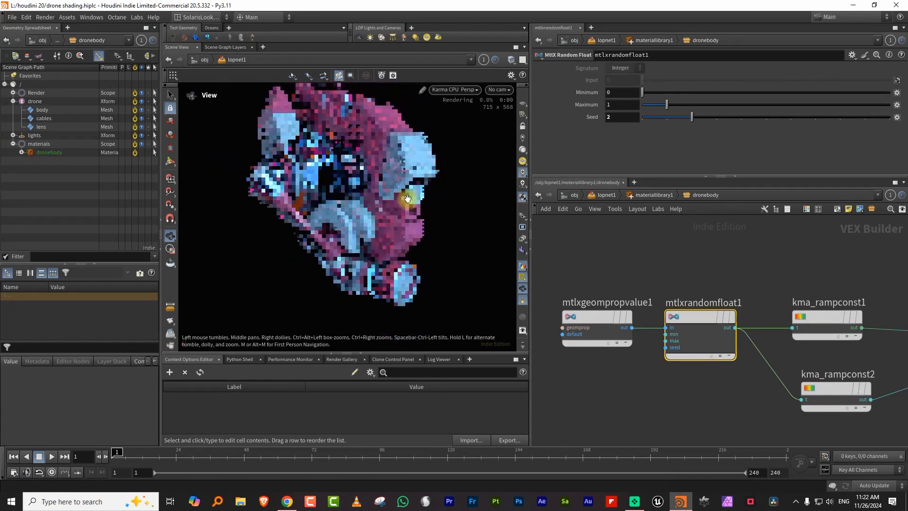
{"action": "left_click", "coordinate": [714, 120]}
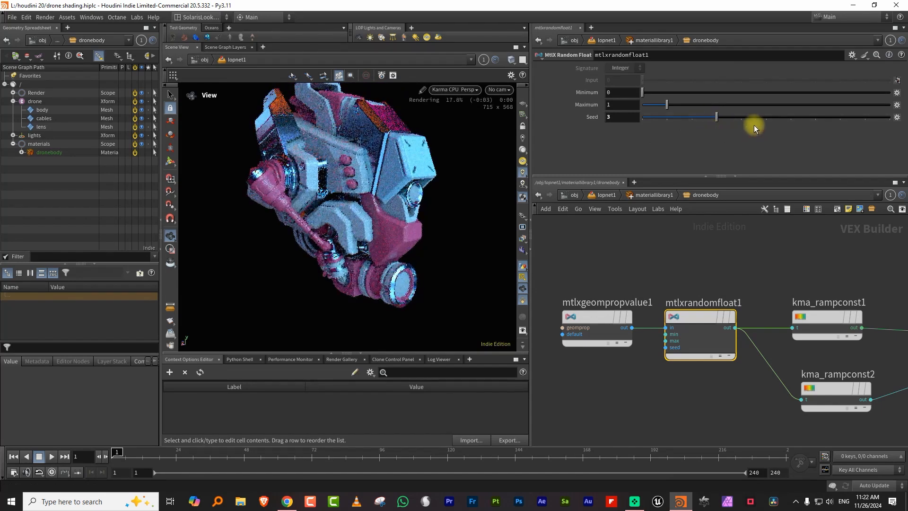
{"action": "left_click_drag", "start_coordinate": [745, 119], "coordinate": [692, 120]}
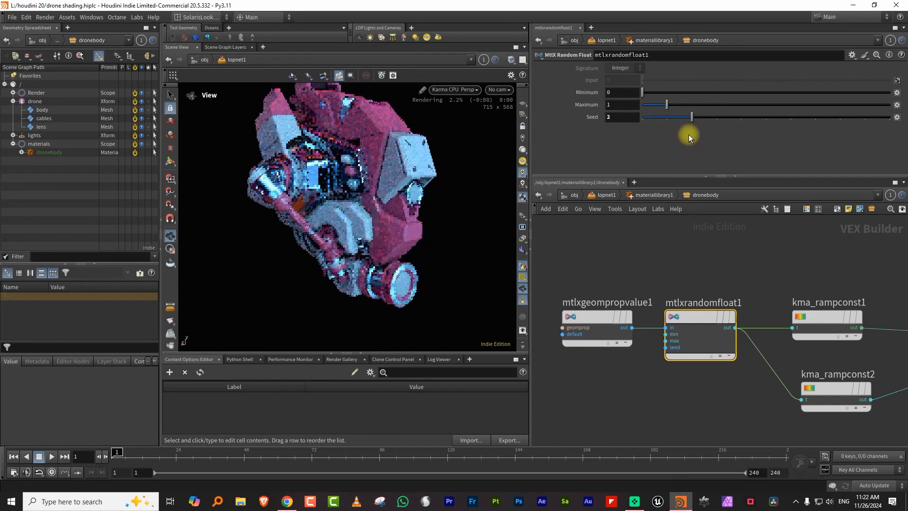
Enlarge the network area and rename the mtlxgeompropvalue1 node to class
{"action": "left_click_drag", "start_coordinate": [671, 180], "coordinate": [672, 101]}
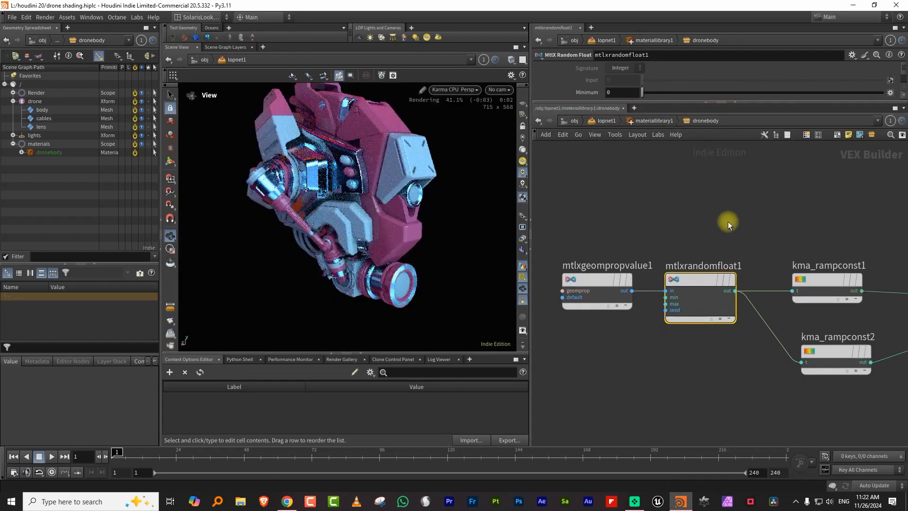
{"action": "middle_click_drag", "start_coordinate": [726, 219], "coordinate": [649, 219]}
{"action": "mouse_move", "coordinate": [406, 238]}
{"action": "left_mouse_down"}
{"action": "mouse_move", "coordinate": [390, 237]}
{"action": "mouse_move", "coordinate": [413, 236]}
{"action": "left_mouse_up"}
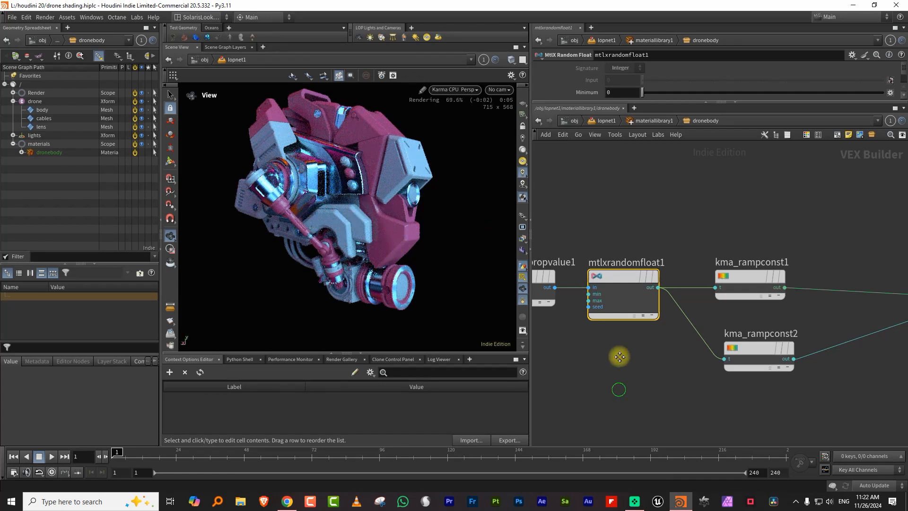
{"action": "scroll", "coordinate": [630, 346], "scroll_direction": "down", "scroll_amount": 2}
{"action": "middle_click_drag", "start_coordinate": [621, 338], "coordinate": [659, 339]}
{"action": "left_click_drag", "start_coordinate": [594, 256], "coordinate": [493, 260]}
{"action": "left_click", "coordinate": [577, 249]}
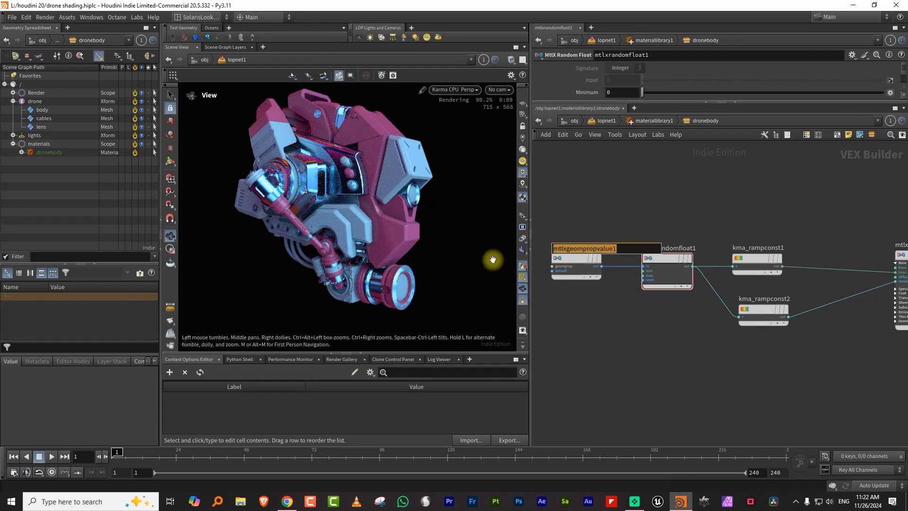
{"action": "type", "text": "class"}
{"action": "key", "text": "Return"}
Add another MtlX Geometry Property Value node below the network and set its Geomprop to metal
{"action": "key", "text": "Tab"}
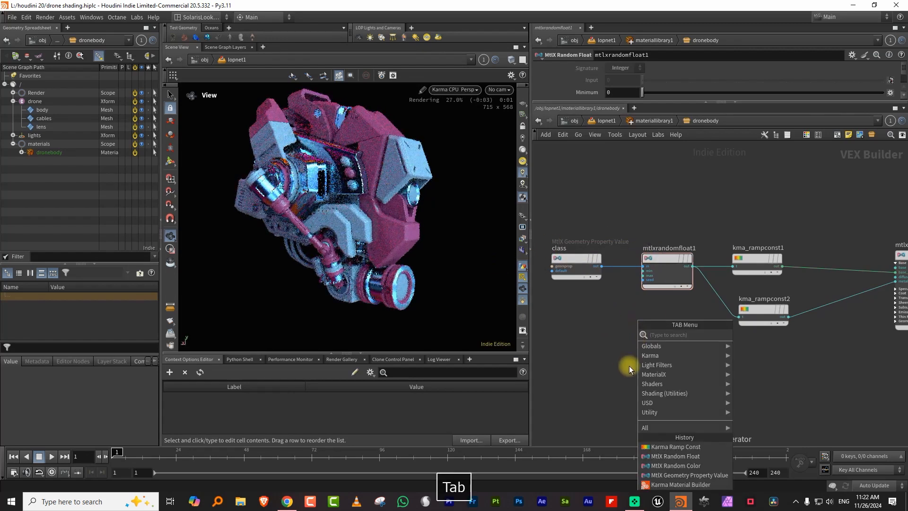
{"action": "left_click", "coordinate": [701, 474]}
{"action": "left_click", "coordinate": [705, 338]}
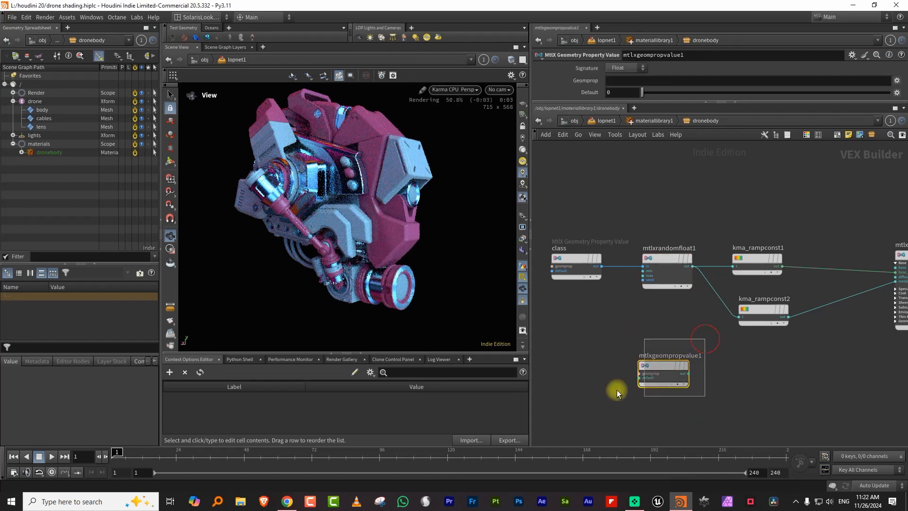
{"action": "left_click", "coordinate": [630, 78]}
{"action": "type", "text": "metal"}
{"action": "key", "text": "Return"}
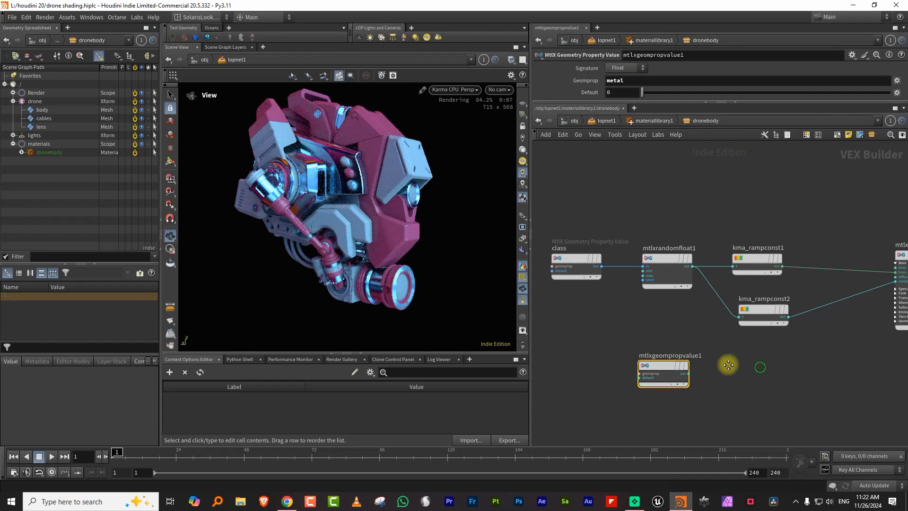
Preview the metal property by wiring it into the surface's base_color, and restore the kma_rampconst1 connection
{"action": "middle_click_drag", "start_coordinate": [728, 365], "coordinate": [659, 366]}
{"action": "left_click_drag", "start_coordinate": [610, 366], "coordinate": [747, 348]}
{"action": "middle_click_drag", "start_coordinate": [795, 317], "coordinate": [734, 337]}
{"action": "left_click", "coordinate": [694, 377]}
{"action": "left_click", "coordinate": [747, 297]}
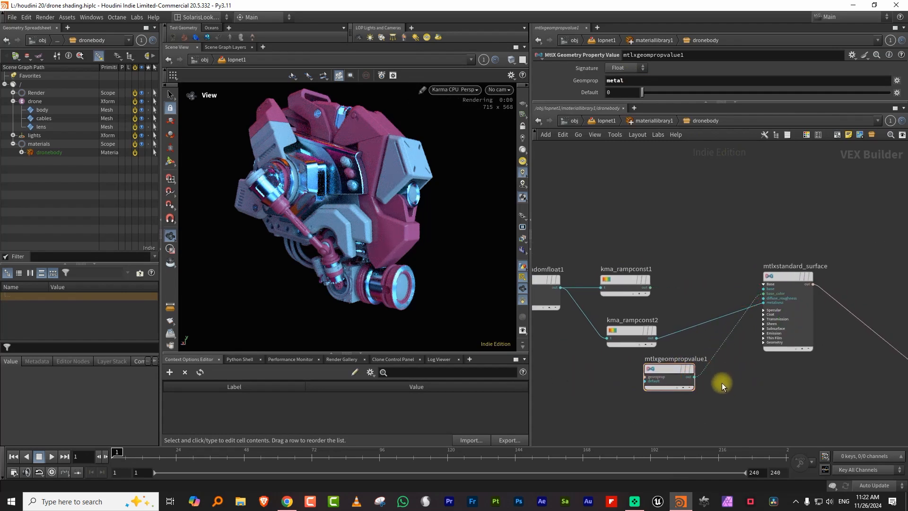
{"action": "scroll", "coordinate": [362, 194], "scroll_direction": "up", "scroll_amount": 4}
{"action": "left_click_drag", "start_coordinate": [420, 247], "coordinate": [415, 247]}
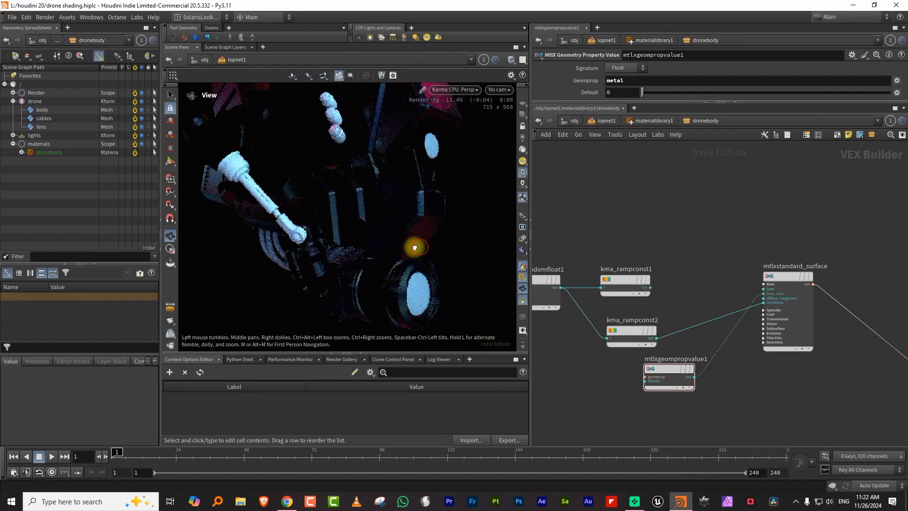
{"action": "left_click", "coordinate": [650, 287]}
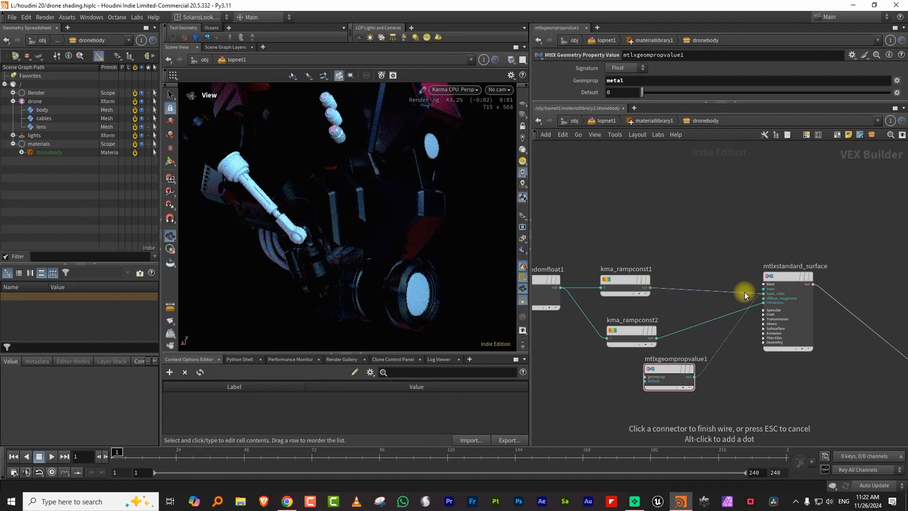
{"action": "key", "text": "Escape"}
Insert an MtlX Add node between kma_rampconst2 and metalness, and wire the metal property node into its second input
{"action": "key", "text": "Tab"}
{"action": "type", "text": "ad"}
{"action": "key", "text": "Return"}
{"action": "left_click", "coordinate": [712, 325]}
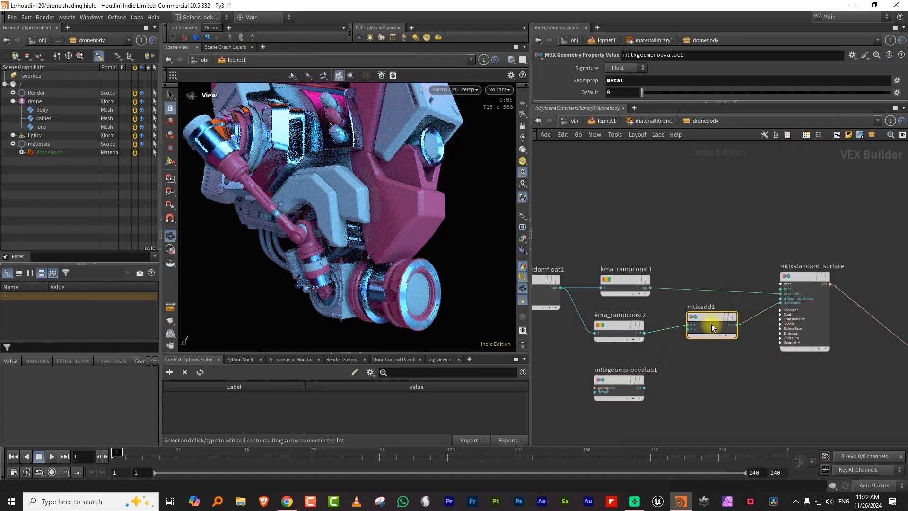
{"action": "left_click", "coordinate": [645, 388]}
{"action": "left_click", "coordinate": [687, 329]}
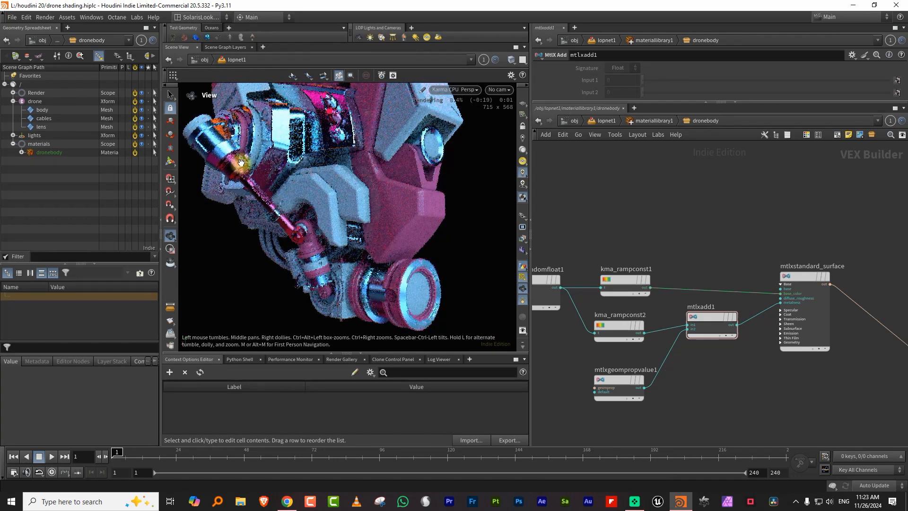
Space out kma_rampconst1, kma_rampconst2 and mtlxadd1 in the network and inspect the drone from the front
{"action": "left_click_drag", "start_coordinate": [355, 142], "coordinate": [355, 192]}
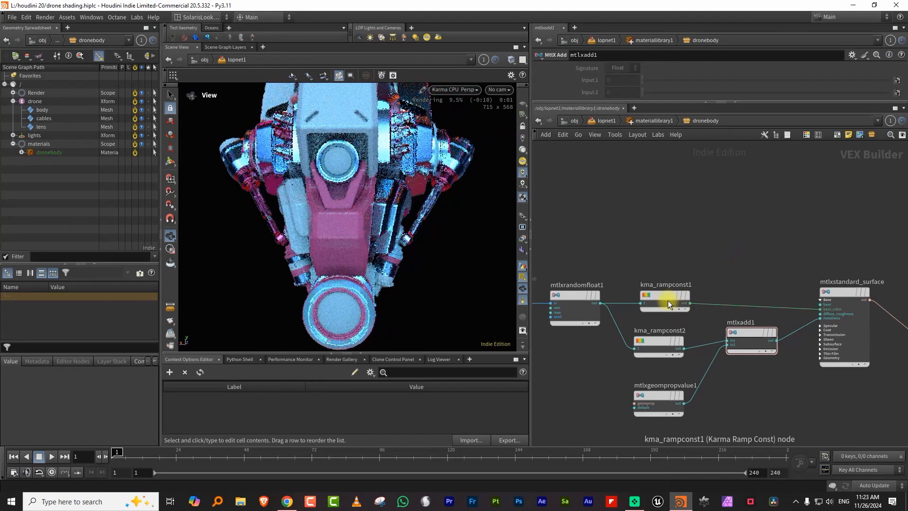
{"action": "left_click_drag", "start_coordinate": [668, 300], "coordinate": [669, 287]}
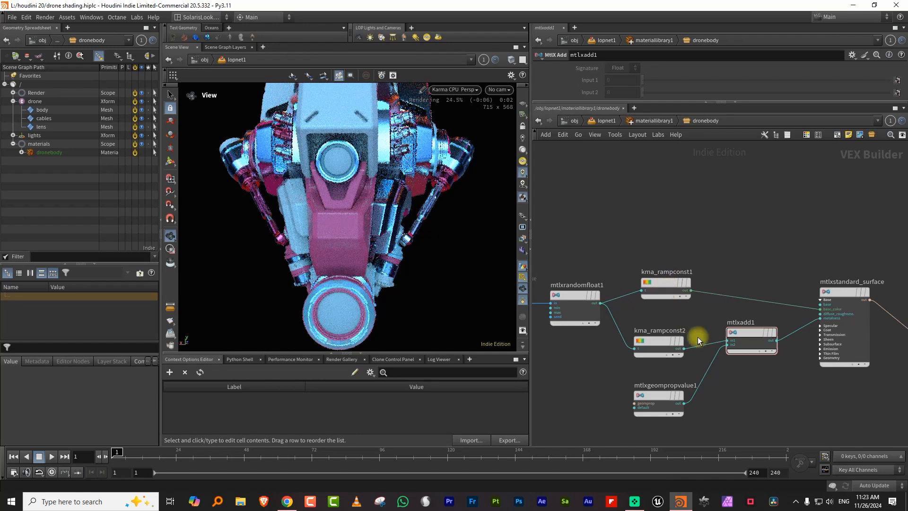
{"action": "left_click_drag", "start_coordinate": [753, 352], "coordinate": [759, 369]}
{"action": "left_click_drag", "start_coordinate": [675, 340], "coordinate": [688, 341]}
{"action": "left_click_drag", "start_coordinate": [667, 283], "coordinate": [655, 283]}
{"action": "left_click_drag", "start_coordinate": [381, 211], "coordinate": [404, 187]}
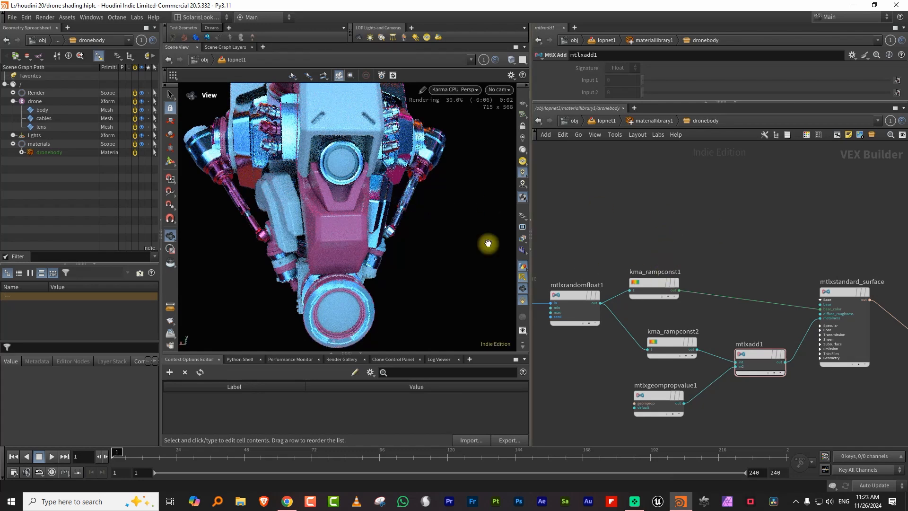
Add an MtlX Mix node and connect the output of kma_rampconst1 to its fg input
{"action": "key", "text": "Tab"}
{"action": "type", "text": "mix"}
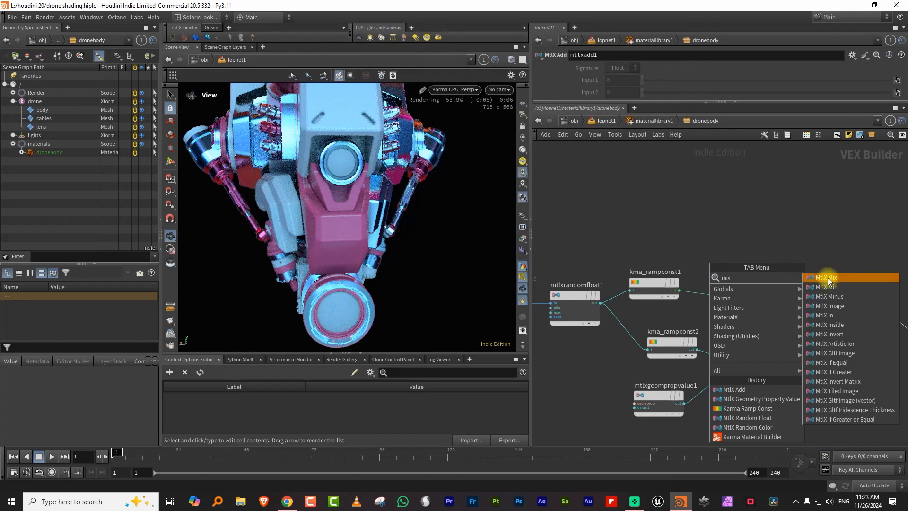
{"action": "left_click", "coordinate": [828, 277]}
{"action": "left_click_drag", "start_coordinate": [680, 291], "coordinate": [744, 254]}
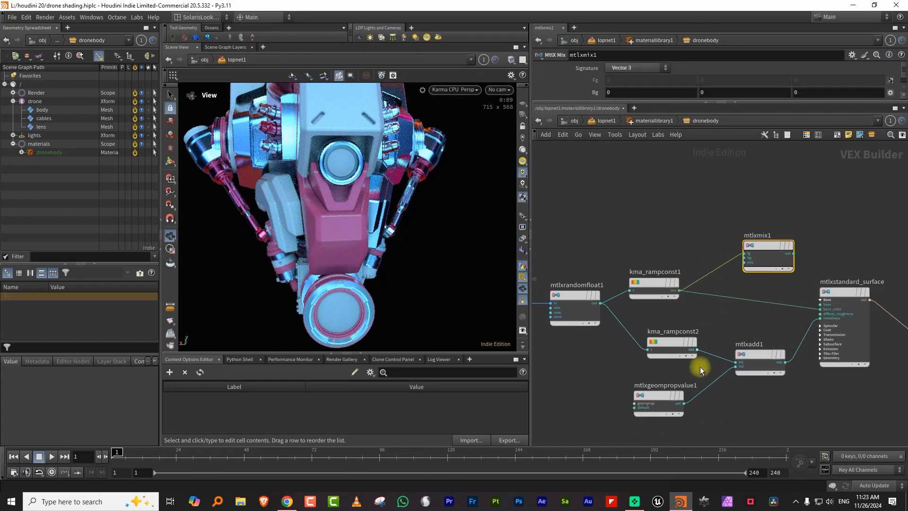
Add a Constant node above the ramps and set its constant type to Color
{"action": "key", "text": "Tab"}
{"action": "type", "text": "c"}
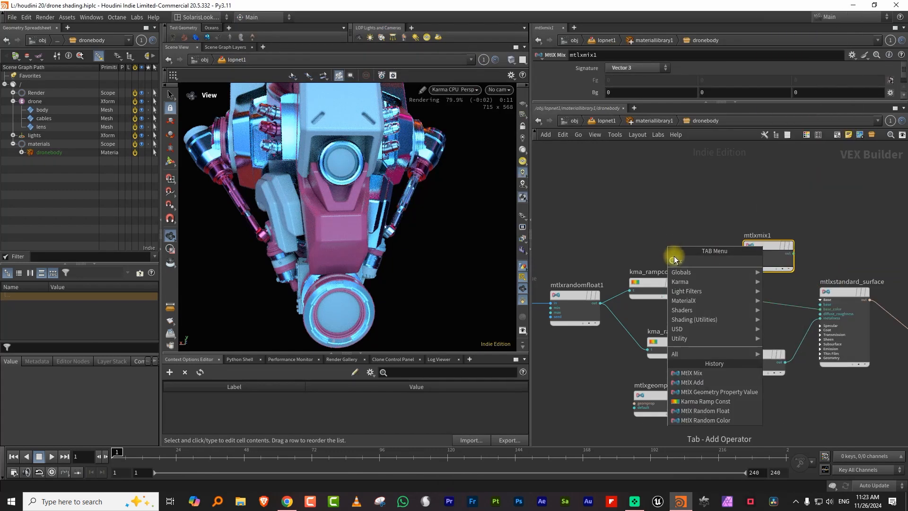
{"action": "type", "text": "ons"}
{"action": "left_click", "coordinate": [781, 260]}
{"action": "left_click", "coordinate": [638, 214]}
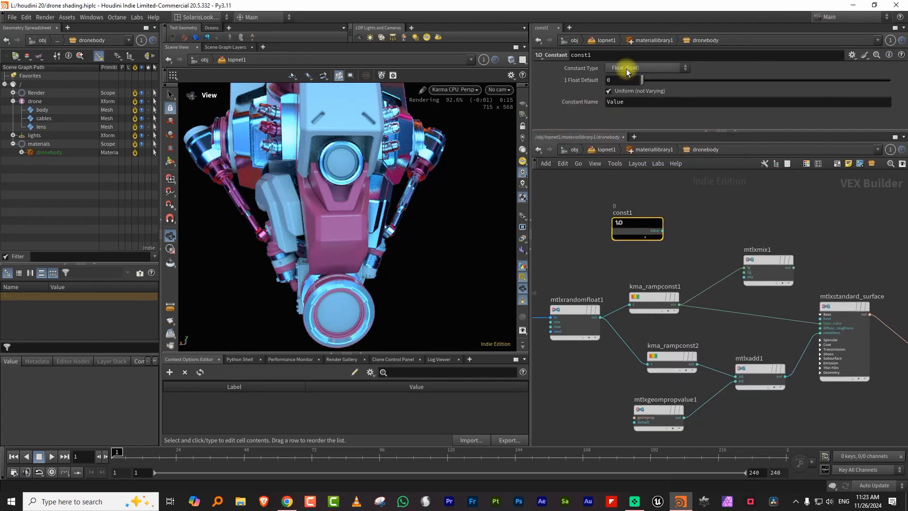
{"action": "left_click", "coordinate": [627, 69]}
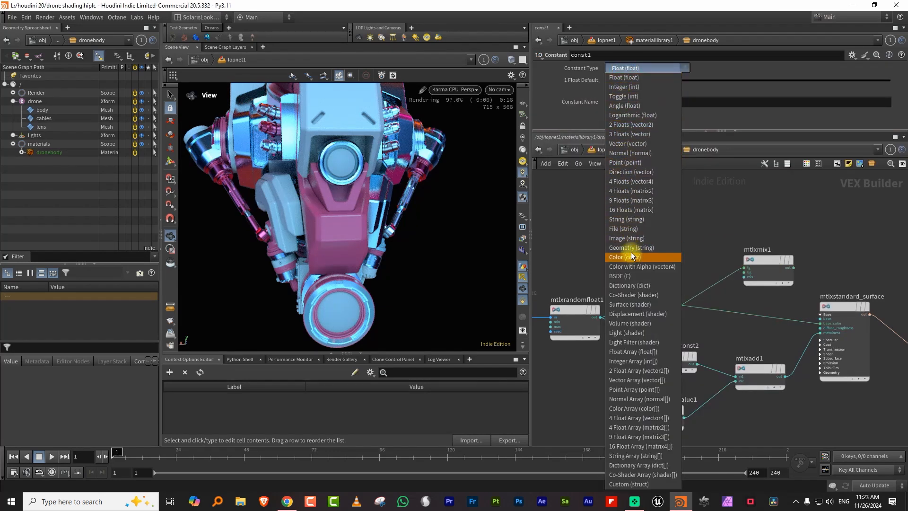
{"action": "left_click", "coordinate": [632, 255]}
Set the default color of const1 to light blue with RGB 0.471288, 0.717477, 0.807
{"action": "left_click", "coordinate": [613, 82]}
{"action": "left_click", "coordinate": [680, 178]}
{"action": "left_click", "coordinate": [646, 156]}
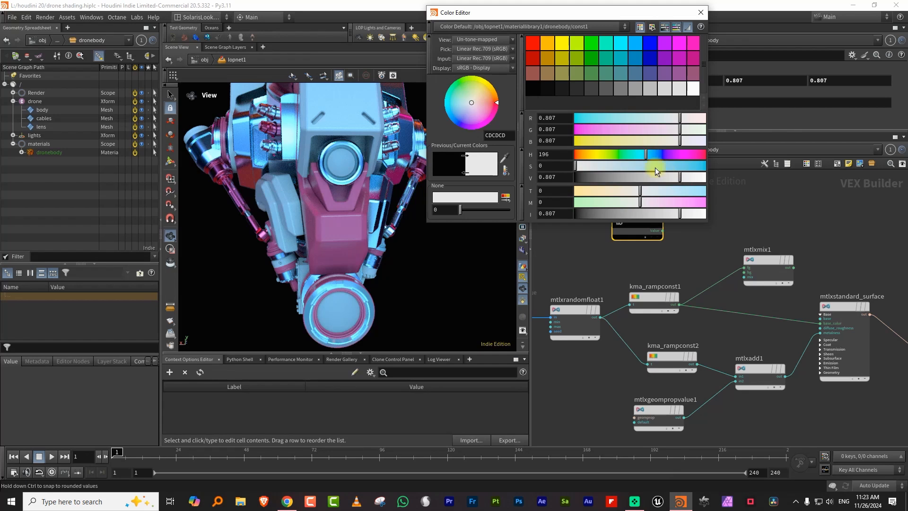
{"action": "left_click_drag", "start_coordinate": [656, 171], "coordinate": [629, 170]}
{"action": "left_click", "coordinate": [701, 12]}
Wire const1 into the bg input of mtlxmix1 and the metal property node into its mix input
{"action": "left_click", "coordinate": [663, 231]}
{"action": "left_click", "coordinate": [745, 271]}
{"action": "left_click", "coordinate": [684, 417]}
{"action": "left_click", "coordinate": [745, 277]}
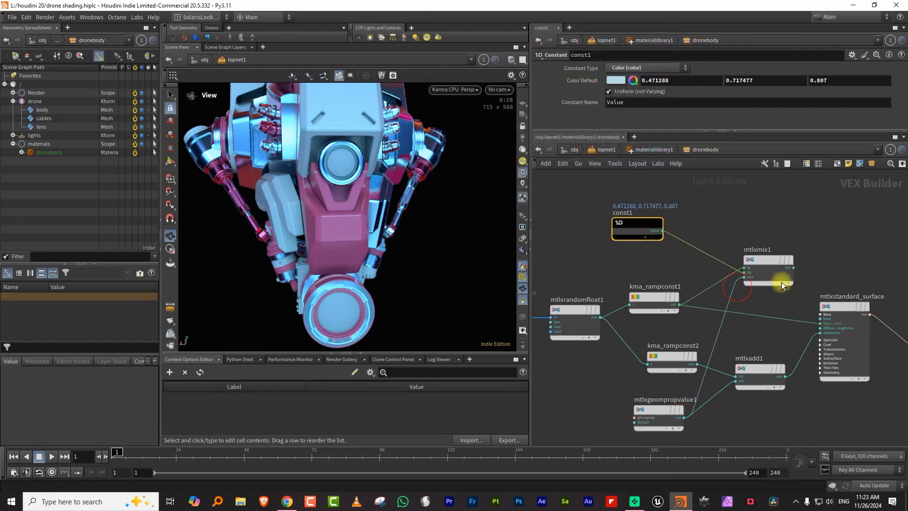
Reposition mtlxmix1, switch the wires to the curved style, and connect the mix output to the surface's base_color
{"action": "left_click_drag", "start_coordinate": [776, 260], "coordinate": [751, 272]}
{"action": "left_click", "coordinate": [770, 281]}
{"action": "key", "text": "shift+s"}
{"action": "left_click", "coordinate": [819, 324]}
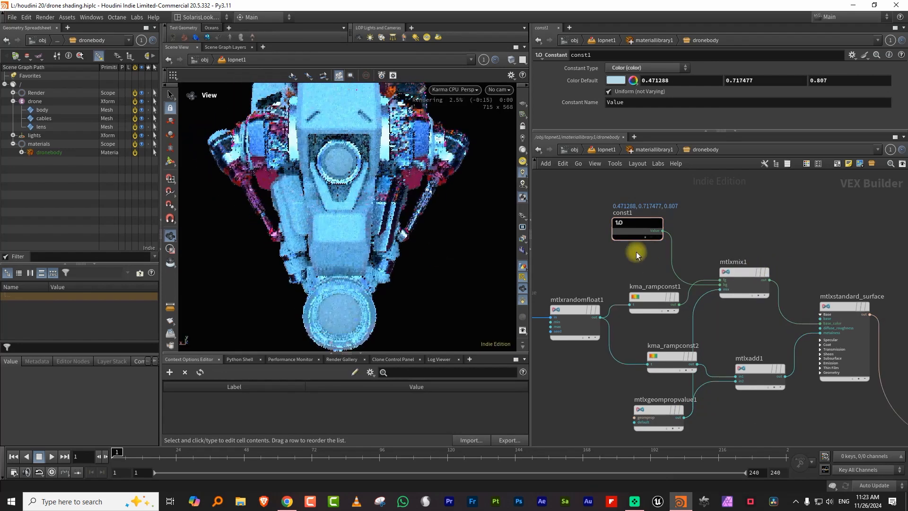
Swap the mtlxmix1 inputs by cutting both color wires and connecting kma_rampconst1 to bg and const1 to fg
{"action": "scroll", "coordinate": [729, 312], "scroll_direction": "up", "scroll_amount": 4}
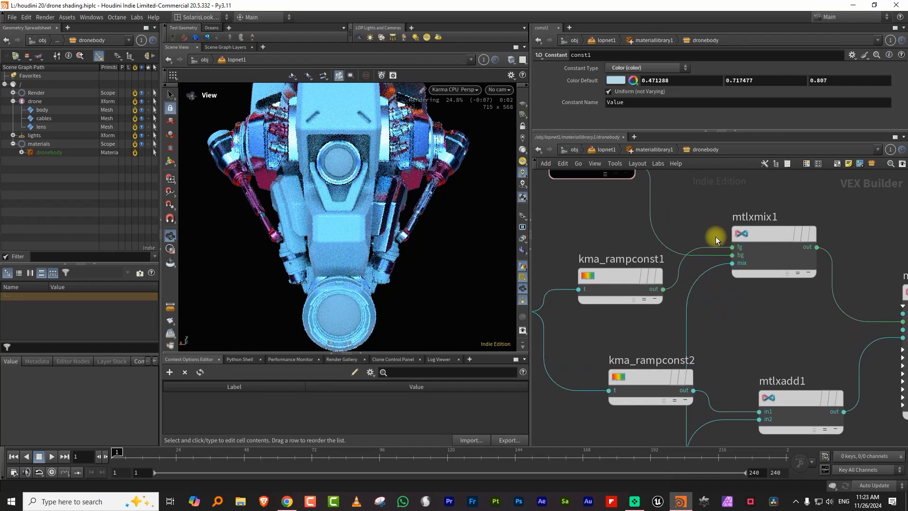
{"action": "key", "text": "y"}
{"action": "left_click_drag", "start_coordinate": [709, 232], "coordinate": [686, 272]}
{"action": "left_click", "coordinate": [665, 287]}
{"action": "left_click", "coordinate": [721, 254]}
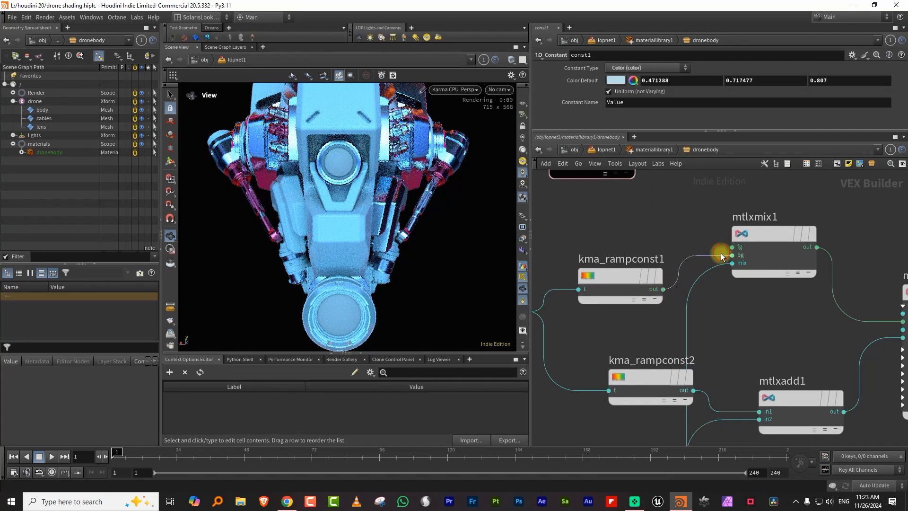
{"action": "middle_click_drag", "start_coordinate": [655, 180], "coordinate": [647, 213]}
{"action": "left_click", "coordinate": [628, 197]}
{"action": "left_click", "coordinate": [711, 271]}
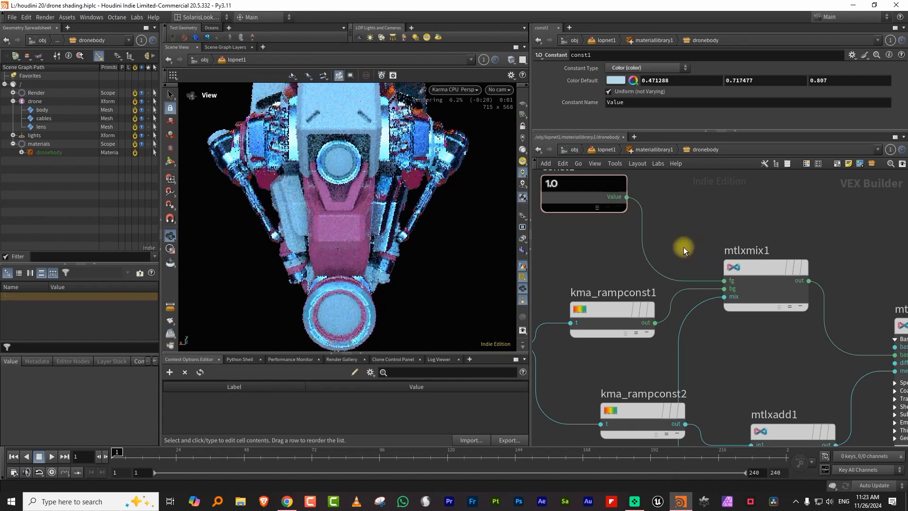
Examine the drone's metal and painted pieces in the Karma render up close and from several angles
{"action": "mouse_move", "coordinate": [288, 196]}
{"action": "left_mouse_down"}
{"action": "mouse_move", "coordinate": [338, 195]}
{"action": "mouse_move", "coordinate": [287, 203]}
{"action": "left_mouse_up"}
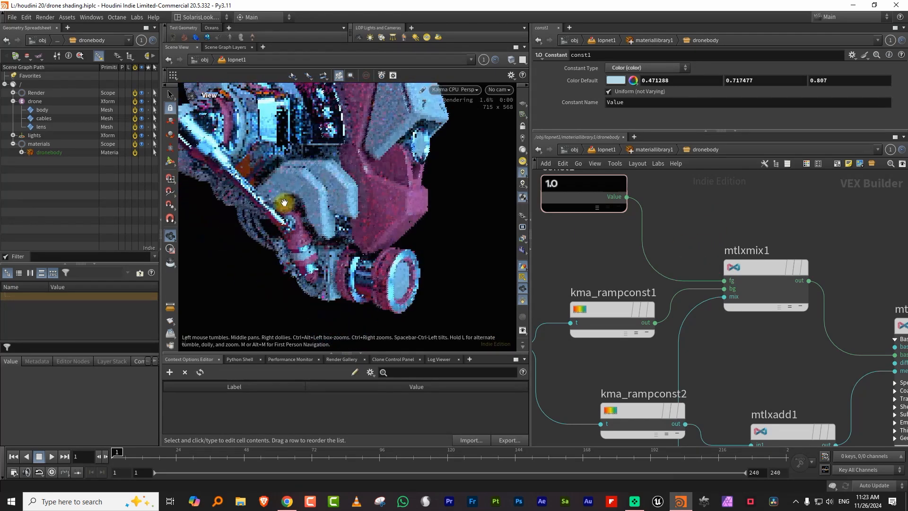
{"action": "scroll", "coordinate": [333, 185], "scroll_direction": "up", "scroll_amount": 3}
{"action": "left_click_drag", "start_coordinate": [332, 185], "coordinate": [233, 175]}
{"action": "left_click_drag", "start_coordinate": [257, 210], "coordinate": [246, 184]}
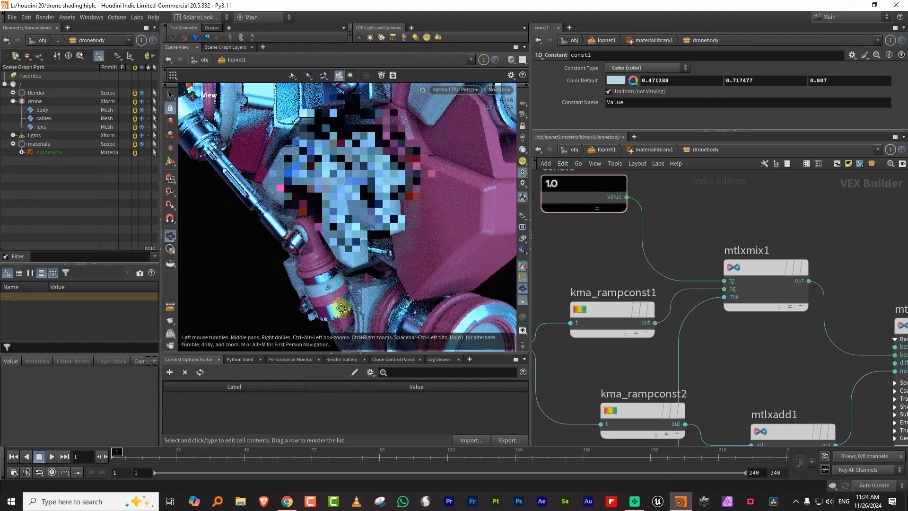
{"action": "scroll", "coordinate": [341, 308], "scroll_direction": "down", "scroll_amount": 5}
{"action": "left_click_drag", "start_coordinate": [359, 209], "coordinate": [333, 213]}
{"action": "scroll", "coordinate": [349, 176], "scroll_direction": "up", "scroll_amount": 4}
{"action": "middle_click_drag", "start_coordinate": [348, 177], "coordinate": [378, 158]}
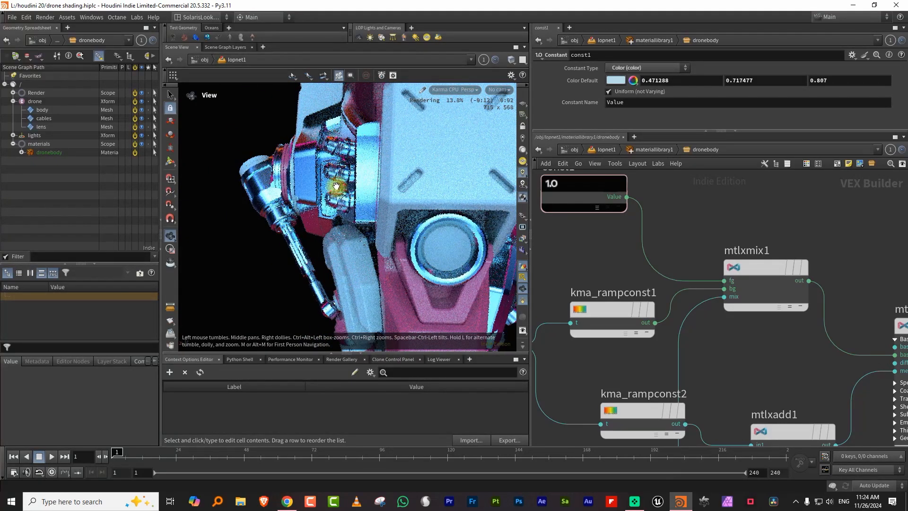
{"action": "scroll", "coordinate": [616, 260], "scroll_direction": "down", "scroll_amount": 6}
Set the seed of mtlxrandomfloat1 to 5, checking the color distribution on the drone for each seed tried
{"action": "left_click", "coordinate": [656, 276]}
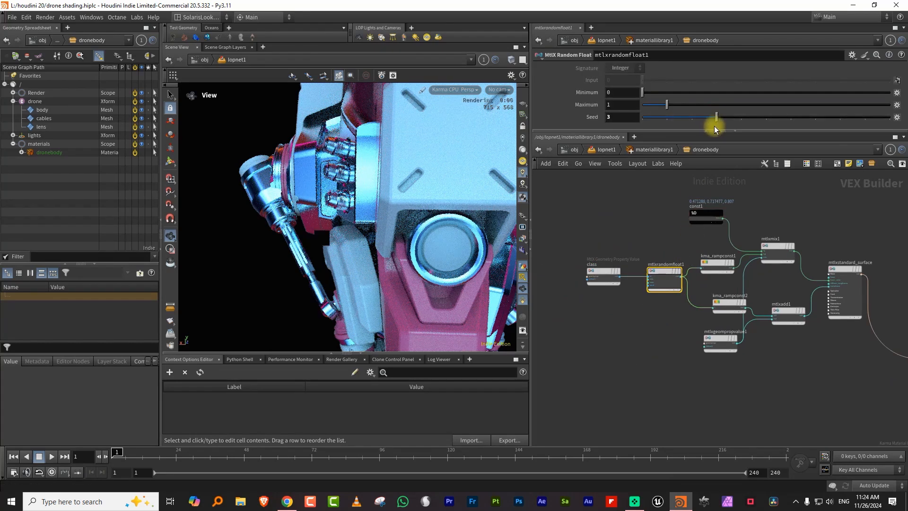
{"action": "left_click_drag", "start_coordinate": [397, 211], "coordinate": [440, 217]}
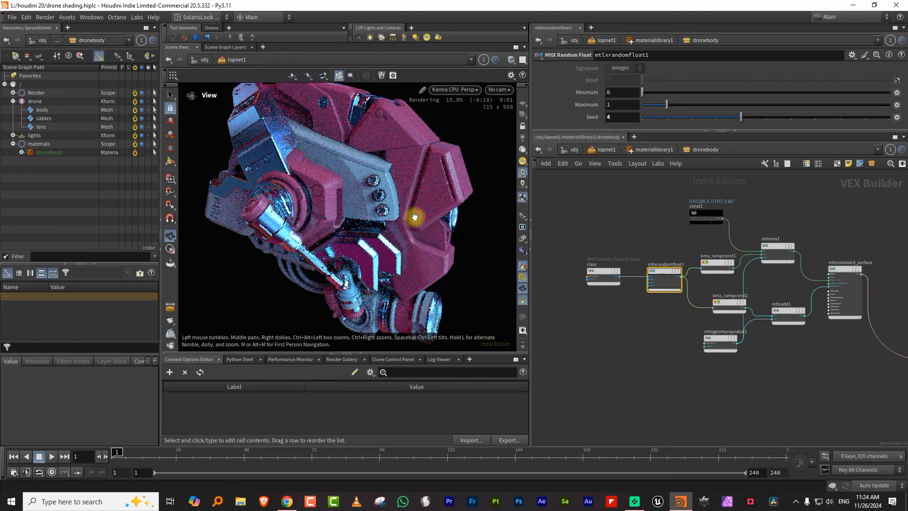
{"action": "left_click", "coordinate": [764, 117]}
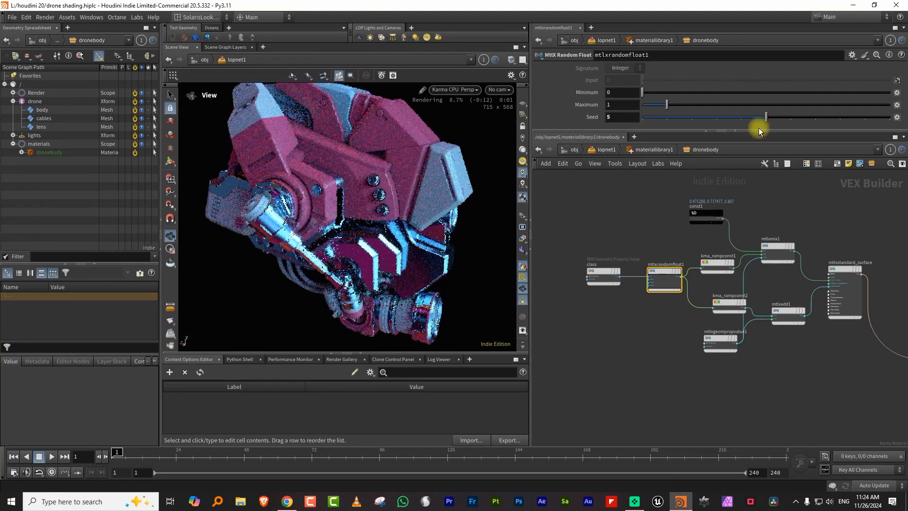
{"action": "left_click_drag", "start_coordinate": [387, 256], "coordinate": [376, 209]}
Widen the viewport and tidy the dronebody network, moving Material_Outputs_and_AOVs and material_properties away from the standard surface node
{"action": "left_click_drag", "start_coordinate": [531, 209], "coordinate": [551, 208]}
{"action": "left_click_drag", "start_coordinate": [582, 241], "coordinate": [645, 306]}
{"action": "left_click_drag", "start_coordinate": [705, 347], "coordinate": [693, 290]}
{"action": "middle_click_drag", "start_coordinate": [861, 260], "coordinate": [707, 193]}
{"action": "left_click_drag", "start_coordinate": [728, 253], "coordinate": [827, 431]}
{"action": "left_click_drag", "start_coordinate": [819, 302], "coordinate": [863, 310]}
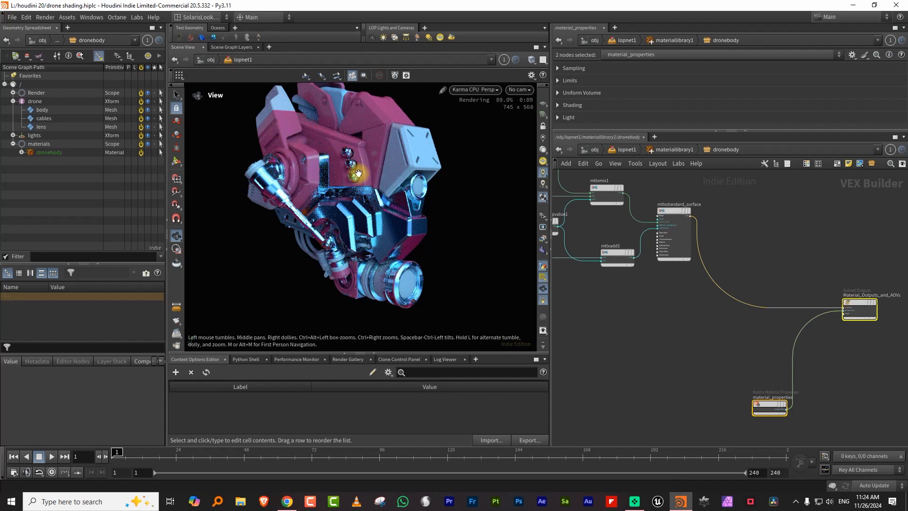
Check the drone render and switch the viewport from Karma CPU to the standard non-rendered display
{"action": "mouse_move", "coordinate": [371, 193]}
{"action": "left_mouse_down"}
{"action": "mouse_move", "coordinate": [486, 218]}
{"action": "mouse_move", "coordinate": [379, 200]}
{"action": "left_mouse_up"}
{"action": "left_click_drag", "start_coordinate": [388, 209], "coordinate": [358, 212]}
{"action": "middle_click_drag", "start_coordinate": [361, 211], "coordinate": [375, 213]}
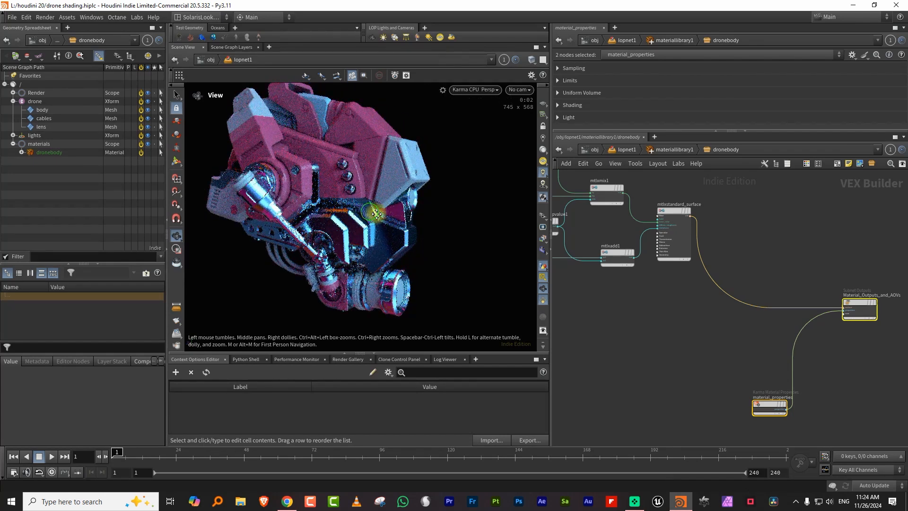
{"action": "left_click", "coordinate": [479, 90]}
{"action": "left_click", "coordinate": [481, 124]}
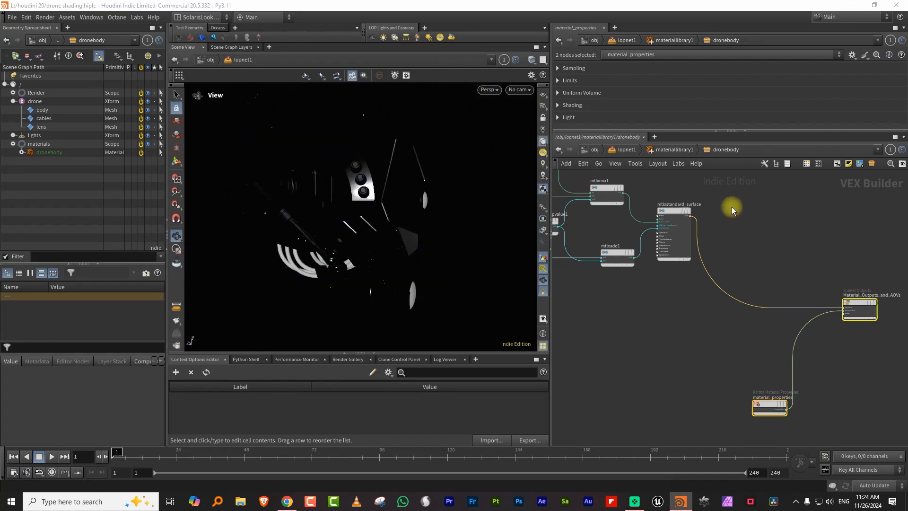
Leave the material network for the object level, enter geo1, and save the scene
{"action": "middle_click_drag", "start_coordinate": [739, 208], "coordinate": [782, 227]}
{"action": "left_click", "coordinate": [620, 150]}
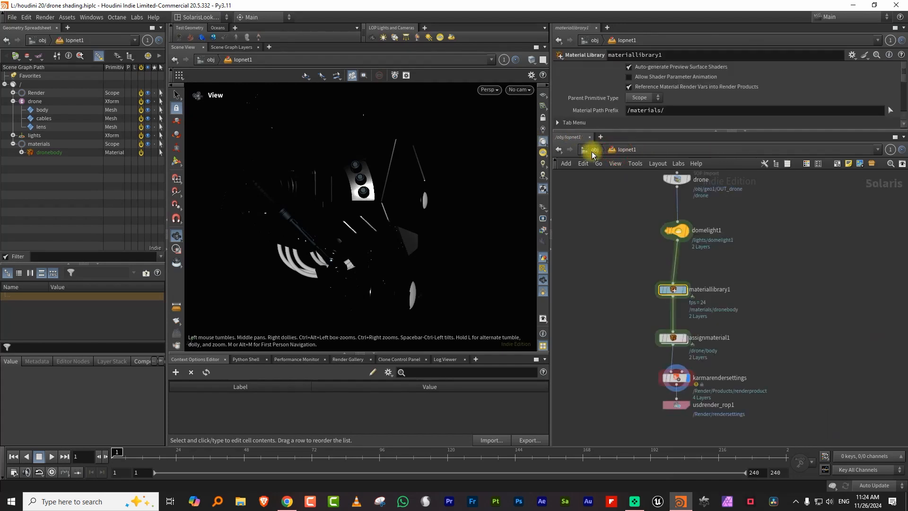
{"action": "left_click", "coordinate": [594, 149]}
{"action": "left_click", "coordinate": [666, 338]}
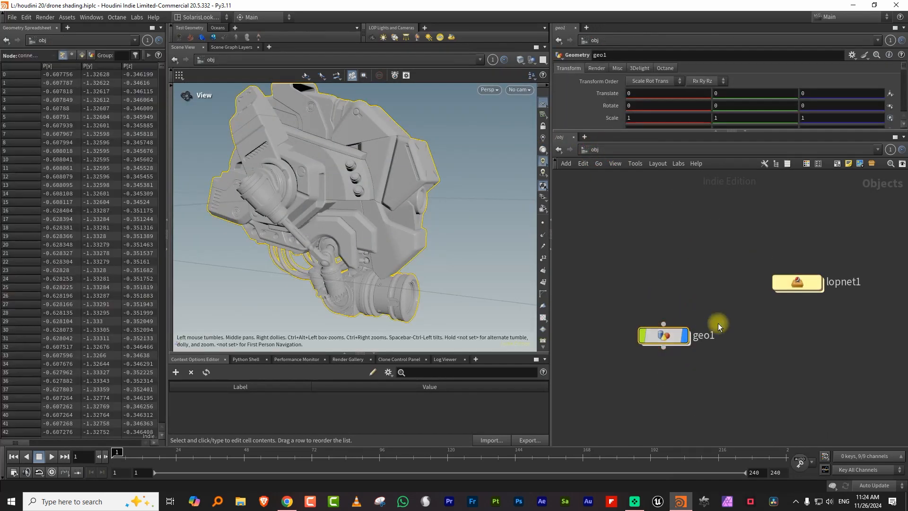
{"action": "double_click", "coordinate": [668, 336]}
{"action": "key", "text": "ctrl+s"}
Add a COP Network beside the rest1 node in geo1 and rename it TEXTURES
{"action": "key", "text": "Tab"}
{"action": "type", "text": "copn"}
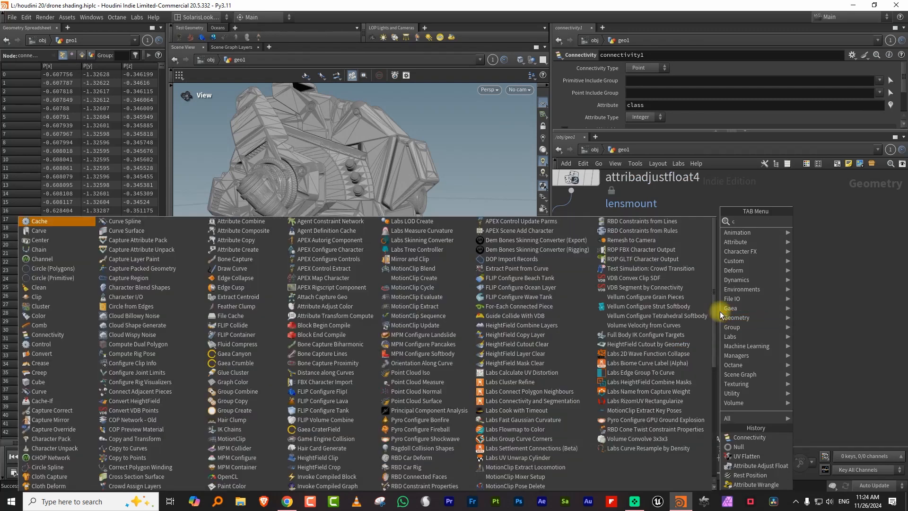
{"action": "key", "text": "Return"}
{"action": "left_click", "coordinate": [784, 260]}
{"action": "left_click", "coordinate": [835, 257]}
{"action": "left_click_drag", "start_coordinate": [879, 260], "coordinate": [798, 265]}
{"action": "type", "text": "TE"}
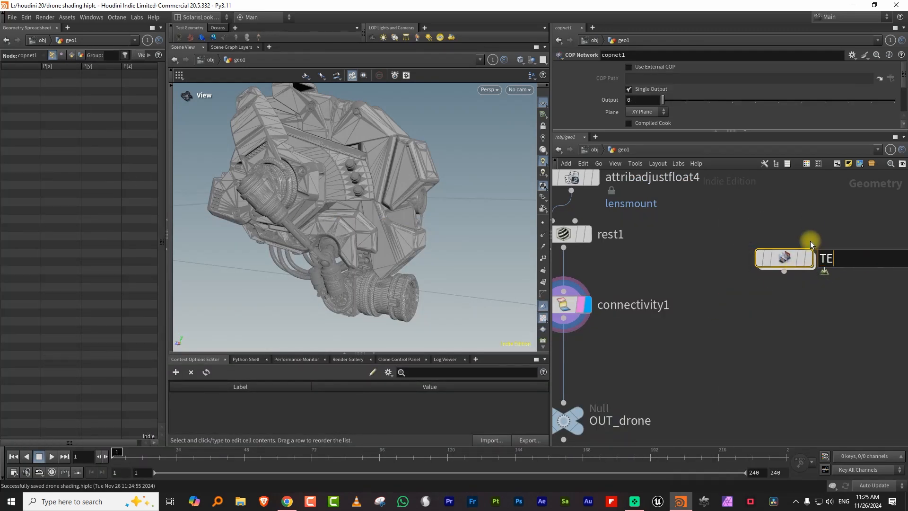
{"action": "type", "text": "XTURES"}
{"action": "key", "text": "Return"}
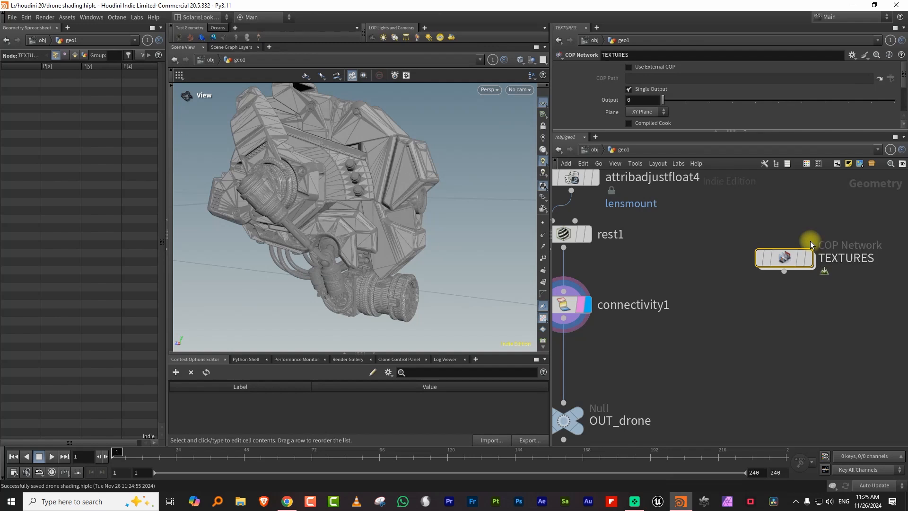
Display the TEXTURES network and add a Tile Pattern node inside it
{"action": "mouse_move", "coordinate": [806, 259]}
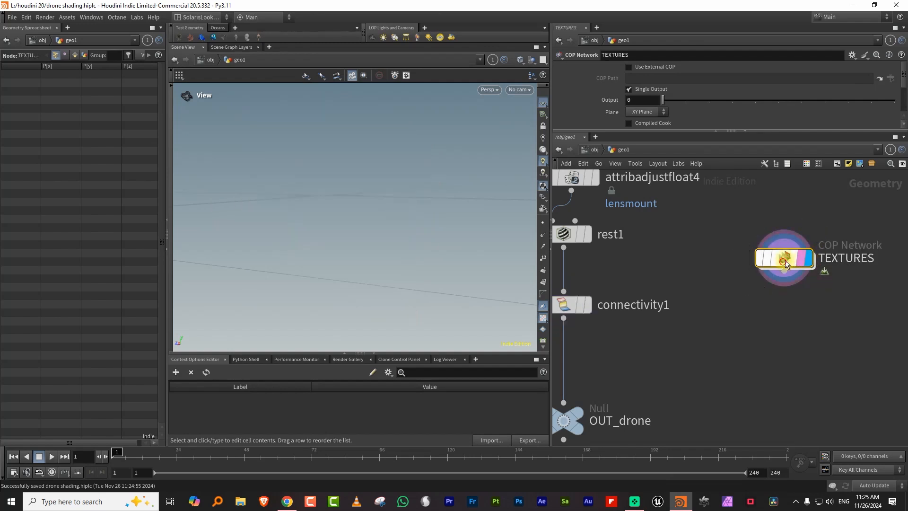
{"action": "double_click", "coordinate": [785, 261]}
{"action": "key", "text": "Tab"}
{"action": "type", "text": "til"}
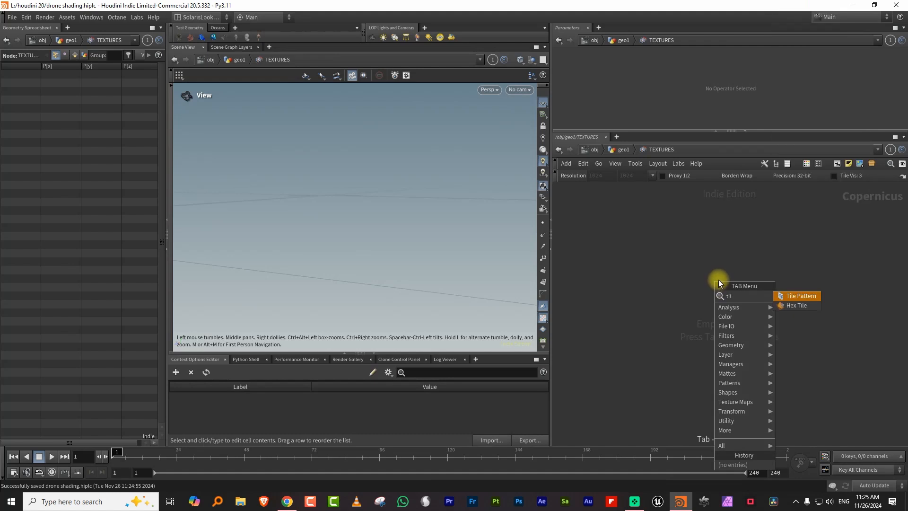
{"action": "left_click", "coordinate": [801, 295]}
{"action": "left_click", "coordinate": [677, 265]}
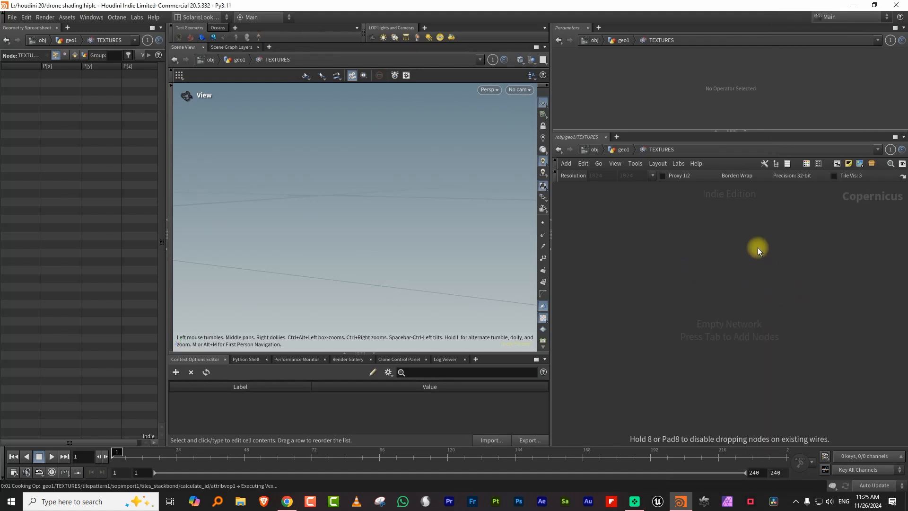
Enlarge the parameter area and set tilepattern1's basic shape to Triangle after trying Star
{"action": "middle_click_drag", "start_coordinate": [438, 163], "coordinate": [396, 173]}
{"action": "left_click_drag", "start_coordinate": [669, 131], "coordinate": [663, 221]}
{"action": "left_click", "coordinate": [654, 169]}
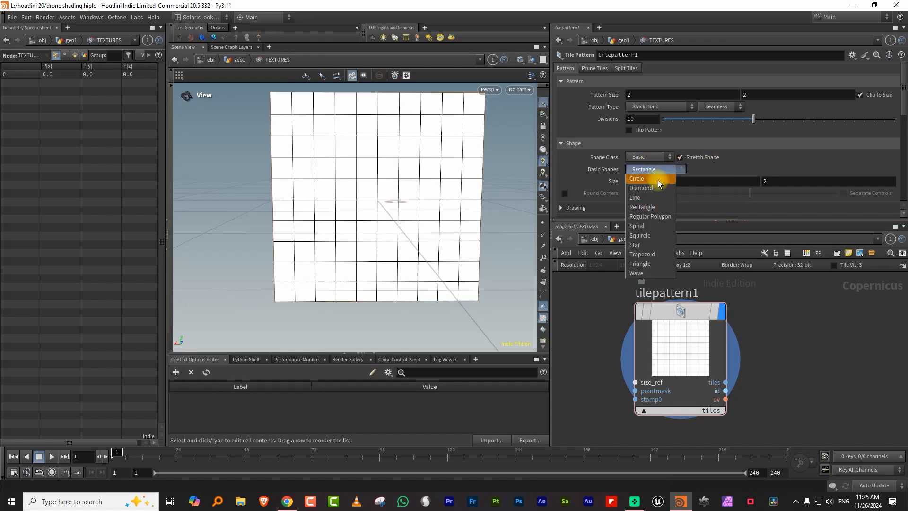
{"action": "left_click", "coordinate": [644, 245]}
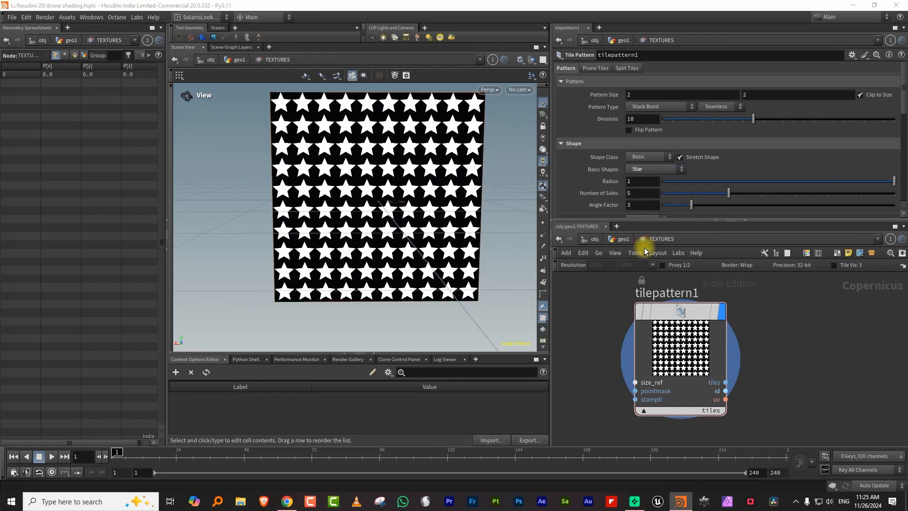
{"action": "left_click", "coordinate": [644, 169]}
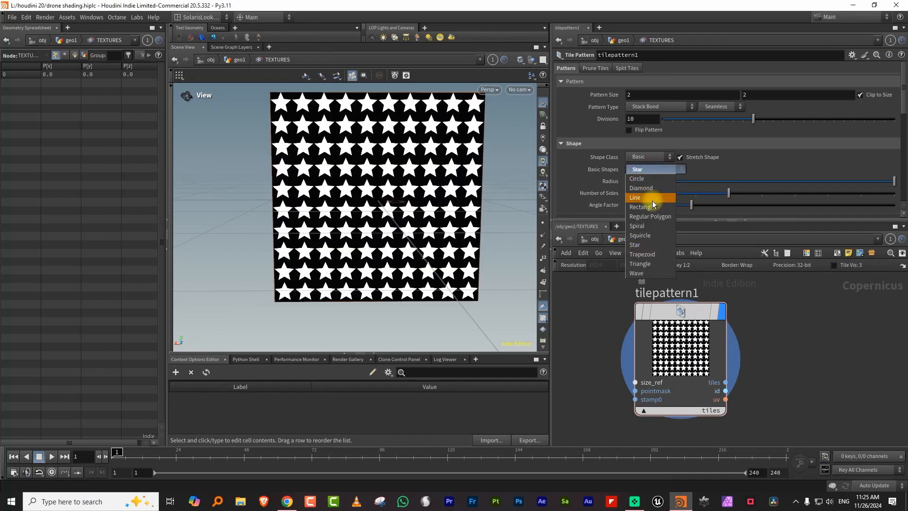
{"action": "left_click", "coordinate": [647, 264]}
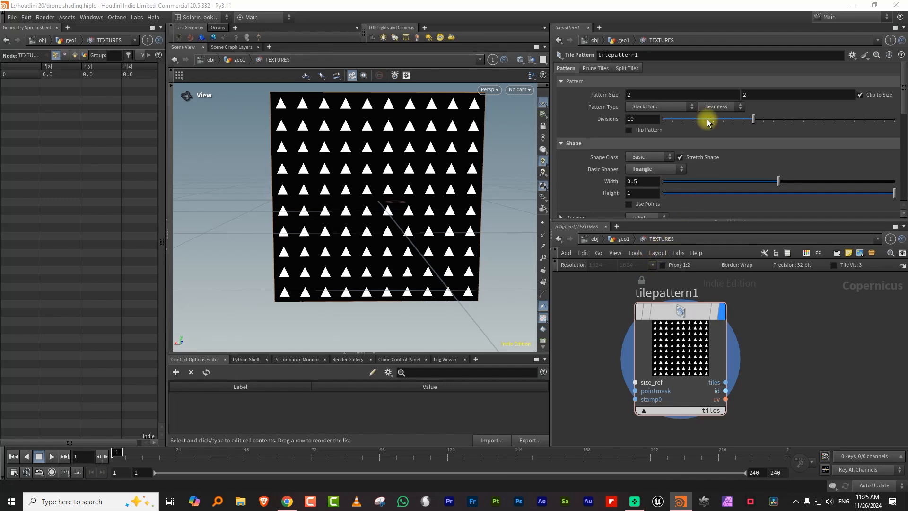
Change tilepattern1's pattern type to Header Bond and give the node network slightly more room
{"action": "left_click", "coordinate": [662, 109]}
{"action": "left_click", "coordinate": [662, 136]}
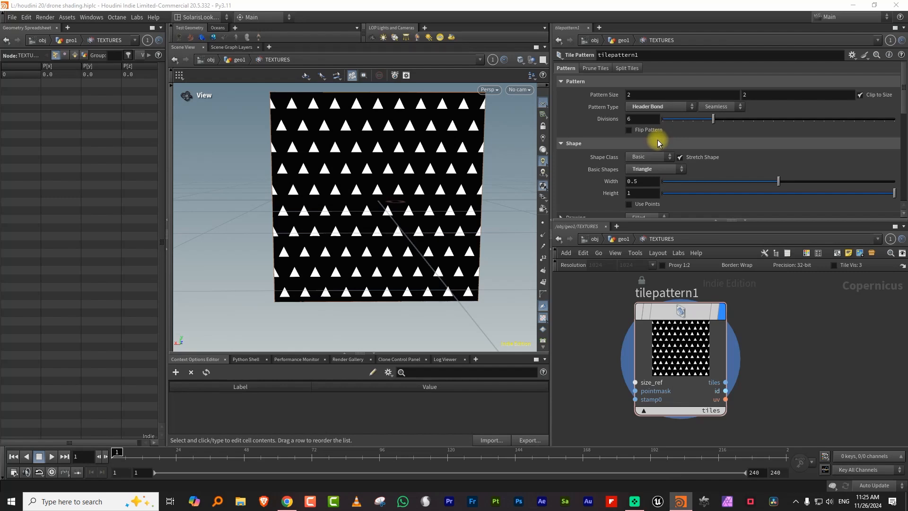
{"action": "left_click_drag", "start_coordinate": [700, 218], "coordinate": [706, 207]}
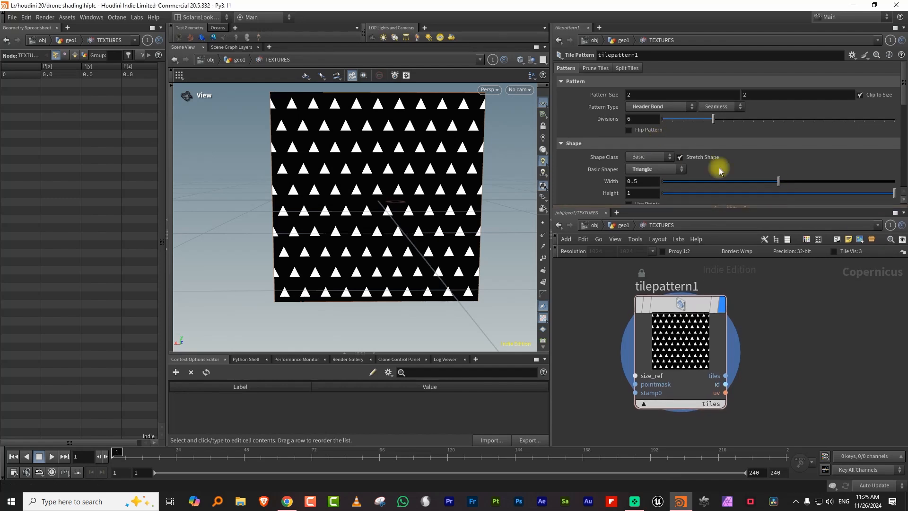
Rotate the whole tile pattern so that its triangles point downward
{"action": "scroll", "coordinate": [881, 119], "scroll_direction": "down", "scroll_amount": 10}
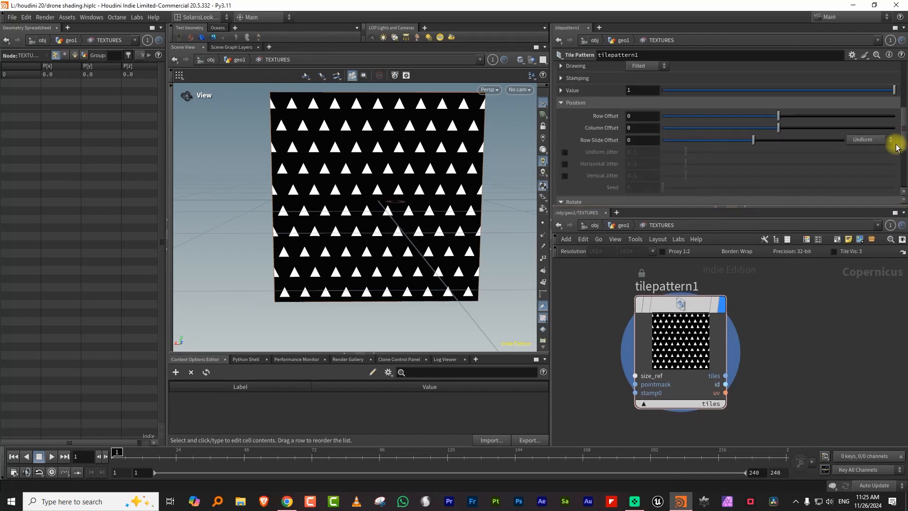
{"action": "scroll", "coordinate": [880, 169], "scroll_direction": "down", "scroll_amount": 1}
{"action": "left_click_drag", "start_coordinate": [784, 139], "coordinate": [814, 140]}
{"action": "double_click", "coordinate": [644, 135]}
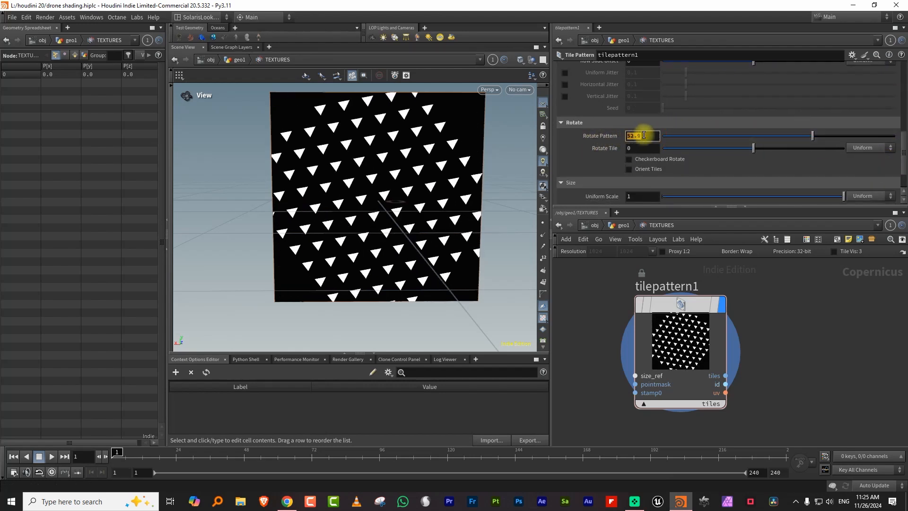
{"action": "key", "text": "Return"}
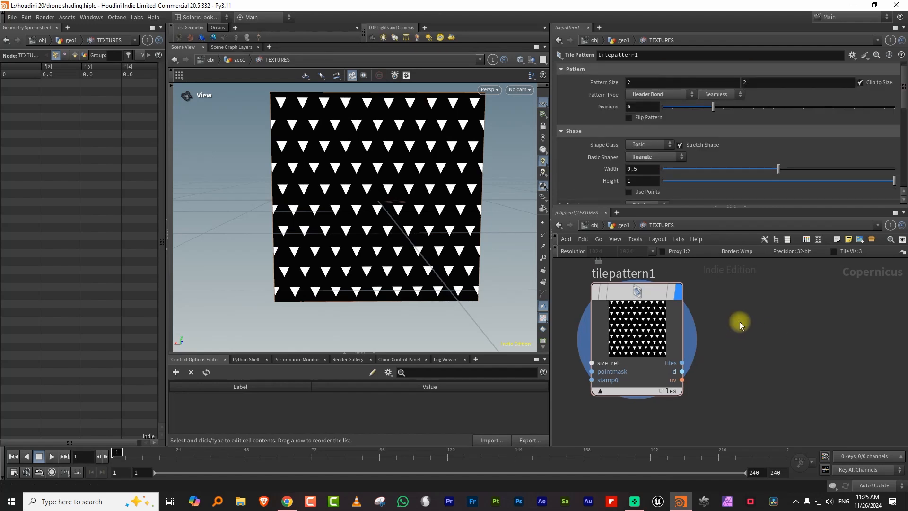
Add a Null node beside tilepattern1 and wire the pattern's tiles output into its first input
{"action": "scroll", "coordinate": [736, 323], "scroll_direction": "down", "scroll_amount": 3}
{"action": "left_click", "coordinate": [734, 324]}
{"action": "key", "text": "Tab"}
{"action": "type", "text": "nu"}
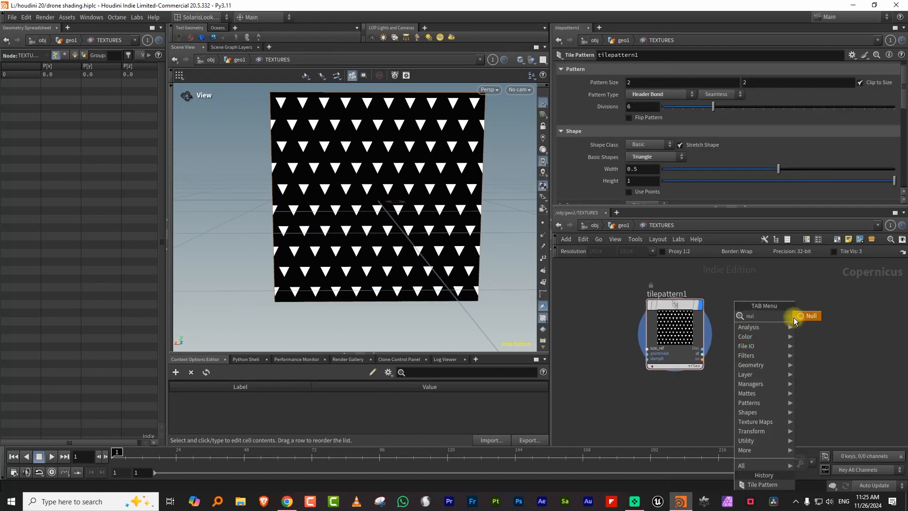
{"action": "left_click", "coordinate": [807, 316]}
{"action": "left_click", "coordinate": [813, 307]}
{"action": "left_click", "coordinate": [702, 349]}
{"action": "left_click", "coordinate": [782, 343]}
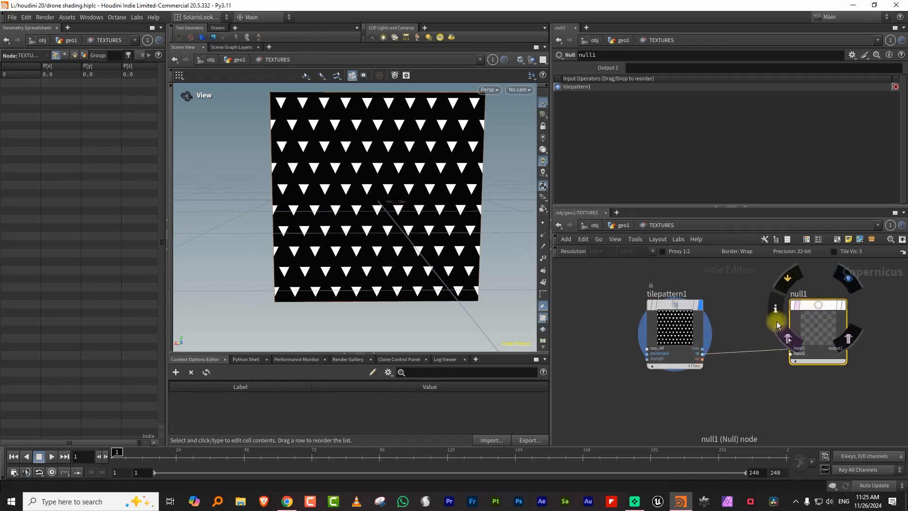
Rename the null node OUT_triangles and make it the displayed node
{"action": "left_click_drag", "start_coordinate": [809, 297], "coordinate": [790, 303]}
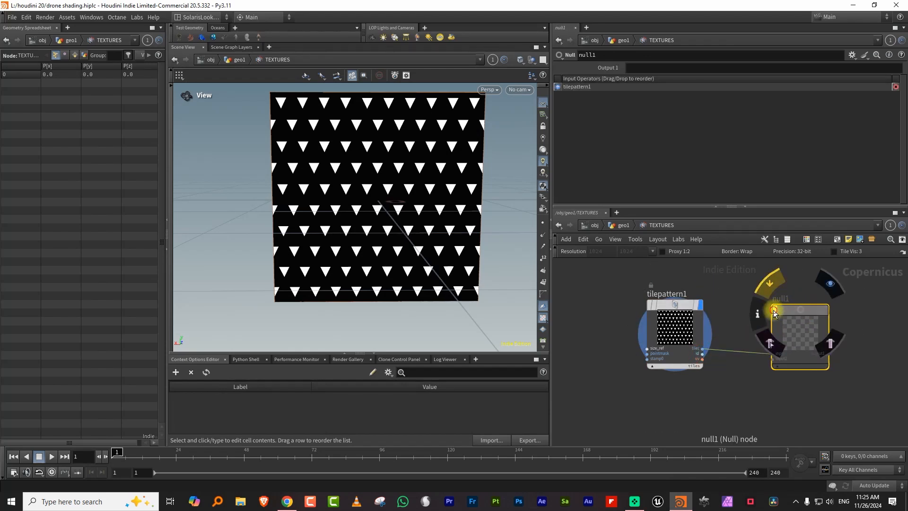
{"action": "left_click", "coordinate": [774, 310]}
{"action": "left_click", "coordinate": [781, 299]}
{"action": "type", "text": "OUT_pat"}
{"action": "key", "text": "BackSpace"}
{"action": "key", "text": "BackSpace"}
{"action": "key", "text": "BackSpace"}
{"action": "type", "text": "triangles"}
{"action": "key", "text": "Return"}
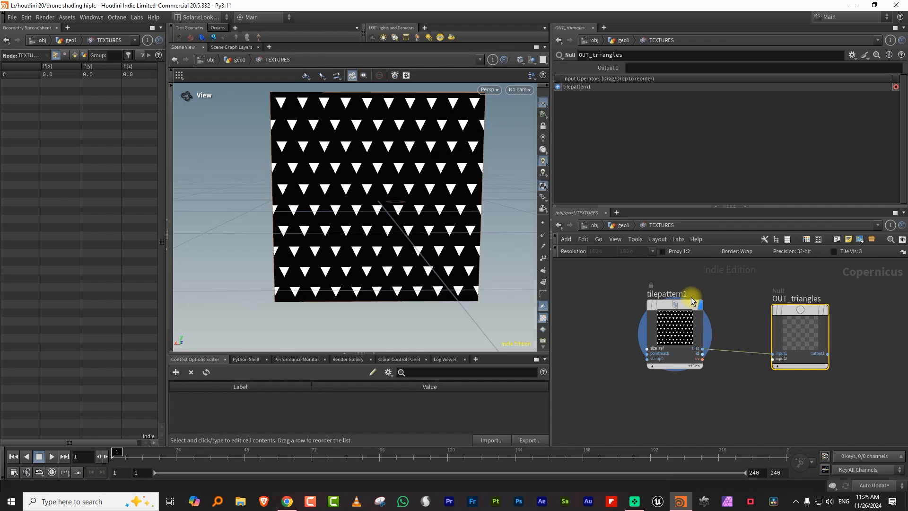
{"action": "left_click", "coordinate": [822, 310]}
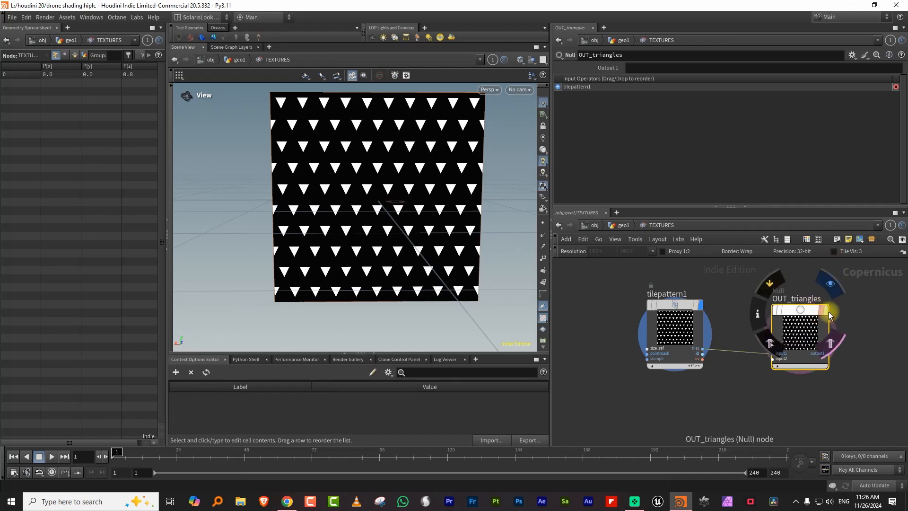
{"action": "left_click", "coordinate": [828, 312]}
Return to geo1 and display connectivity1 so the viewport shows the drone geometry
{"action": "left_click", "coordinate": [611, 226]}
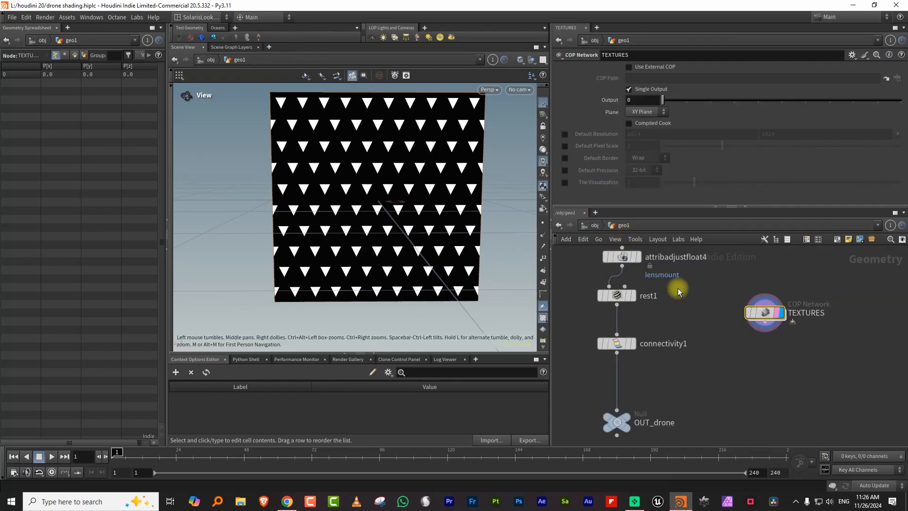
{"action": "left_click", "coordinate": [679, 325]}
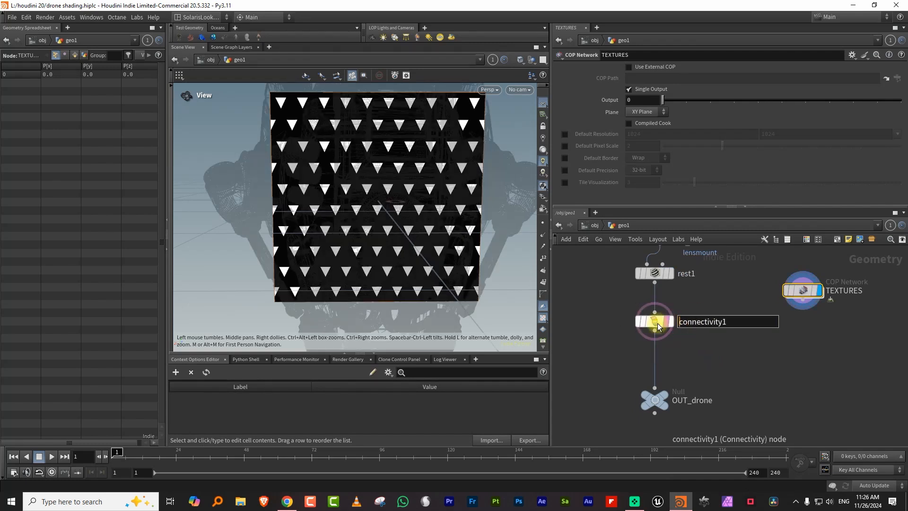
{"action": "left_click", "coordinate": [659, 323]}
{"action": "key", "text": "space"}
{"action": "scroll", "coordinate": [326, 242], "scroll_direction": "down", "scroll_amount": 5}
{"action": "left_click_drag", "start_coordinate": [327, 241], "coordinate": [582, 274]}
{"action": "scroll", "coordinate": [742, 347], "scroll_direction": "down", "scroll_amount": 4}
Move rest1, connectivity1 and OUT_drone down together to make space below attribadjustfloat4
{"action": "left_click_drag", "start_coordinate": [649, 316], "coordinate": [731, 385]}
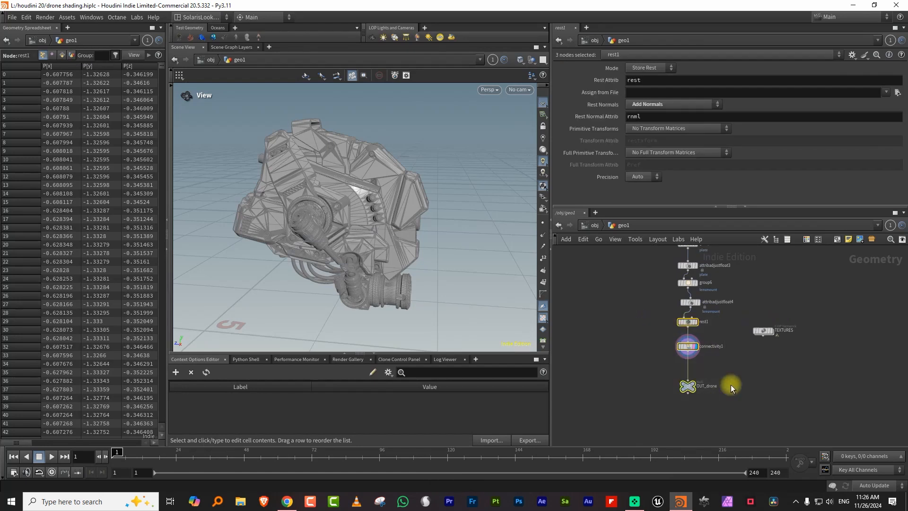
{"action": "left_click_drag", "start_coordinate": [688, 322], "coordinate": [688, 369]}
{"action": "left_click", "coordinate": [696, 323]}
{"action": "scroll", "coordinate": [698, 320], "scroll_direction": "up", "scroll_amount": 4}
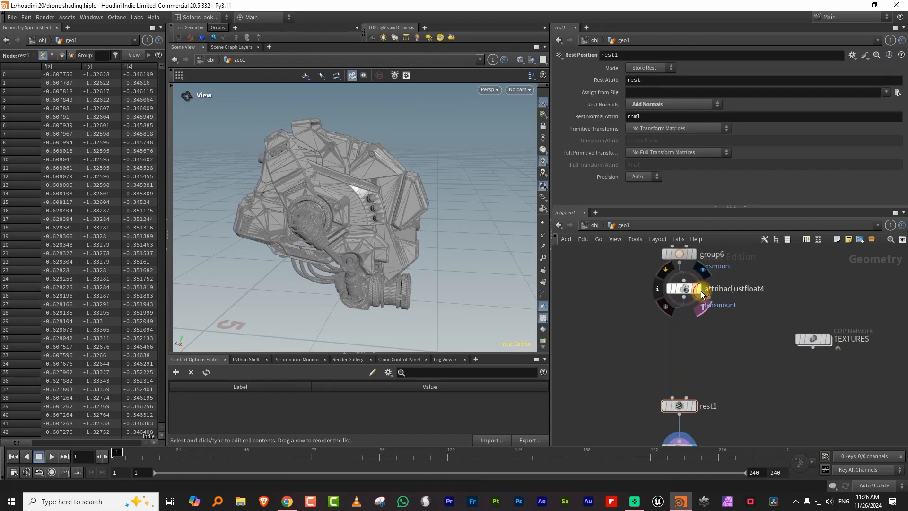
Insert a UV Project node between attribadjustfloat4 and rest1 and display it
{"action": "left_click", "coordinate": [700, 288]}
{"action": "left_click", "coordinate": [687, 288]}
{"action": "left_click_drag", "start_coordinate": [391, 217], "coordinate": [499, 270]}
{"action": "key", "text": "Tab"}
{"action": "type", "text": "uvp"}
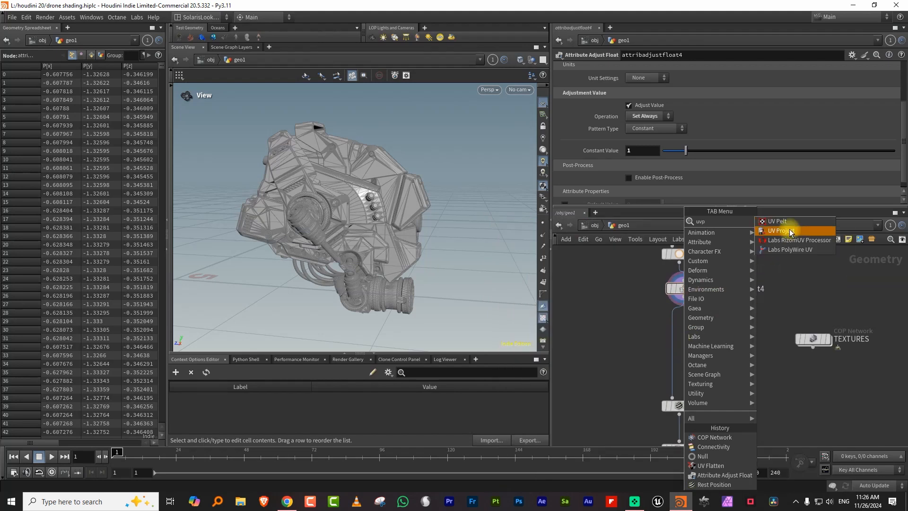
{"action": "left_click", "coordinate": [789, 234]}
{"action": "left_click", "coordinate": [676, 325]}
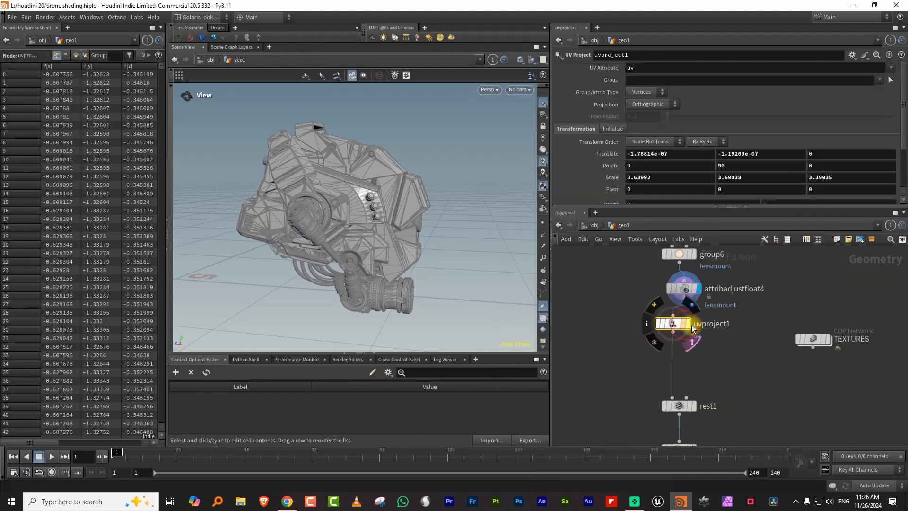
{"action": "left_click_drag", "start_coordinate": [741, 310], "coordinate": [649, 338]}
Enlarge the UV projection plane around the drone to a scale of about 4.47 by 4.54
{"action": "key", "text": "Return"}
{"action": "key", "text": "space"}
{"action": "left_click_drag", "start_coordinate": [452, 228], "coordinate": [412, 254]}
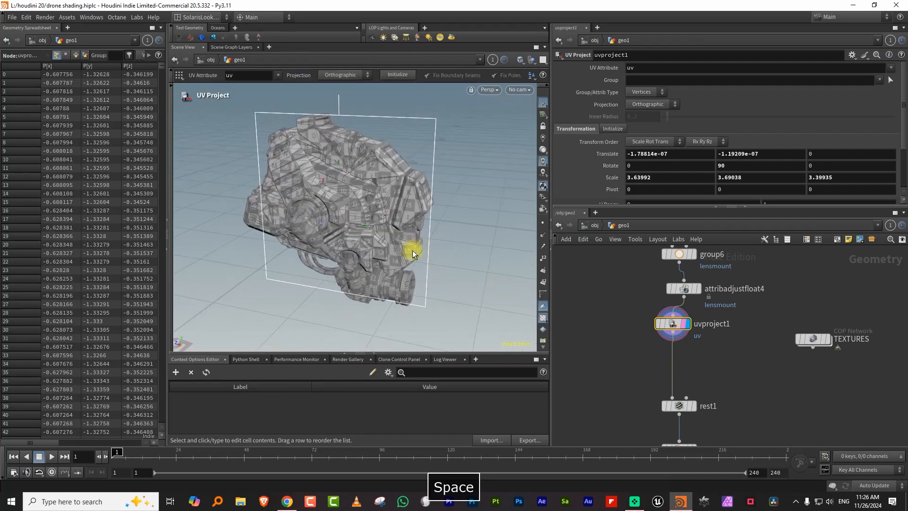
{"action": "key", "text": "e"}
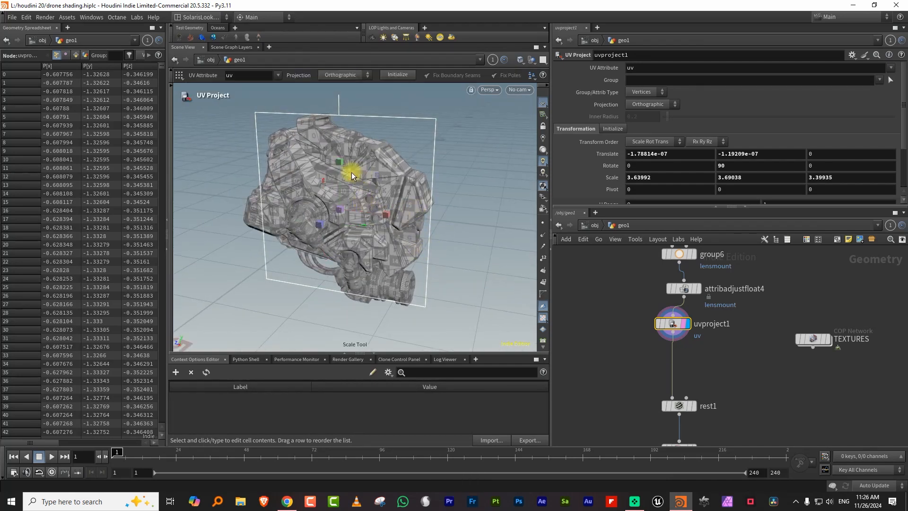
{"action": "left_click_drag", "start_coordinate": [373, 182], "coordinate": [395, 163]}
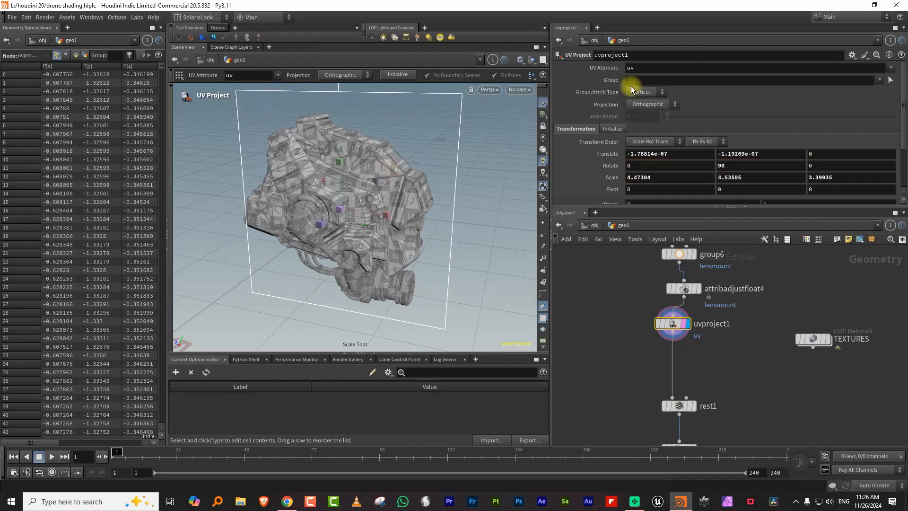
Set the UV Project node's UV attribute to uv1
{"action": "left_click", "coordinate": [644, 69]}
{"action": "type", "text": "1"}
{"action": "key", "text": "Return"}
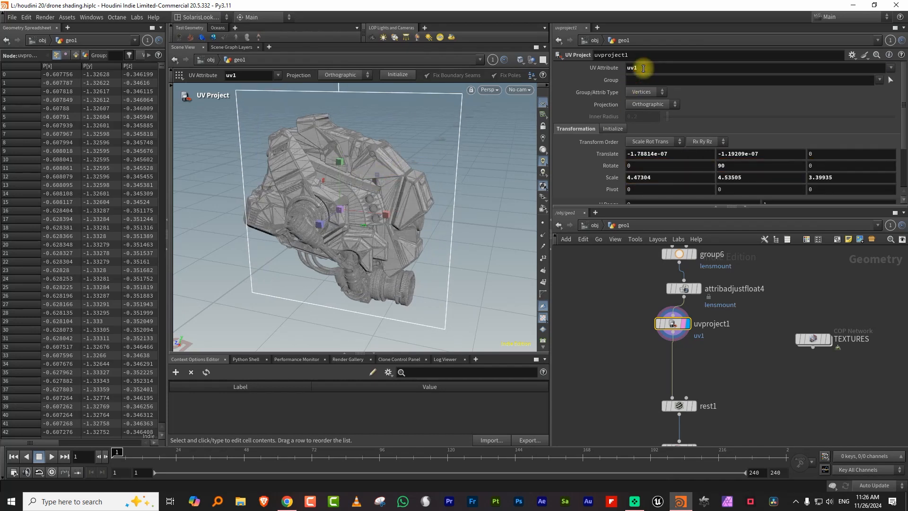
Leave geo1 and open lopnet1 to look at the drone in Solaris
{"action": "middle_click_drag", "start_coordinate": [737, 361], "coordinate": [726, 321]}
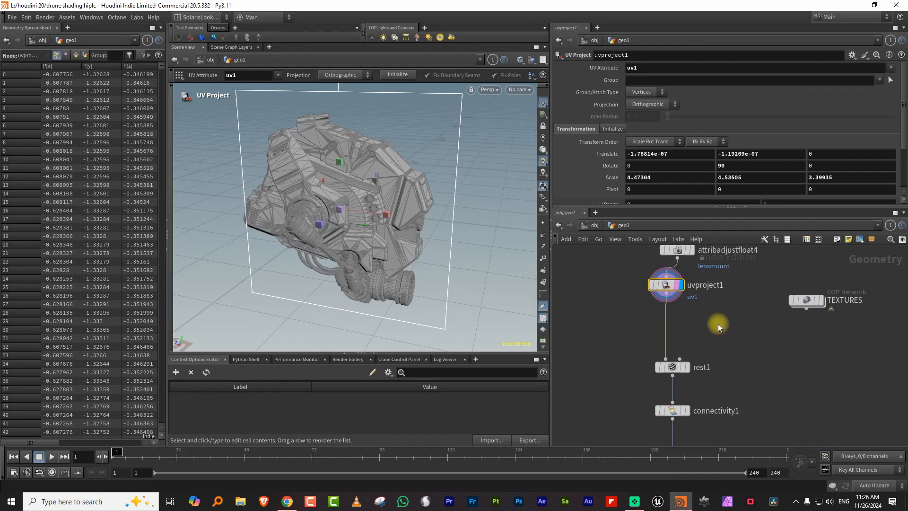
{"action": "middle_click_drag", "start_coordinate": [729, 353], "coordinate": [725, 306]}
{"action": "middle_click_drag", "start_coordinate": [730, 365], "coordinate": [715, 315]}
{"action": "left_click", "coordinate": [724, 331]}
{"action": "left_click", "coordinate": [590, 226]}
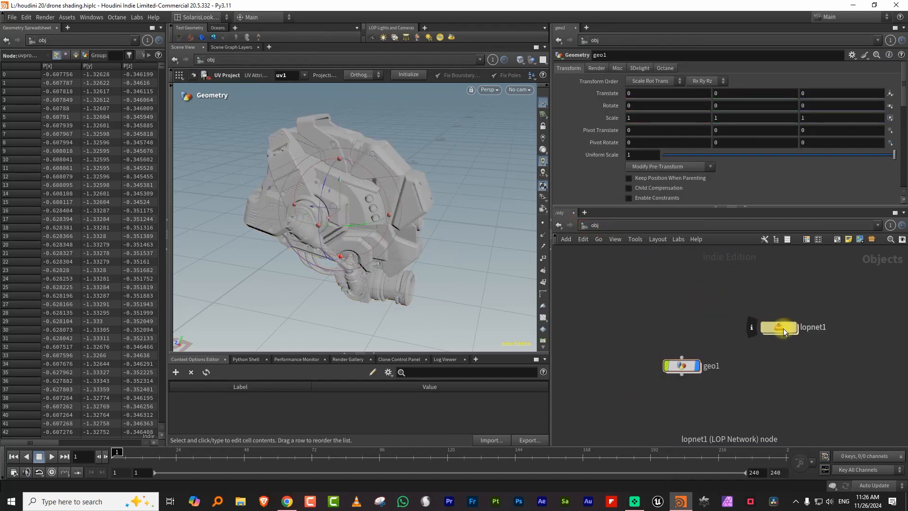
{"action": "left_click", "coordinate": [762, 328]}
{"action": "double_click", "coordinate": [762, 328]}
{"action": "key", "text": "space"}
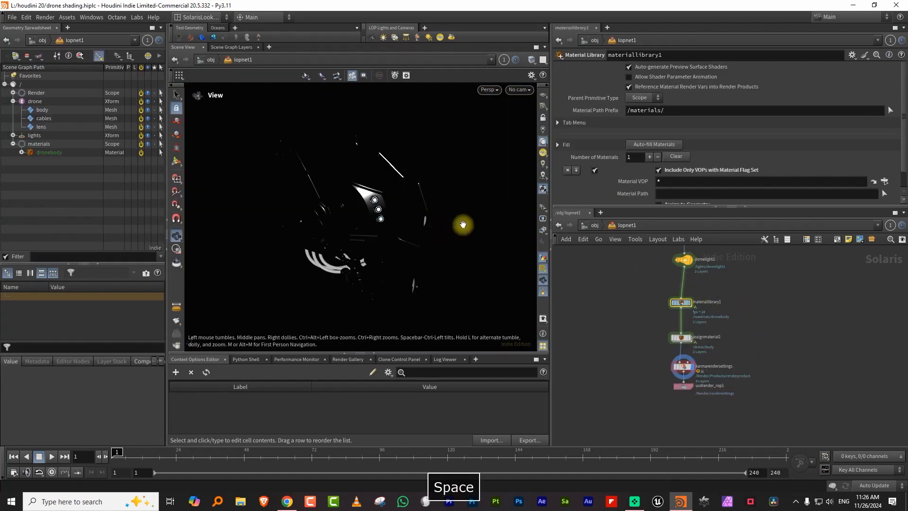
Go back into geo1 to check the end of the node chain at OUT_drone, and return to the object level
{"action": "left_click", "coordinate": [611, 223]}
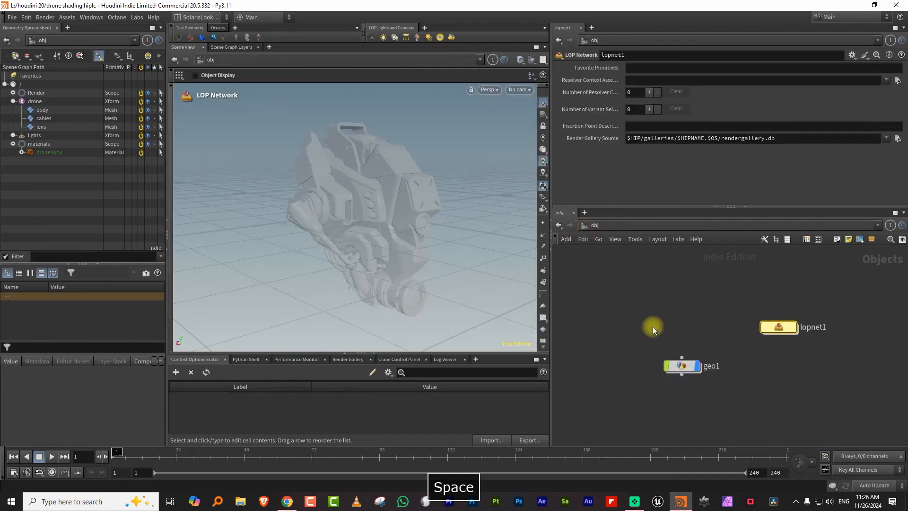
{"action": "double_click", "coordinate": [685, 367]}
{"action": "middle_click_drag", "start_coordinate": [696, 359], "coordinate": [708, 299]}
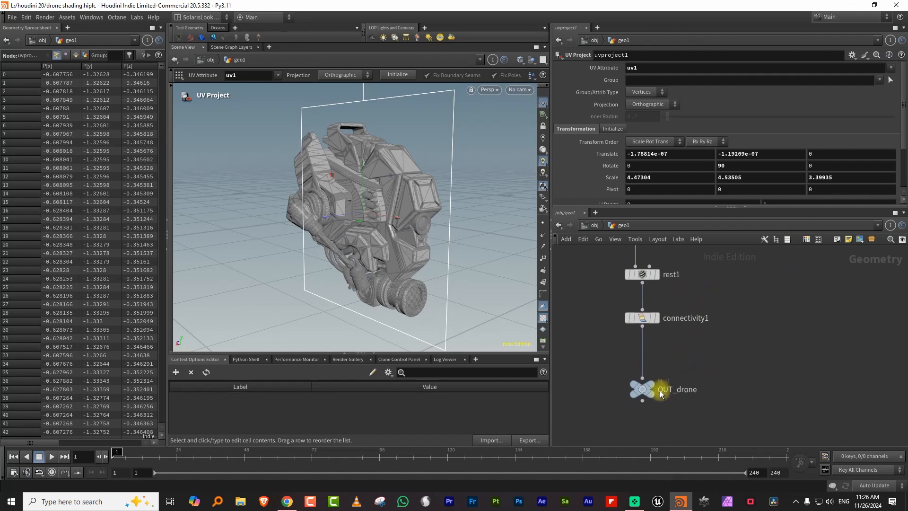
{"action": "left_click", "coordinate": [594, 225]}
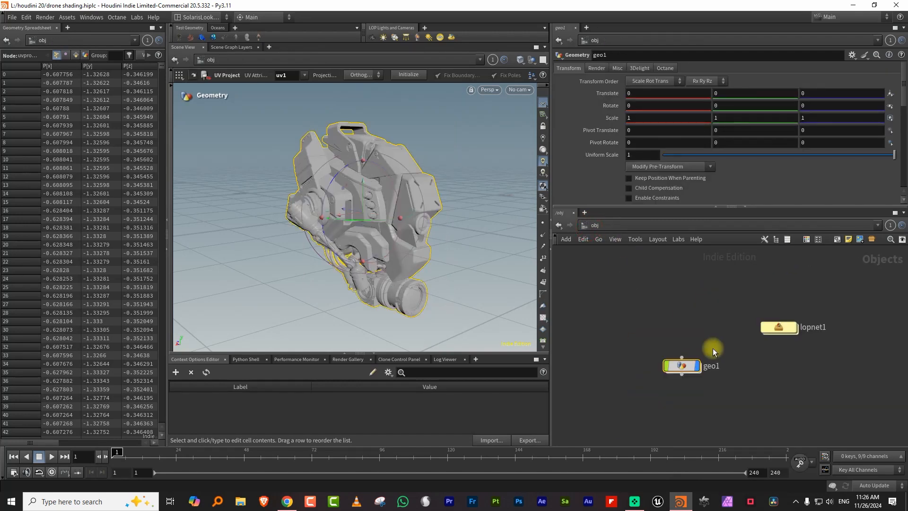
Reopen lopnet1 and render the viewport with Karma CPU, framing the drone body up close
{"action": "double_click", "coordinate": [779, 333]}
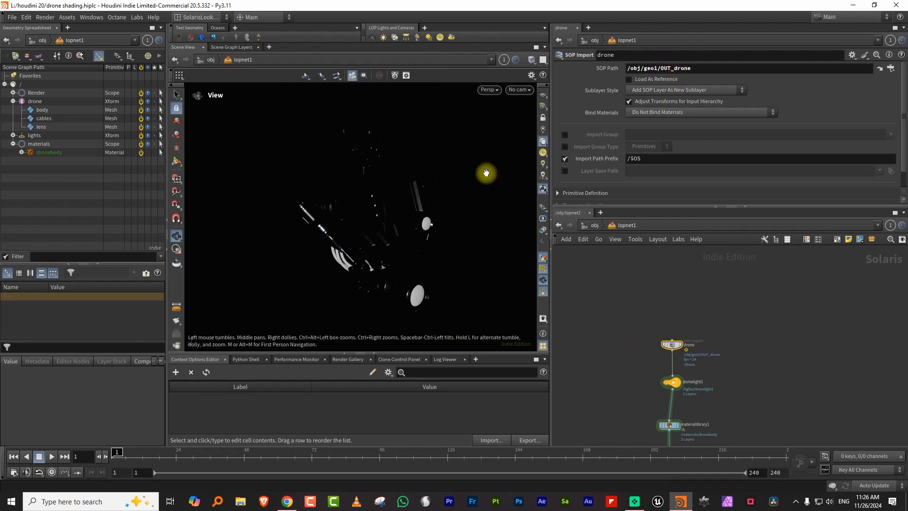
{"action": "key", "text": "space"}
{"action": "middle_click_drag", "start_coordinate": [748, 396], "coordinate": [746, 275]}
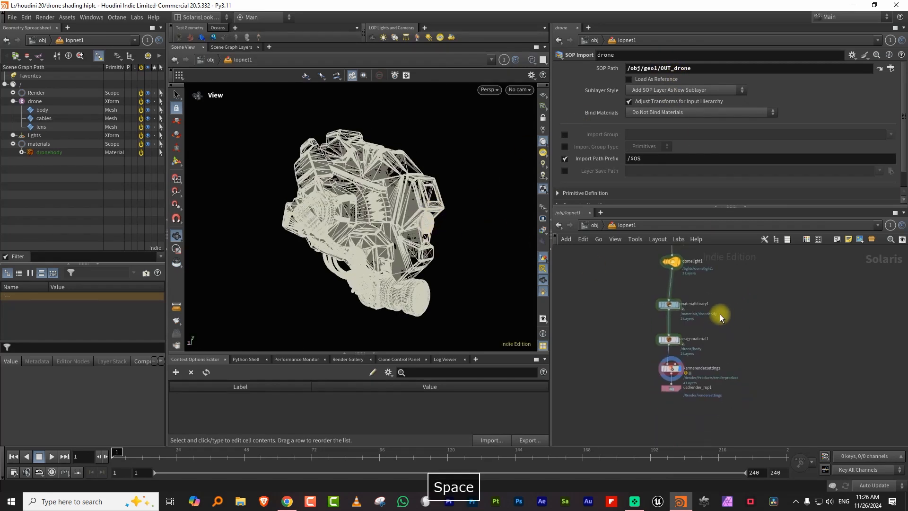
{"action": "left_click", "coordinate": [489, 89]}
{"action": "left_click", "coordinate": [502, 131]}
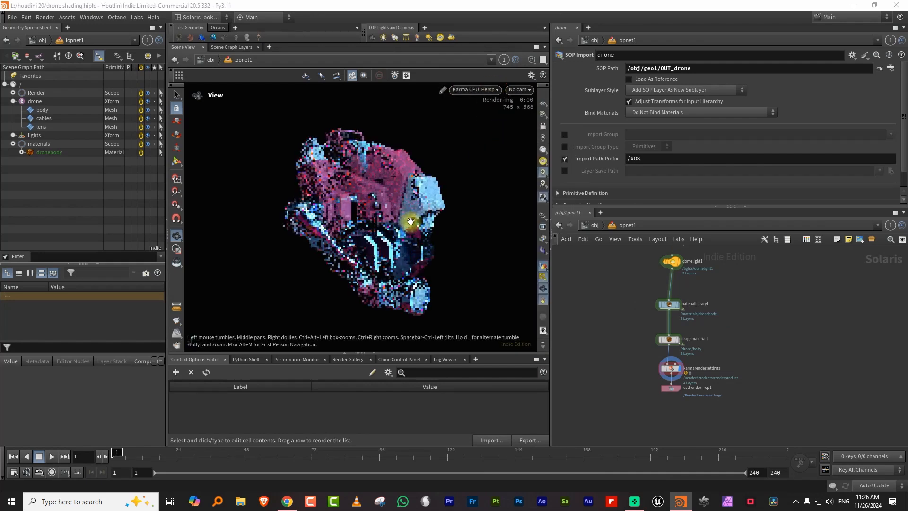
{"action": "left_click_drag", "start_coordinate": [400, 223], "coordinate": [373, 227]}
{"action": "right_click_drag", "start_coordinate": [372, 227], "coordinate": [391, 183]}
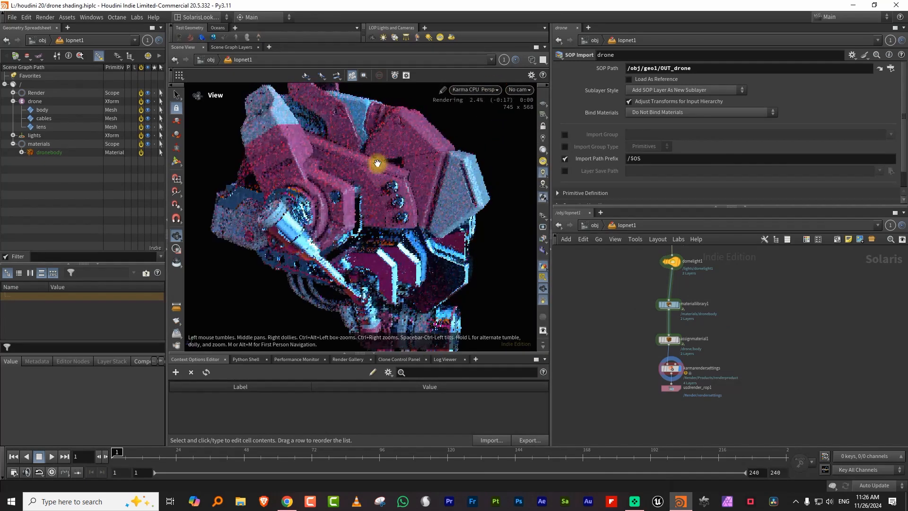
Open the dronebody material inside materiallibrary1 and delete its material_properties node
{"action": "middle_click_drag", "start_coordinate": [738, 293], "coordinate": [730, 314]}
{"action": "right_click_drag", "start_coordinate": [688, 312], "coordinate": [712, 305]}
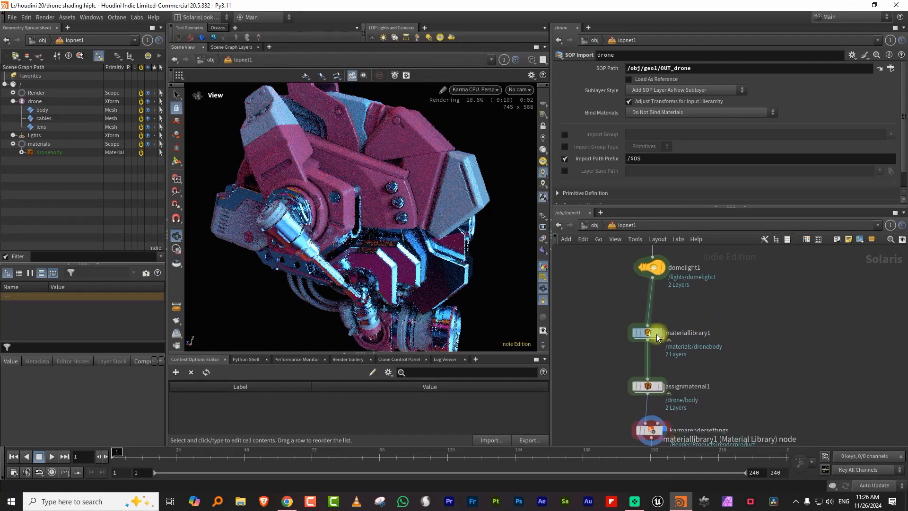
{"action": "double_click", "coordinate": [649, 334]}
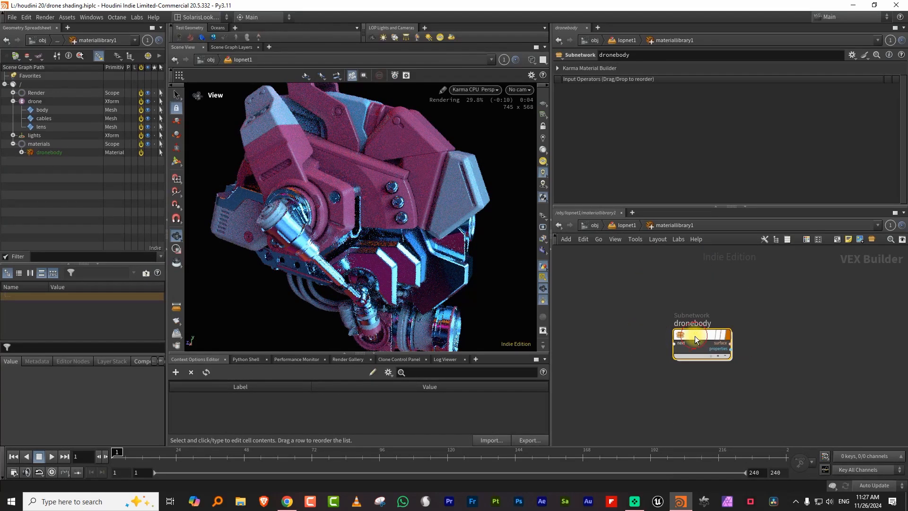
{"action": "double_click", "coordinate": [694, 336]}
{"action": "mouse_move", "coordinate": [740, 345]}
{"action": "right_mouse_down"}
{"action": "mouse_move", "coordinate": [652, 347]}
{"action": "mouse_move", "coordinate": [757, 343]}
{"action": "right_mouse_up"}
{"action": "middle_click_drag", "start_coordinate": [757, 342], "coordinate": [634, 322]}
{"action": "right_click_drag", "start_coordinate": [801, 370], "coordinate": [814, 381]}
{"action": "key", "text": "Delete"}
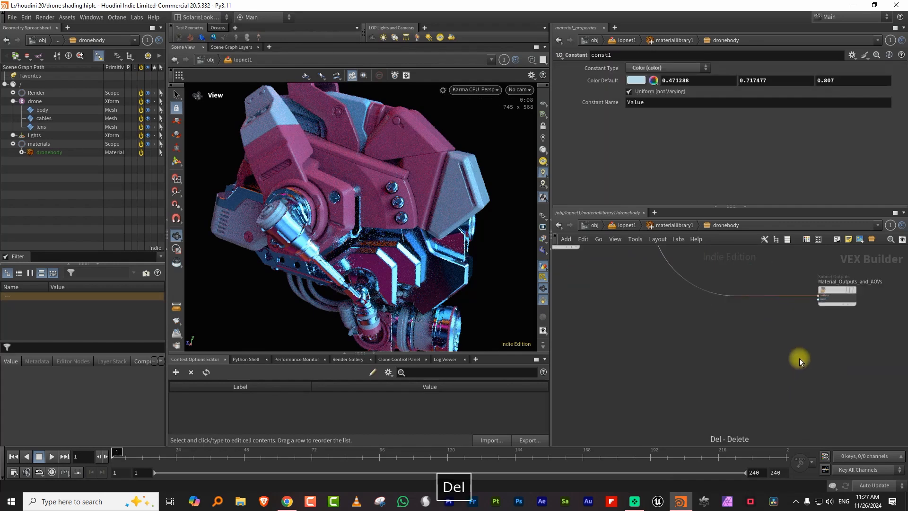
Tidy the dronebody graph by moving the material output node up and shifting mtlxgeompropvalue1 slightly
{"action": "middle_click_drag", "start_coordinate": [762, 353], "coordinate": [801, 391]}
{"action": "right_click_drag", "start_coordinate": [823, 354], "coordinate": [816, 363]}
{"action": "left_click_drag", "start_coordinate": [852, 343], "coordinate": [863, 305]}
{"action": "right_click_drag", "start_coordinate": [723, 344], "coordinate": [728, 331]}
{"action": "middle_click_drag", "start_coordinate": [728, 331], "coordinate": [739, 352]}
{"action": "middle_click_drag", "start_coordinate": [779, 288], "coordinate": [790, 296]}
{"action": "left_click", "coordinate": [729, 288]}
{"action": "left_click_drag", "start_coordinate": [729, 287], "coordinate": [740, 297]}
{"action": "middle_click_drag", "start_coordinate": [645, 348], "coordinate": [718, 348]}
Add a MtlX Image node in the empty space below the class randomization nodes
{"action": "left_click", "coordinate": [674, 353]}
{"action": "key", "text": "Tab"}
{"action": "type", "text": "i"}
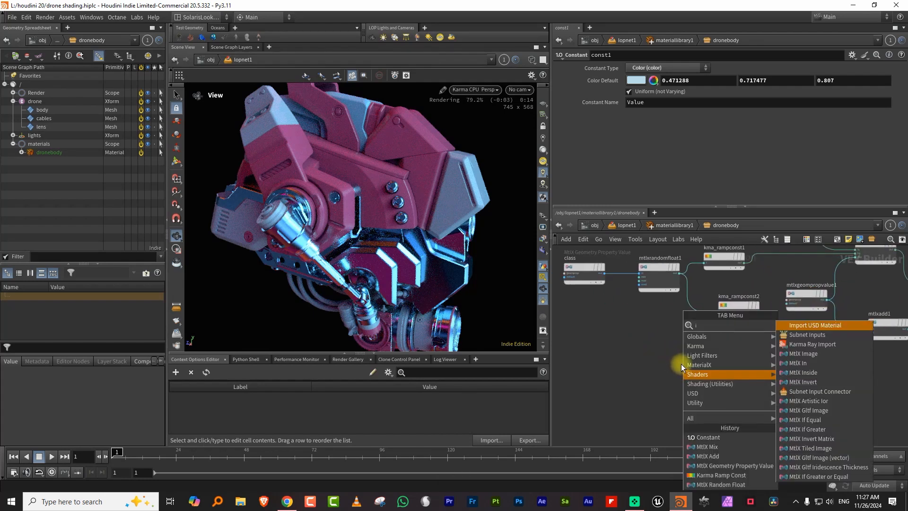
{"action": "left_click", "coordinate": [664, 356]}
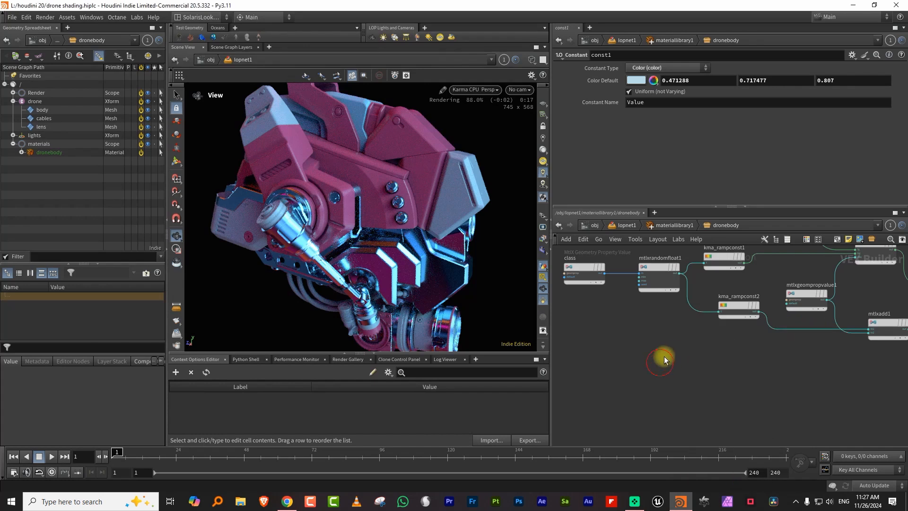
{"action": "scroll", "coordinate": [652, 334], "scroll_direction": "up", "scroll_amount": 2}
{"action": "middle_click_drag", "start_coordinate": [651, 332], "coordinate": [773, 305]}
Add a MtlX Geometry Property Value node beside mtlximage1, with signature Vector 2 and geomprop uv1
{"action": "key", "text": "Tab"}
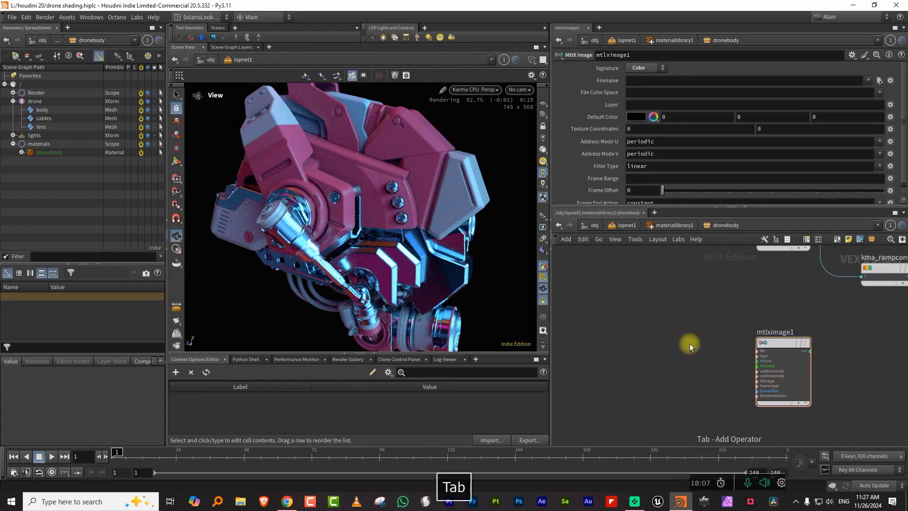
{"action": "mouse_move", "coordinate": [690, 345]}
{"action": "type", "text": "geo"}
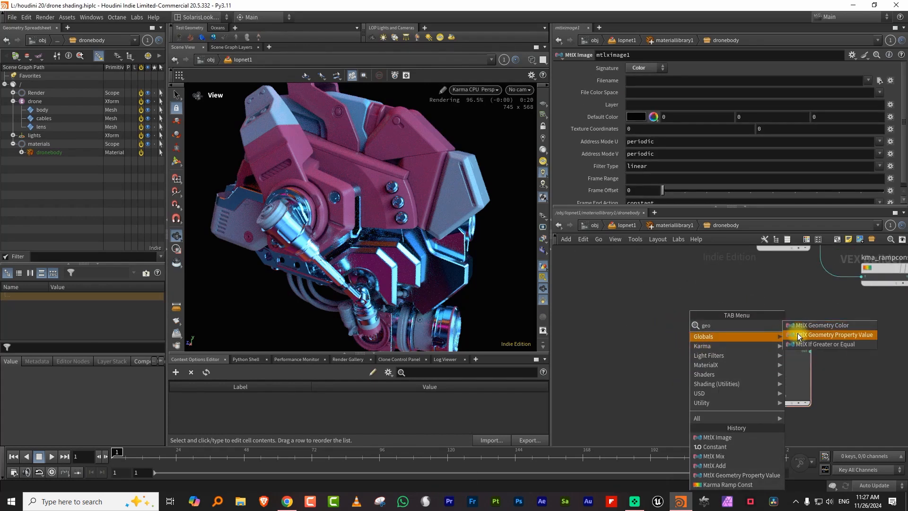
{"action": "left_click", "coordinate": [828, 335]}
{"action": "left_click", "coordinate": [646, 333]}
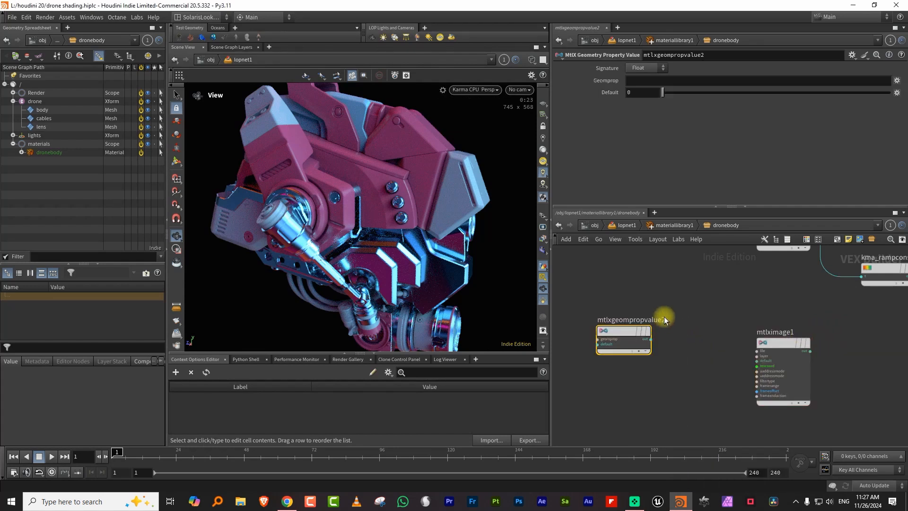
{"action": "left_click", "coordinate": [643, 134]}
{"action": "left_click", "coordinate": [644, 80]}
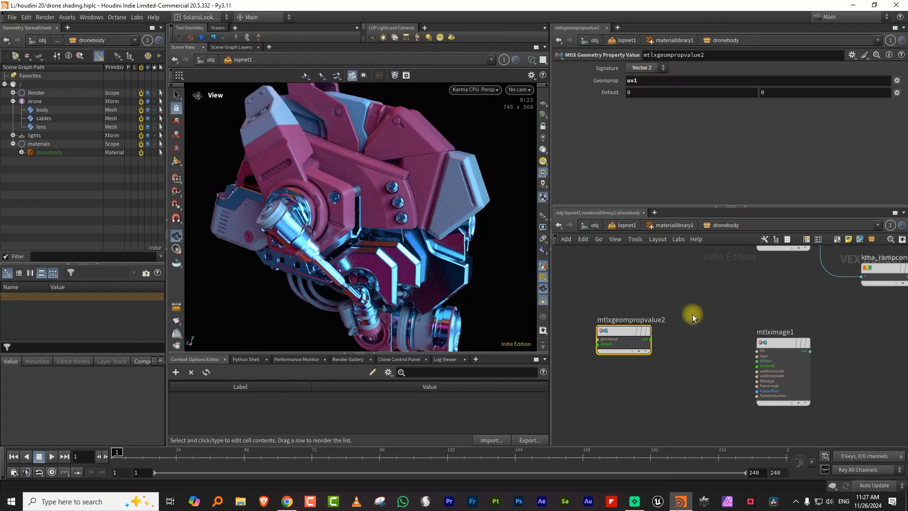
Add a USD Transform 2D node and wire it between mtlxgeompropvalue2 and the texcoord input of mtlximage1
{"action": "key", "text": "Tab"}
{"action": "mouse_move", "coordinate": [692, 341]}
{"action": "type", "text": "tra"}
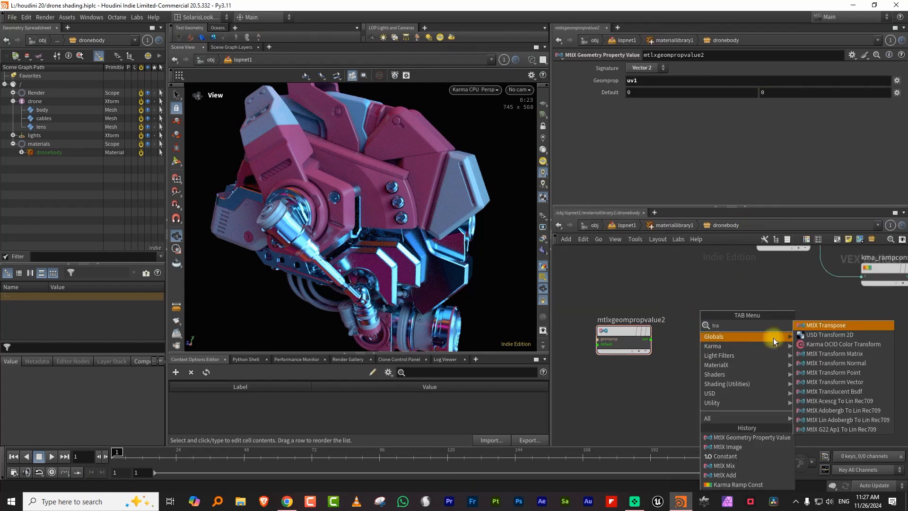
{"action": "left_click", "coordinate": [842, 335]}
{"action": "left_click", "coordinate": [675, 333]}
{"action": "left_click_drag", "start_coordinate": [617, 333], "coordinate": [708, 343]}
{"action": "left_click", "coordinate": [707, 343]}
{"action": "left_click", "coordinate": [742, 368]}
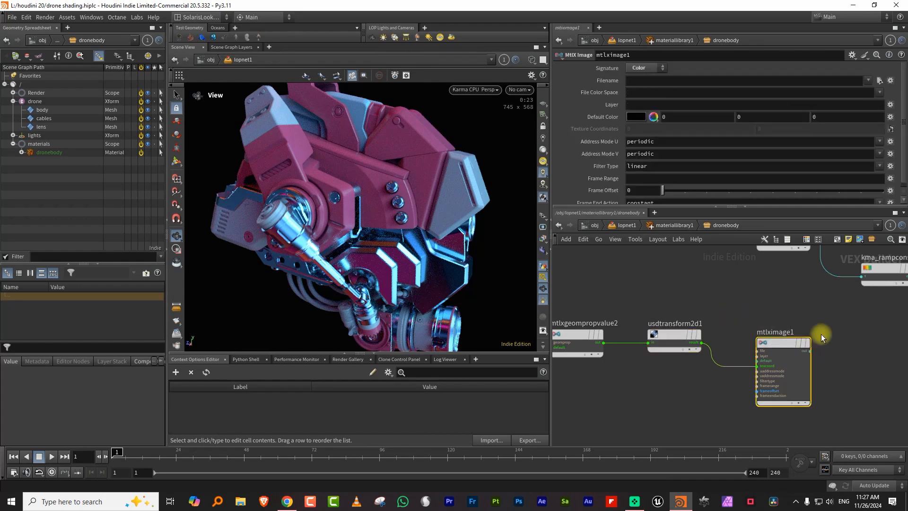
Set mtlximage1's signature to Float and its filename to op:/obj/geo1/TEXTURES/OUT_triangles
{"action": "left_click", "coordinate": [650, 70]}
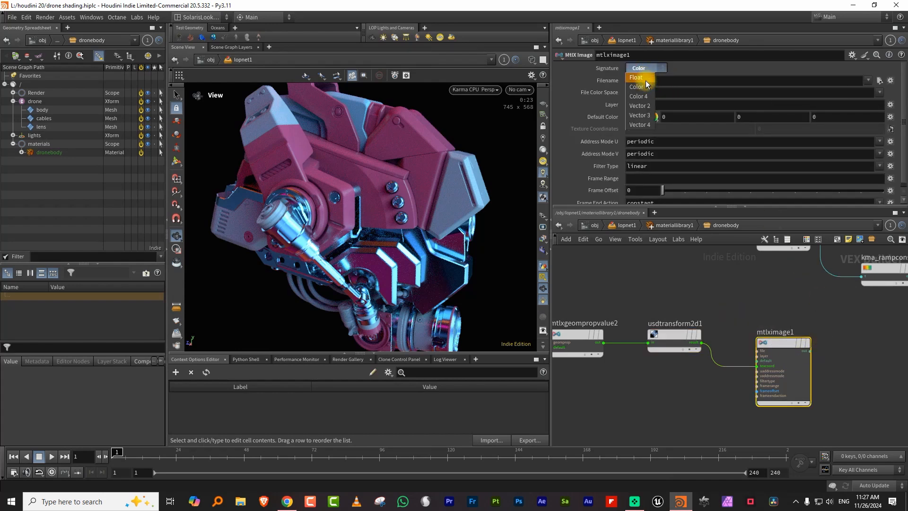
{"action": "left_click", "coordinate": [645, 79]}
{"action": "left_click", "coordinate": [659, 80]}
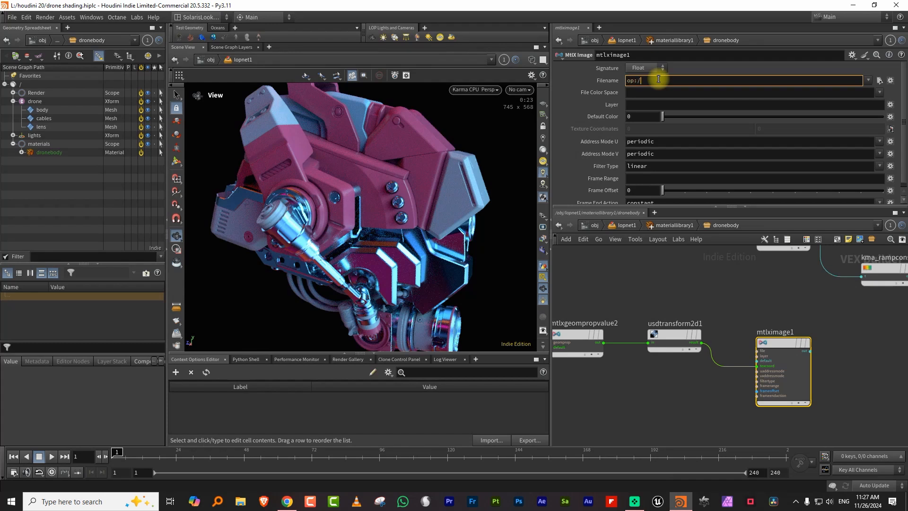
{"action": "key", "text": "Down"}
{"action": "key", "text": "Down"}
{"action": "key", "text": "Down"}
{"action": "key", "text": "Return"}
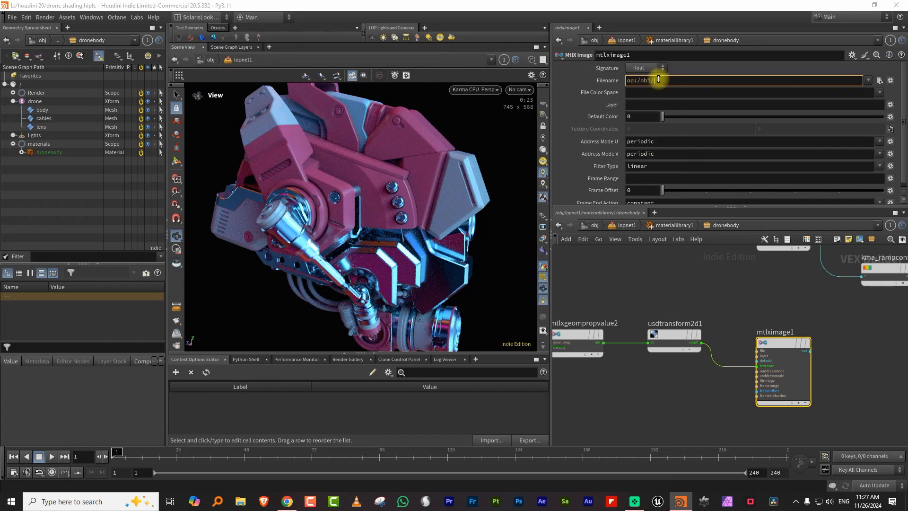
{"action": "key", "text": "Return"}
{"action": "key", "text": "Down"}
{"action": "key", "text": "Down"}
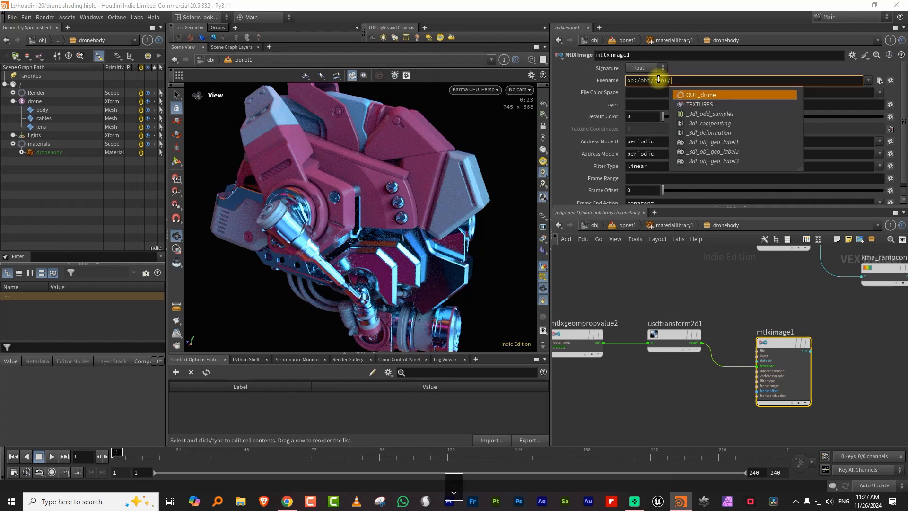
{"action": "key", "text": "Return"}
{"action": "key", "text": "Return"}
{"action": "key", "text": "Return"}
Move mtlxgeompropvalue2, usdtransform2d1 and mtlximage1 together to the free space above const1
{"action": "scroll", "coordinate": [877, 360], "scroll_direction": "down", "scroll_amount": 3}
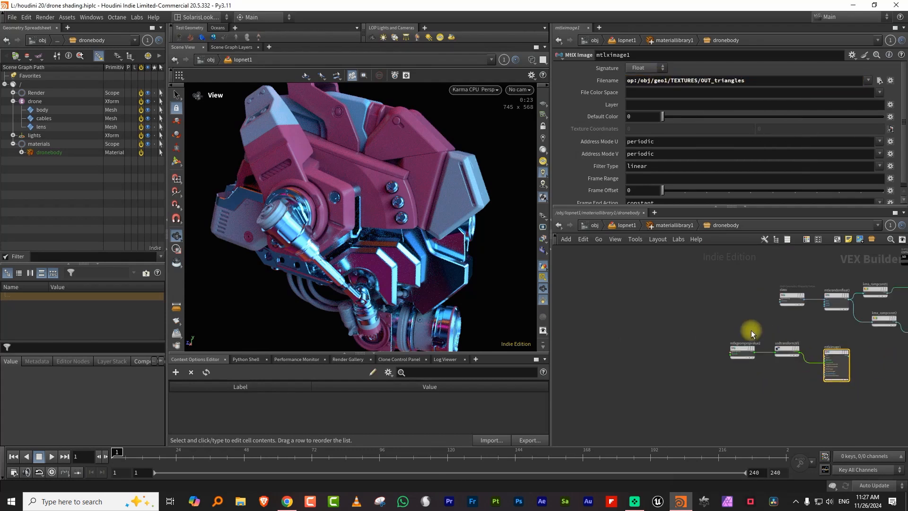
{"action": "left_click_drag", "start_coordinate": [730, 329], "coordinate": [878, 370]}
{"action": "middle_click_drag", "start_coordinate": [890, 354], "coordinate": [720, 370]}
{"action": "left_click_drag", "start_coordinate": [670, 371], "coordinate": [787, 255]}
{"action": "middle_click_drag", "start_coordinate": [873, 332], "coordinate": [793, 339]}
{"action": "left_click", "coordinate": [767, 354]}
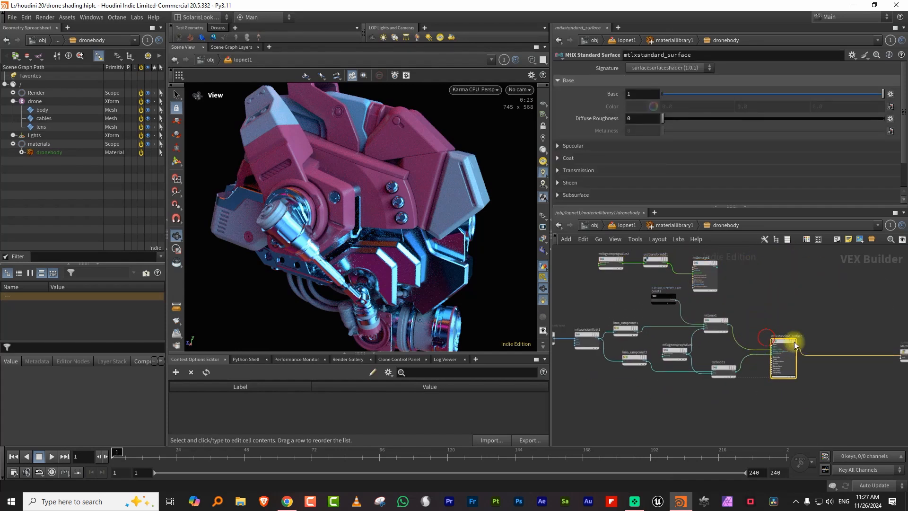
{"action": "scroll", "coordinate": [770, 320], "scroll_direction": "up", "scroll_amount": 4}
{"action": "middle_click_drag", "start_coordinate": [767, 336], "coordinate": [736, 329]}
{"action": "key", "text": "Tab"}
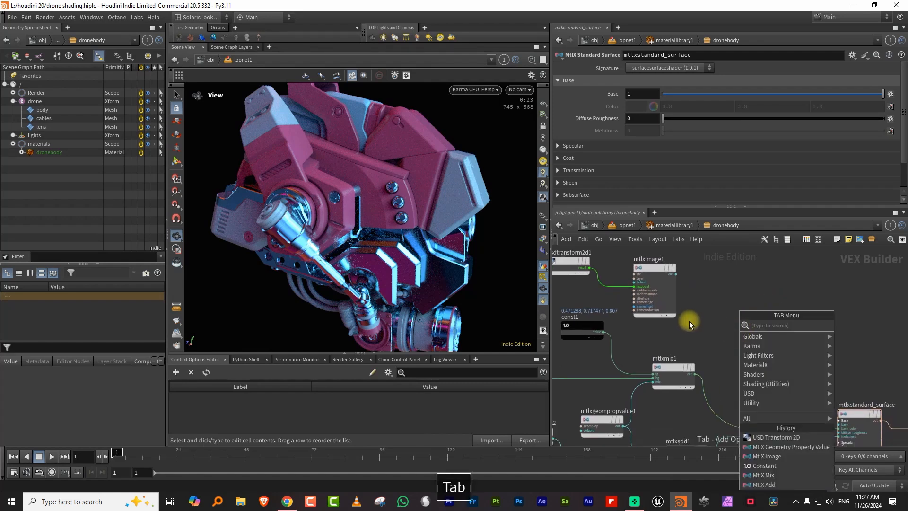
{"action": "type", "text": "colo"}
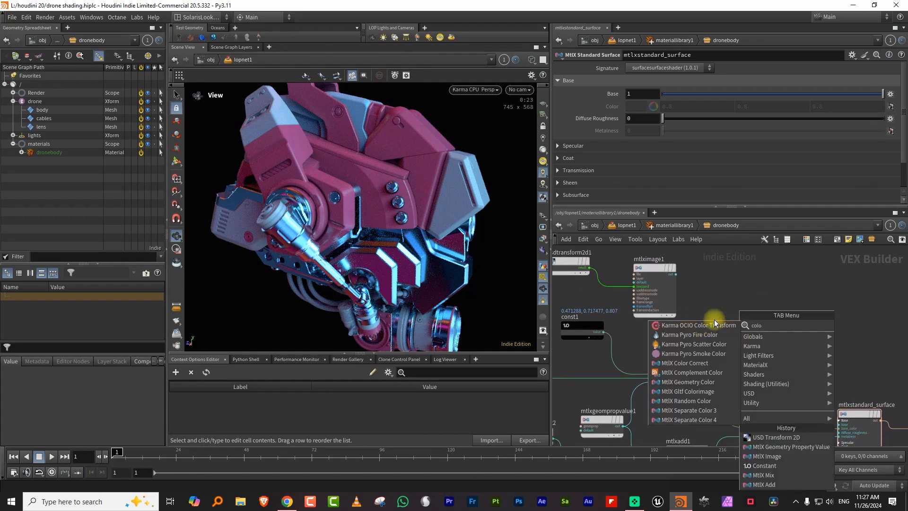
{"action": "key", "text": "Escape"}
{"action": "key", "text": "Tab"}
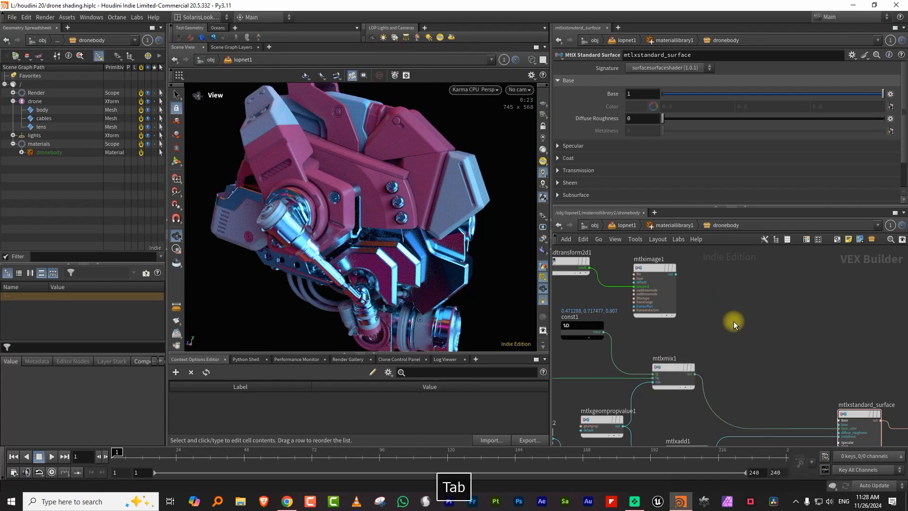
{"action": "type", "text": "i"}
{"action": "key", "text": "Escape"}
Add a MtlX Mix node beyond mtlxmix1 and wire mtlxmix1's output into its bg input
{"action": "key", "text": "Tab"}
{"action": "type", "text": "mix"}
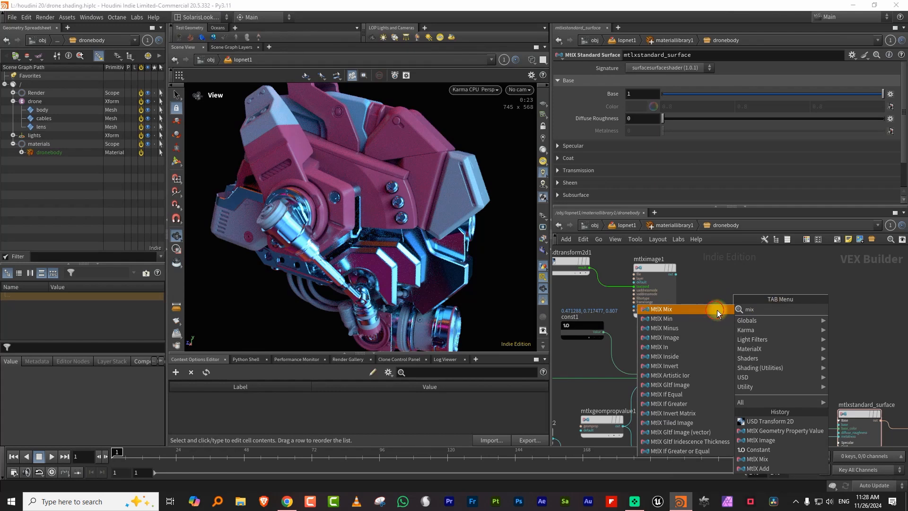
{"action": "left_click", "coordinate": [715, 309]}
{"action": "left_click", "coordinate": [734, 331]}
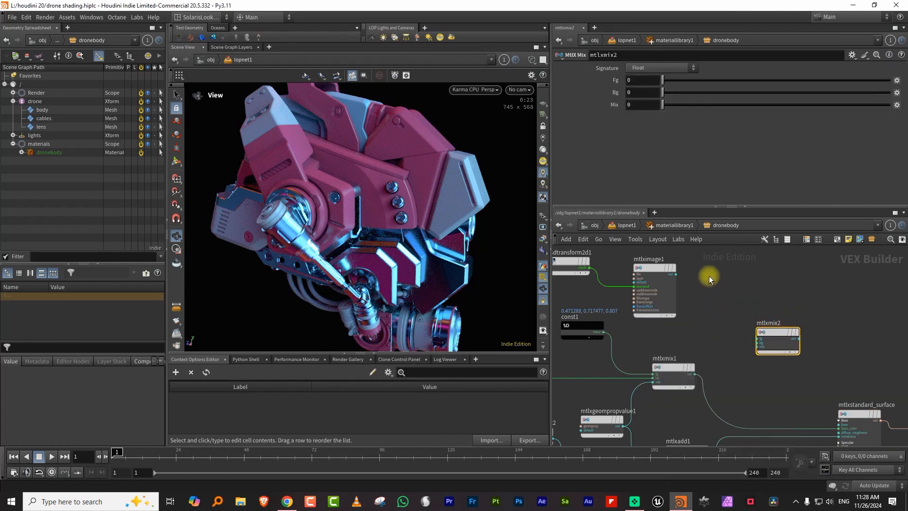
{"action": "left_click", "coordinate": [646, 301]}
{"action": "middle_click_drag", "start_coordinate": [728, 326], "coordinate": [705, 281]}
{"action": "scroll", "coordinate": [692, 332], "scroll_direction": "up", "scroll_amount": 2}
{"action": "left_click", "coordinate": [714, 316]}
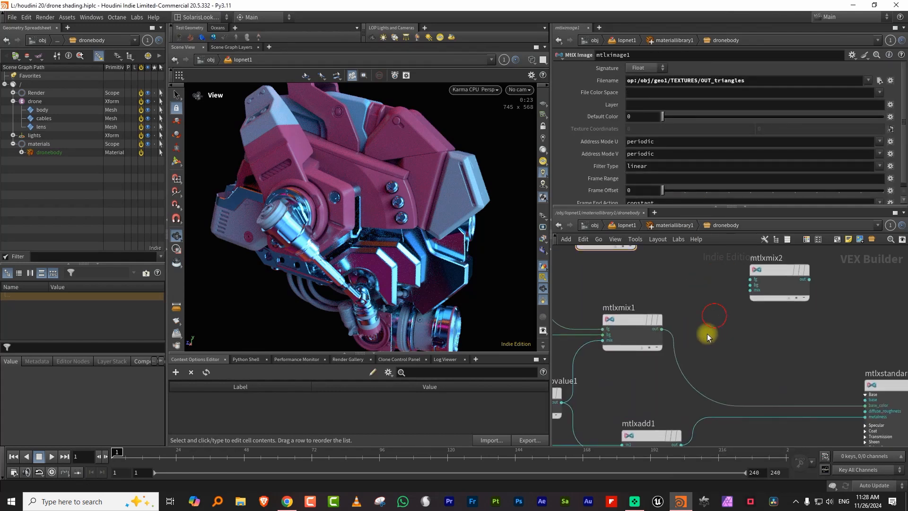
{"action": "left_click", "coordinate": [663, 329]}
{"action": "left_click", "coordinate": [742, 287]}
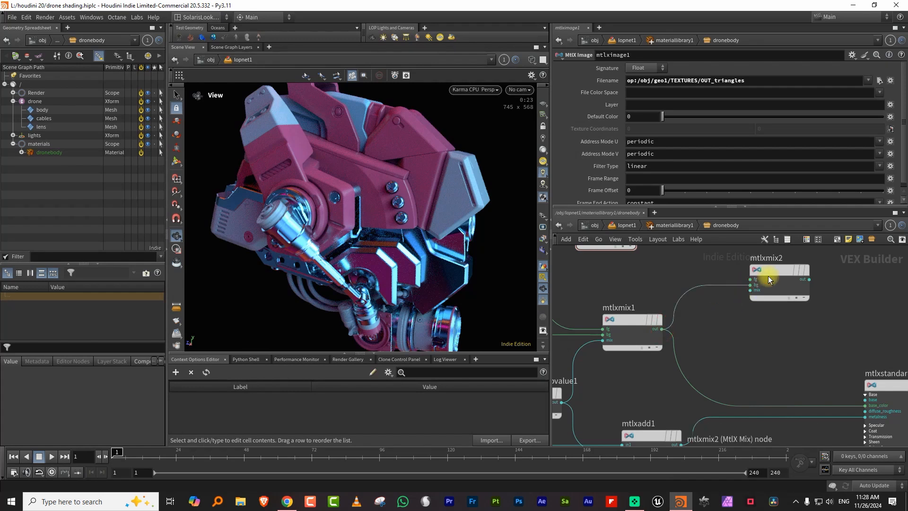
{"action": "left_click_drag", "start_coordinate": [768, 276], "coordinate": [768, 316]}
Add a Constant node above mtlxmix1 and set its constant type to Color
{"action": "key", "text": "Tab"}
{"action": "type", "text": "conns"}
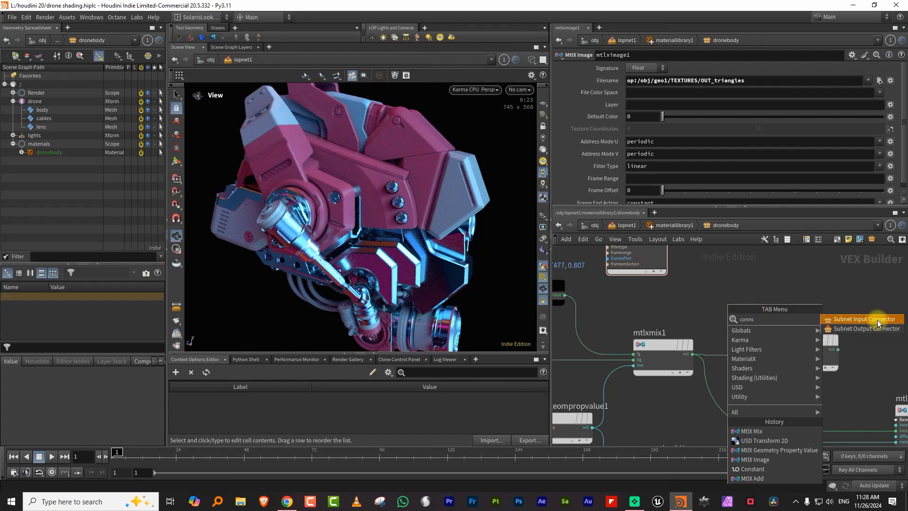
{"action": "left_click", "coordinate": [783, 285]}
{"action": "key", "text": "Tab"}
{"action": "left_click", "coordinate": [681, 300]}
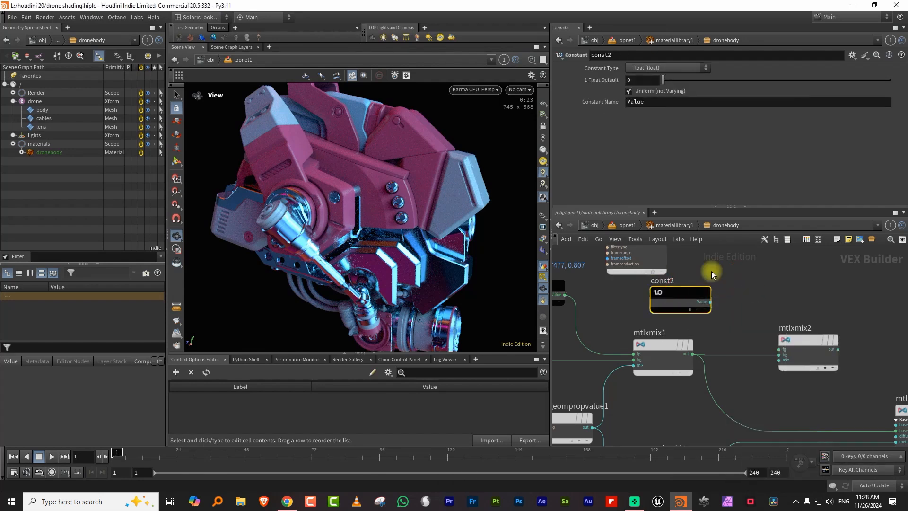
{"action": "left_click", "coordinate": [661, 68]}
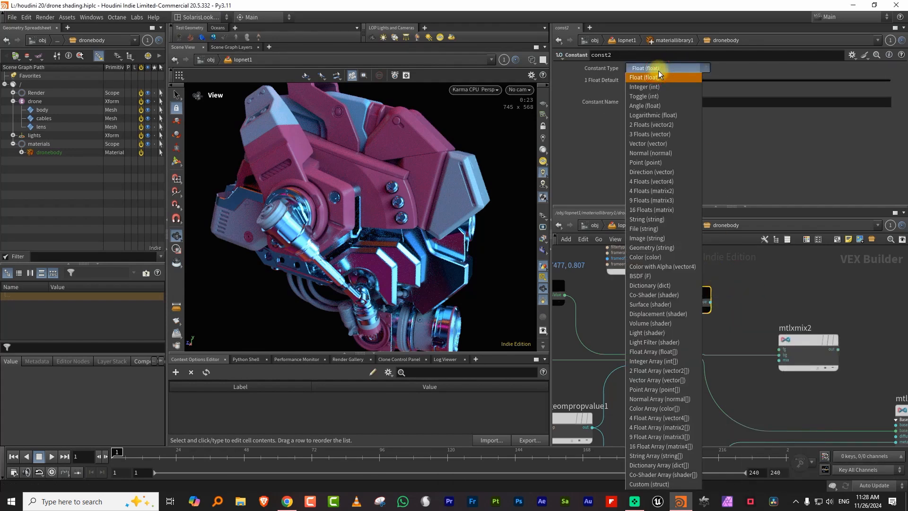
{"action": "left_click", "coordinate": [645, 257]}
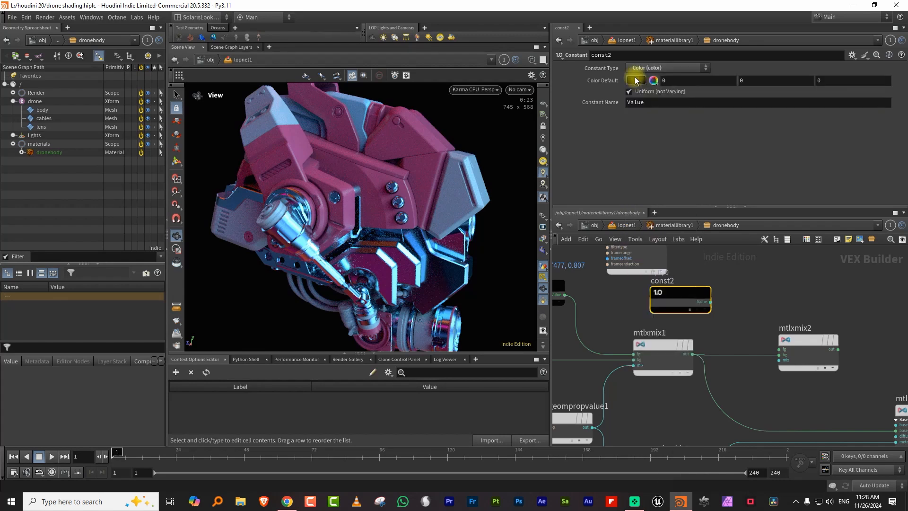
Set const2's color to 0.788, 0.474888, 0.092196 and wire it into the fg input of mtlxmix2
{"action": "left_click", "coordinate": [630, 78]}
{"action": "left_click", "coordinate": [587, 154]}
{"action": "left_click", "coordinate": [690, 166]}
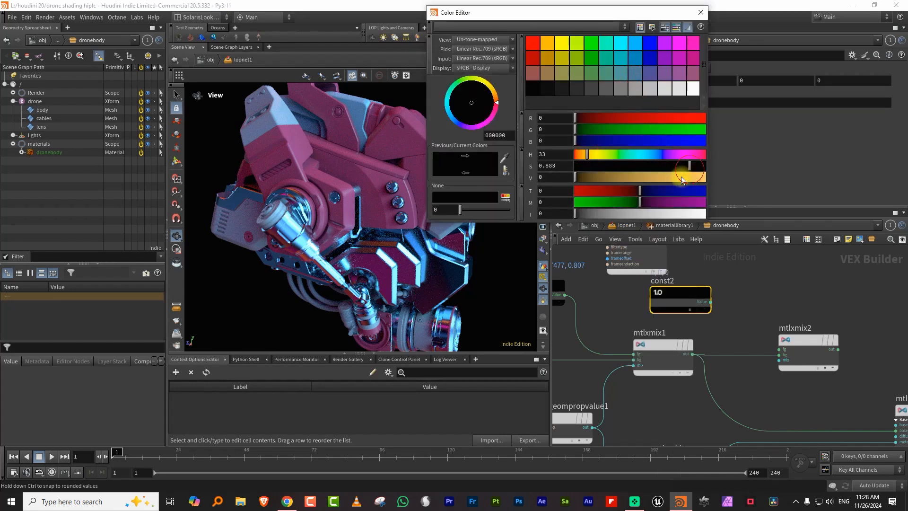
{"action": "left_click", "coordinate": [678, 177]}
{"action": "left_click", "coordinate": [711, 302]}
{"action": "left_click", "coordinate": [779, 349]}
Wire mtlximage1 into the mix input of mtlxmix2, and mtlxmix2's output into base_color of mtlxstandard_surface
{"action": "middle_click_drag", "start_coordinate": [725, 253], "coordinate": [698, 294]}
{"action": "middle_click_drag", "start_coordinate": [652, 266], "coordinate": [667, 286]}
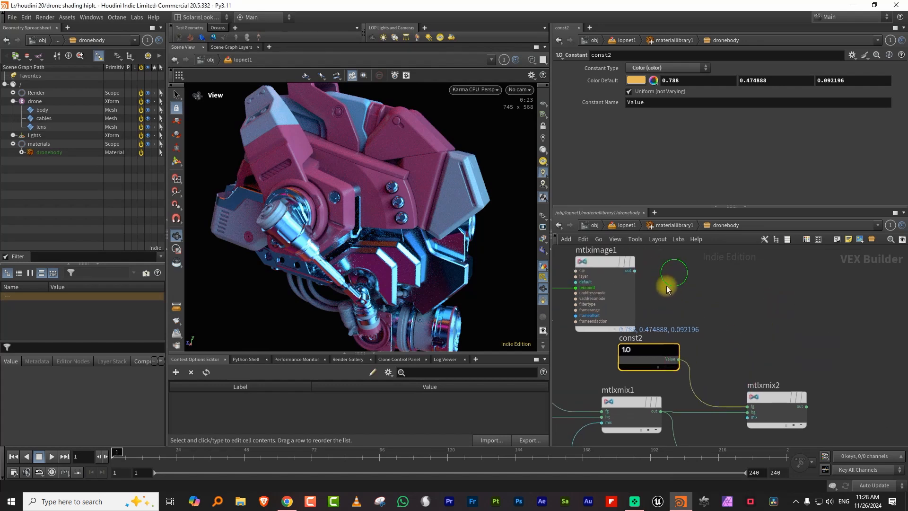
{"action": "left_click", "coordinate": [635, 272]}
{"action": "left_click", "coordinate": [747, 419]}
{"action": "middle_click_drag", "start_coordinate": [822, 340], "coordinate": [710, 251]}
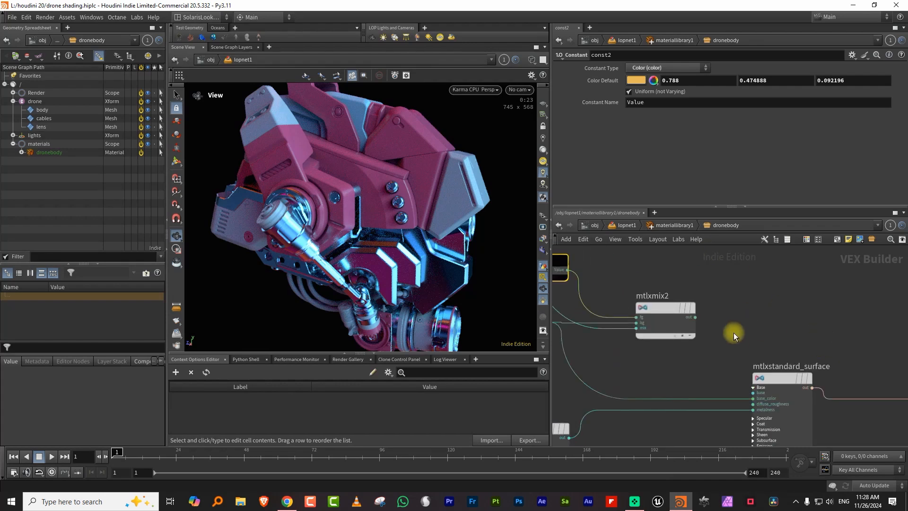
{"action": "left_click", "coordinate": [694, 318]}
{"action": "left_click", "coordinate": [753, 398]}
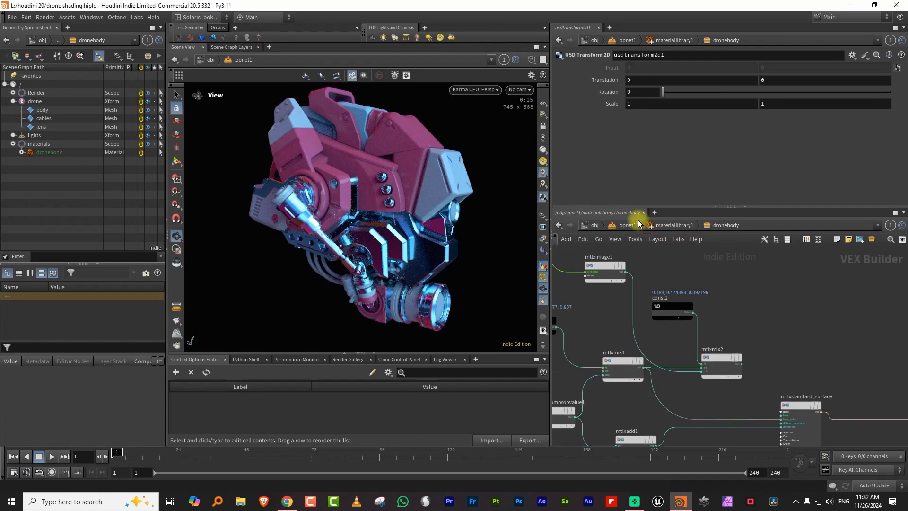
Check the OUT_TRIANGLES tile pattern in geo1's TEXTURES network and return to the dronebody material network
{"action": "left_click", "coordinate": [627, 225]}
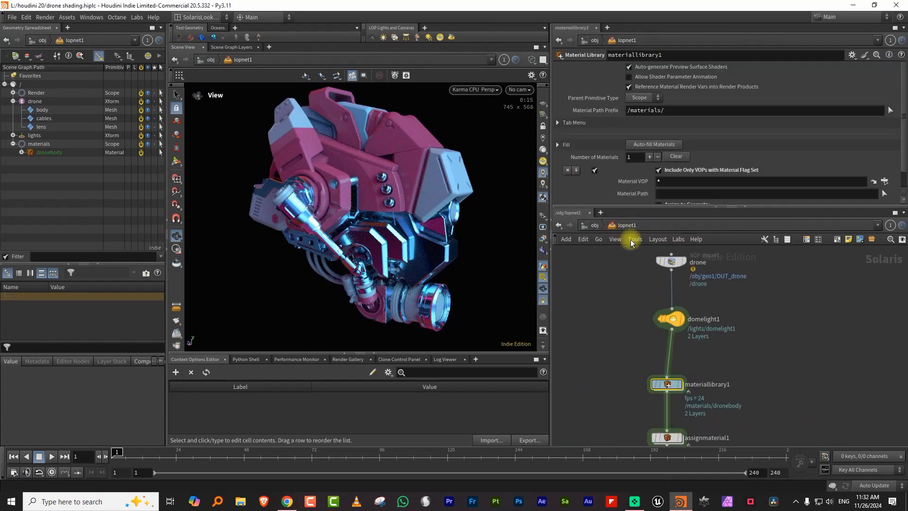
{"action": "left_click", "coordinate": [596, 225]}
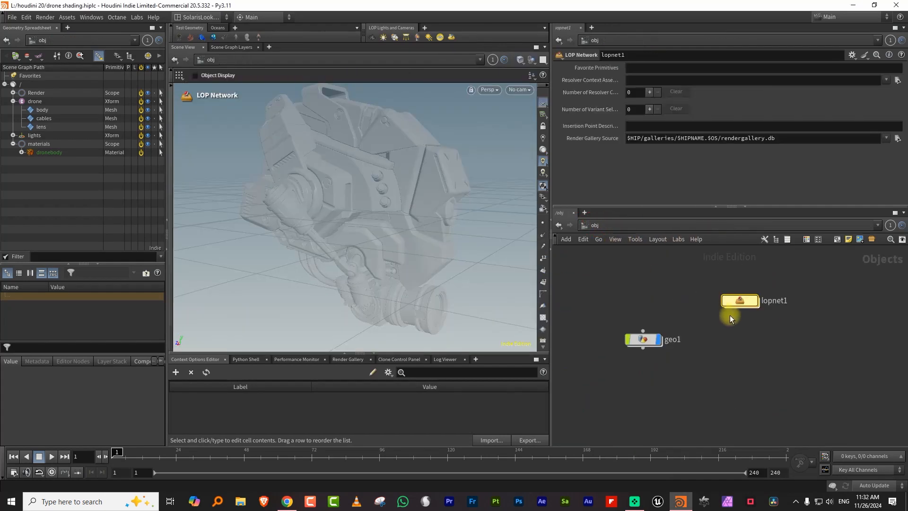
{"action": "double_click", "coordinate": [645, 340]}
{"action": "double_click", "coordinate": [699, 335]}
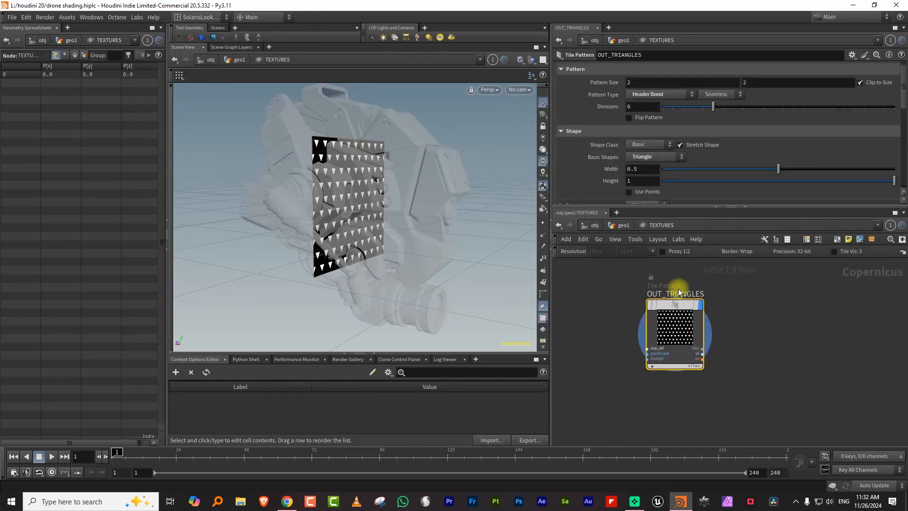
{"action": "mouse_move", "coordinate": [703, 307]}
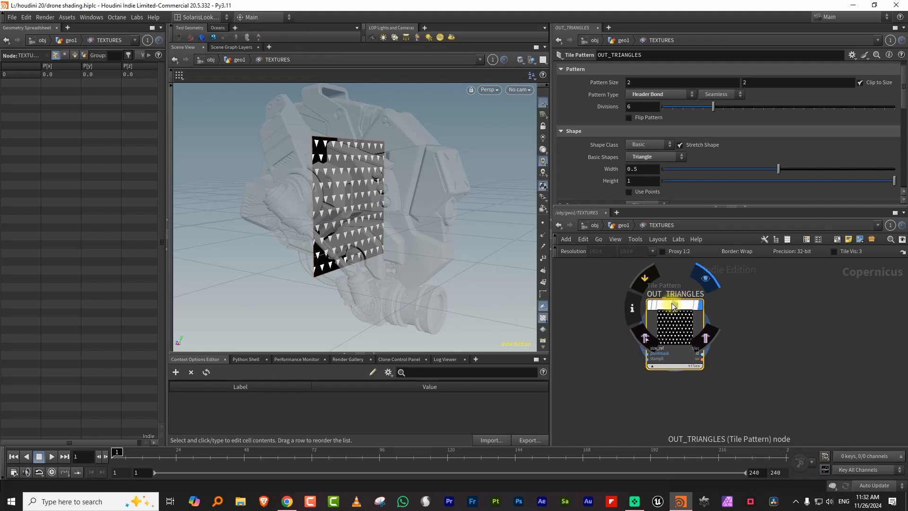
{"action": "left_click", "coordinate": [596, 225]}
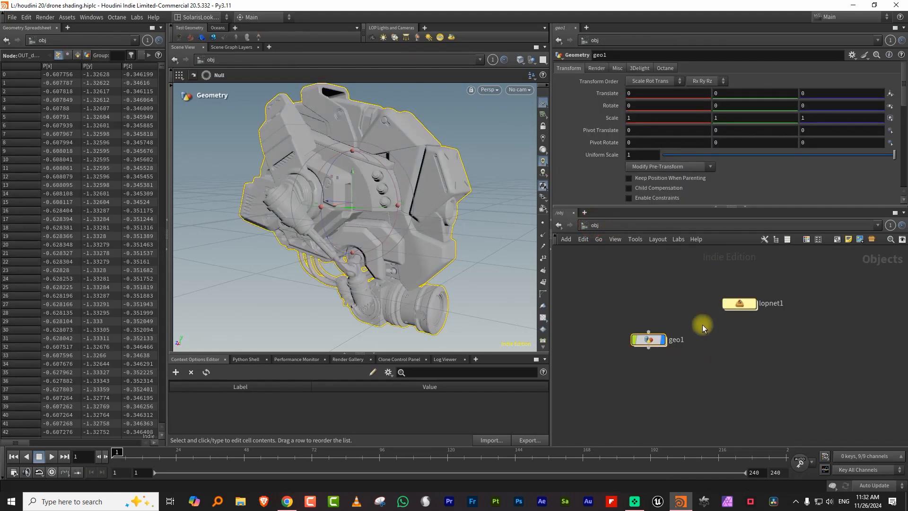
{"action": "double_click", "coordinate": [751, 304]}
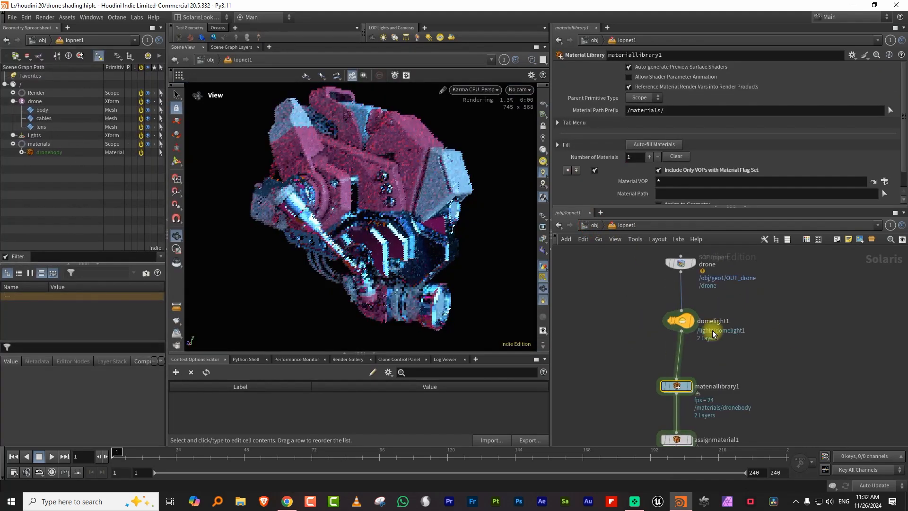
{"action": "double_click", "coordinate": [683, 385]}
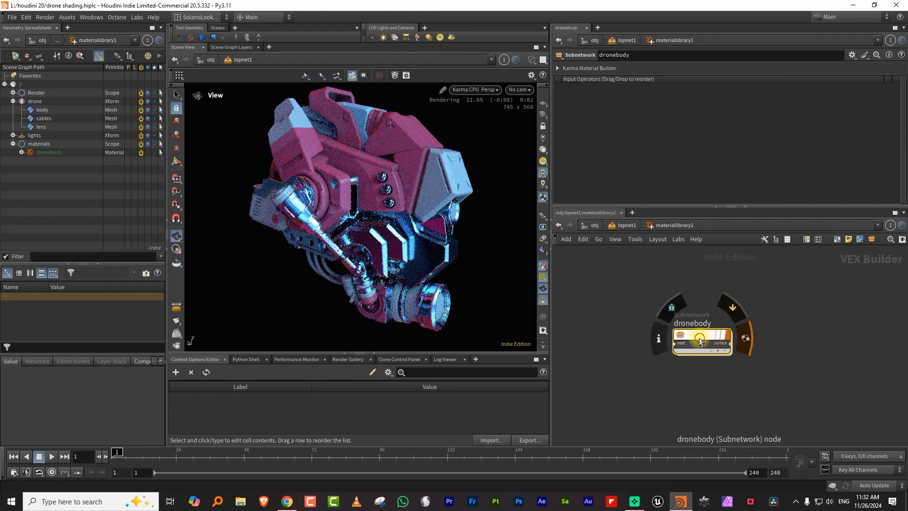
{"action": "double_click", "coordinate": [699, 340]}
Wire mtlximage1's output directly into the base_color input of mtlxstandard_surface to preview the pattern
{"action": "scroll", "coordinate": [743, 319], "scroll_direction": "down", "scroll_amount": 3}
{"action": "left_click", "coordinate": [666, 292]}
{"action": "left_click", "coordinate": [665, 287]}
{"action": "scroll", "coordinate": [774, 376], "scroll_direction": "up", "scroll_amount": 4}
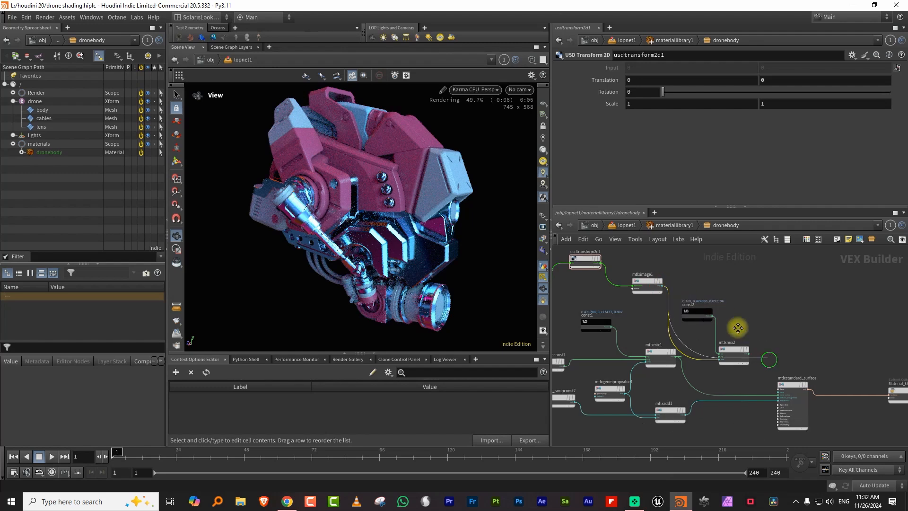
{"action": "left_click", "coordinate": [747, 358]}
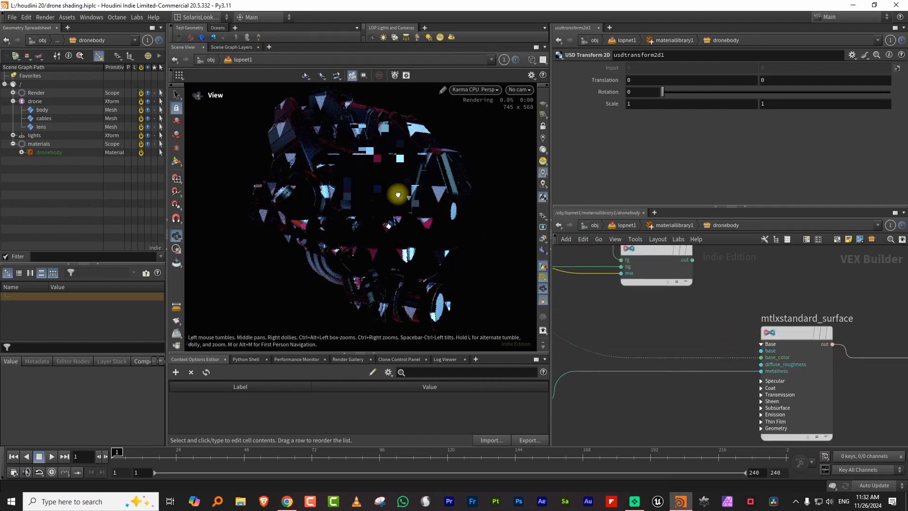
Set the scale of usdtransform2d1 to 10 in both directions
{"action": "middle_click_drag", "start_coordinate": [639, 325], "coordinate": [763, 349]}
{"action": "right_click_drag", "start_coordinate": [767, 348], "coordinate": [724, 351]}
{"action": "middle_click_drag", "start_coordinate": [672, 292], "coordinate": [701, 361]}
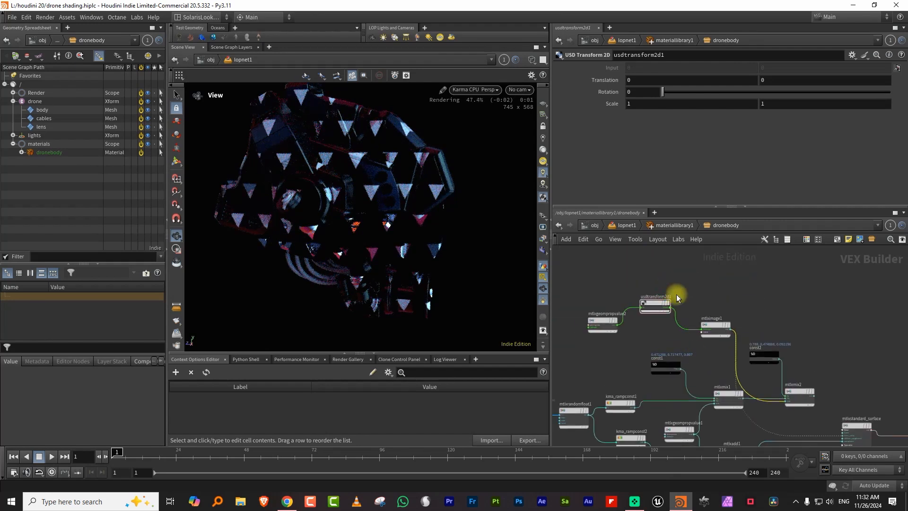
{"action": "right_click_drag", "start_coordinate": [674, 293], "coordinate": [694, 283]}
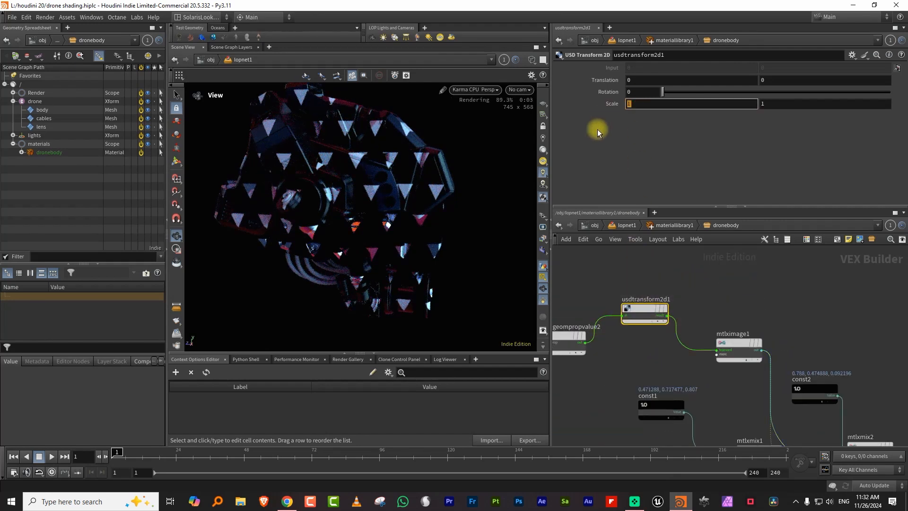
{"action": "type", "text": "10"}
{"action": "key", "text": "Tab"}
{"action": "type", "text": "10"}
{"action": "key", "text": "Return"}
Wire mtlxmix2's output into the base_color input of mtlxstandard_surface and inspect the rendered body closely
{"action": "middle_click_drag", "start_coordinate": [885, 378], "coordinate": [740, 288]}
{"action": "right_click_drag", "start_coordinate": [765, 353], "coordinate": [789, 338]}
{"action": "left_click", "coordinate": [739, 370]}
{"action": "middle_click_drag", "start_coordinate": [781, 367], "coordinate": [720, 299]}
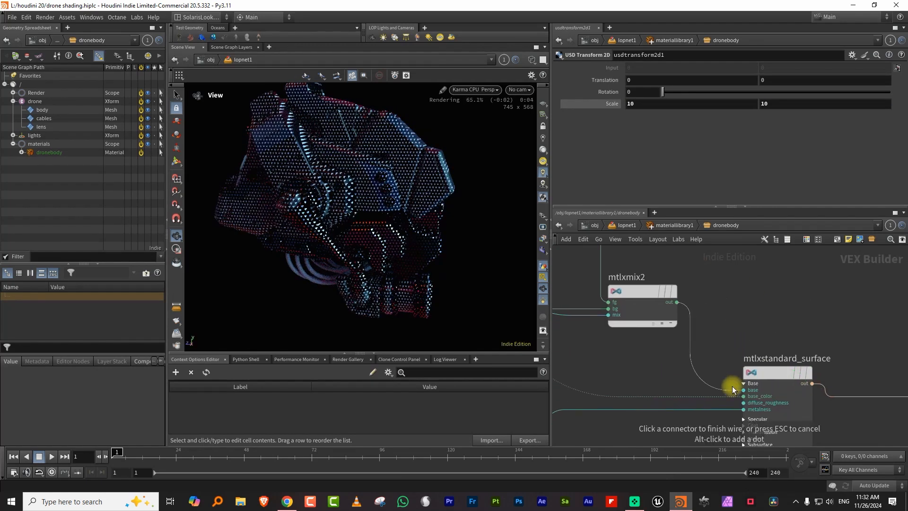
{"action": "left_click", "coordinate": [742, 390]}
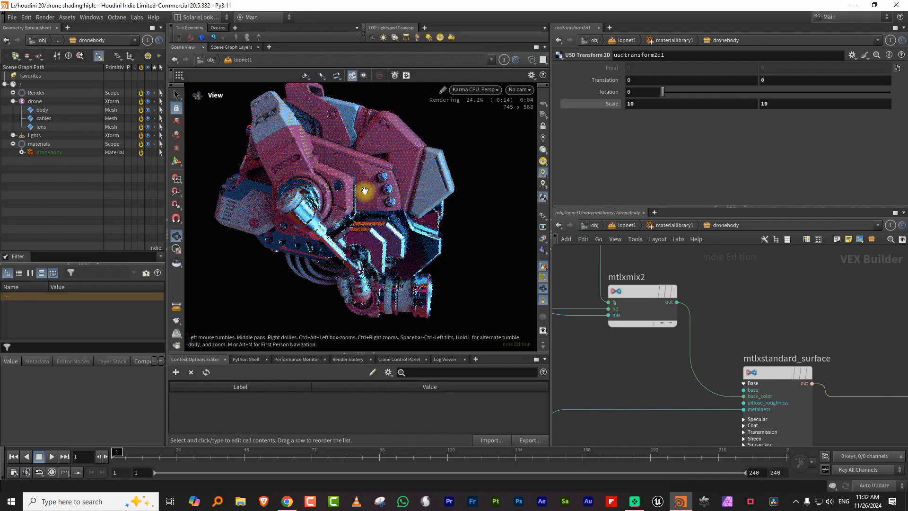
{"action": "right_click_drag", "start_coordinate": [366, 191], "coordinate": [447, 156]}
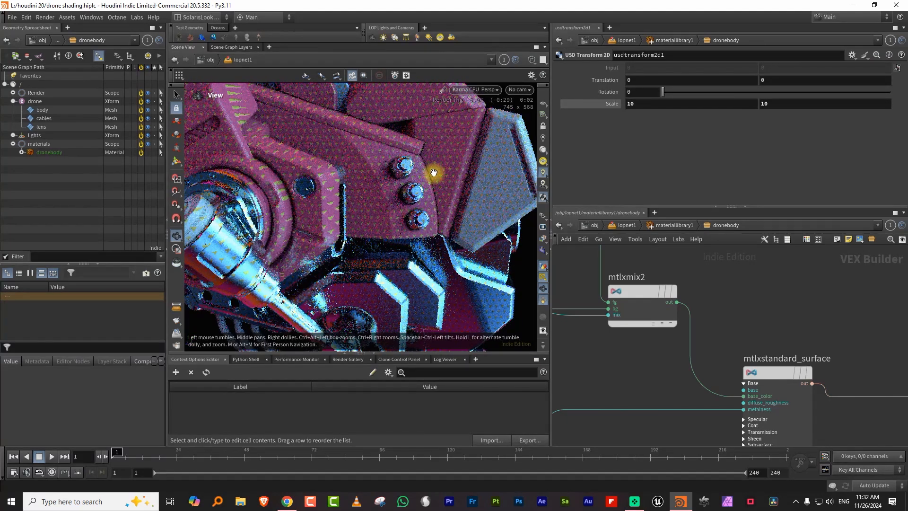
{"action": "mouse_move", "coordinate": [418, 174]}
{"action": "right_mouse_down"}
{"action": "mouse_move", "coordinate": [375, 197]}
{"action": "mouse_move", "coordinate": [408, 198]}
{"action": "mouse_move", "coordinate": [379, 199]}
{"action": "mouse_move", "coordinate": [419, 177]}
{"action": "right_mouse_up"}
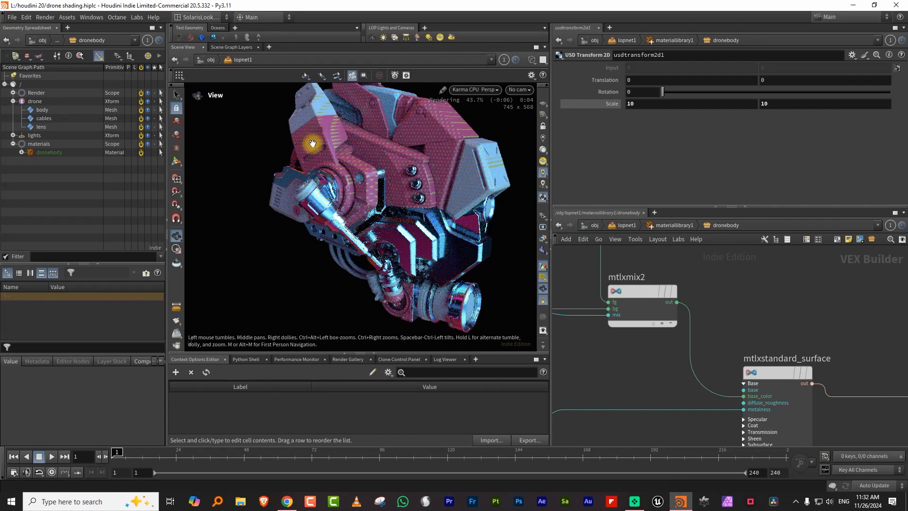
Move const2 below the wire running from mtlxmix1 to mtlxmix2
{"action": "middle_click_drag", "start_coordinate": [697, 266], "coordinate": [776, 345]}
{"action": "scroll", "coordinate": [822, 323], "scroll_direction": "down", "scroll_amount": 4}
{"action": "scroll", "coordinate": [717, 304], "scroll_direction": "down", "scroll_amount": 2}
{"action": "left_click_drag", "start_coordinate": [721, 308], "coordinate": [716, 385]}
{"action": "left_click_drag", "start_coordinate": [771, 344], "coordinate": [773, 344]}
Add a MtlX Geometry Property Value node above const1 with geomprop set to sides
{"action": "middle_click_drag", "start_coordinate": [722, 292], "coordinate": [790, 332]}
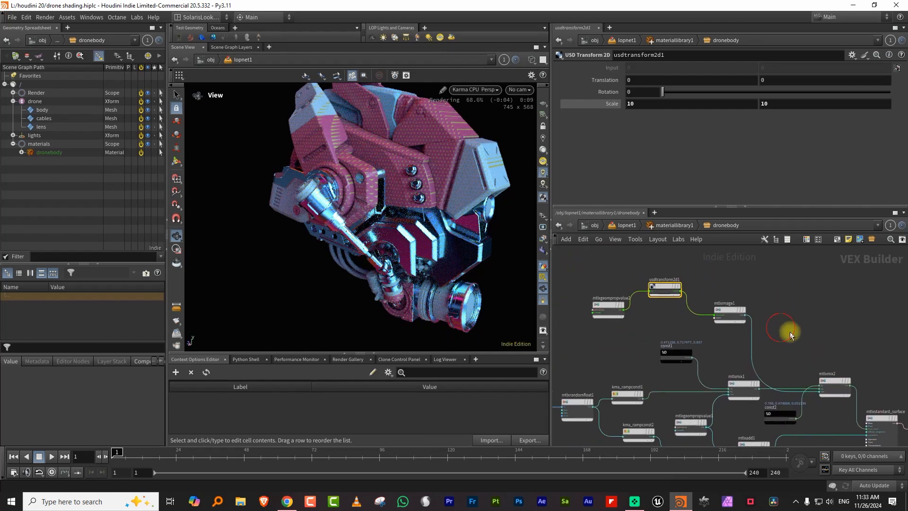
{"action": "scroll", "coordinate": [785, 310], "scroll_direction": "up", "scroll_amount": 3}
{"action": "key", "text": "Tab"}
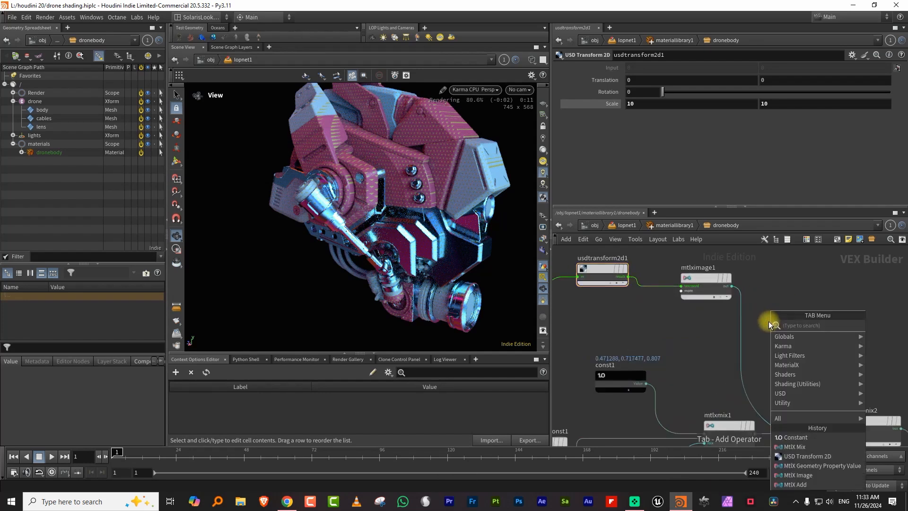
{"action": "type", "text": "geo"}
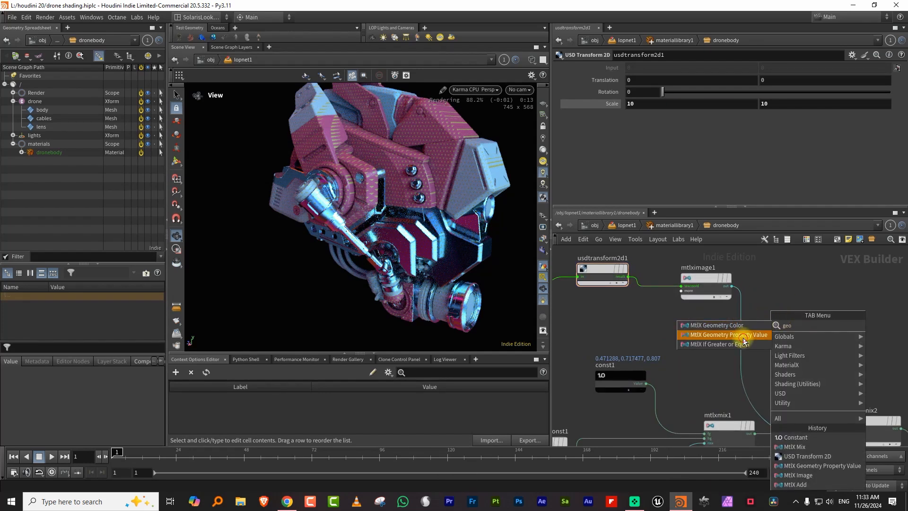
{"action": "left_click", "coordinate": [744, 335]}
{"action": "left_click", "coordinate": [661, 319]}
{"action": "left_click", "coordinate": [649, 80]}
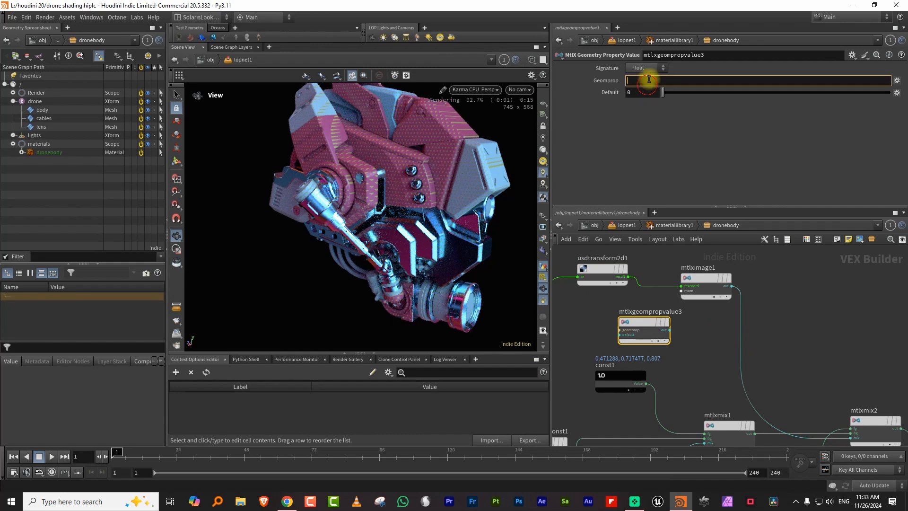
Insert a MtlX Multiply node between mtlximage1 and mtlxmix2, with mtlxgeompropvalue3 wired into its second input
{"action": "left_click_drag", "start_coordinate": [705, 279], "coordinate": [697, 252]}
{"action": "key", "text": "Tab"}
{"action": "type", "text": "mul"}
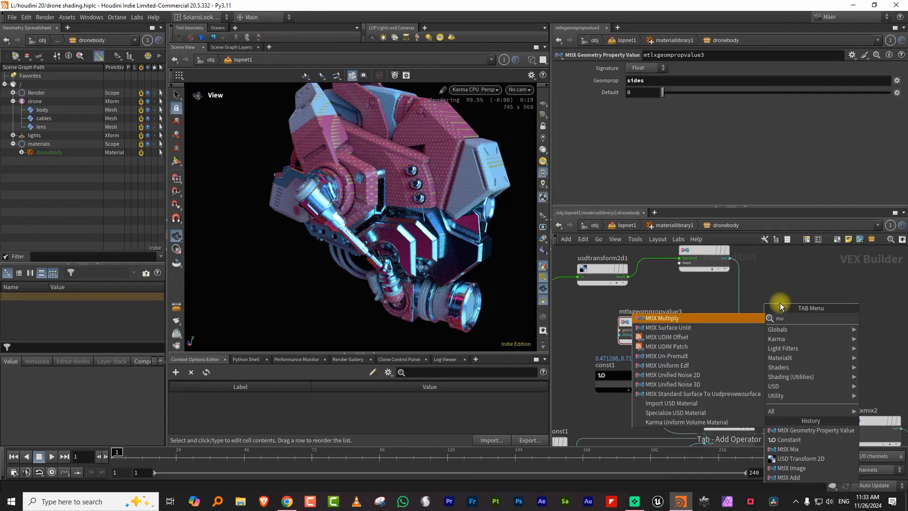
{"action": "left_click", "coordinate": [752, 317]}
{"action": "left_click", "coordinate": [761, 302]}
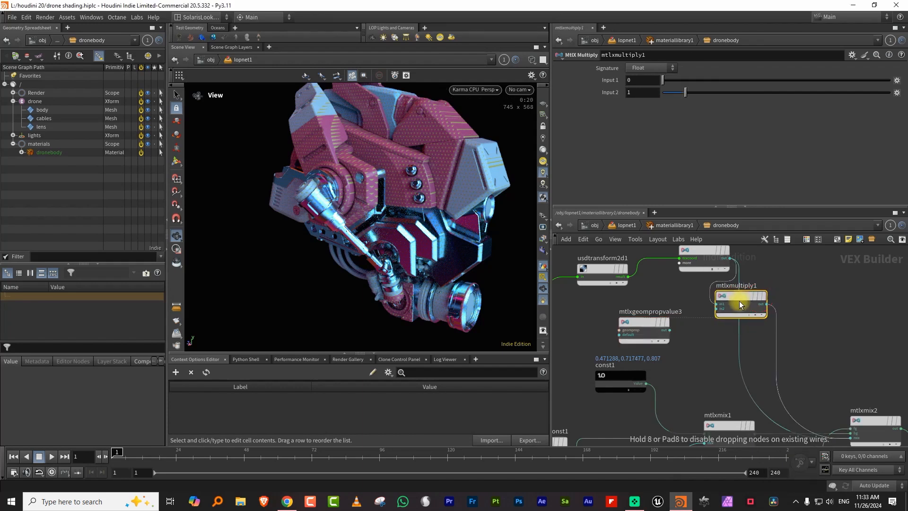
{"action": "left_click", "coordinate": [670, 330]}
{"action": "left_click", "coordinate": [766, 314]}
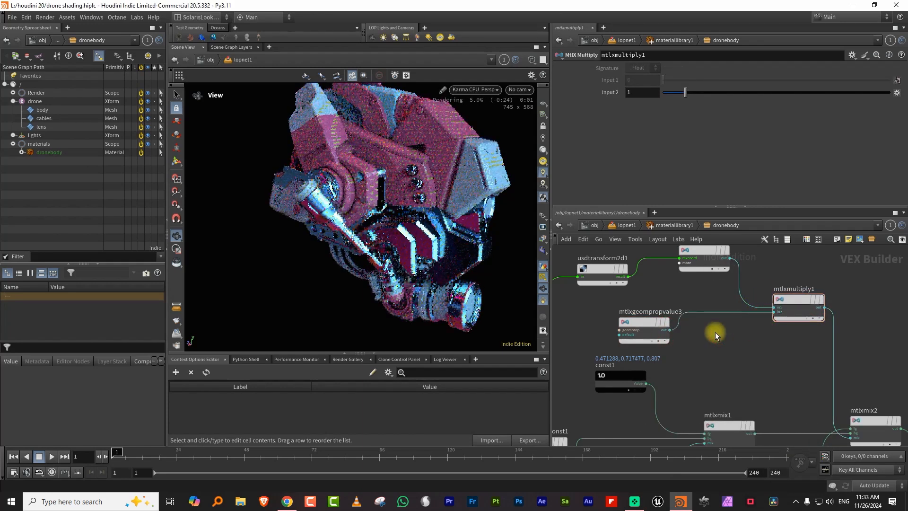
{"action": "right_click_drag", "start_coordinate": [407, 133], "coordinate": [415, 130]}
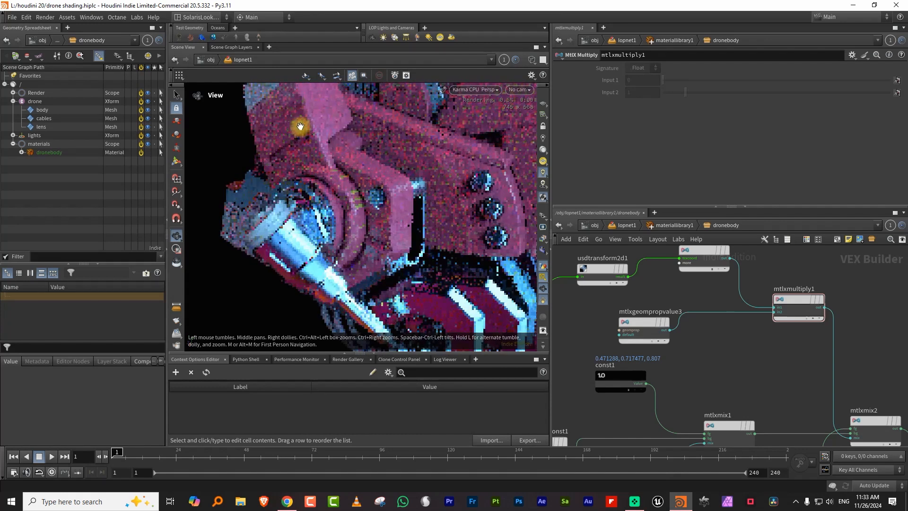
{"action": "middle_click_drag", "start_coordinate": [357, 167], "coordinate": [315, 210]}
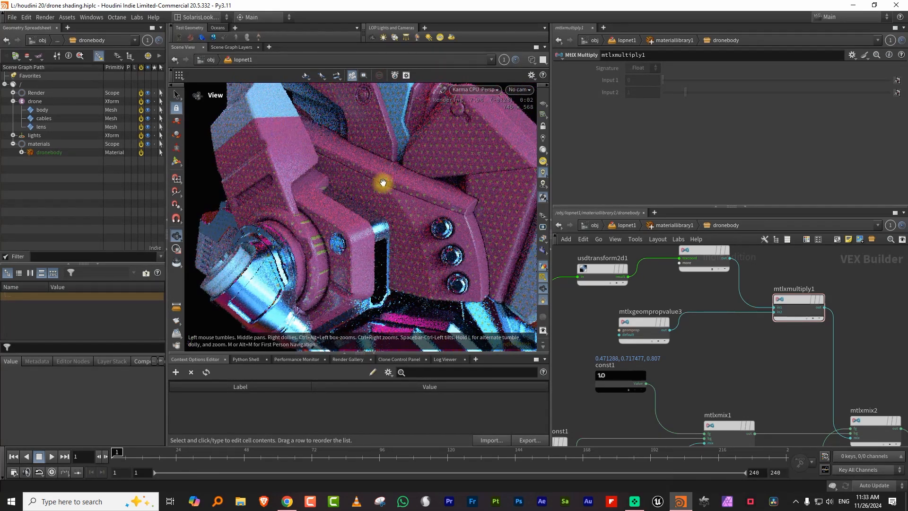
Examine the dotted pattern on the drone's body panels and the color ramp of kma_rampconst1 that drives them
{"action": "right_click_drag", "start_coordinate": [381, 183], "coordinate": [353, 201]}
{"action": "left_click_drag", "start_coordinate": [353, 200], "coordinate": [424, 199]}
{"action": "middle_click_drag", "start_coordinate": [763, 354], "coordinate": [786, 354]}
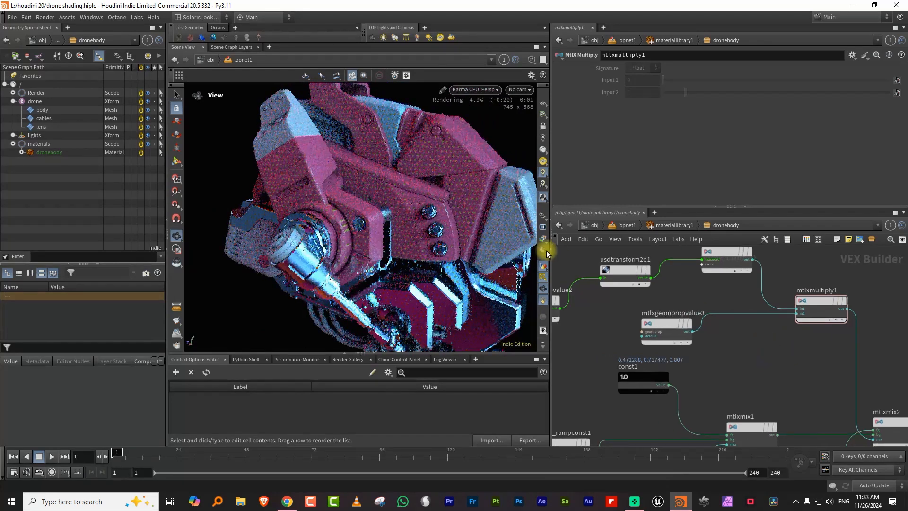
{"action": "left_click_drag", "start_coordinate": [464, 210], "coordinate": [365, 146]}
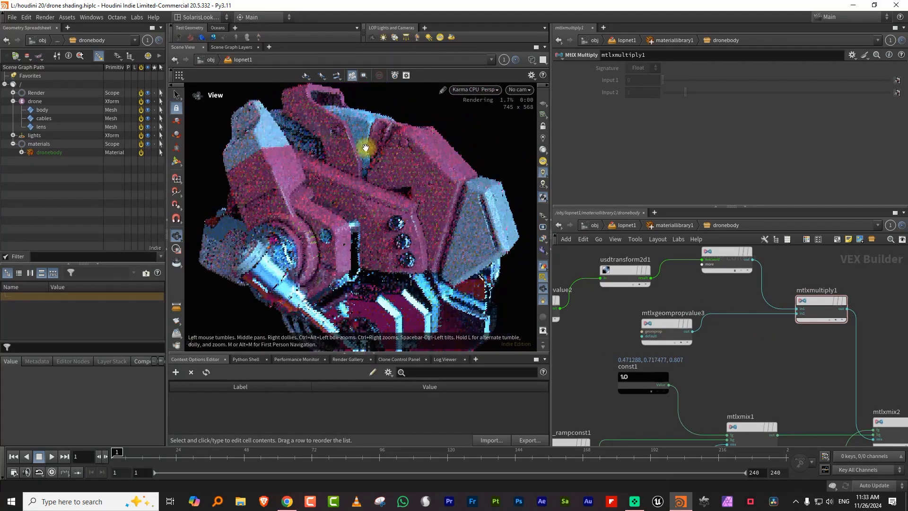
{"action": "middle_click_drag", "start_coordinate": [754, 376], "coordinate": [775, 310]}
{"action": "scroll", "coordinate": [764, 313], "scroll_direction": "down", "scroll_amount": 1}
{"action": "left_click", "coordinate": [630, 366]}
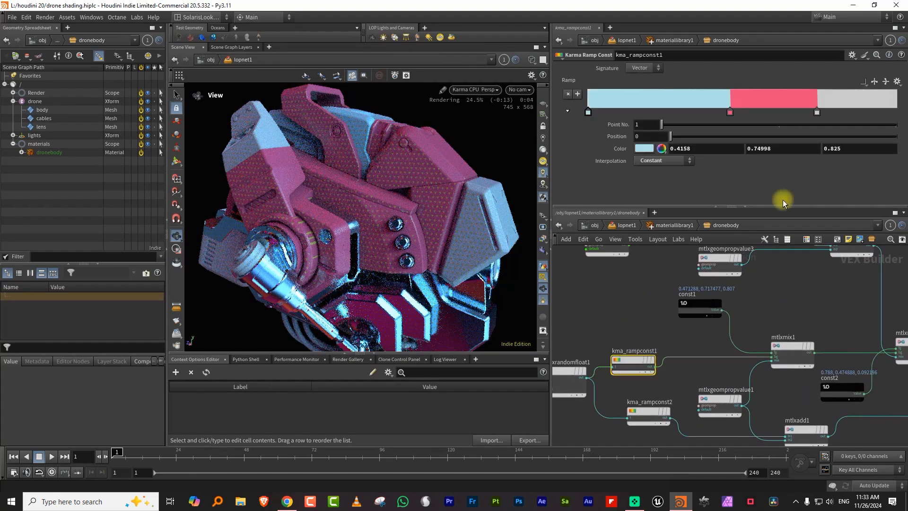
{"action": "scroll", "coordinate": [796, 327], "scroll_direction": "down", "scroll_amount": 2}
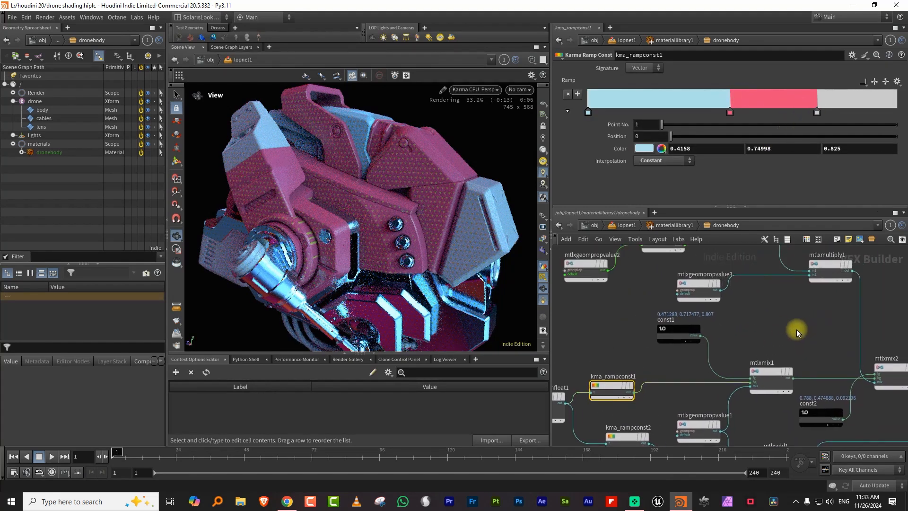
Add a Karma Ramp Const node above kma_rampconst1 and feed it from the mtlxrandomfloat1 output
{"action": "scroll", "coordinate": [677, 327], "scroll_direction": "up", "scroll_amount": 2}
{"action": "key", "text": "Tab"}
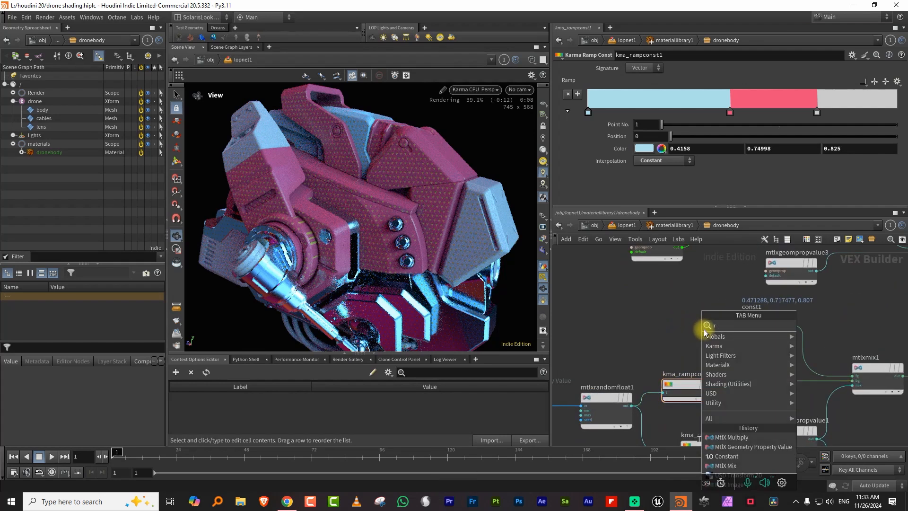
{"action": "type", "text": "ramp"}
{"action": "left_click", "coordinate": [817, 327]}
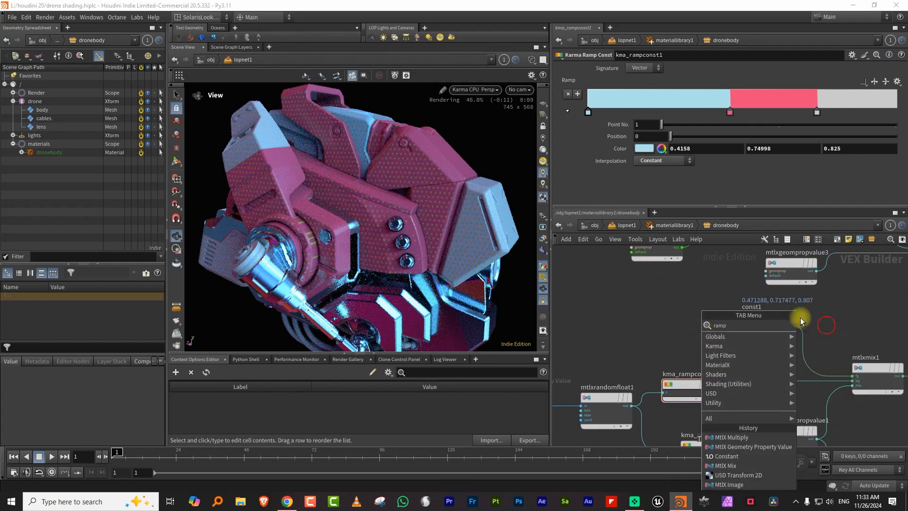
{"action": "left_click", "coordinate": [675, 312]}
{"action": "left_click_drag", "start_coordinate": [629, 406], "coordinate": [672, 335]}
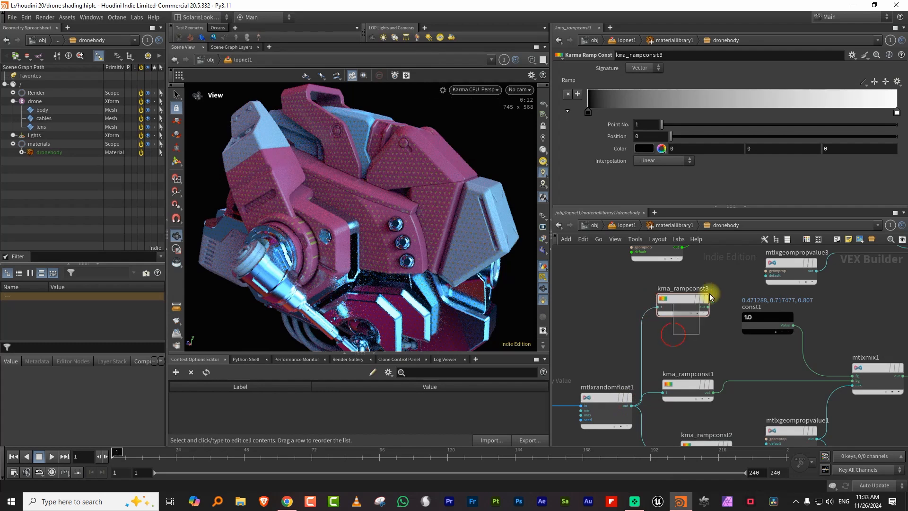
Set the new ramp's signature to Float and shape it into a value-1 band between positions of about 0.42 and 0.64
{"action": "left_click", "coordinate": [636, 88]}
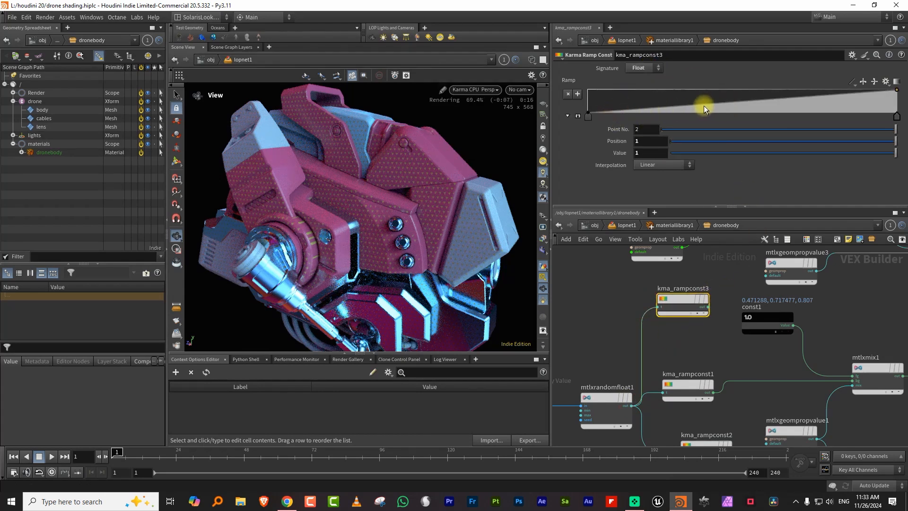
{"action": "left_click_drag", "start_coordinate": [724, 104], "coordinate": [724, 85]}
{"action": "left_click", "coordinate": [736, 111]}
{"action": "left_click", "coordinate": [780, 88]}
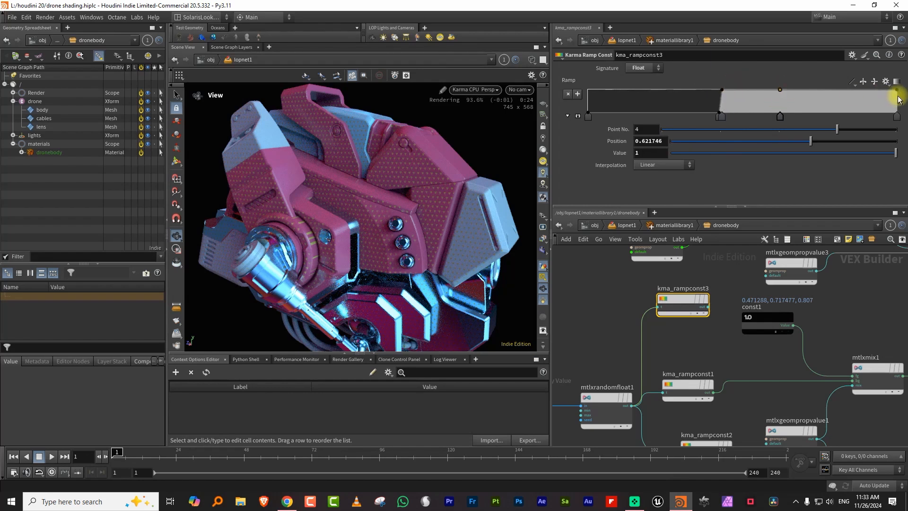
{"action": "left_click_drag", "start_coordinate": [888, 101], "coordinate": [787, 124]}
Insert a MtlX Multiply node into the connection between mtlxmultiply1 and mtlxmix2
{"action": "scroll", "coordinate": [685, 316], "scroll_direction": "down", "scroll_amount": 3}
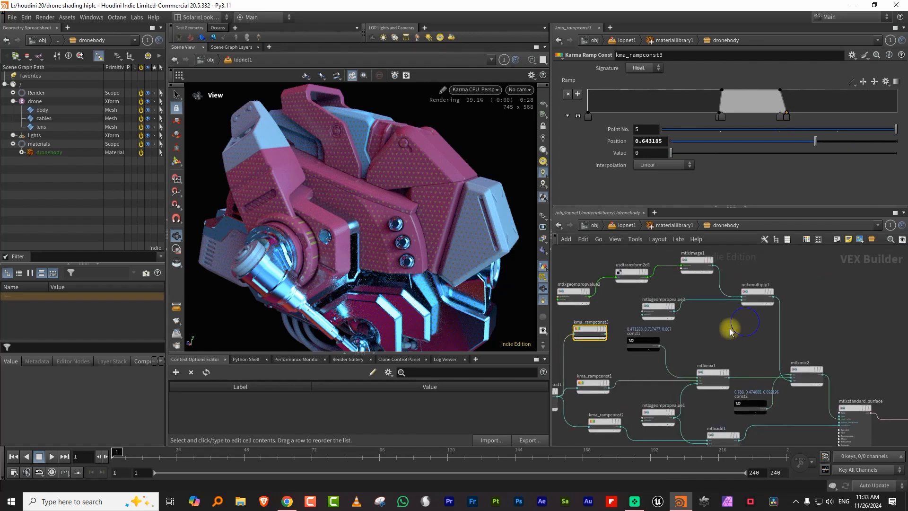
{"action": "key", "text": "Tab"}
{"action": "type", "text": "mul"}
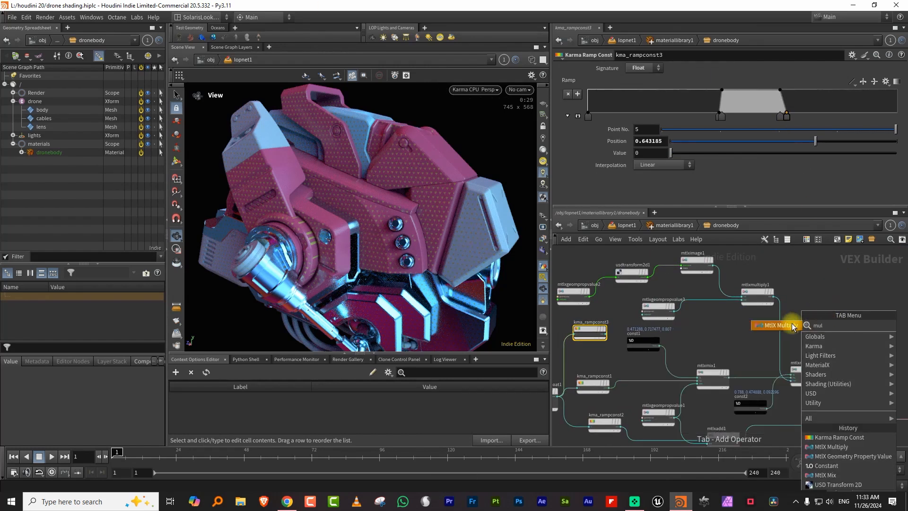
{"action": "left_click", "coordinate": [793, 324]}
{"action": "left_click", "coordinate": [783, 326]}
{"action": "left_click_drag", "start_coordinate": [582, 257], "coordinate": [669, 270]}
{"action": "left_click_drag", "start_coordinate": [597, 330], "coordinate": [664, 307]}
Connect the kma_rampconst3 output to the second input of mtlxmultiply2
{"action": "scroll", "coordinate": [725, 308], "scroll_direction": "up", "scroll_amount": 3}
{"action": "left_click", "coordinate": [745, 299]}
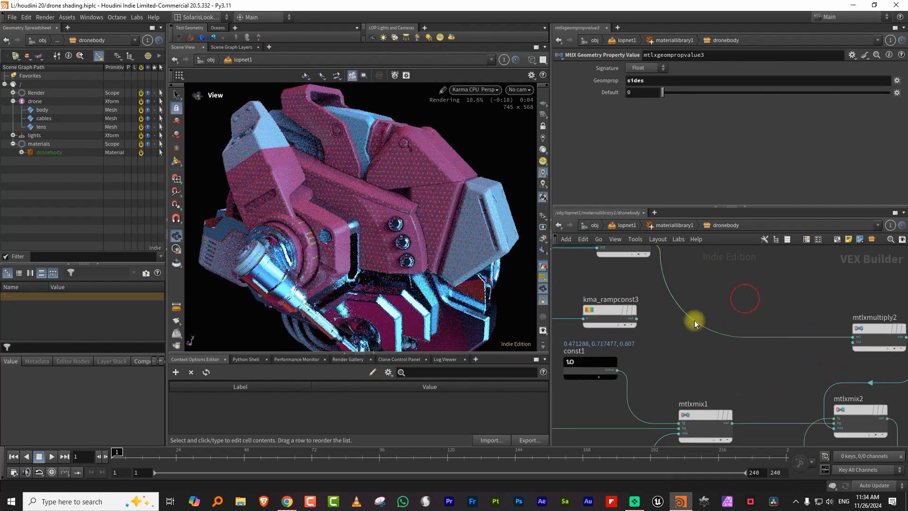
{"action": "left_click", "coordinate": [637, 320]}
{"action": "left_click", "coordinate": [854, 337]}
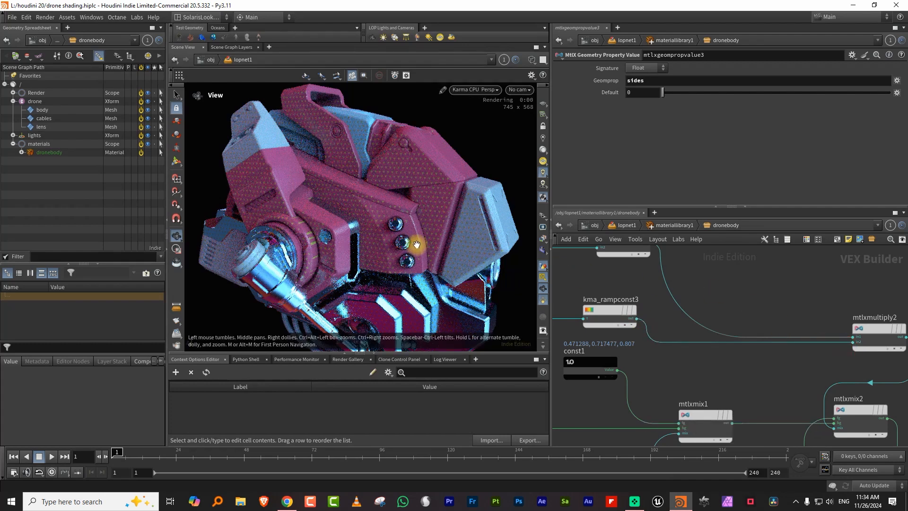
Inspect from several angles where the dotted pattern falls on the drone's panels
{"action": "scroll", "coordinate": [496, 215], "scroll_direction": "up", "scroll_amount": 5}
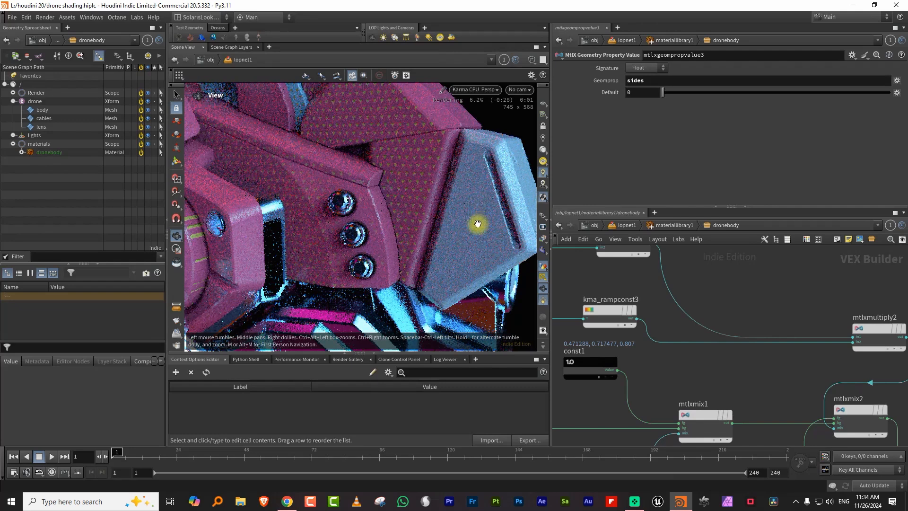
{"action": "right_click_drag", "start_coordinate": [473, 226], "coordinate": [352, 262]}
{"action": "left_click_drag", "start_coordinate": [452, 244], "coordinate": [414, 214]}
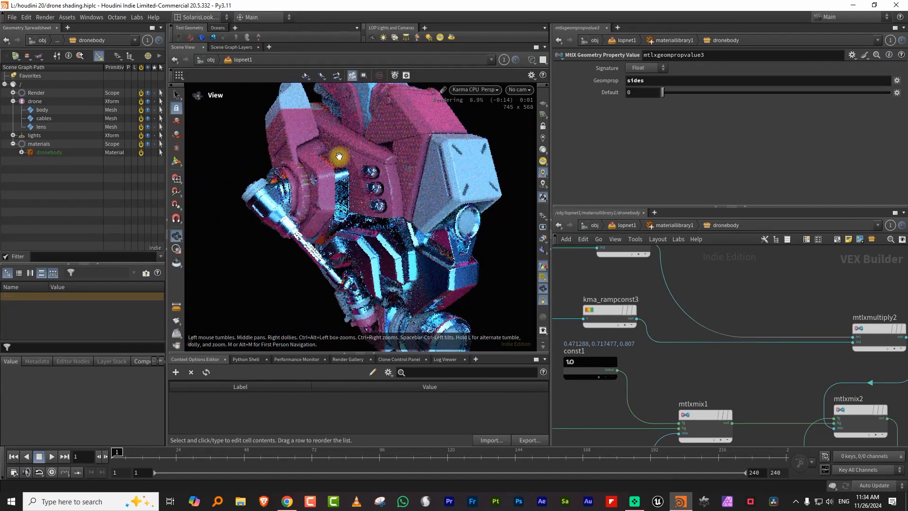
{"action": "left_click_drag", "start_coordinate": [319, 182], "coordinate": [430, 211]}
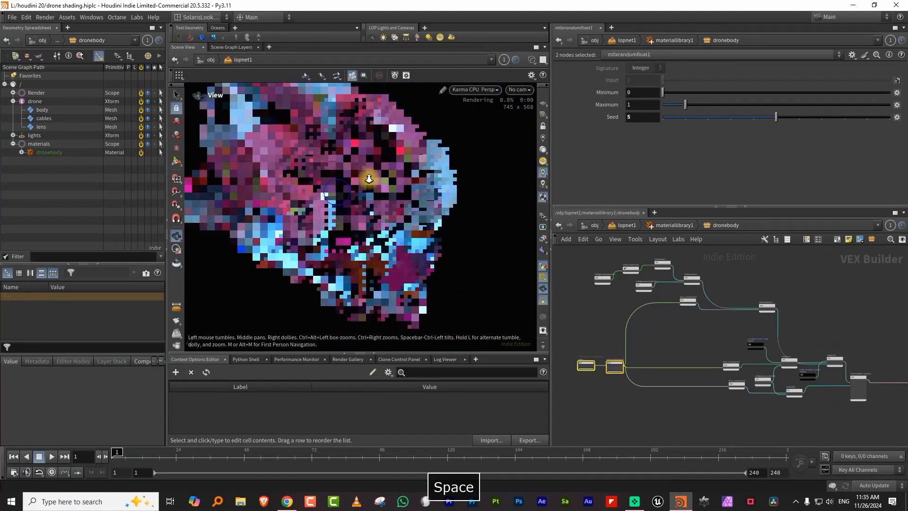
{"action": "left_click_drag", "start_coordinate": [371, 173], "coordinate": [399, 184]}
Move kma_rampconst1 clear of its neighbouring nodes, color it light red and rename it DRONE_BASE_COLOR
{"action": "left_click_drag", "start_coordinate": [700, 326], "coordinate": [743, 302]}
{"action": "right_click_drag", "start_coordinate": [705, 316], "coordinate": [731, 302]}
{"action": "left_click_drag", "start_coordinate": [787, 334], "coordinate": [709, 347]}
{"action": "scroll", "coordinate": [729, 333], "scroll_direction": "up", "scroll_amount": 3}
{"action": "key", "text": "c"}
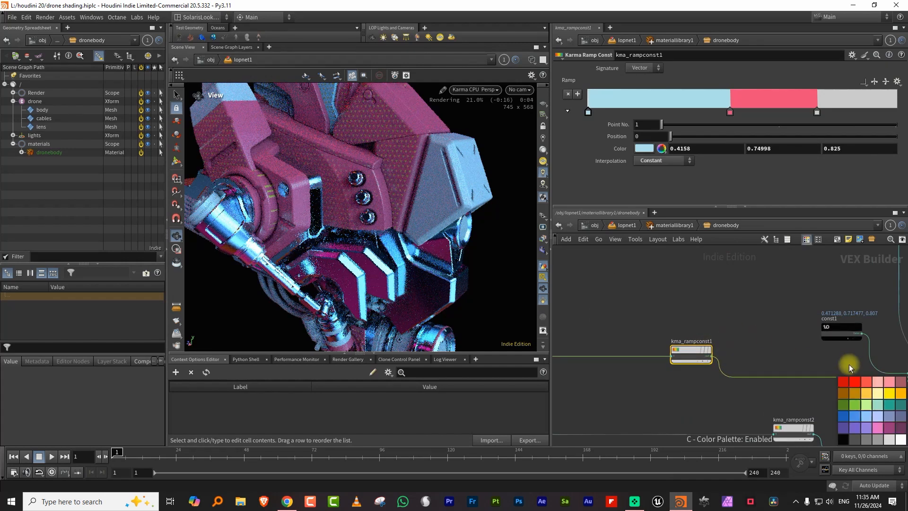
{"action": "left_click", "coordinate": [867, 381]}
{"action": "double_click", "coordinate": [701, 340]}
{"action": "type", "text": "DRONE_BASE_COLOR"}
{"action": "key", "text": "Return"}
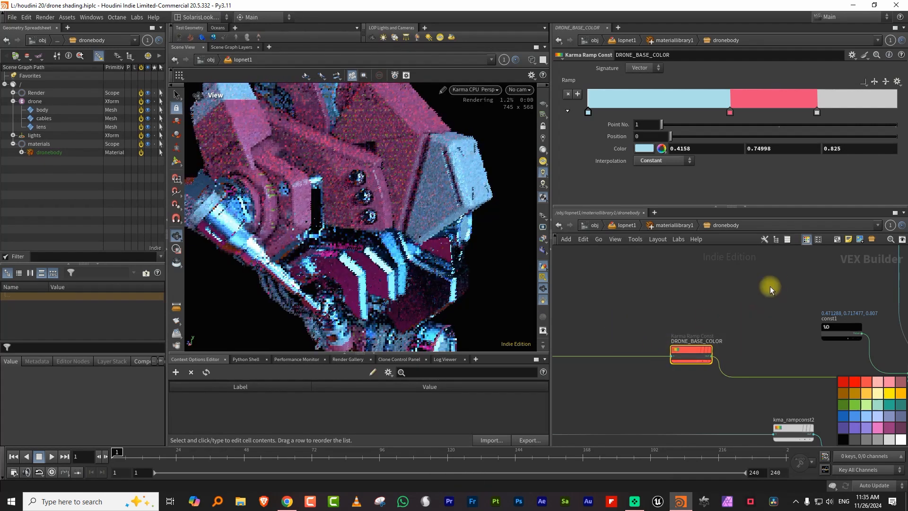
Try a seed of 6 on mtlxrandomfloat1 and inspect the dotted panels up close
{"action": "middle_click_drag", "start_coordinate": [638, 287], "coordinate": [781, 260]}
{"action": "left_click", "coordinate": [624, 351]}
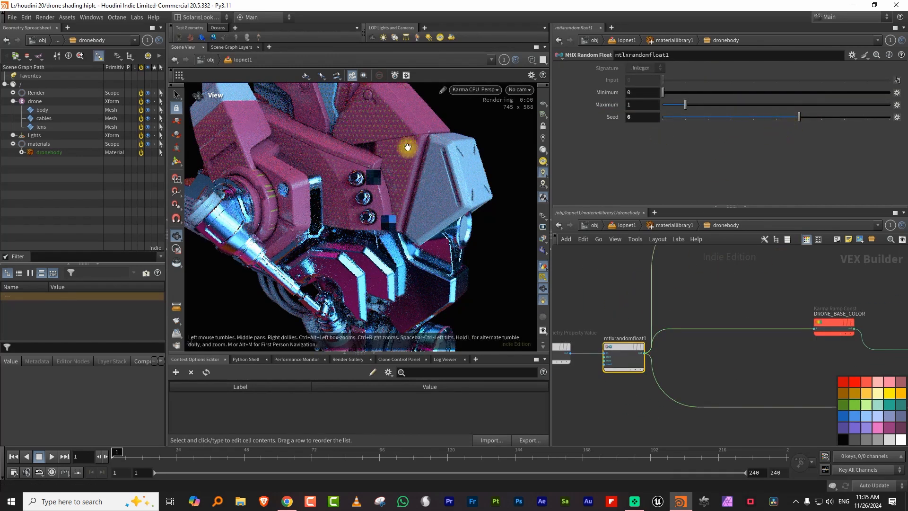
{"action": "left_click_drag", "start_coordinate": [407, 146], "coordinate": [379, 136]}
{"action": "key", "text": "space"}
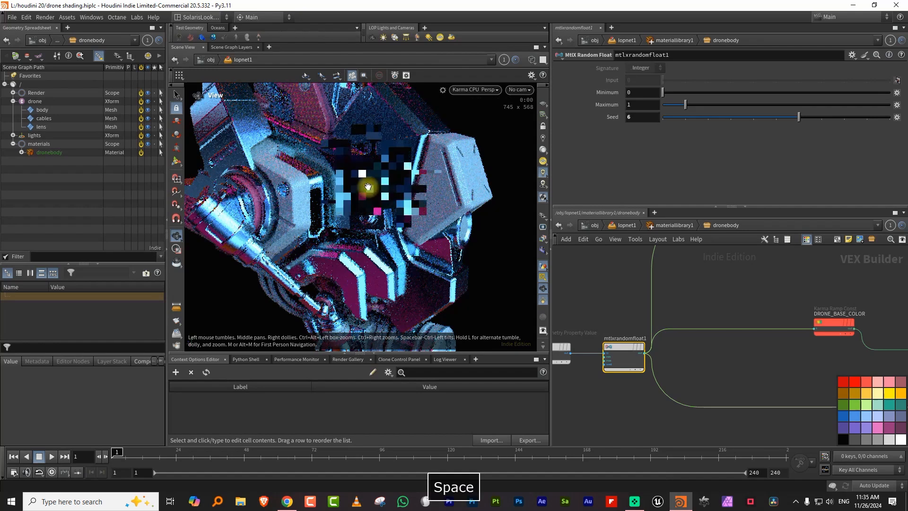
{"action": "left_click_drag", "start_coordinate": [370, 186], "coordinate": [337, 177]}
{"action": "middle_click_drag", "start_coordinate": [319, 103], "coordinate": [330, 183]}
{"action": "right_click_drag", "start_coordinate": [327, 151], "coordinate": [380, 155]}
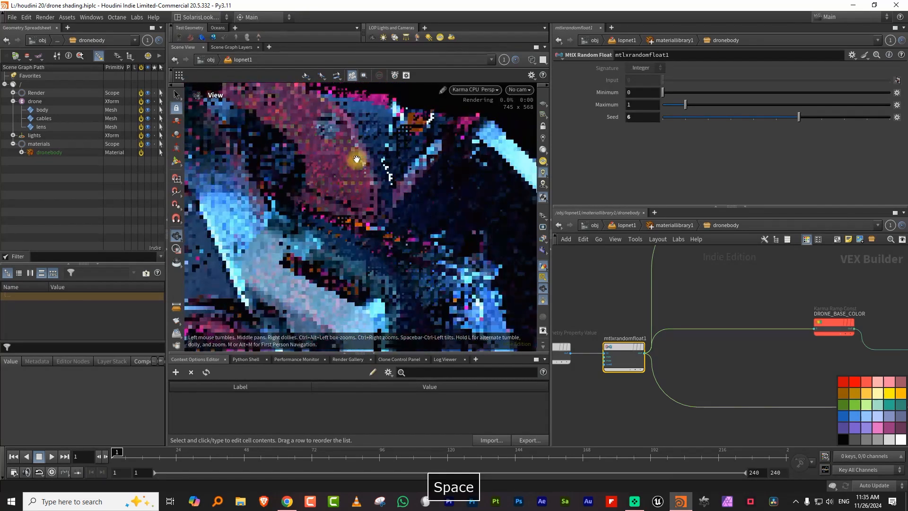
Compare seeds 7 and 8 on mtlxrandomfloat1 in the render and settle on 7
{"action": "left_click", "coordinate": [826, 118]}
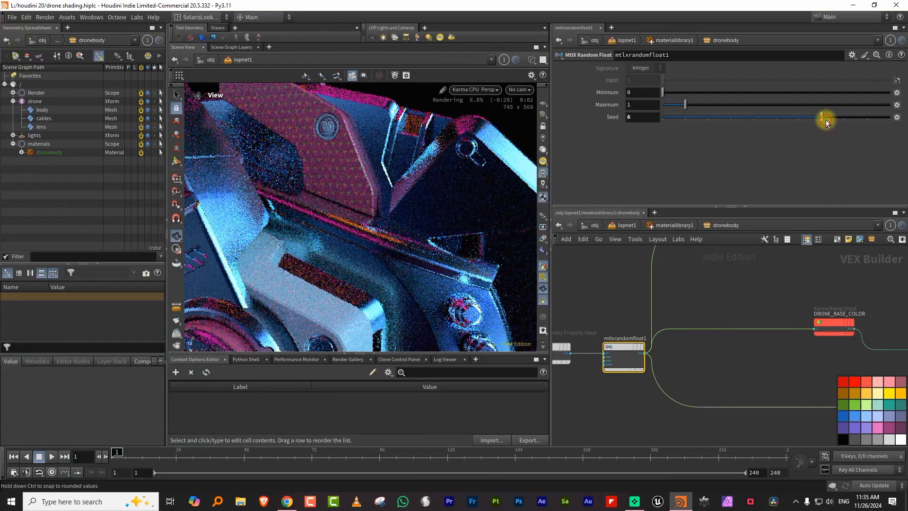
{"action": "key", "text": "space"}
{"action": "right_click_drag", "start_coordinate": [396, 201], "coordinate": [329, 255]}
{"action": "middle_click_drag", "start_coordinate": [408, 289], "coordinate": [365, 205]}
{"action": "left_click_drag", "start_coordinate": [389, 203], "coordinate": [448, 197]}
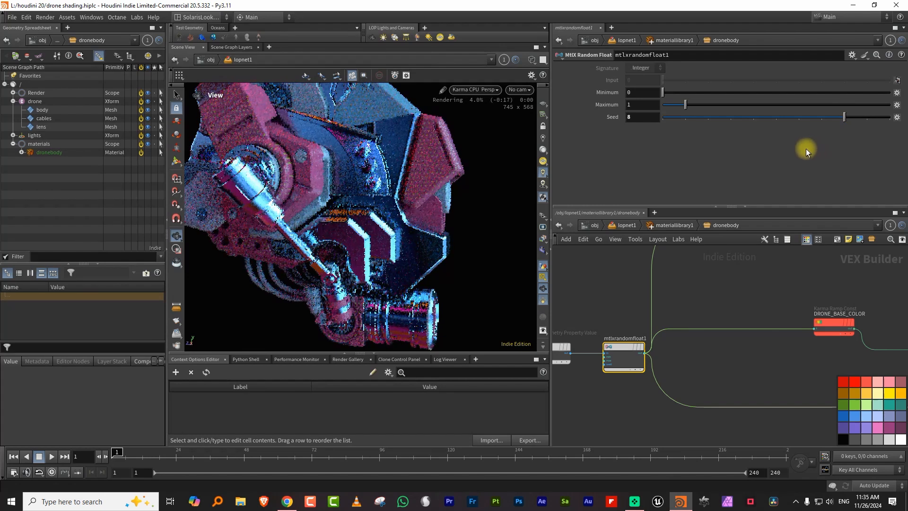
{"action": "key", "text": "space"}
{"action": "mouse_move", "coordinate": [422, 217]}
{"action": "left_mouse_down"}
{"action": "mouse_move", "coordinate": [405, 209]}
{"action": "mouse_move", "coordinate": [430, 197]}
{"action": "mouse_move", "coordinate": [416, 217]}
{"action": "left_mouse_up"}
{"action": "scroll", "coordinate": [753, 298], "scroll_direction": "down", "scroll_amount": 6}
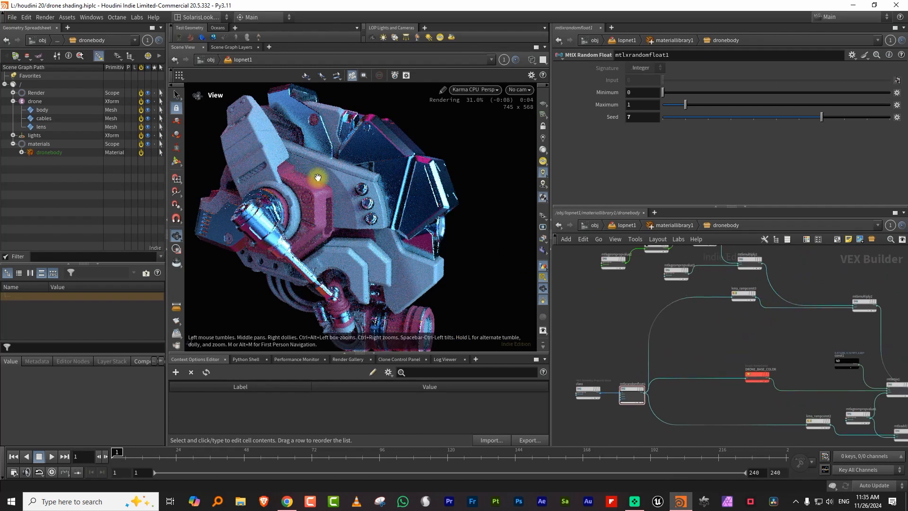
Shift the kma_rampconst3 band to run from about 0.67 to 1, with value 1 between about 0.695 and 0.948
{"action": "scroll", "coordinate": [757, 327], "scroll_direction": "up", "scroll_amount": 4}
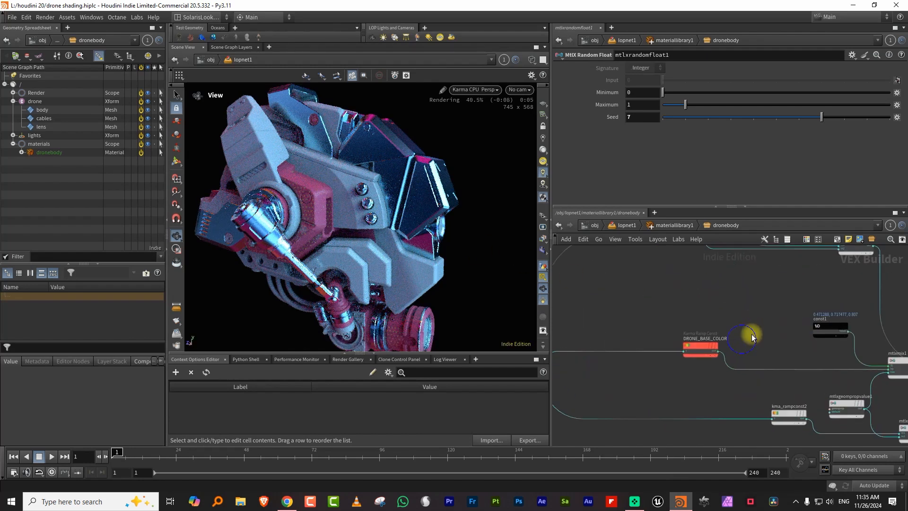
{"action": "middle_click_drag", "start_coordinate": [739, 312], "coordinate": [729, 377]}
{"action": "left_click_drag", "start_coordinate": [672, 295], "coordinate": [661, 327]}
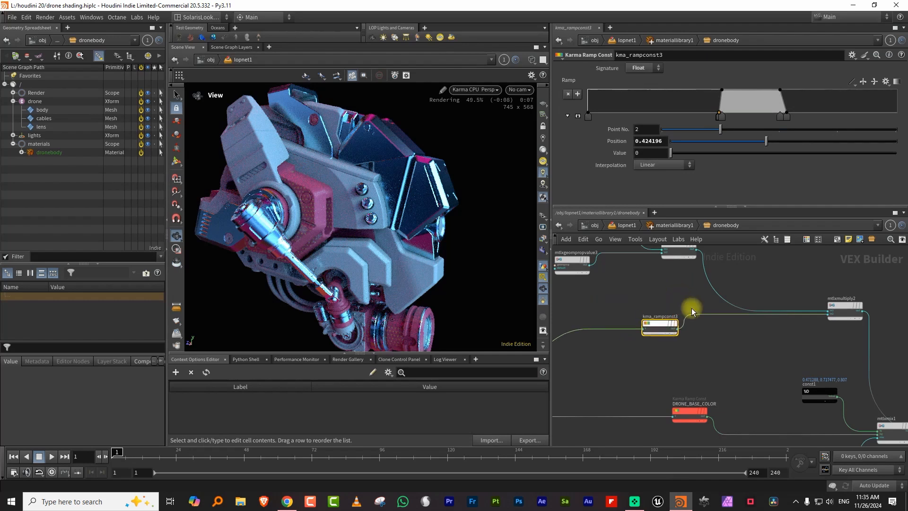
{"action": "left_click_drag", "start_coordinate": [787, 117], "coordinate": [905, 122]}
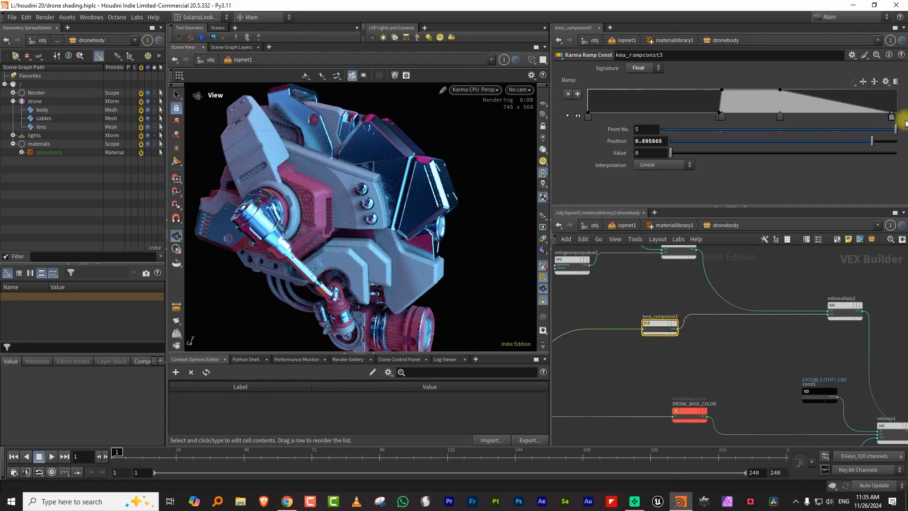
{"action": "left_click_drag", "start_coordinate": [778, 116], "coordinate": [812, 117]}
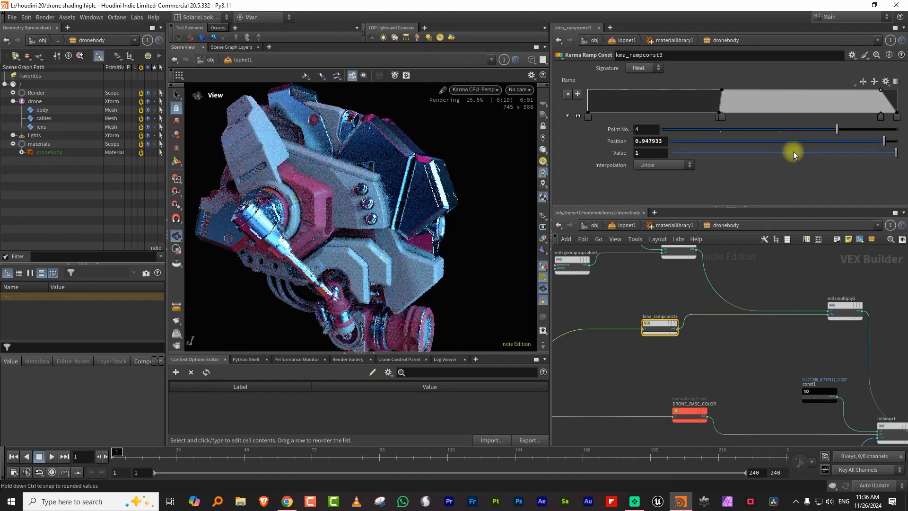
{"action": "left_click_drag", "start_coordinate": [724, 117], "coordinate": [802, 117]}
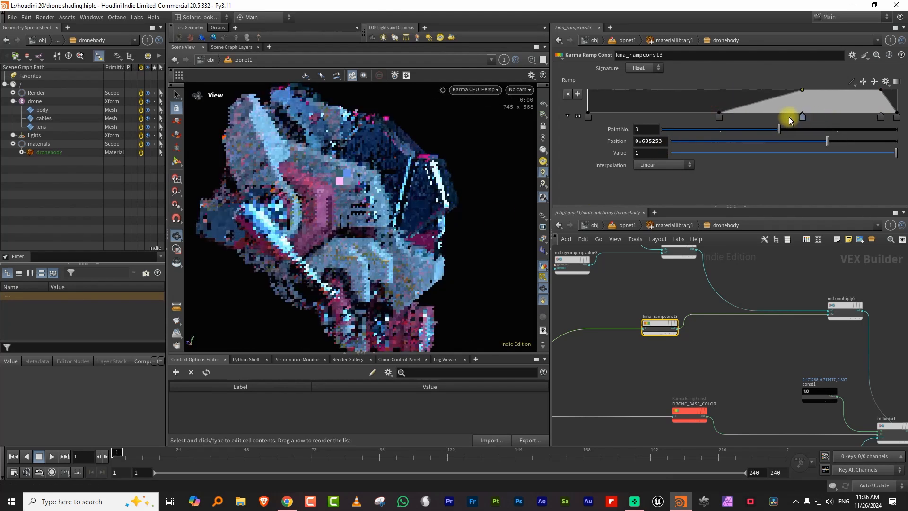
{"action": "left_click_drag", "start_coordinate": [719, 117], "coordinate": [795, 119]}
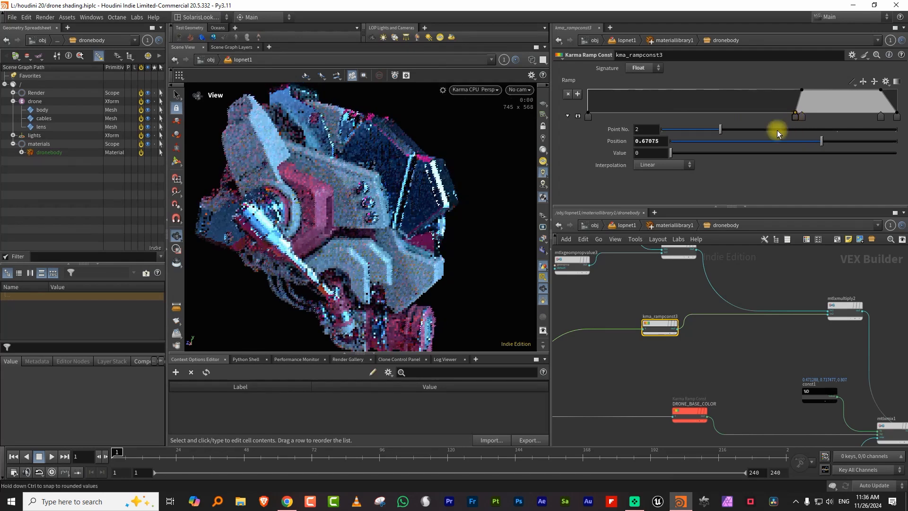
Darken the const2 pattern color to 0.095, 0.0572517, 0.011115
{"action": "middle_click_drag", "start_coordinate": [901, 372], "coordinate": [681, 286]}
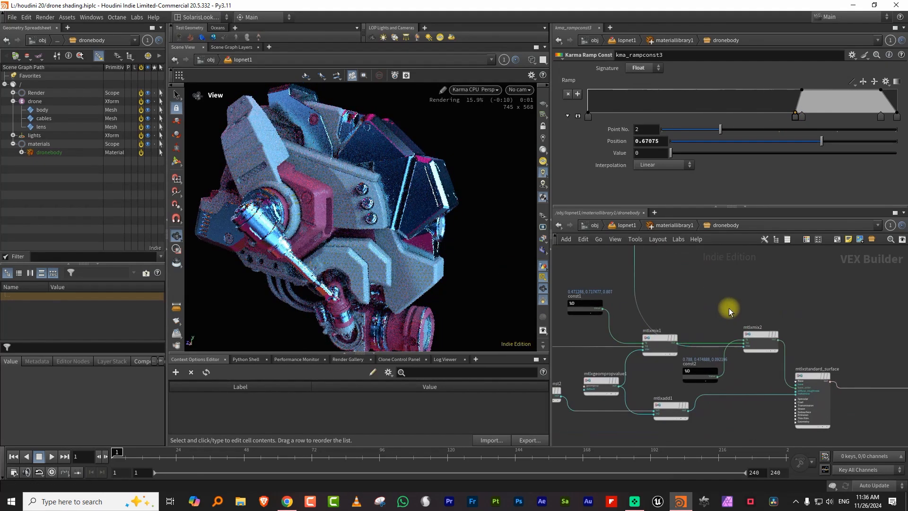
{"action": "left_click", "coordinate": [700, 372]}
{"action": "left_click", "coordinate": [634, 81]}
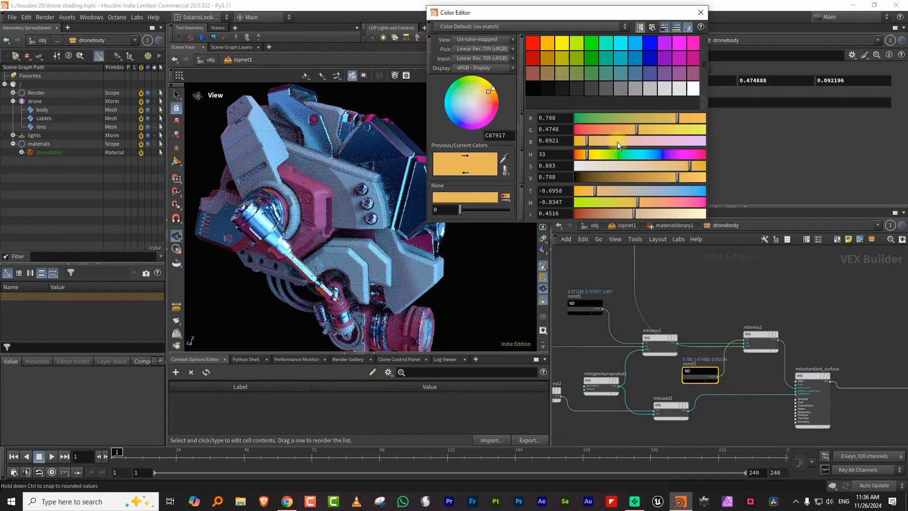
{"action": "left_click", "coordinate": [588, 178]}
{"action": "left_click", "coordinate": [701, 12]}
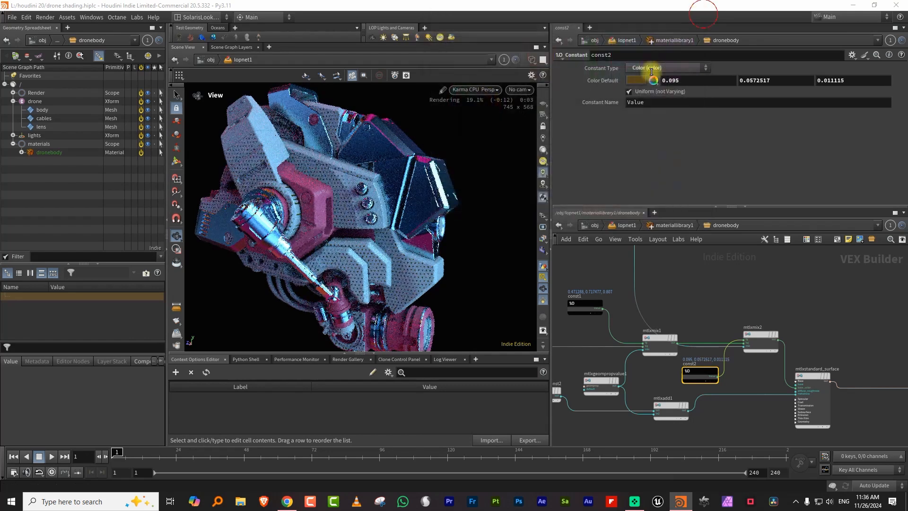
Inspect the darkened triangle pattern on the drone's blue panels up close and from other angles
{"action": "right_click_drag", "start_coordinate": [412, 285], "coordinate": [507, 219]}
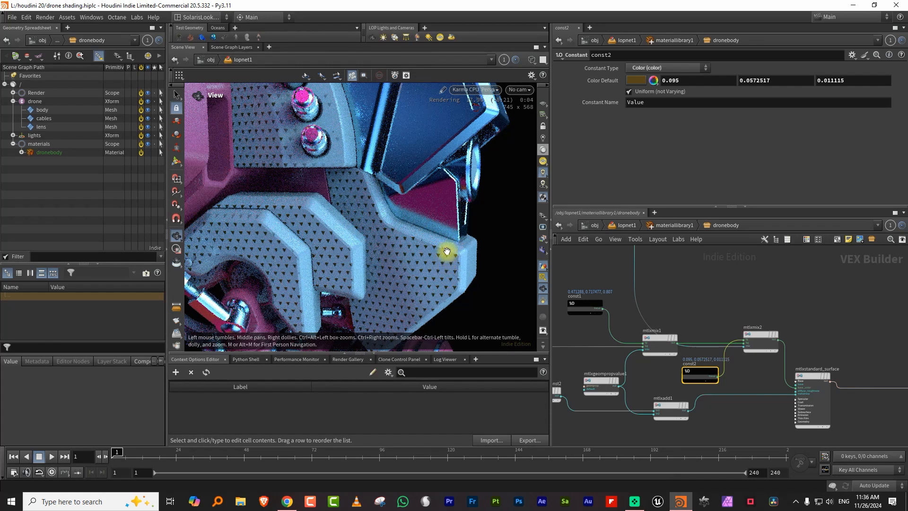
{"action": "right_click_drag", "start_coordinate": [400, 269], "coordinate": [388, 268]}
{"action": "left_click_drag", "start_coordinate": [388, 268], "coordinate": [406, 232]}
{"action": "right_click_drag", "start_coordinate": [406, 232], "coordinate": [450, 212]}
{"action": "left_click_drag", "start_coordinate": [450, 211], "coordinate": [470, 209]}
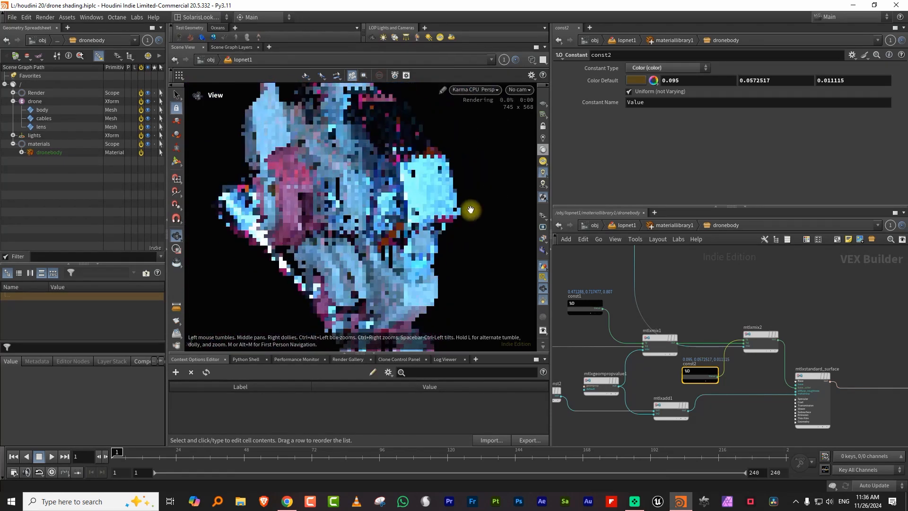
Examine the front face plate and surrounding panels of the drone in the Karma render
{"action": "right_click_drag", "start_coordinate": [412, 189], "coordinate": [446, 173]}
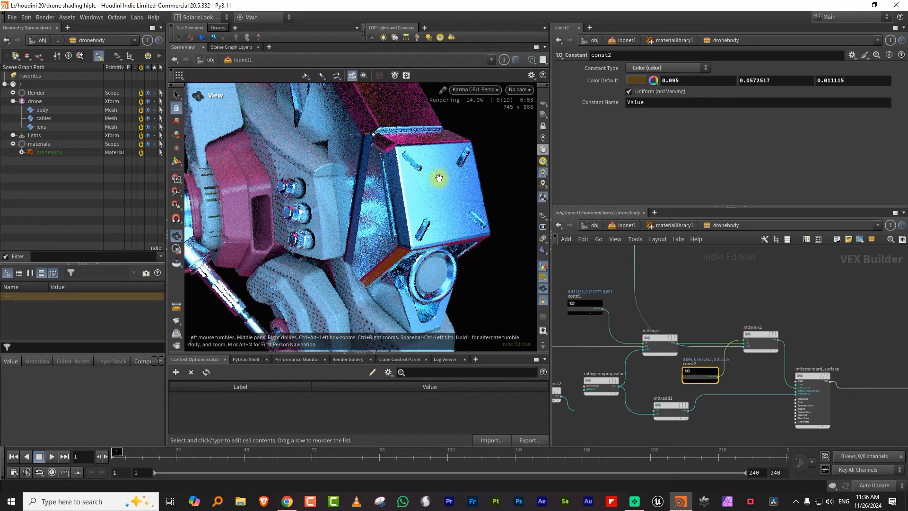
{"action": "right_click_drag", "start_coordinate": [419, 196], "coordinate": [416, 196]}
{"action": "middle_click_drag", "start_coordinate": [426, 185], "coordinate": [395, 186]}
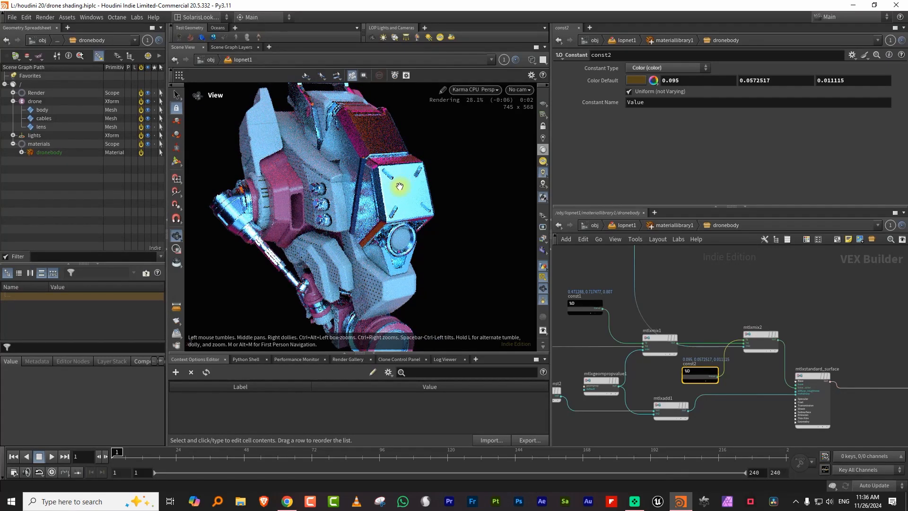
{"action": "left_click_drag", "start_coordinate": [413, 189], "coordinate": [409, 193]}
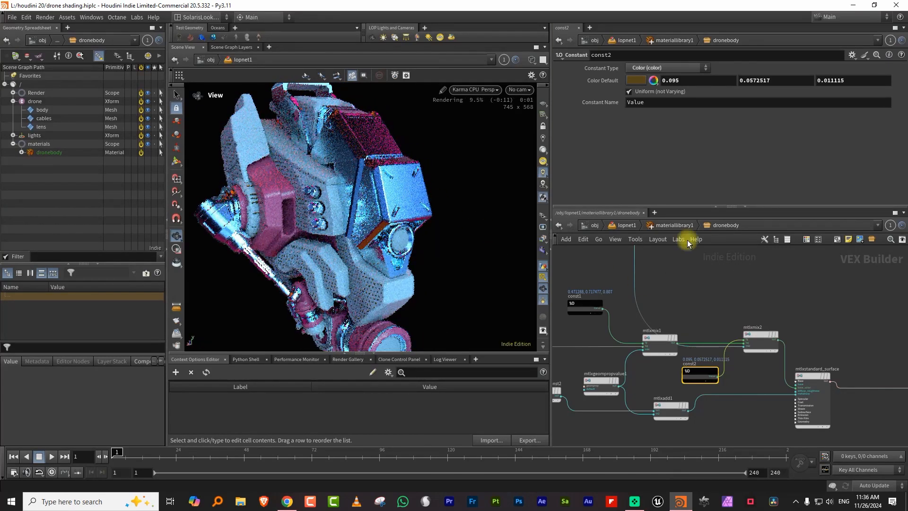
{"action": "key", "text": "h"}
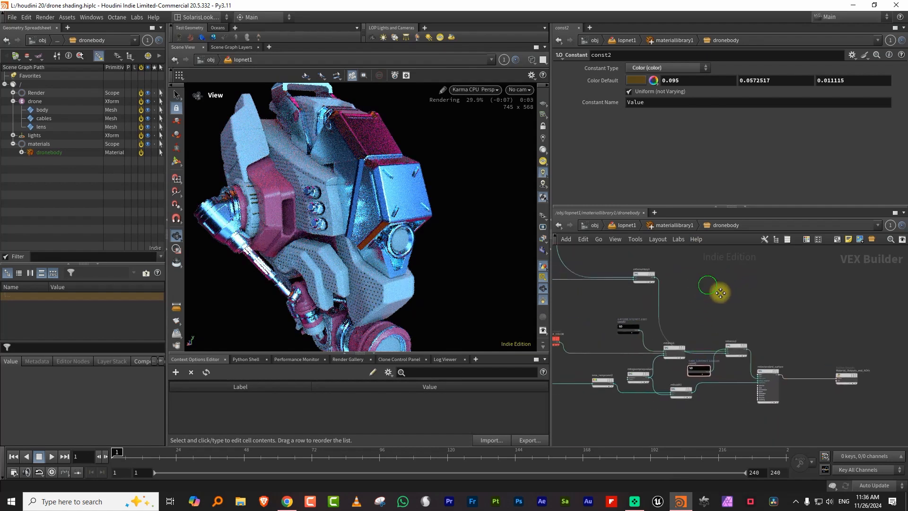
Switch the viewport renderer to Houdini VK and open the geo1 geometry network
{"action": "left_click", "coordinate": [490, 91]}
{"action": "left_click", "coordinate": [489, 124]}
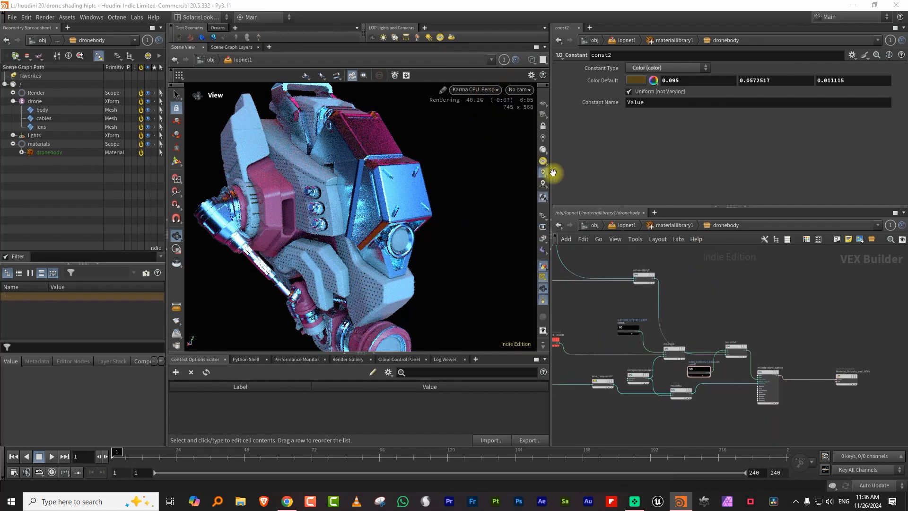
{"action": "left_click", "coordinate": [716, 274]}
{"action": "left_click", "coordinate": [614, 227]}
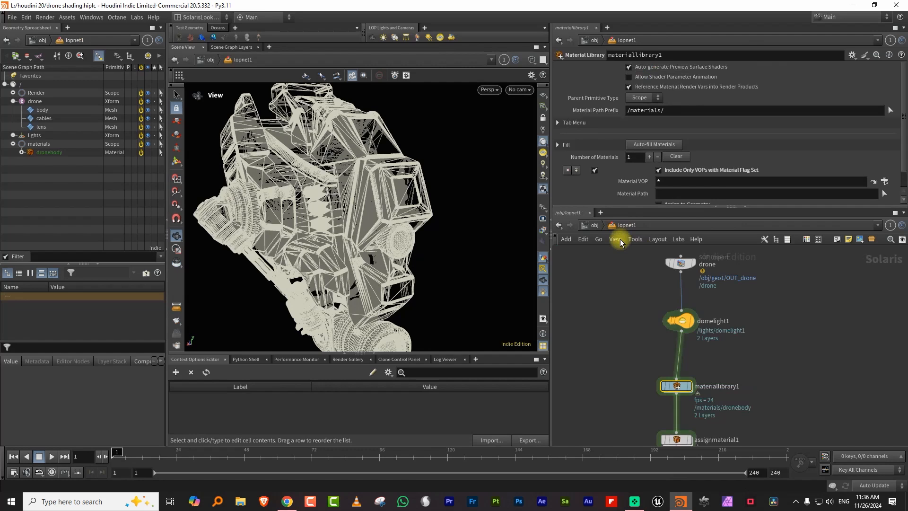
{"action": "left_click", "coordinate": [595, 226]}
{"action": "left_click", "coordinate": [669, 280]}
{"action": "double_click", "coordinate": [655, 339]}
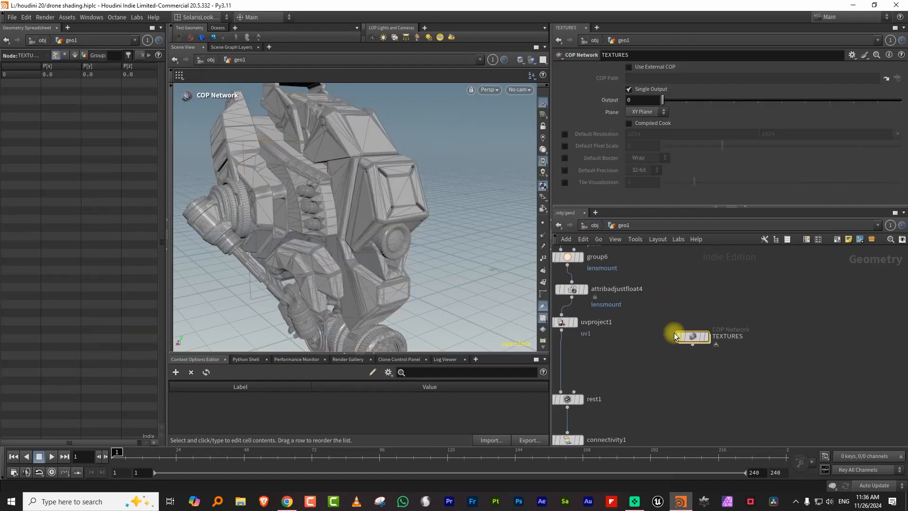
Insert a second UV Project node between uvproject1 and rest1
{"action": "middle_click_drag", "start_coordinate": [636, 355], "coordinate": [704, 236]}
{"action": "middle_click_drag", "start_coordinate": [691, 369], "coordinate": [693, 334]}
{"action": "scroll", "coordinate": [664, 322], "scroll_direction": "up", "scroll_amount": 4}
{"action": "middle_click_drag", "start_coordinate": [693, 298], "coordinate": [692, 419]}
{"action": "key", "text": "Tab"}
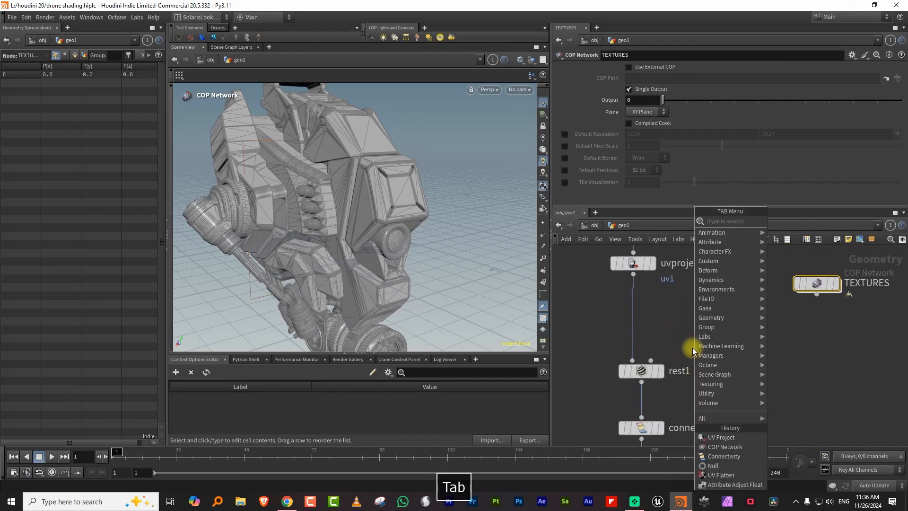
{"action": "type", "text": "uvpr"}
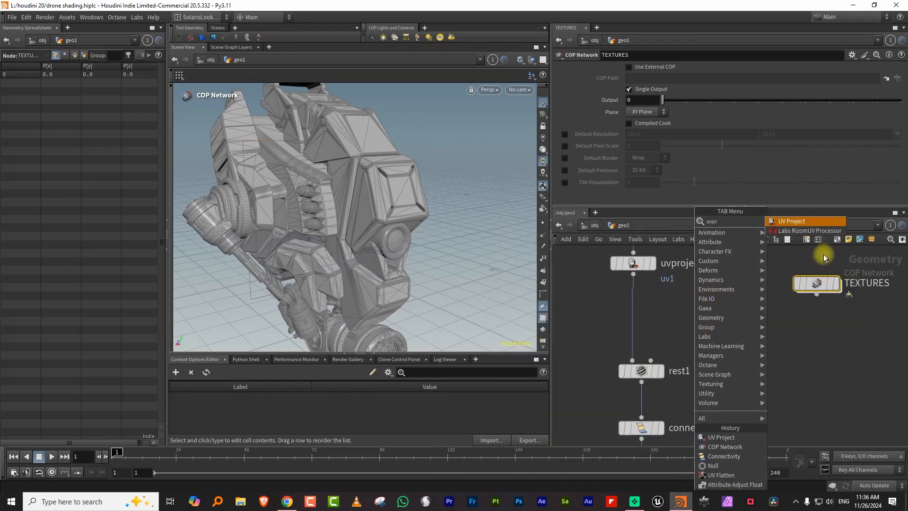
{"action": "key", "text": "Return"}
{"action": "left_click", "coordinate": [615, 319]}
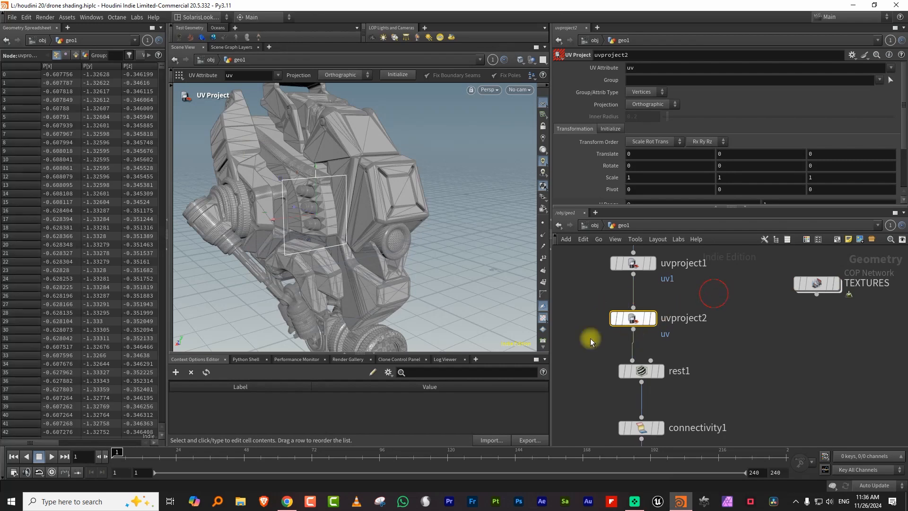
Move the uvproject2 projection forward to Z -1.25087, display the node, and name its UV attribute uv2
{"action": "left_click_drag", "start_coordinate": [307, 213], "coordinate": [355, 235]}
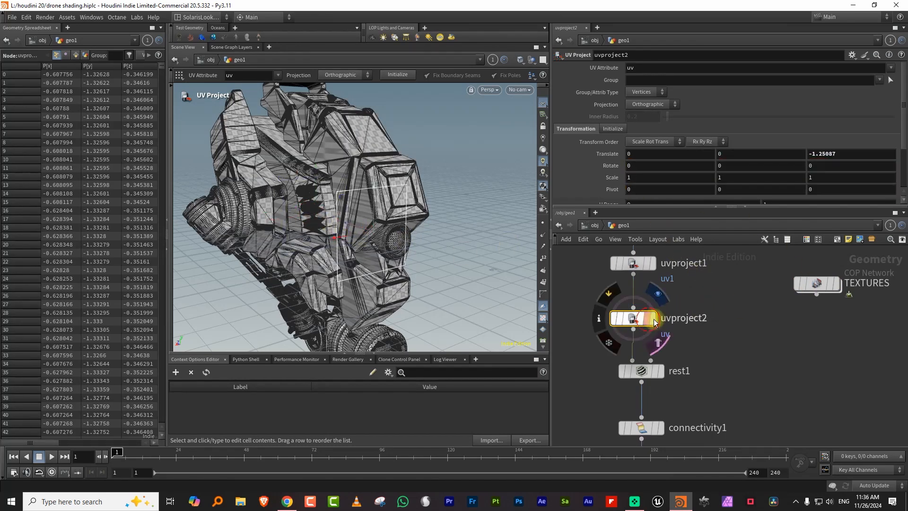
{"action": "left_click", "coordinate": [653, 318]}
{"action": "left_click", "coordinate": [639, 68]}
{"action": "type", "text": "2"}
{"action": "key", "text": "Return"}
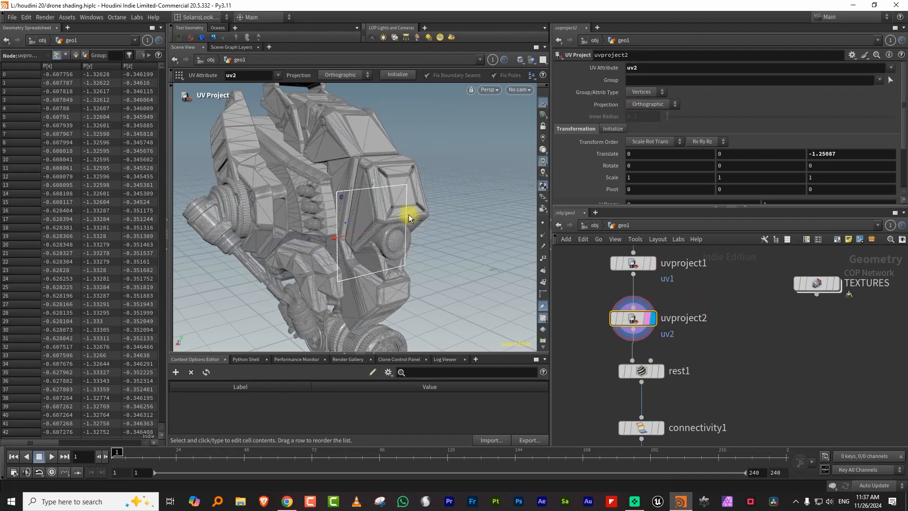
Set uvproject2's UV attribute to uv and align the projection with the front face plate at about Y 0.516, Z -1.718, rotated 20.7805 in X
{"action": "left_click_drag", "start_coordinate": [391, 223], "coordinate": [398, 191]}
{"action": "left_click", "coordinate": [634, 68]}
{"action": "key", "text": "BackSpace"}
{"action": "key", "text": "Return"}
{"action": "left_click_drag", "start_coordinate": [394, 191], "coordinate": [438, 150]}
{"action": "key", "text": "space"}
{"action": "key", "text": "r"}
{"action": "key", "text": "t"}
{"action": "left_click_drag", "start_coordinate": [375, 197], "coordinate": [389, 202]}
{"action": "key", "text": "space"}
{"action": "left_click_drag", "start_coordinate": [465, 189], "coordinate": [397, 203]}
Scale the projection uniformly to 0.733456 in X and Y and center it on the face plate at Y 0.520558, Z -1.71659
{"action": "key", "text": "e"}
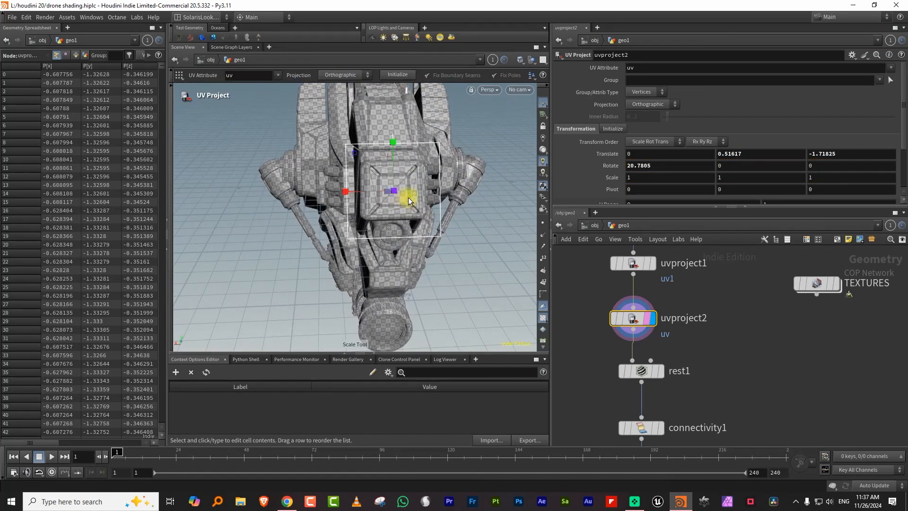
{"action": "left_click_drag", "start_coordinate": [355, 153], "coordinate": [365, 162]}
{"action": "left_click_drag", "start_coordinate": [365, 162], "coordinate": [365, 163]}
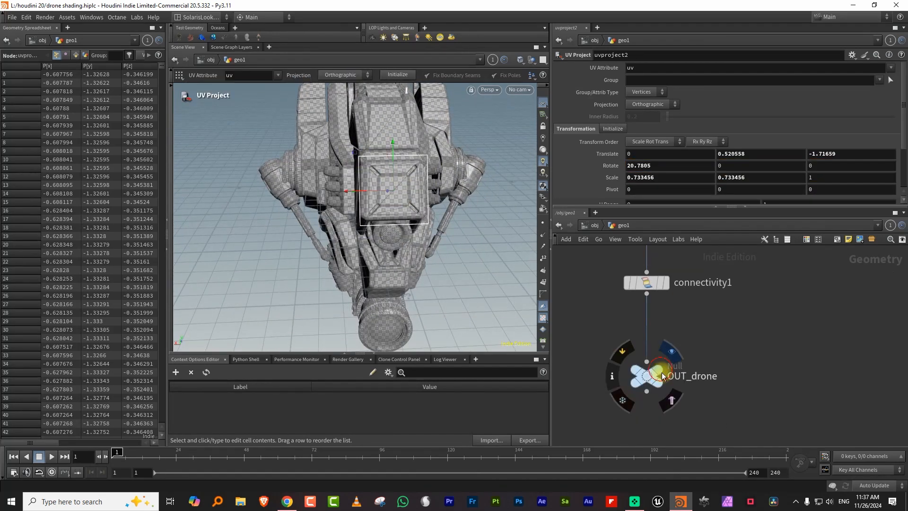
Display the OUT_drone null and return to the lopnet1 network
{"action": "left_click", "coordinate": [658, 371]}
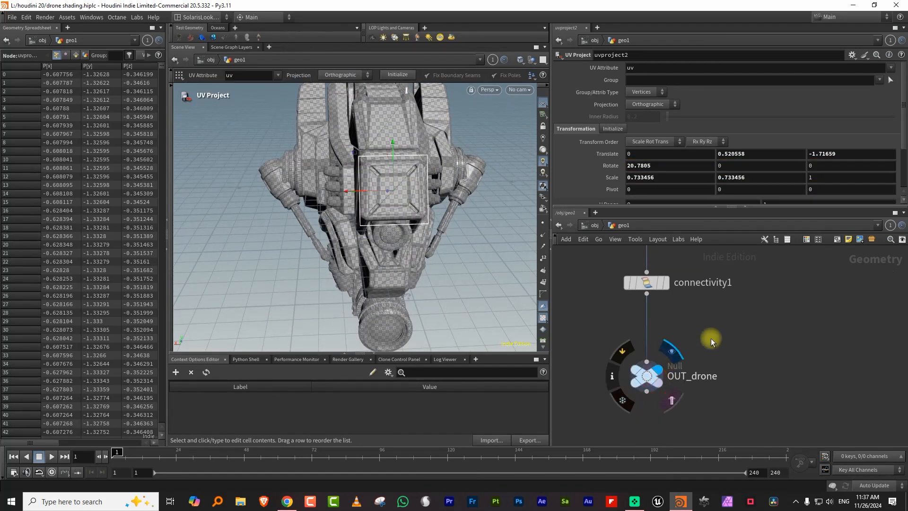
{"action": "left_click", "coordinate": [595, 227]}
{"action": "left_click", "coordinate": [696, 284]}
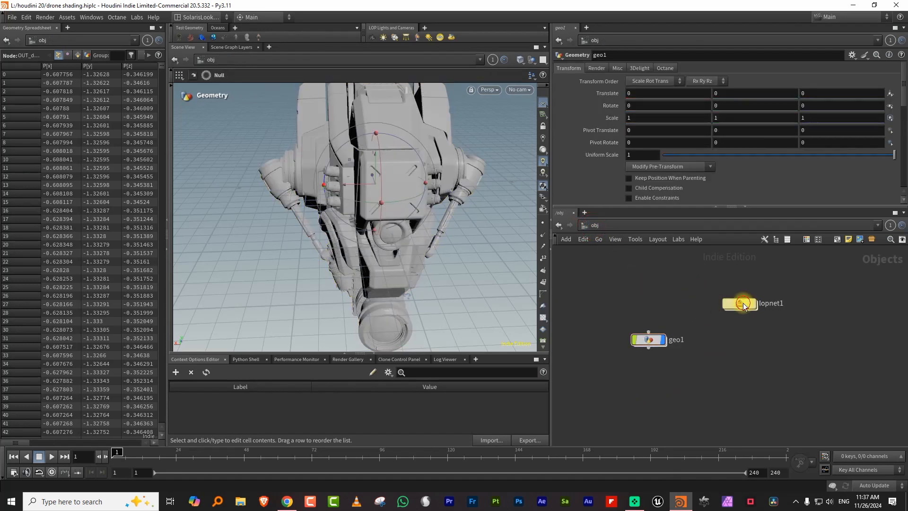
{"action": "double_click", "coordinate": [743, 304]}
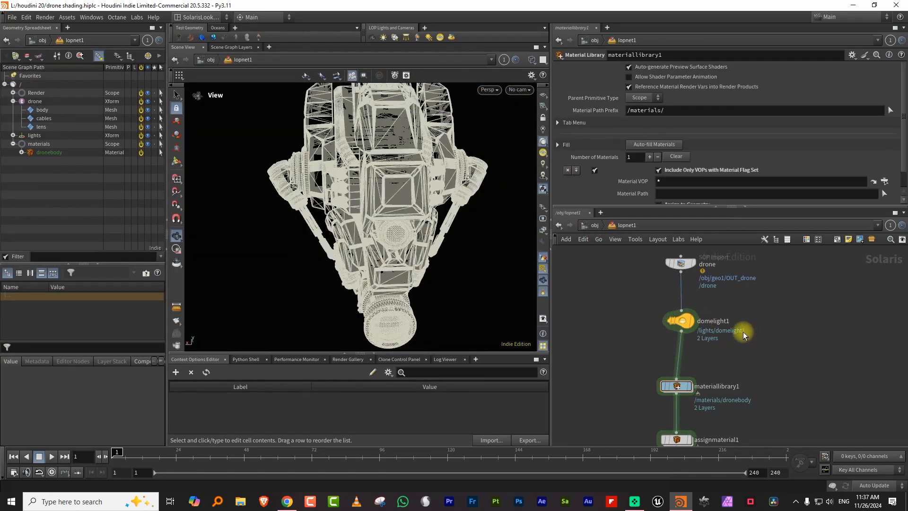
Switch the viewport renderer to Karma CPU and turn the drone to a three-quarter view
{"action": "left_click", "coordinate": [492, 89]}
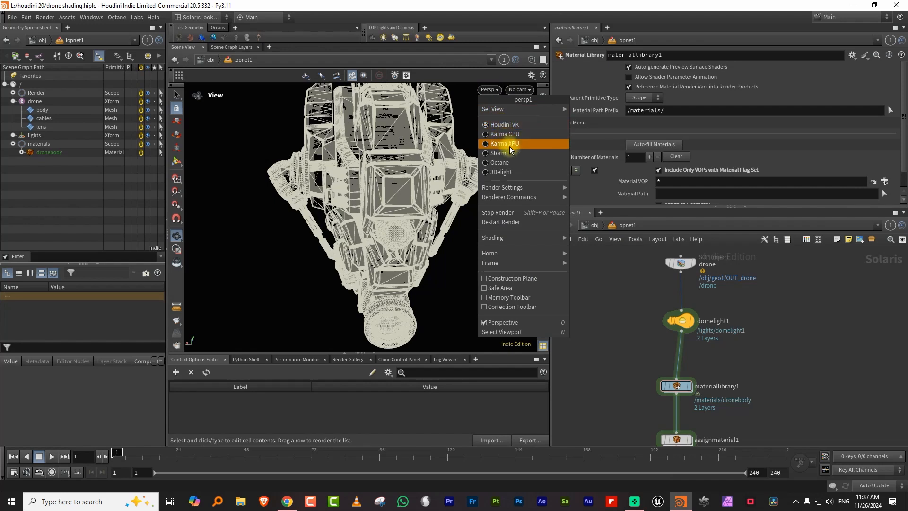
{"action": "left_click", "coordinate": [505, 134]}
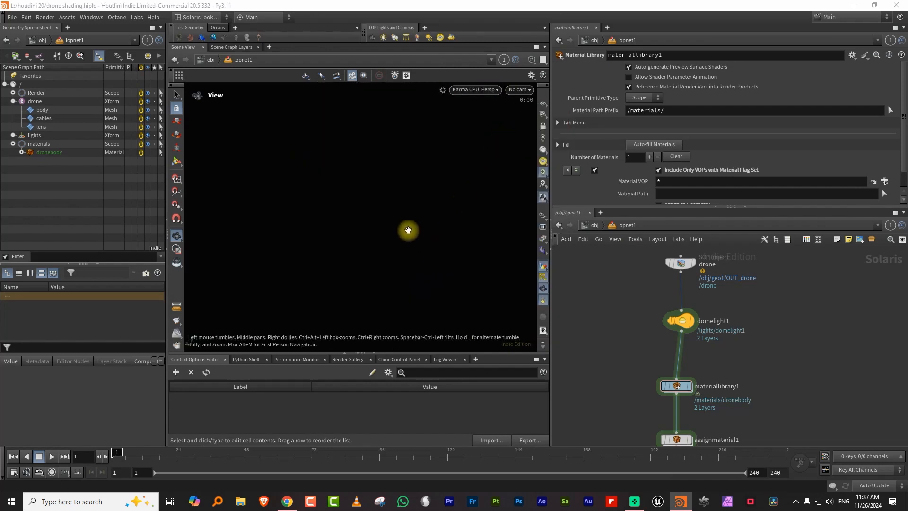
{"action": "key", "text": "space"}
{"action": "left_click_drag", "start_coordinate": [395, 211], "coordinate": [425, 197]}
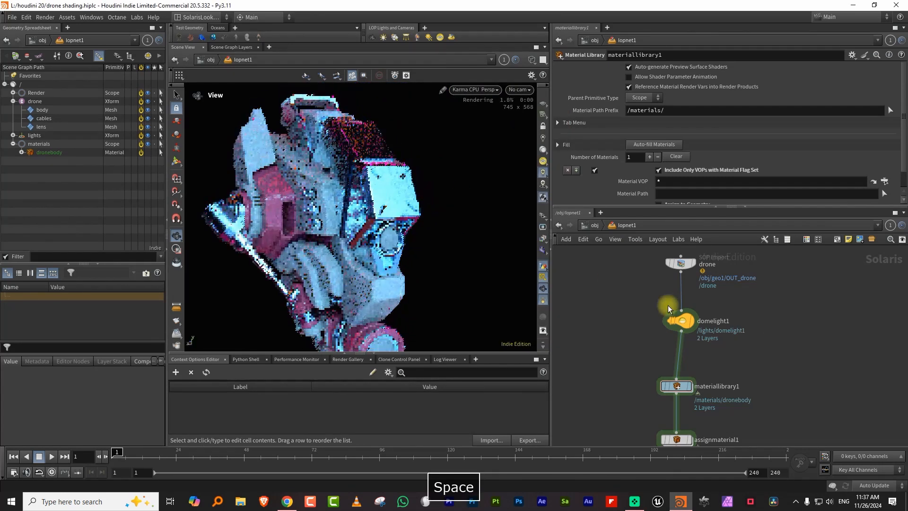
Open the dronebody material network inside materiallibrary1
{"action": "middle_click_drag", "start_coordinate": [769, 302], "coordinate": [737, 342]}
{"action": "scroll", "coordinate": [737, 342], "scroll_direction": "down", "scroll_amount": 3}
{"action": "middle_click_drag", "start_coordinate": [713, 395], "coordinate": [731, 330]}
{"action": "scroll", "coordinate": [731, 329], "scroll_direction": "up", "scroll_amount": 3}
{"action": "left_click", "coordinate": [685, 327]}
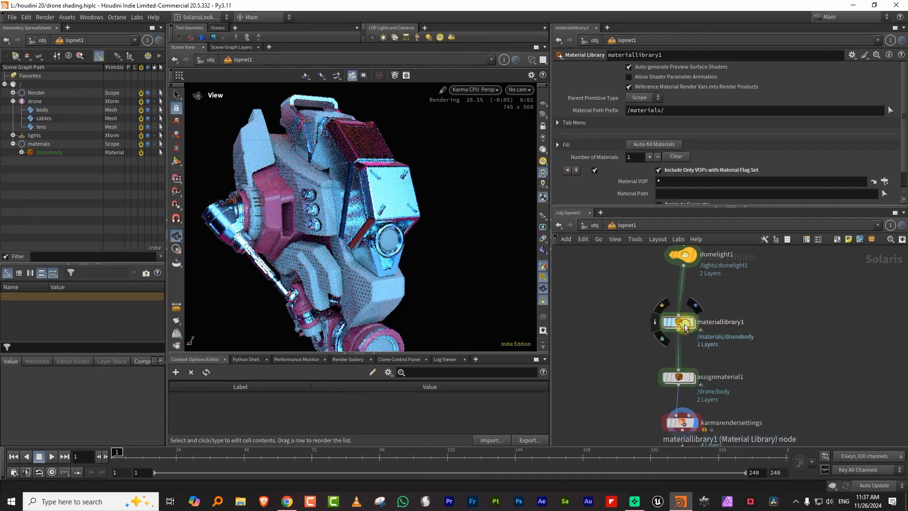
{"action": "double_click", "coordinate": [685, 326]}
Color the mtlxrandomfloat1 node yellow and set its seed to 3
{"action": "left_click", "coordinate": [593, 348]}
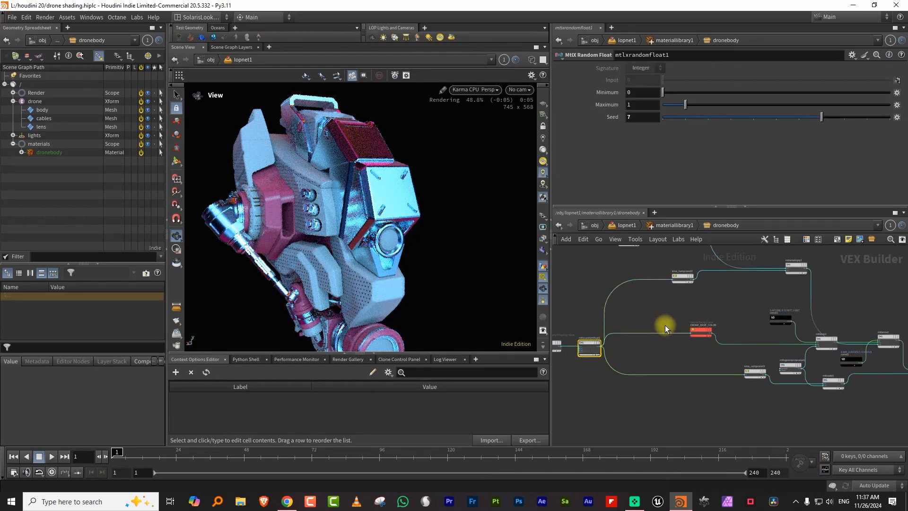
{"action": "key", "text": "c"}
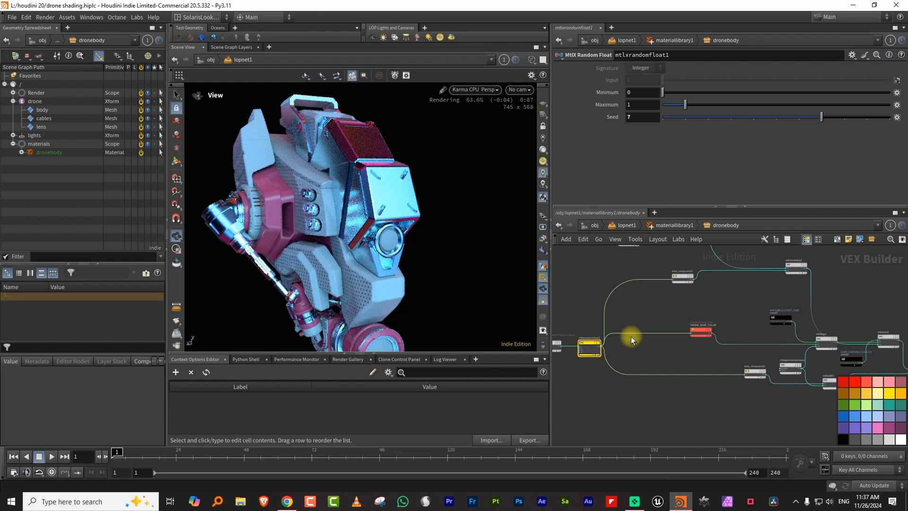
{"action": "left_click_drag", "start_coordinate": [786, 117], "coordinate": [731, 117]}
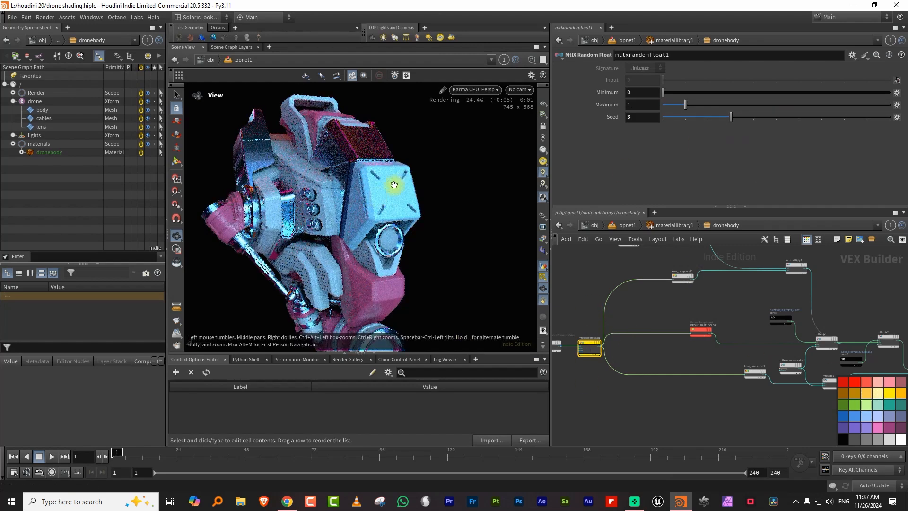
{"action": "key", "text": "c"}
Move the mtlxstandard_surface and material output nodes farther from the mix nodes to make room in the network
{"action": "scroll", "coordinate": [864, 307], "scroll_direction": "down", "scroll_amount": 3}
{"action": "middle_click_drag", "start_coordinate": [872, 298], "coordinate": [724, 270]}
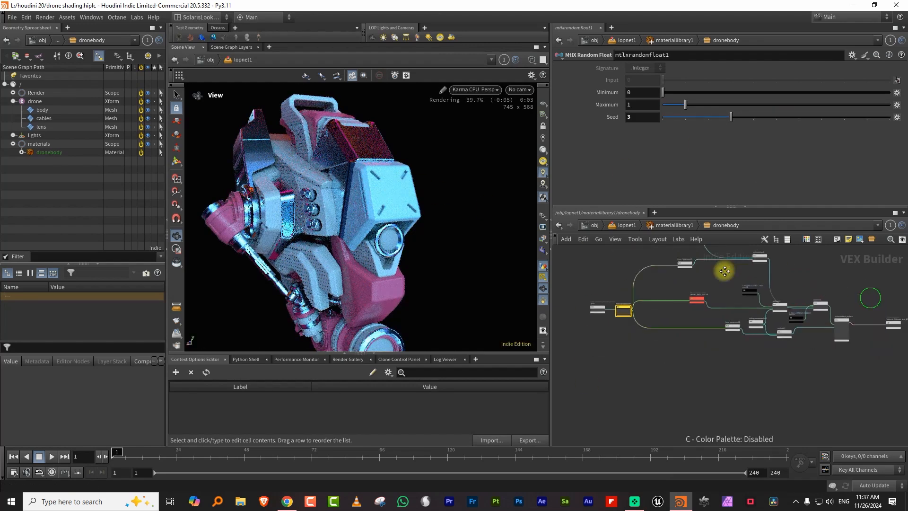
{"action": "middle_click_drag", "start_coordinate": [816, 284], "coordinate": [747, 280]}
{"action": "left_click_drag", "start_coordinate": [713, 363], "coordinate": [777, 363]}
{"action": "left_click_drag", "start_coordinate": [688, 318], "coordinate": [763, 320]}
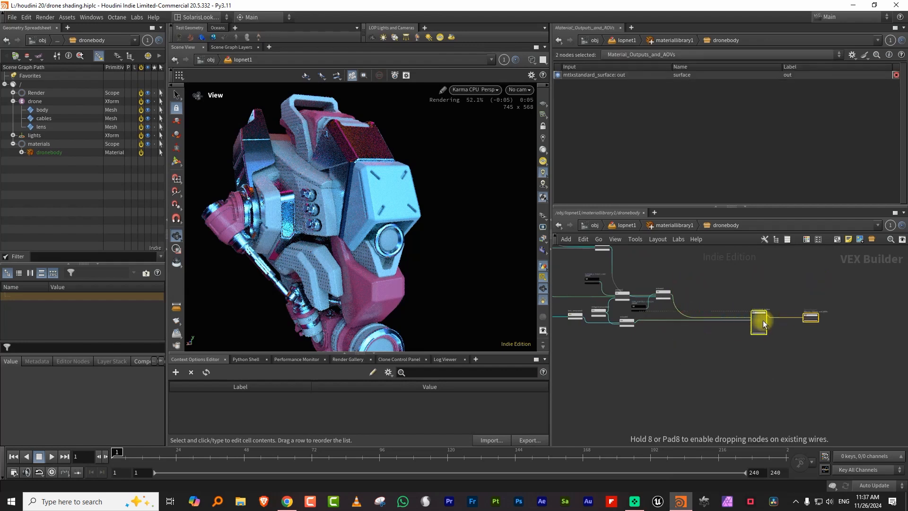
Duplicate the uv1 geometry property, USD Transform 2D and MtlX Image nodes and place the copies in an empty area
{"action": "scroll", "coordinate": [709, 285], "scroll_direction": "up", "scroll_amount": 2}
{"action": "middle_click_drag", "start_coordinate": [710, 285], "coordinate": [828, 336]}
{"action": "scroll", "coordinate": [719, 311], "scroll_direction": "up", "scroll_amount": 2}
{"action": "left_click", "coordinate": [731, 302]}
{"action": "middle_click_drag", "start_coordinate": [776, 288], "coordinate": [856, 306]}
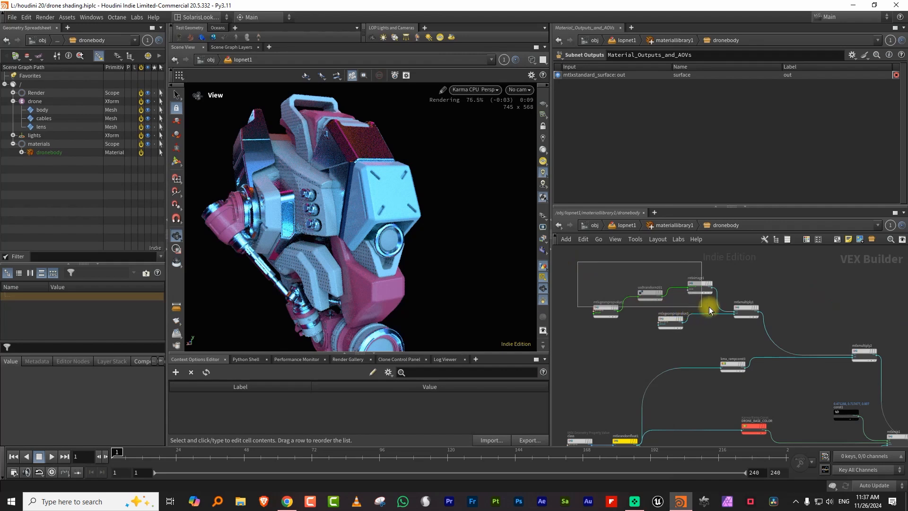
{"action": "left_click_drag", "start_coordinate": [709, 308], "coordinate": [709, 308]}
{"action": "middle_click_drag", "start_coordinate": [770, 297], "coordinate": [751, 282]}
{"action": "key", "text": "ctrl+c"}
{"action": "key", "text": "ctrl+v"}
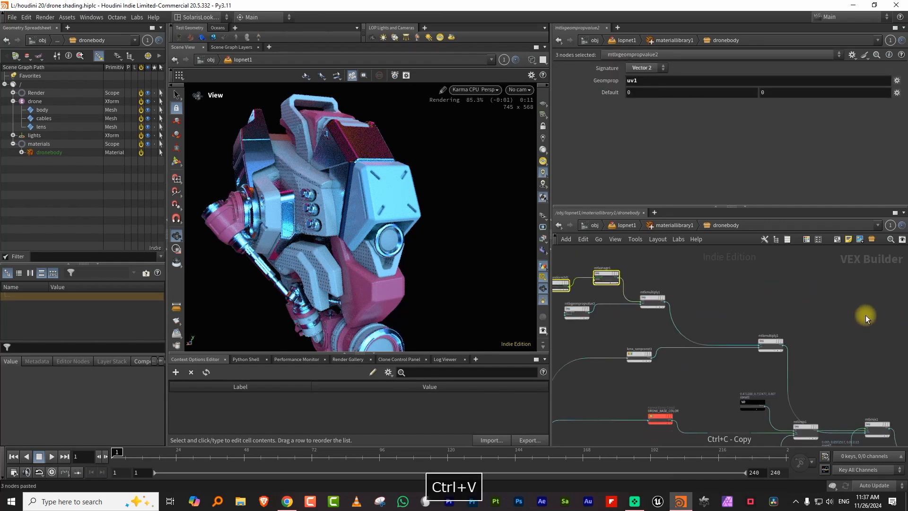
{"action": "left_click_drag", "start_coordinate": [850, 309], "coordinate": [843, 288]}
Set the scale of the copied usdtransform2d2 node to 1, 1
{"action": "left_click", "coordinate": [843, 291]}
{"action": "double_click", "coordinate": [611, 107]}
{"action": "type", "text": "1"}
{"action": "key", "text": "Return"}
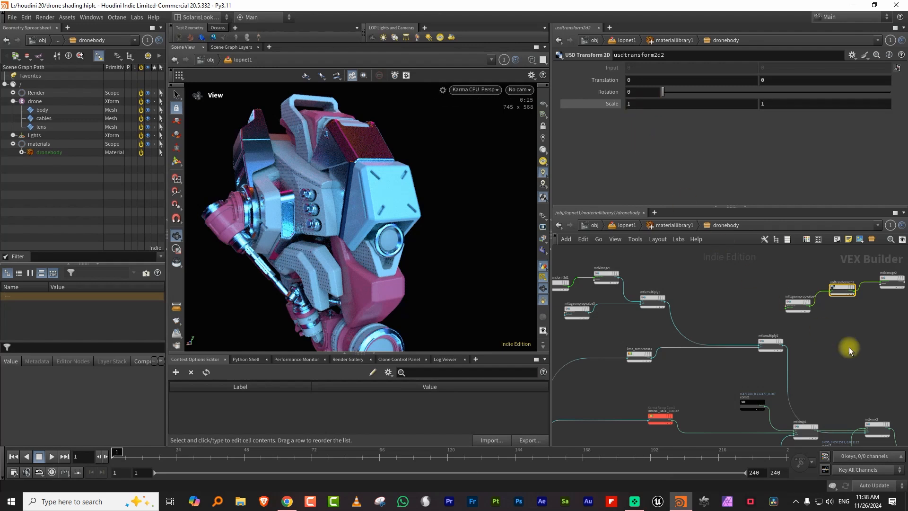
Set the Geomprop of the copied mtlxgeompropvalue4 node to uv2
{"action": "middle_click_drag", "start_coordinate": [794, 318], "coordinate": [726, 319]}
{"action": "left_click", "coordinate": [729, 311]}
{"action": "left_click", "coordinate": [649, 81]}
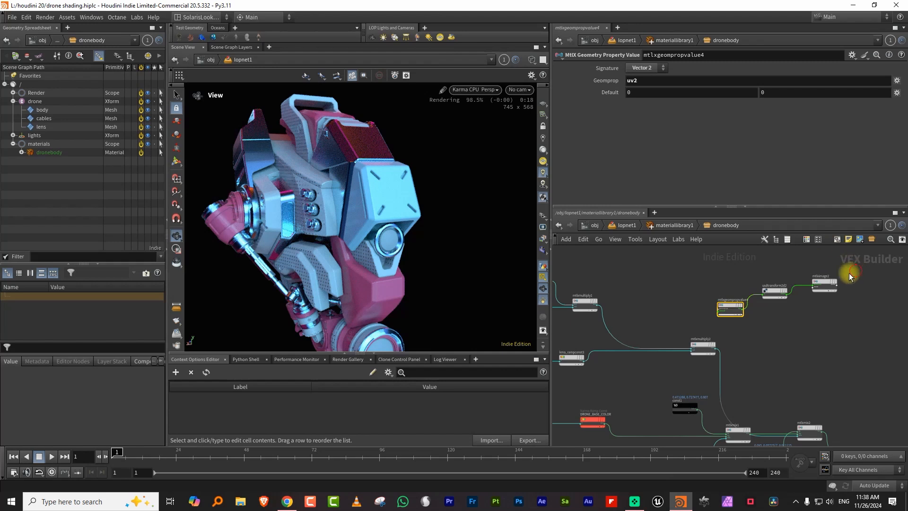
Load $HIP/textures/skull.PNG as the image file of mtlximage2
{"action": "left_click", "coordinate": [824, 283]}
{"action": "left_click", "coordinate": [868, 80]}
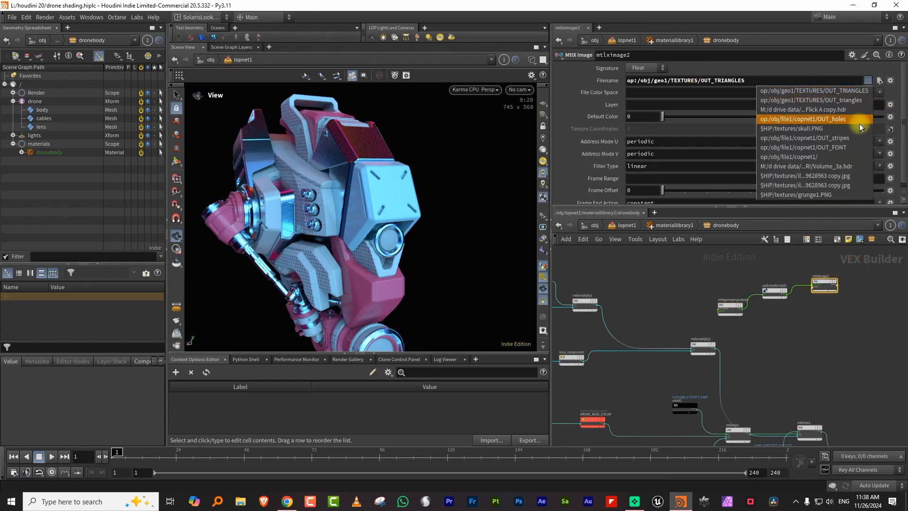
{"action": "left_click", "coordinate": [846, 129]}
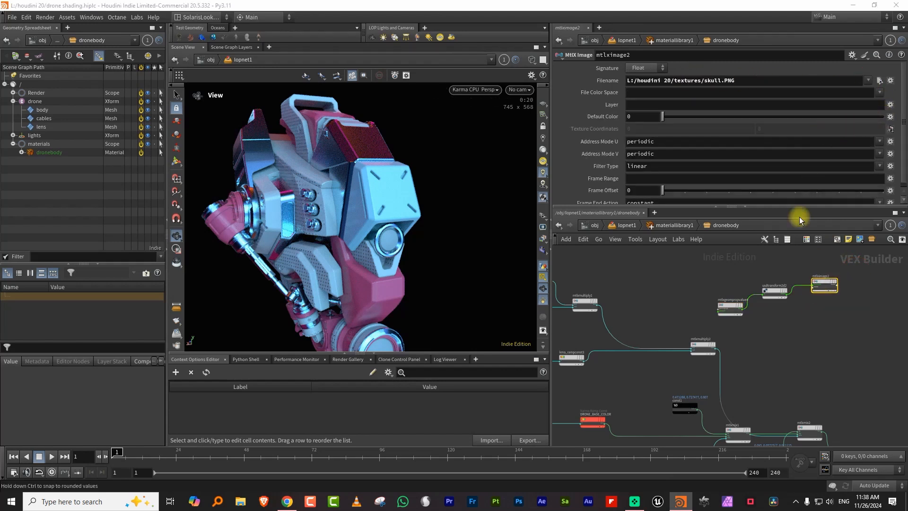
Move the three copied skull texture nodes into the free space before mtlxstandard_surface
{"action": "left_click_drag", "start_coordinate": [733, 307], "coordinate": [738, 292]}
{"action": "left_click_drag", "start_coordinate": [845, 305], "coordinate": [846, 307]}
{"action": "left_click_drag", "start_coordinate": [825, 283], "coordinate": [881, 370]}
{"action": "middle_click_drag", "start_coordinate": [904, 326], "coordinate": [698, 238]}
{"action": "middle_click_drag", "start_coordinate": [718, 298], "coordinate": [718, 280]}
{"action": "scroll", "coordinate": [677, 273], "scroll_direction": "up", "scroll_amount": 4}
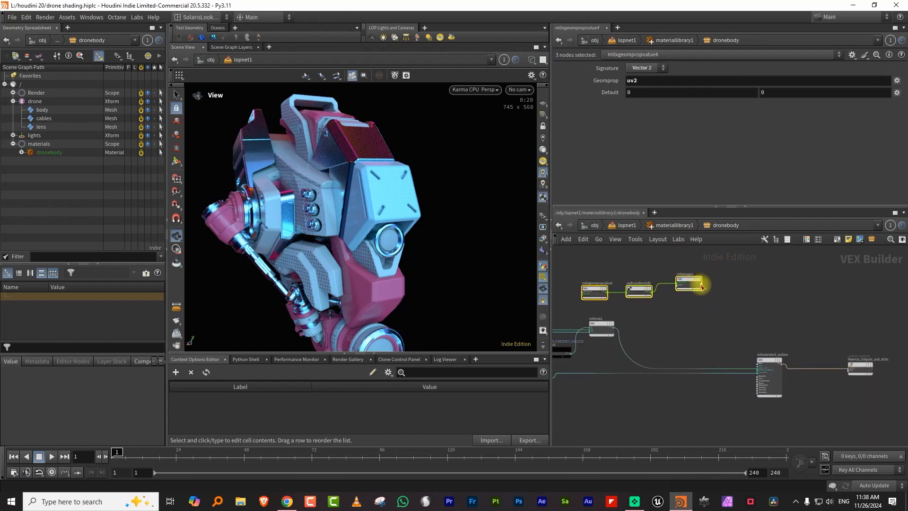
Insert a MtlX Mix node on the wire between mtlxmix2 and the base color of mtlxstandard_surface
{"action": "left_click", "coordinate": [716, 328]}
{"action": "key", "text": "Tab"}
{"action": "type", "text": "mix"}
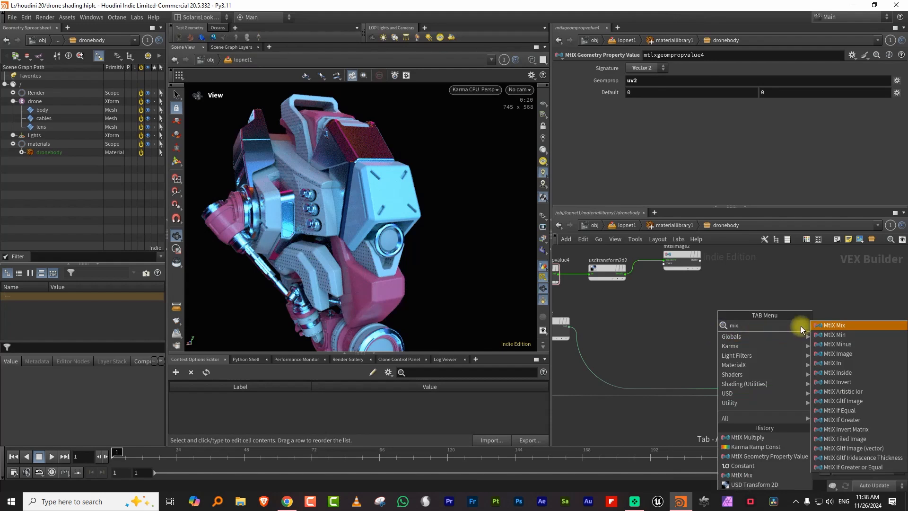
{"action": "left_click", "coordinate": [834, 326]}
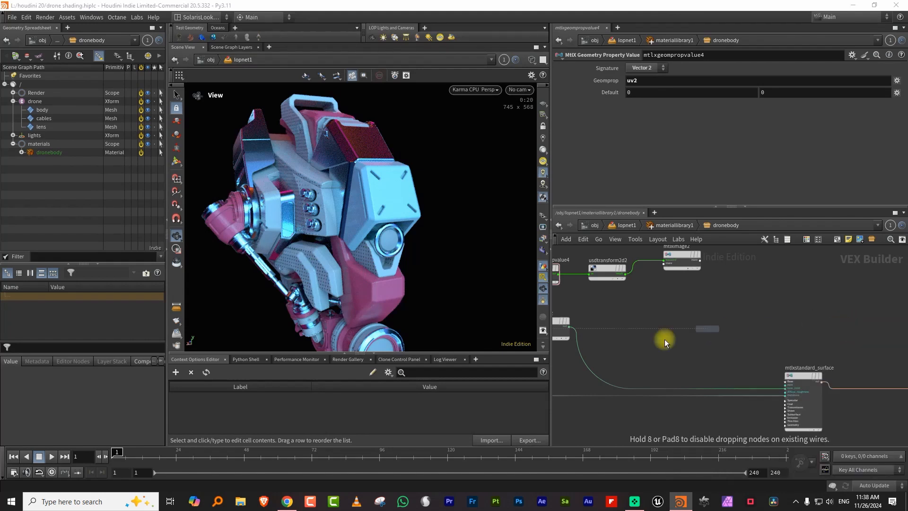
{"action": "left_click", "coordinate": [606, 365]}
{"action": "mouse_move", "coordinate": [620, 366]}
{"action": "left_mouse_down"}
{"action": "mouse_move", "coordinate": [705, 334]}
{"action": "mouse_move", "coordinate": [693, 362]}
{"action": "left_mouse_up"}
Cut the incoming wire of mtlxmix3 and connect the mtlxmix2 output to its bg input instead
{"action": "scroll", "coordinate": [663, 306], "scroll_direction": "up", "scroll_amount": 3}
{"action": "key", "text": "y"}
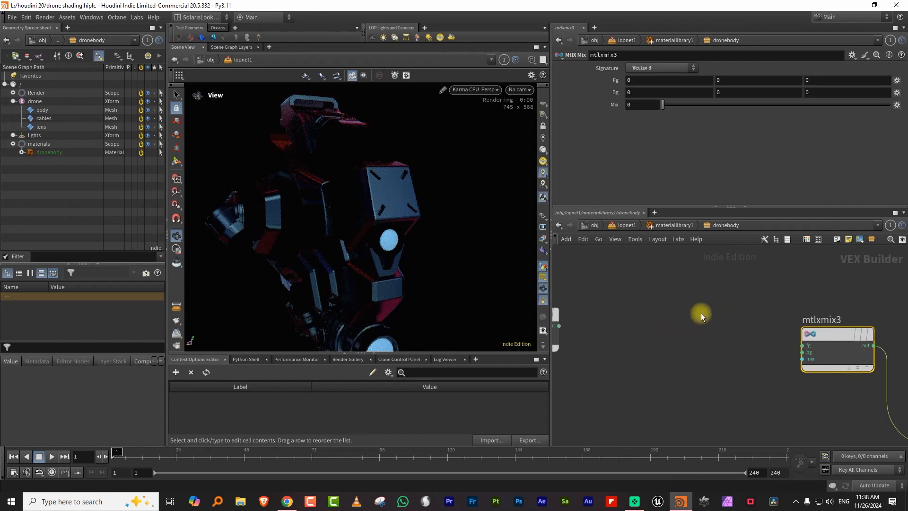
{"action": "scroll", "coordinate": [714, 314], "scroll_direction": "down", "scroll_amount": 3}
{"action": "left_click", "coordinate": [614, 323]}
{"action": "left_click", "coordinate": [772, 339]}
Duplicate the dark brown color constant const2 and move the copy into the space below the skull texture nodes
{"action": "middle_click_drag", "start_coordinate": [758, 298], "coordinate": [784, 322]}
{"action": "key", "text": "Tab"}
{"action": "type", "text": "c"}
{"action": "middle_click_drag", "start_coordinate": [688, 342], "coordinate": [845, 322]}
{"action": "middle_click_drag", "start_coordinate": [694, 317], "coordinate": [766, 307]}
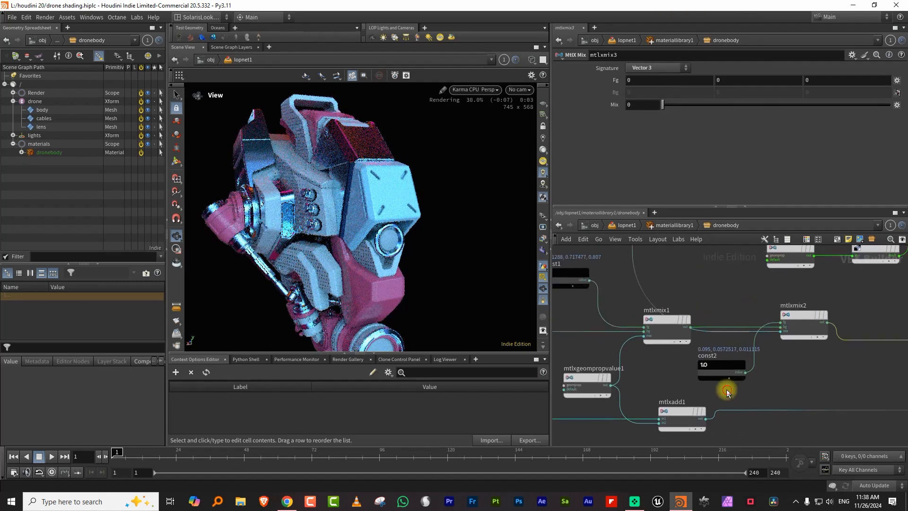
{"action": "left_click", "coordinate": [727, 373]}
{"action": "middle_click_drag", "start_coordinate": [841, 373], "coordinate": [744, 381]}
{"action": "key", "text": "ctrl+c"}
{"action": "key", "text": "ctrl+v"}
{"action": "left_click_drag", "start_coordinate": [801, 378], "coordinate": [805, 305]}
Connect the mtlximage2 output to the mix input of mtlxmix3 and the const3 value to its fg input
{"action": "middle_click_drag", "start_coordinate": [903, 250], "coordinate": [789, 283]}
{"action": "left_click", "coordinate": [786, 273]}
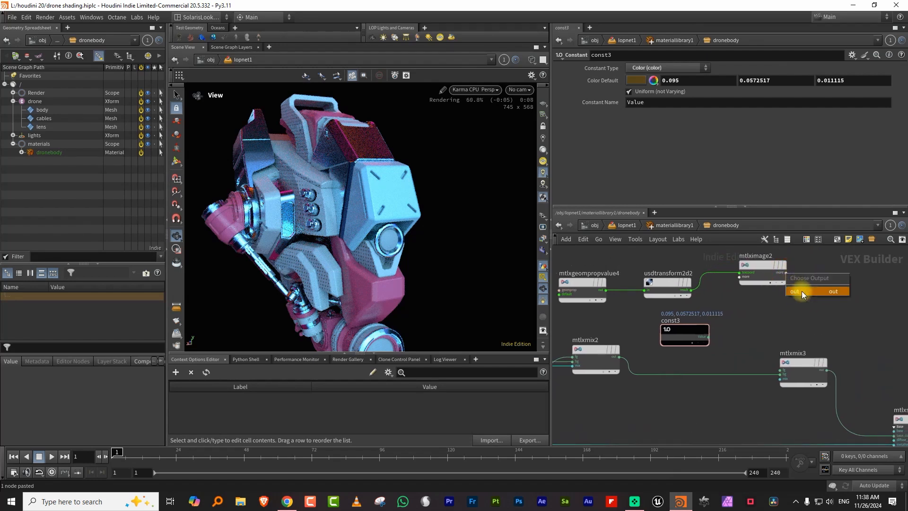
{"action": "key", "text": "Escape"}
{"action": "left_click", "coordinate": [783, 269]}
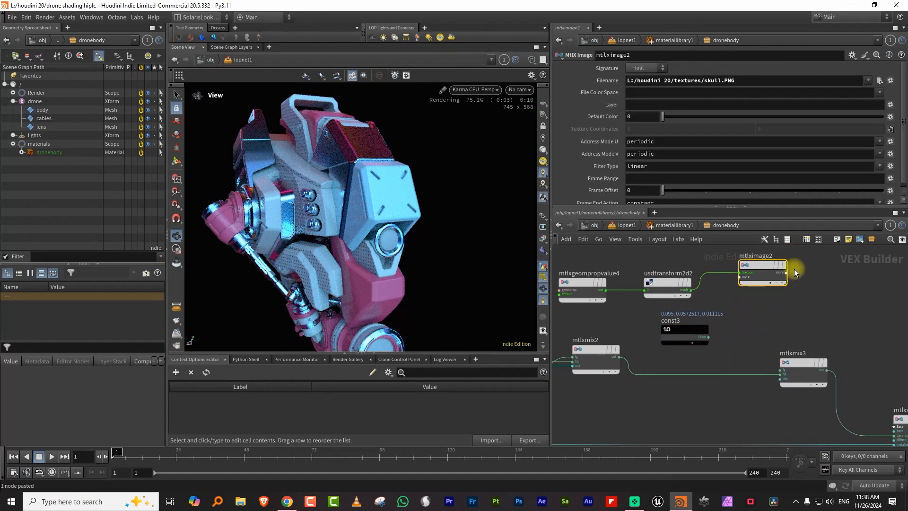
{"action": "left_click", "coordinate": [801, 294]}
{"action": "left_click", "coordinate": [763, 382]}
{"action": "scroll", "coordinate": [742, 349], "scroll_direction": "up", "scroll_amount": 2}
{"action": "left_click", "coordinate": [696, 332]}
{"action": "left_click", "coordinate": [781, 364]}
{"action": "middle_click_drag", "start_coordinate": [862, 334], "coordinate": [777, 311]}
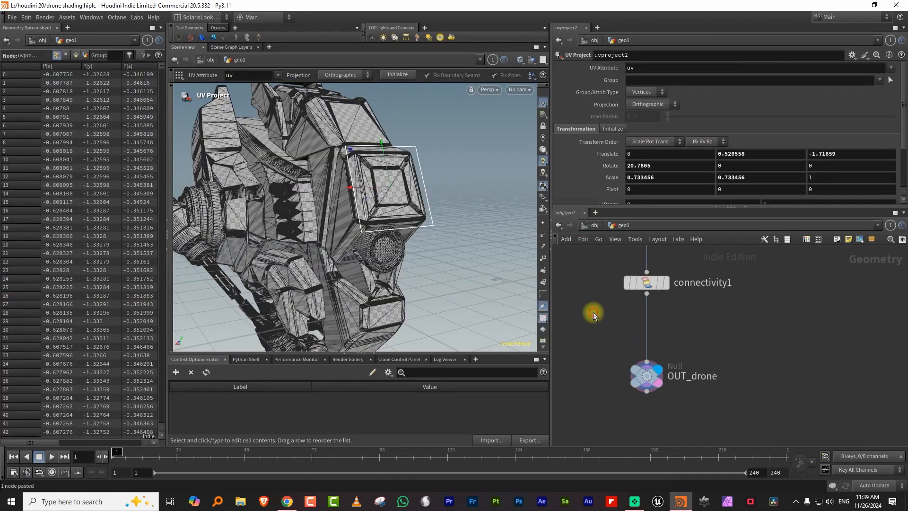
Set the UV Attribute of the uvproject2 node in geo1 to uv2
{"action": "left_click_drag", "start_coordinate": [594, 312], "coordinate": [694, 269]}
{"action": "middle_click_drag", "start_coordinate": [756, 310], "coordinate": [762, 427]}
{"action": "left_click_drag", "start_coordinate": [594, 354], "coordinate": [702, 327]}
{"action": "left_click_drag", "start_coordinate": [580, 309], "coordinate": [715, 278]}
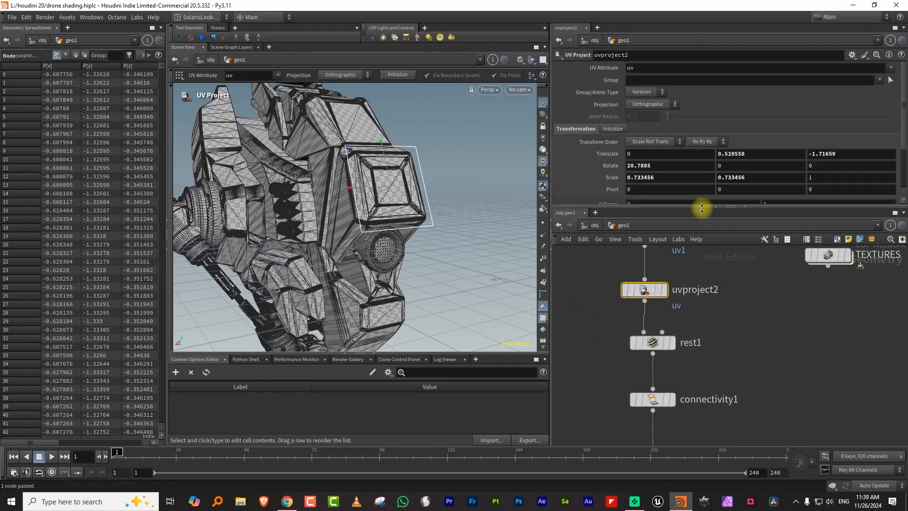
{"action": "left_click", "coordinate": [655, 69]}
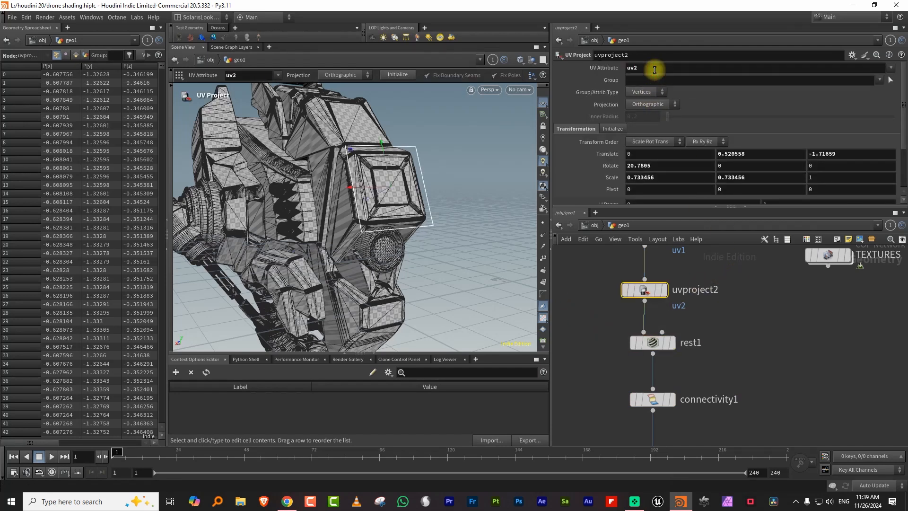
{"action": "left_click", "coordinate": [743, 287]}
Return to lopnet1 and open the dronebody shader network inside materiallibrary1
{"action": "left_click", "coordinate": [594, 226]}
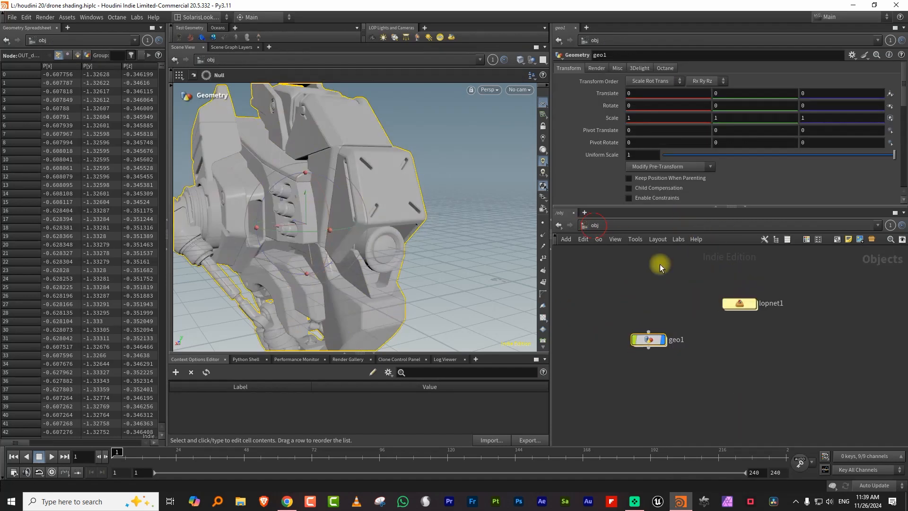
{"action": "double_click", "coordinate": [748, 306]}
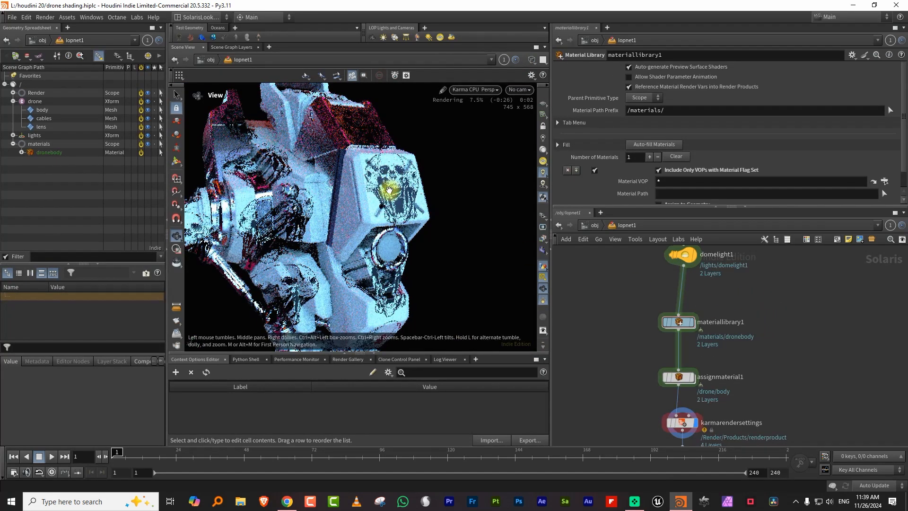
{"action": "middle_click_drag", "start_coordinate": [690, 280], "coordinate": [696, 291]}
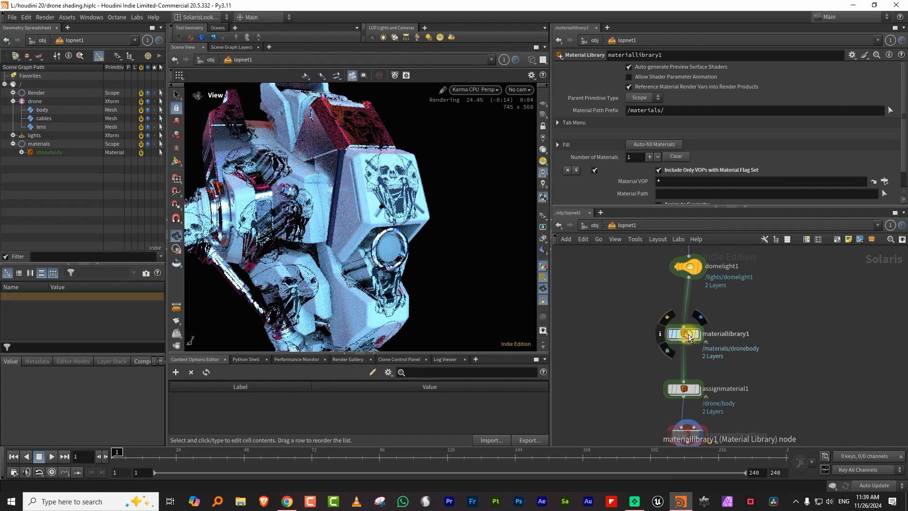
{"action": "double_click", "coordinate": [689, 337]}
{"action": "double_click", "coordinate": [687, 333]}
{"action": "middle_click_drag", "start_coordinate": [757, 322], "coordinate": [752, 323]}
Set both Address Mode U and Address Mode V of mtlximage2 to clamp
{"action": "left_click", "coordinate": [734, 313]}
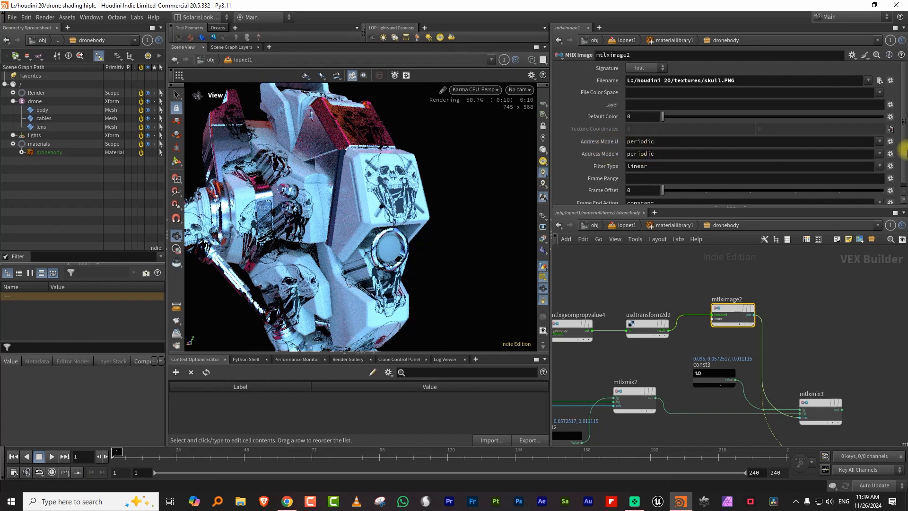
{"action": "left_click", "coordinate": [879, 141]}
{"action": "left_click", "coordinate": [883, 161]}
{"action": "left_click", "coordinate": [879, 154]}
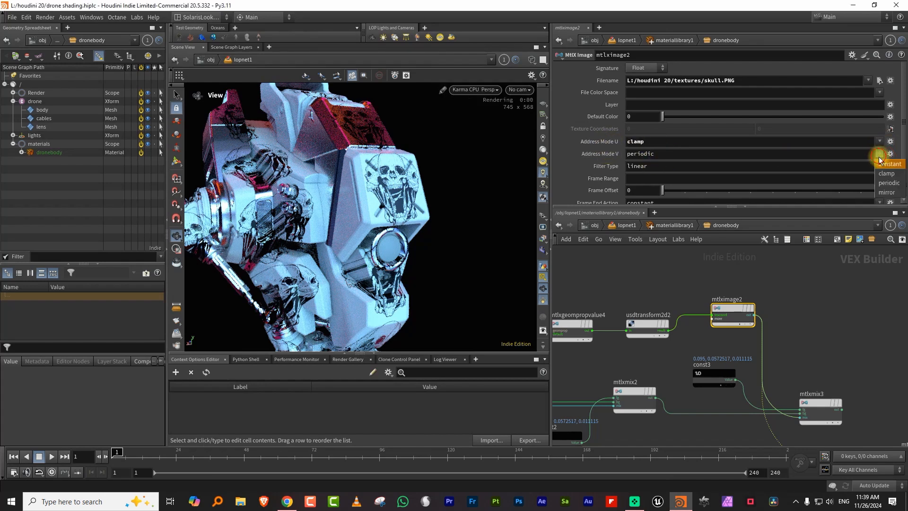
{"action": "left_click", "coordinate": [883, 174]}
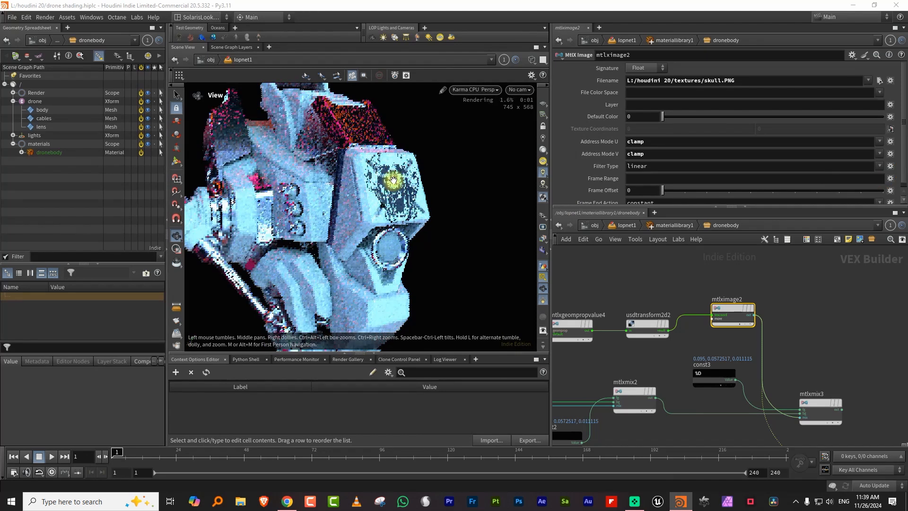
Try a scale of 1.1, 1.1 on usdtransform2d2 and undo it
{"action": "middle_click_drag", "start_coordinate": [639, 286], "coordinate": [697, 295]}
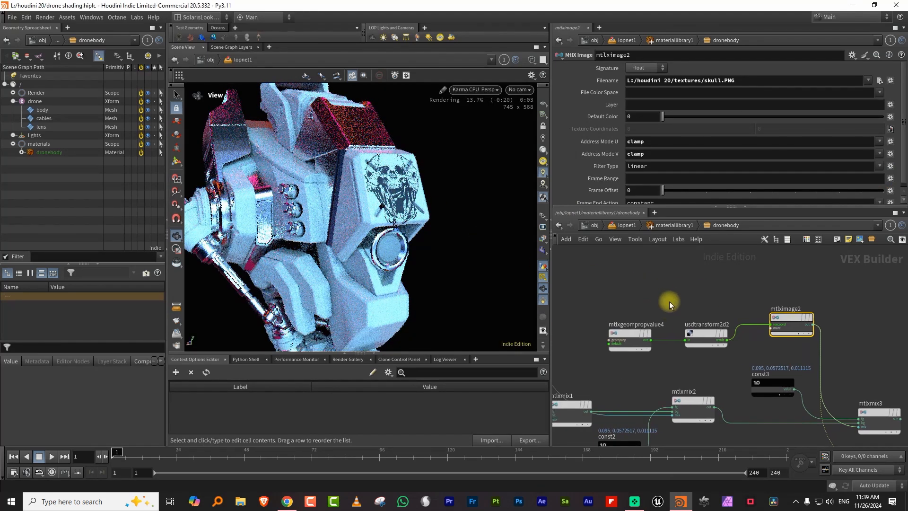
{"action": "left_click", "coordinate": [704, 334]}
{"action": "mouse_move", "coordinate": [610, 104]}
{"action": "middle_mouse_down"}
{"action": "mouse_move", "coordinate": [632, 106]}
{"action": "mouse_move", "coordinate": [623, 107]}
{"action": "middle_mouse_up"}
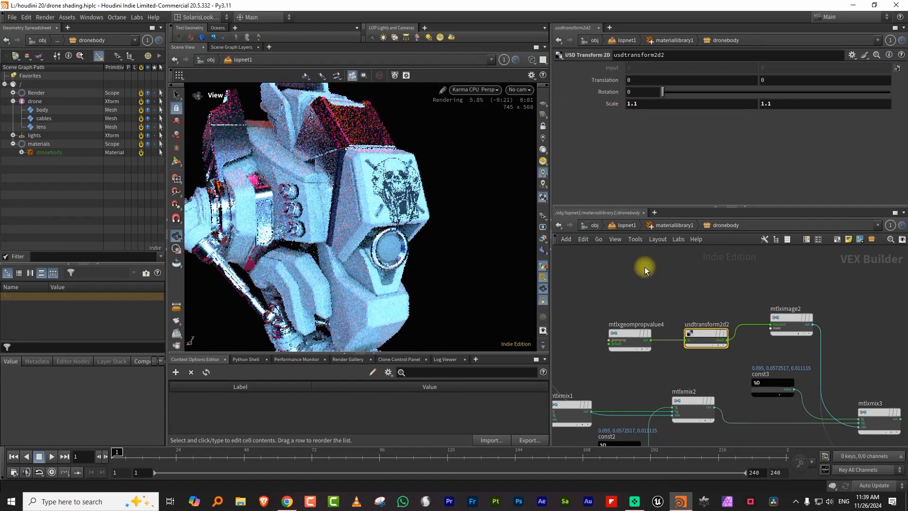
{"action": "key", "text": "ctrl+z"}
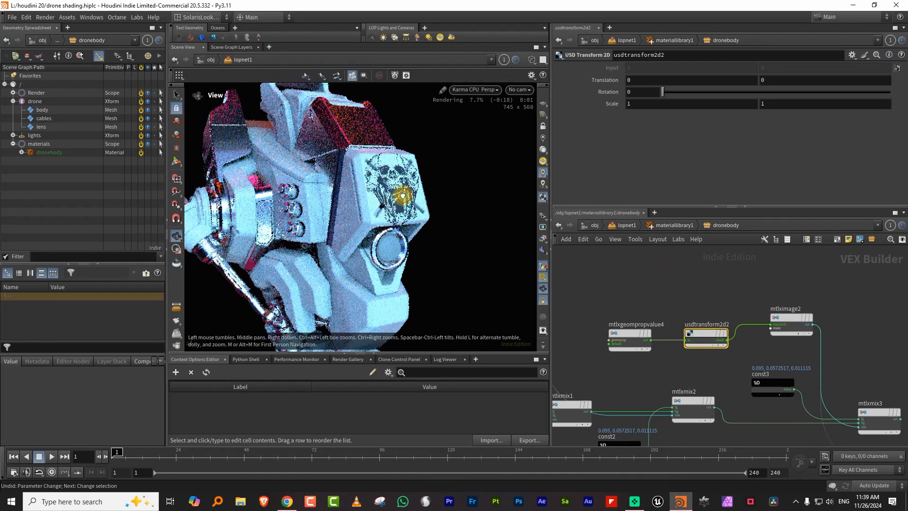
Examine from several angles where the skull decal projects on the drone's face plate and its other side
{"action": "left_click_drag", "start_coordinate": [403, 195], "coordinate": [401, 196]}
{"action": "right_click_drag", "start_coordinate": [401, 197], "coordinate": [436, 175]}
{"action": "left_click_drag", "start_coordinate": [435, 174], "coordinate": [402, 181]}
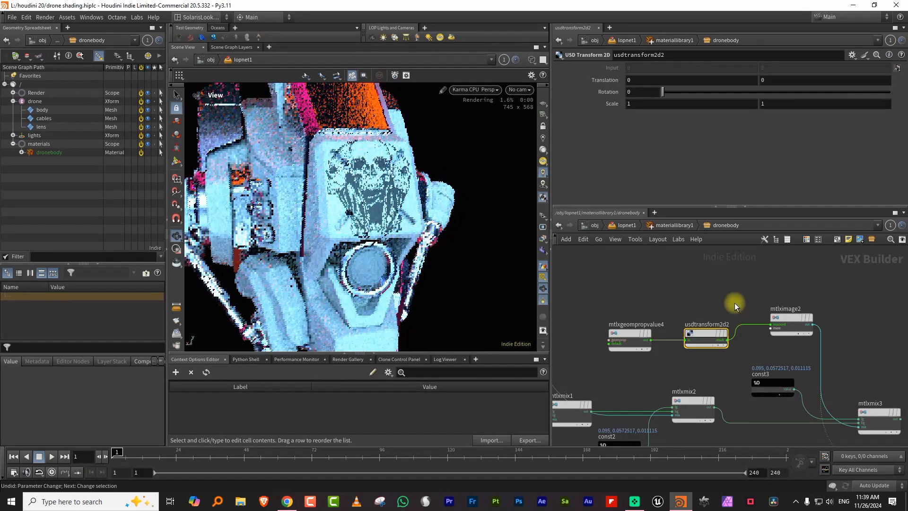
{"action": "key", "text": "space"}
{"action": "right_click_drag", "start_coordinate": [417, 182], "coordinate": [337, 222]}
{"action": "left_click_drag", "start_coordinate": [461, 213], "coordinate": [489, 192]}
{"action": "right_click_drag", "start_coordinate": [256, 215], "coordinate": [337, 185]}
{"action": "left_click_drag", "start_coordinate": [331, 187], "coordinate": [306, 180]}
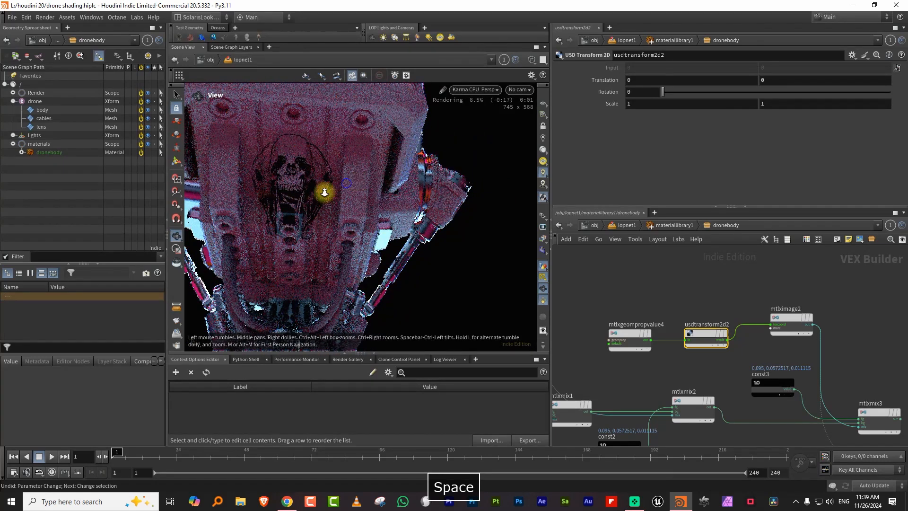
{"action": "right_click_drag", "start_coordinate": [325, 192], "coordinate": [294, 213]}
{"action": "left_click_drag", "start_coordinate": [346, 208], "coordinate": [297, 205]}
{"action": "middle_click_drag", "start_coordinate": [416, 198], "coordinate": [319, 224]}
{"action": "right_click_drag", "start_coordinate": [326, 223], "coordinate": [431, 184]}
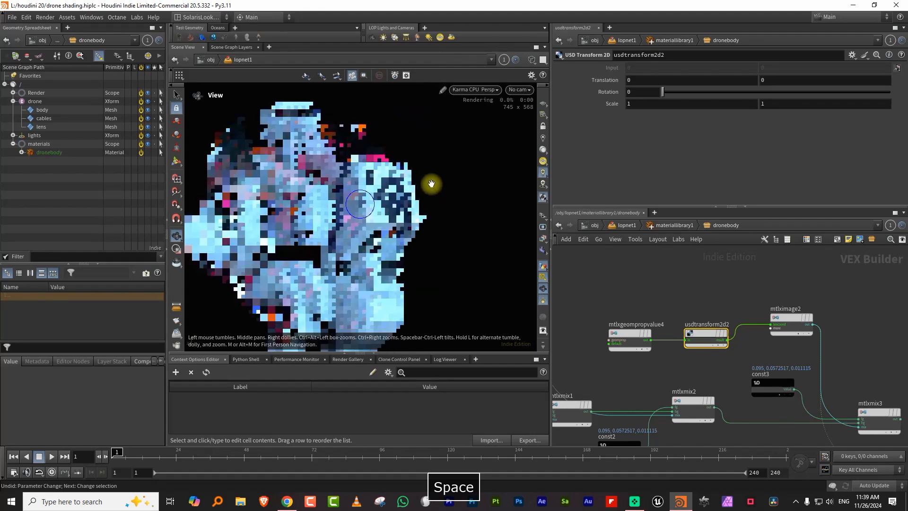
Rearrange the skull texture nodes, const3 and mtlxmix3 to free space below the skull image wire
{"action": "left_click_drag", "start_coordinate": [619, 290], "coordinate": [802, 352]}
{"action": "left_click_drag", "start_coordinate": [783, 318], "coordinate": [750, 307]}
{"action": "middle_click_drag", "start_coordinate": [812, 363], "coordinate": [767, 316]}
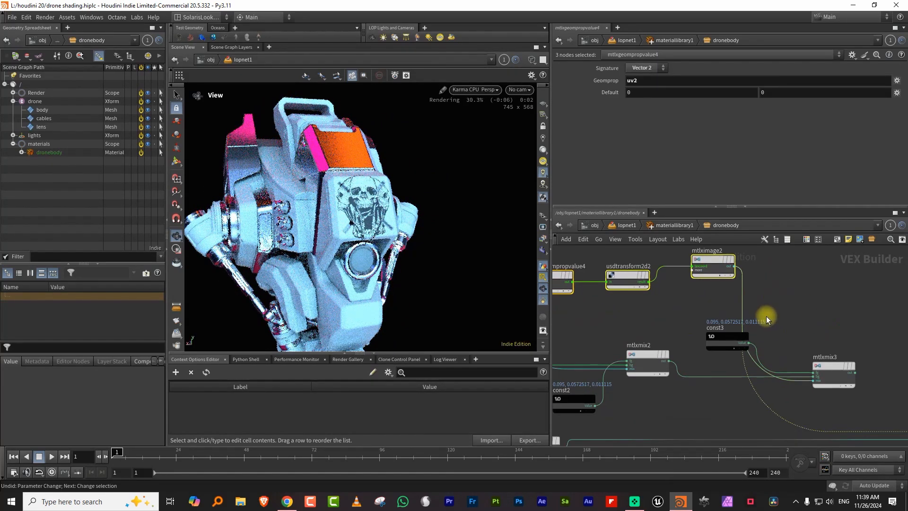
{"action": "left_click_drag", "start_coordinate": [734, 342], "coordinate": [716, 347]}
{"action": "left_click_drag", "start_coordinate": [833, 370], "coordinate": [846, 348]}
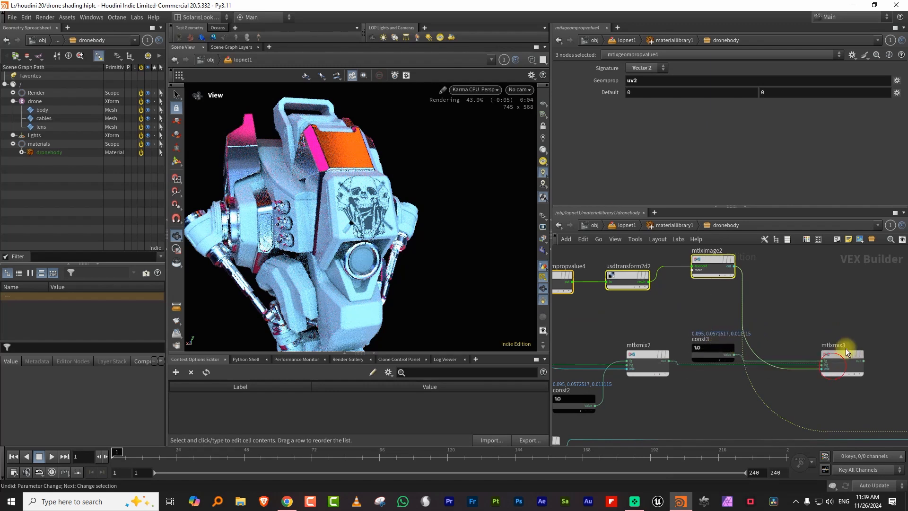
{"action": "left_click_drag", "start_coordinate": [714, 348], "coordinate": [791, 314]}
{"action": "middle_click_drag", "start_coordinate": [814, 380], "coordinate": [776, 371]}
Add a MtlX Geometry Property Value node below mtlxmix2 and set its Geomprop to plate
{"action": "scroll", "coordinate": [768, 373], "scroll_direction": "down", "scroll_amount": 2}
{"action": "key", "text": "Tab"}
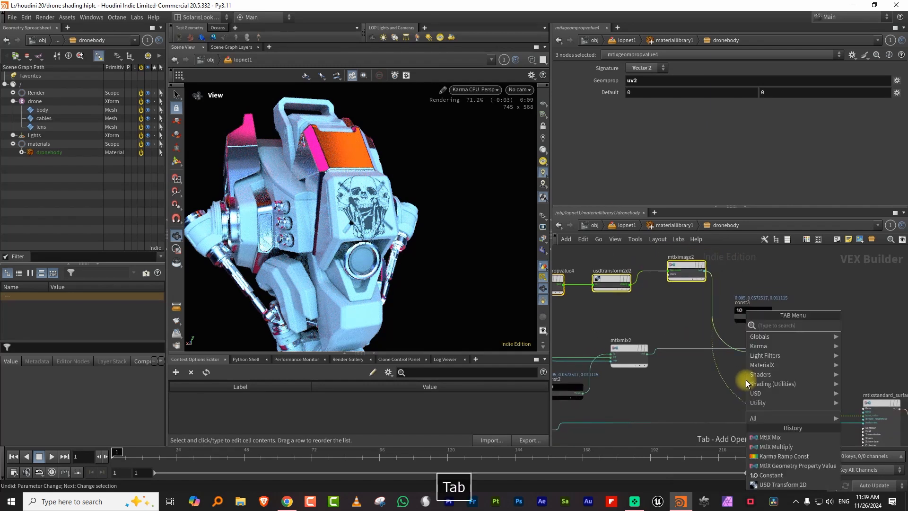
{"action": "type", "text": "geo"}
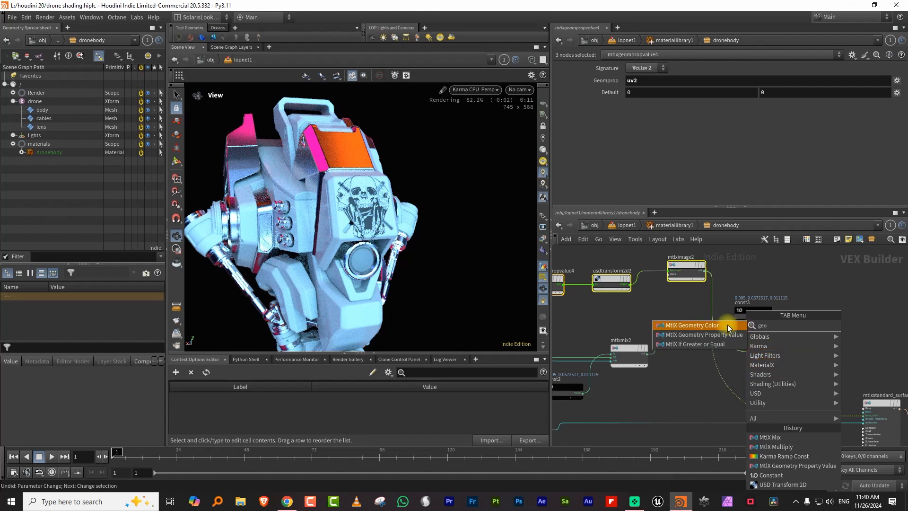
{"action": "left_click", "coordinate": [709, 334]}
{"action": "left_click", "coordinate": [664, 387]}
{"action": "left_click", "coordinate": [654, 80]}
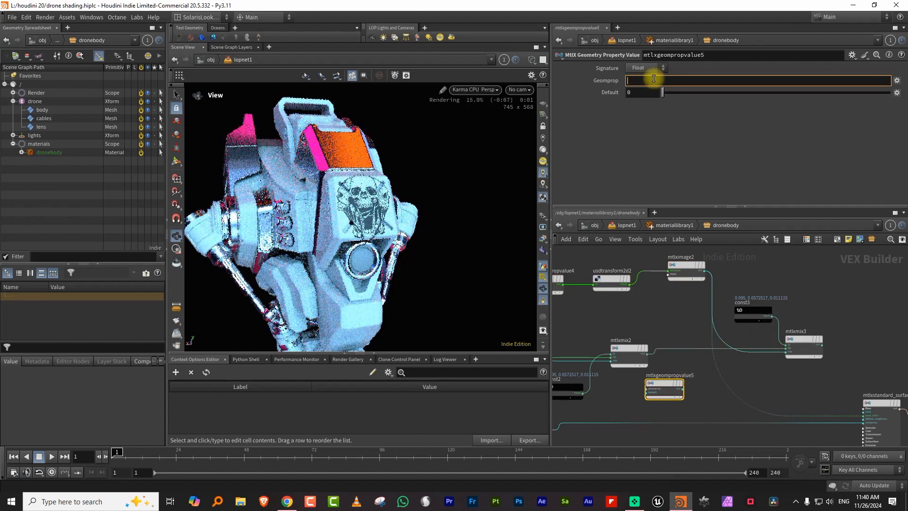
{"action": "type", "text": "plate"}
{"action": "key", "text": "Return"}
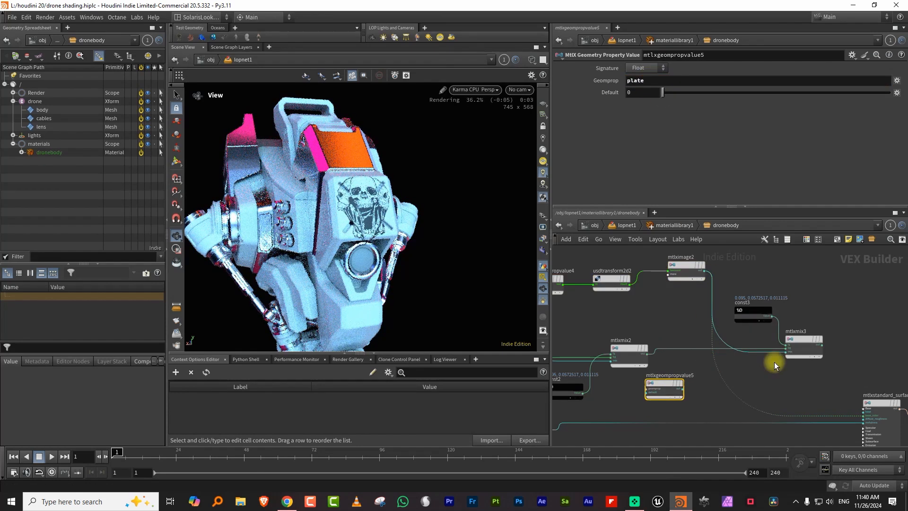
Insert a MtlX Multiply node on the wire from mtlximage2 to mtlxstandard_surface and connect the plate property to its second input
{"action": "key", "text": "Tab"}
{"action": "type", "text": "mul"}
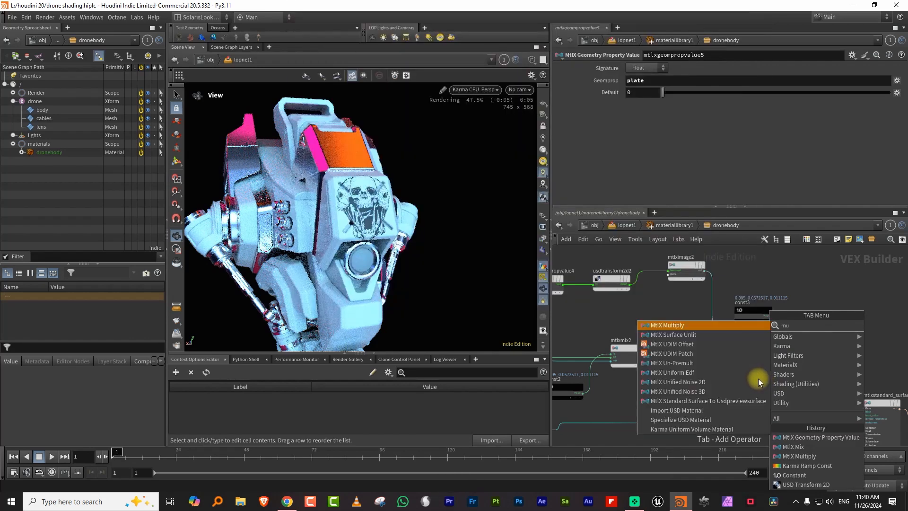
{"action": "key", "text": "Return"}
{"action": "left_click", "coordinate": [760, 379]}
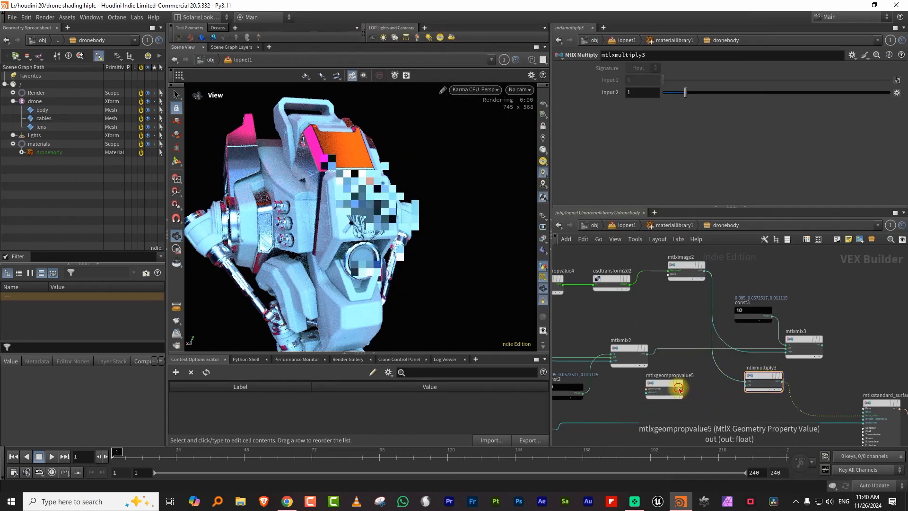
{"action": "left_click", "coordinate": [682, 389]}
{"action": "left_click", "coordinate": [746, 385]}
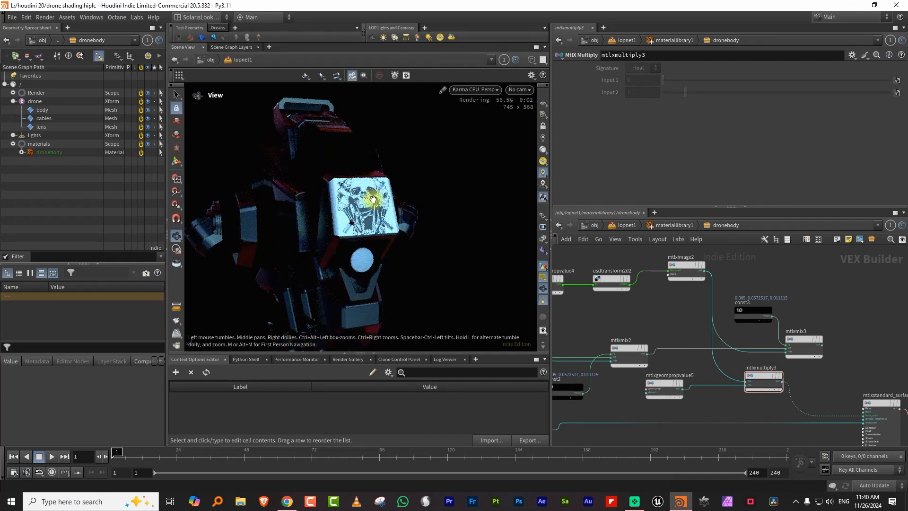
Connect mtlxmultiply3 to the mix input of mtlxmix3 and the mtlxmix3 output to the base_color of mtlxstandard_surface
{"action": "scroll", "coordinate": [803, 387], "scroll_direction": "up", "scroll_amount": 3}
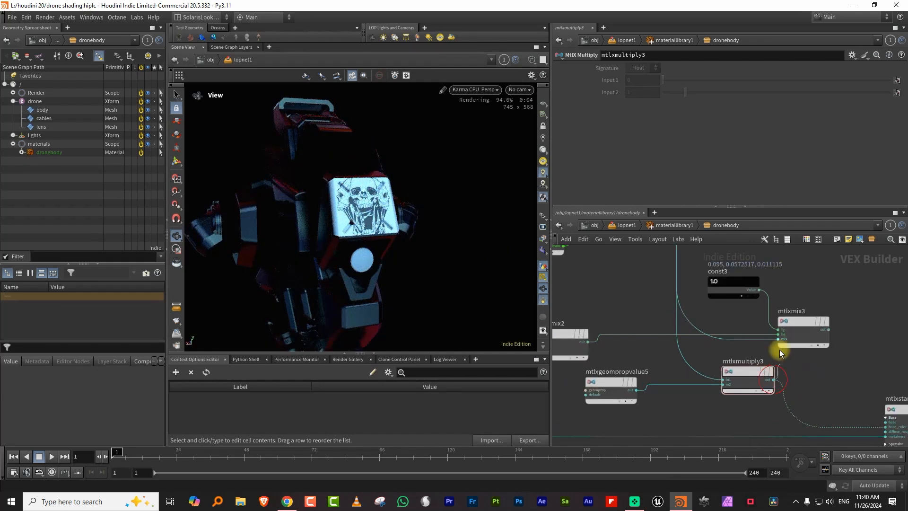
{"action": "key", "text": "space"}
{"action": "mouse_move", "coordinate": [396, 217]}
{"action": "left_mouse_down"}
{"action": "mouse_move", "coordinate": [467, 197]}
{"action": "mouse_move", "coordinate": [364, 240]}
{"action": "mouse_move", "coordinate": [402, 243]}
{"action": "mouse_move", "coordinate": [345, 246]}
{"action": "mouse_move", "coordinate": [406, 219]}
{"action": "left_mouse_up"}
{"action": "left_click_drag", "start_coordinate": [368, 229], "coordinate": [327, 254]}
{"action": "middle_click_drag", "start_coordinate": [852, 364], "coordinate": [777, 310]}
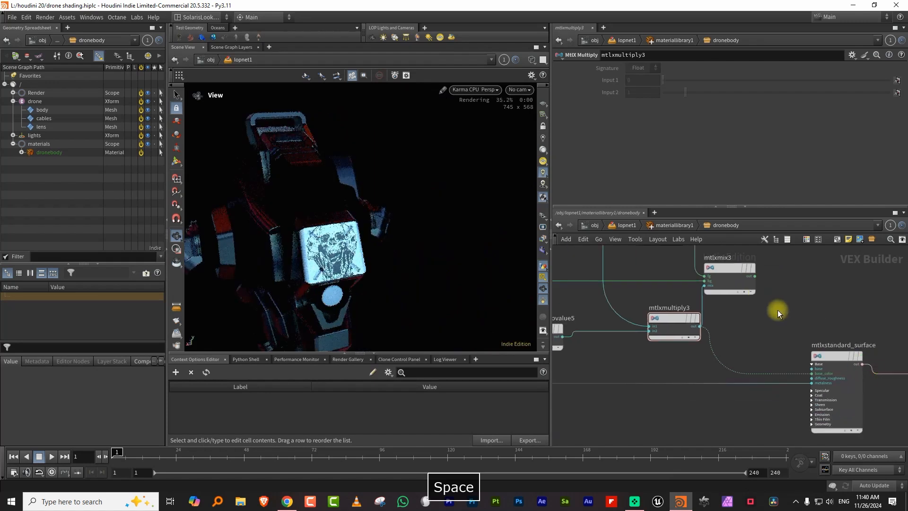
{"action": "left_click", "coordinate": [756, 277]}
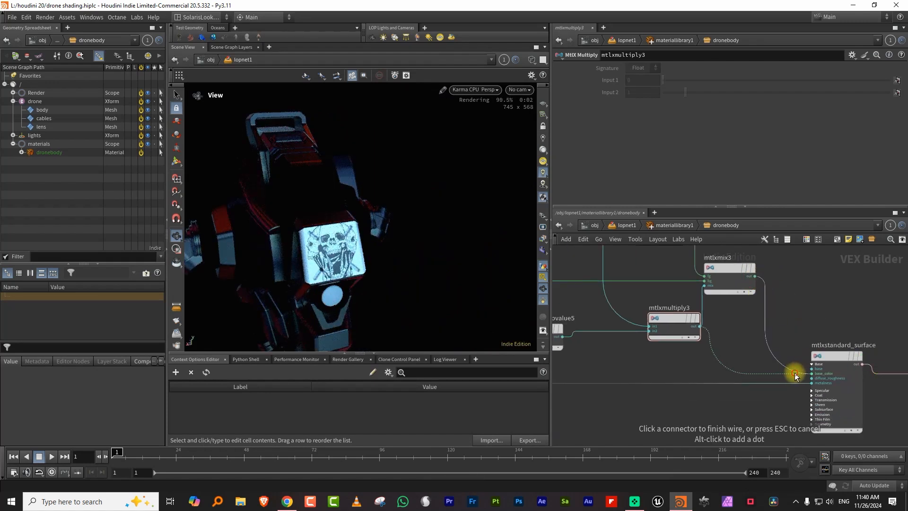
{"action": "left_click", "coordinate": [799, 374]}
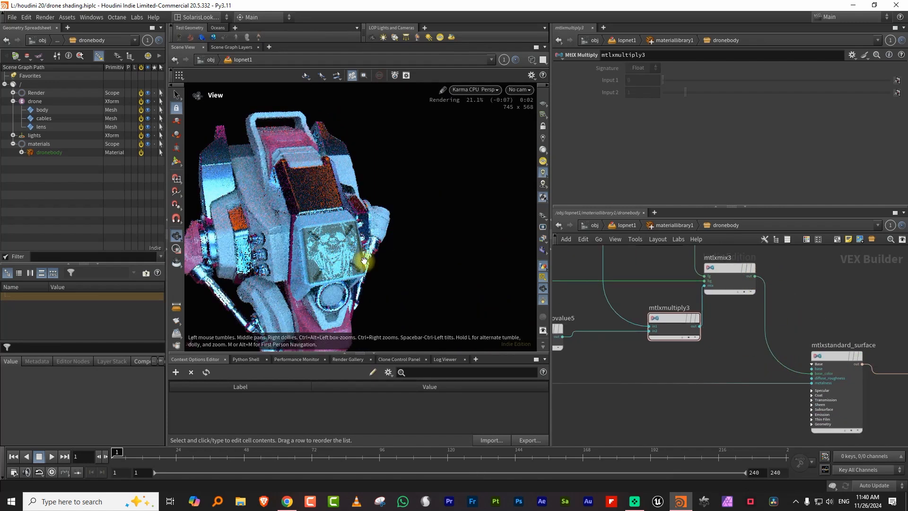
Make room beside mtlxmultiply3 and insert a MtlX Clamp node between it and mtlxmix3
{"action": "middle_click_drag", "start_coordinate": [744, 334], "coordinate": [791, 350]}
{"action": "left_click_drag", "start_coordinate": [715, 336], "coordinate": [691, 330]}
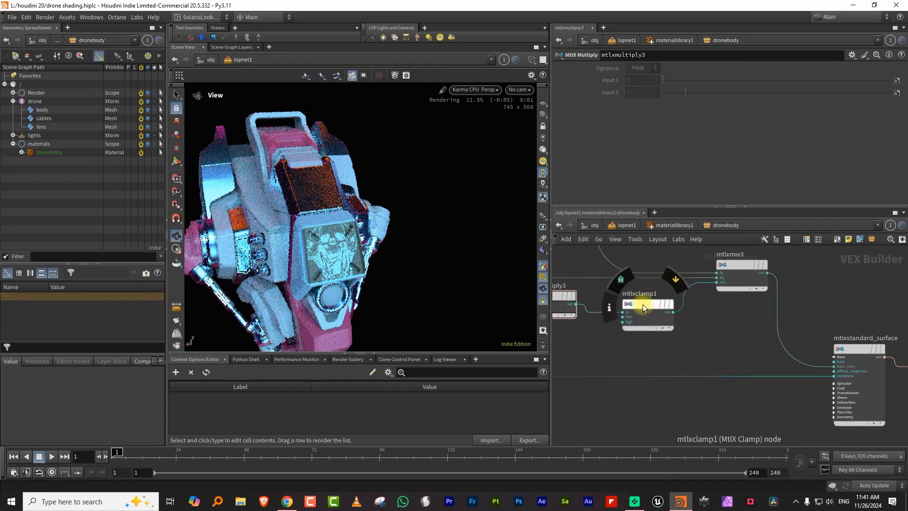
Insert a MtlX Invert node on the wire from mtlximage2 to mtlxmultiply3 and tidy the node layout
{"action": "left_click_drag", "start_coordinate": [644, 317], "coordinate": [630, 318]}
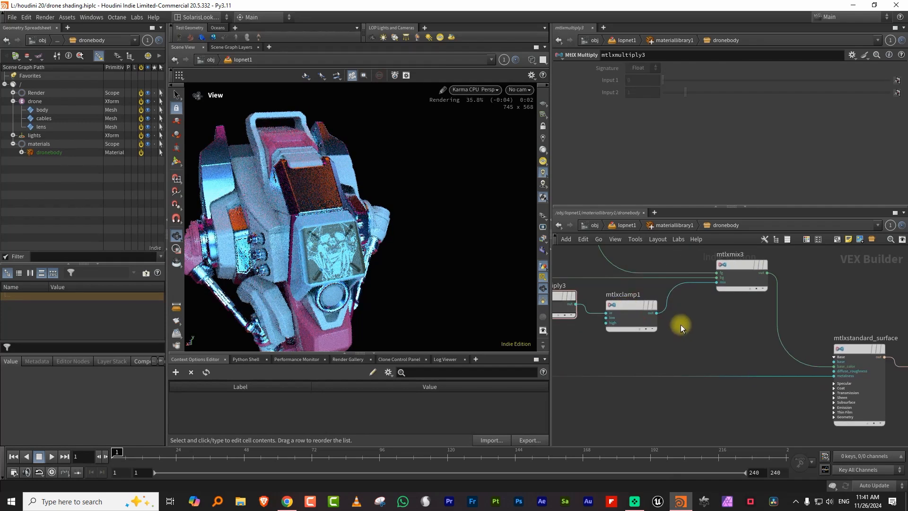
{"action": "key", "text": "Tab"}
{"action": "type", "text": "inv"}
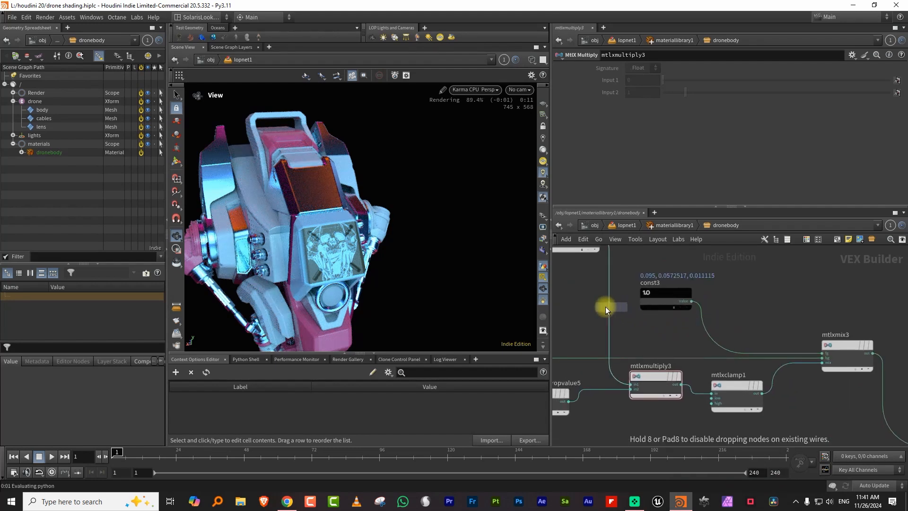
{"action": "left_click", "coordinate": [615, 324]}
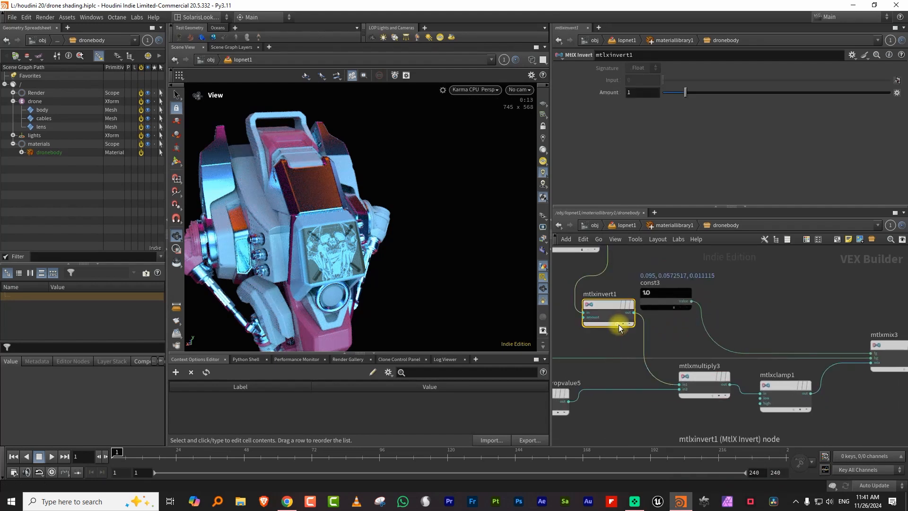
{"action": "middle_click_drag", "start_coordinate": [653, 325], "coordinate": [811, 293]}
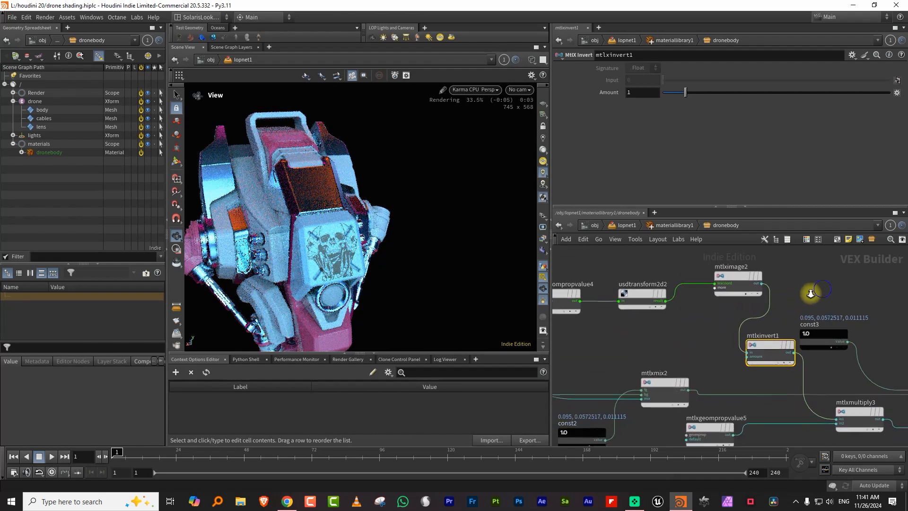
{"action": "right_click_drag", "start_coordinate": [811, 293], "coordinate": [738, 298]}
{"action": "middle_click_drag", "start_coordinate": [738, 298], "coordinate": [807, 305]}
{"action": "left_click", "coordinate": [635, 239]}
{"action": "left_click", "coordinate": [814, 318]}
{"action": "left_click", "coordinate": [670, 323]}
{"action": "left_click_drag", "start_coordinate": [669, 324], "coordinate": [801, 271]}
{"action": "middle_click_drag", "start_coordinate": [800, 272], "coordinate": [634, 251]}
Scale the uvproject2 projection in geo1 down to about 0.53 in X and Y, then return to lopnet1 to check the skull decal
{"action": "left_click", "coordinate": [625, 226]}
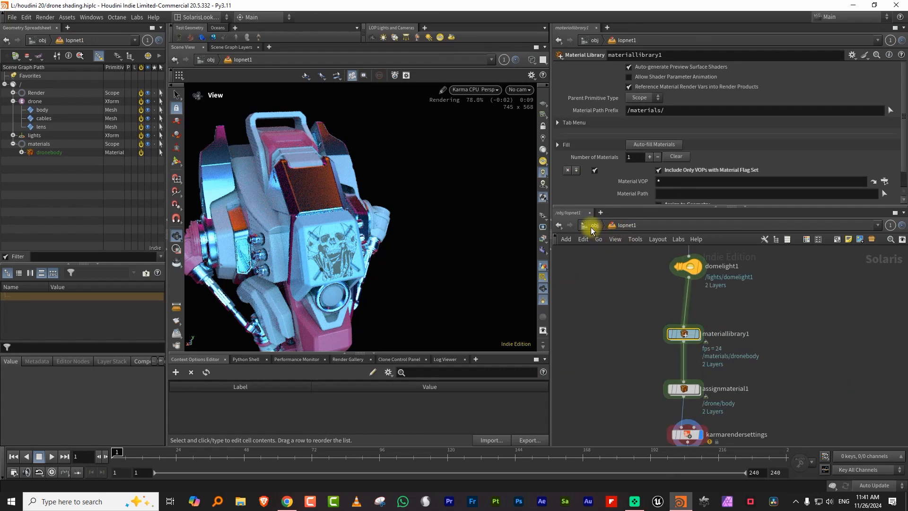
{"action": "left_click", "coordinate": [594, 228]}
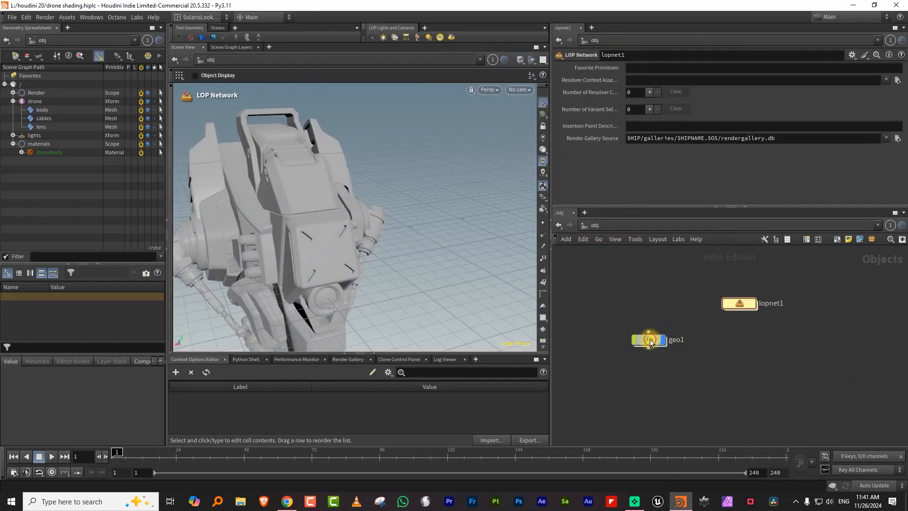
{"action": "double_click", "coordinate": [651, 341]}
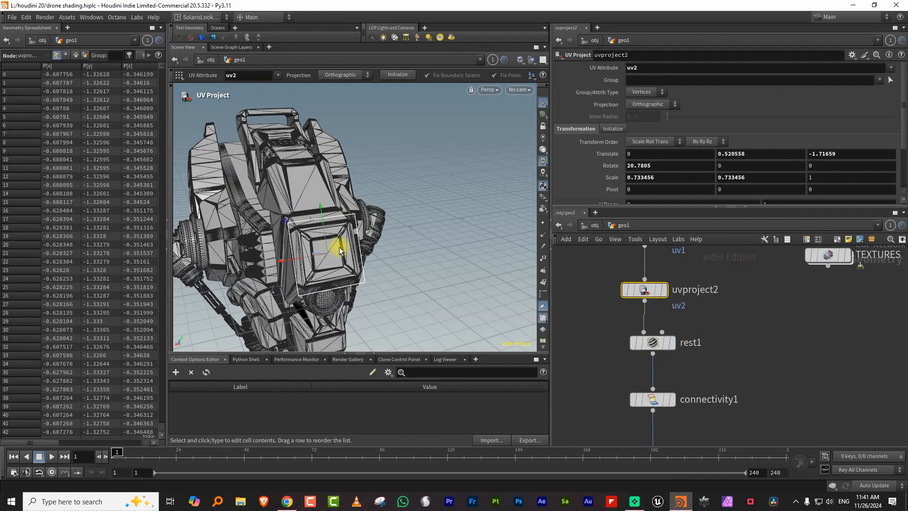
{"action": "left_click_drag", "start_coordinate": [285, 221], "coordinate": [295, 237]}
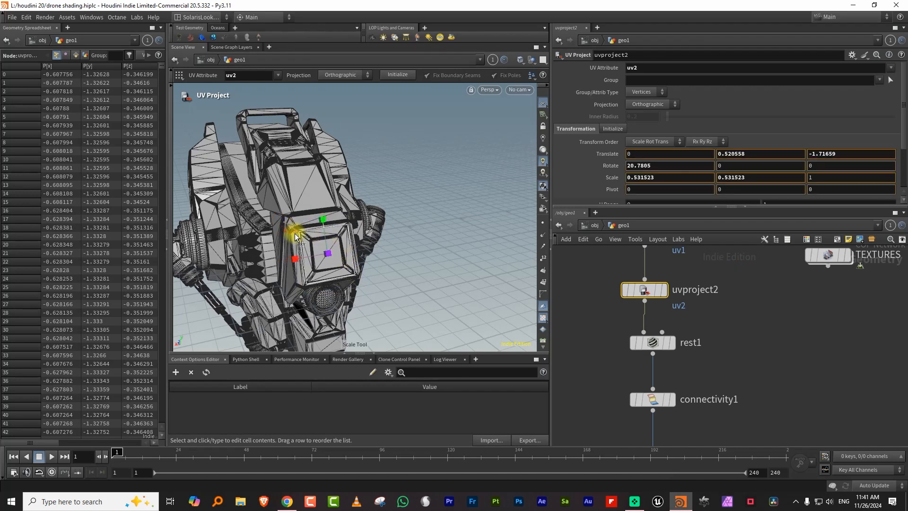
{"action": "left_click", "coordinate": [595, 225]}
{"action": "left_click", "coordinate": [717, 276]}
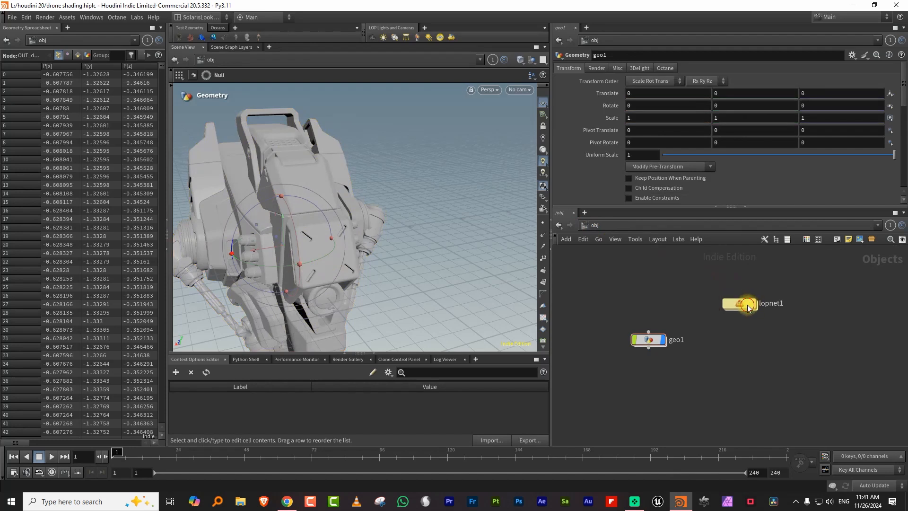
{"action": "double_click", "coordinate": [747, 305]}
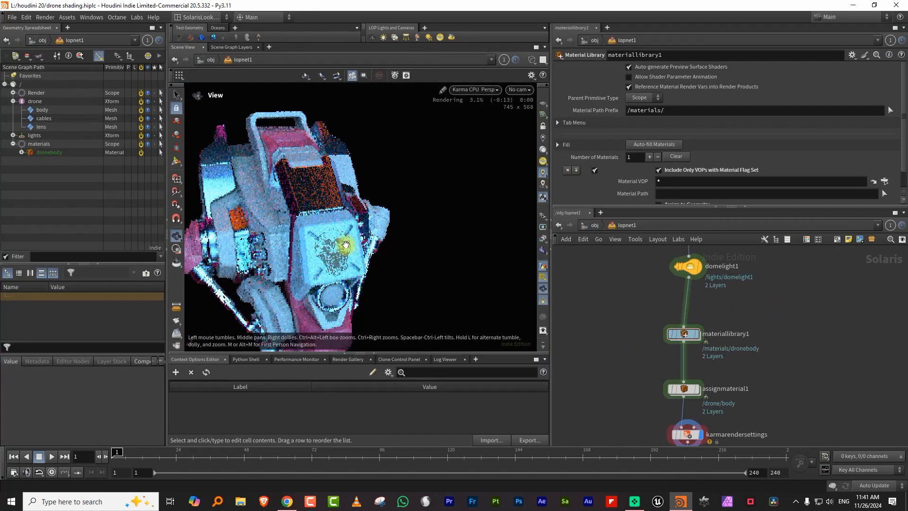
{"action": "left_click_drag", "start_coordinate": [342, 258], "coordinate": [397, 239]}
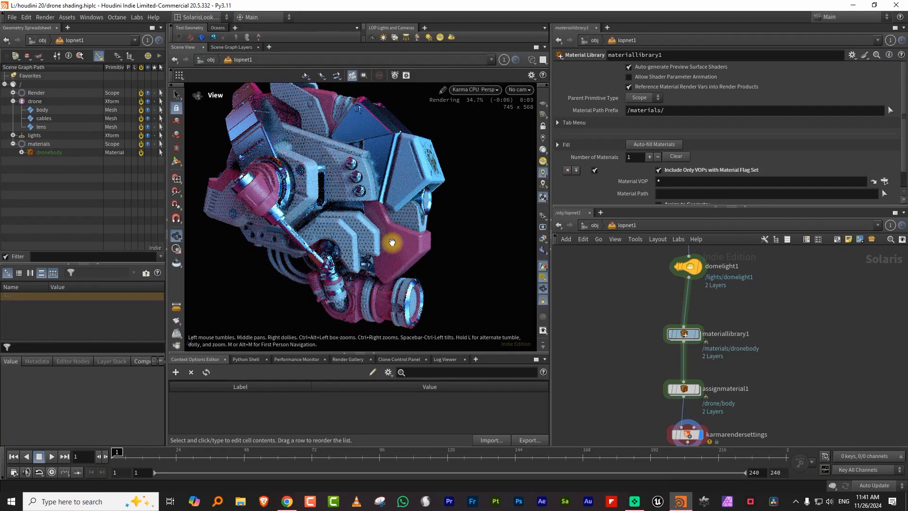
Insert a Transform node between the drone SOP Import and domelight1, and set its Primitives to /drone
{"action": "left_click", "coordinate": [594, 227]}
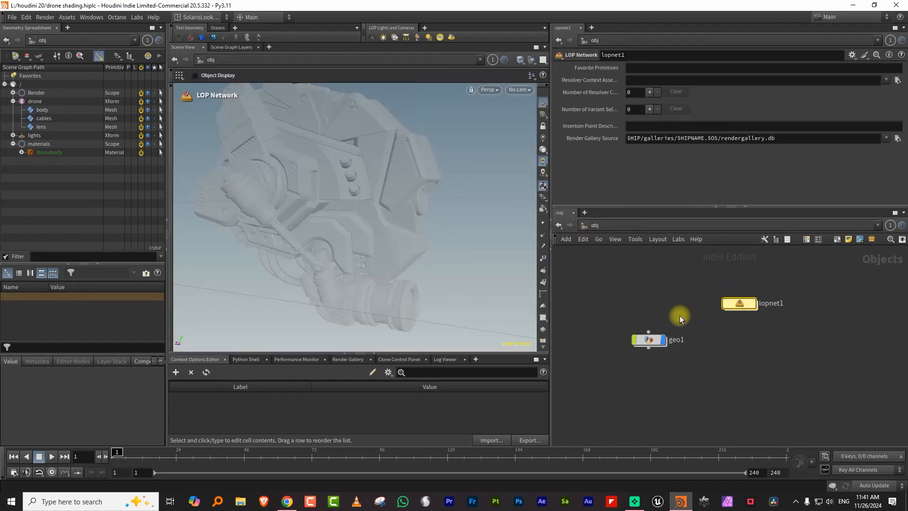
{"action": "double_click", "coordinate": [752, 307]}
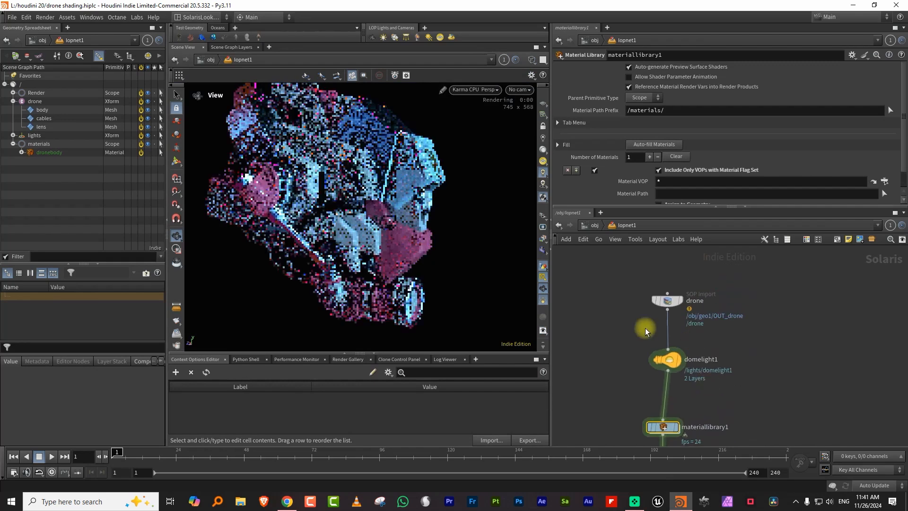
{"action": "key", "text": "Return"}
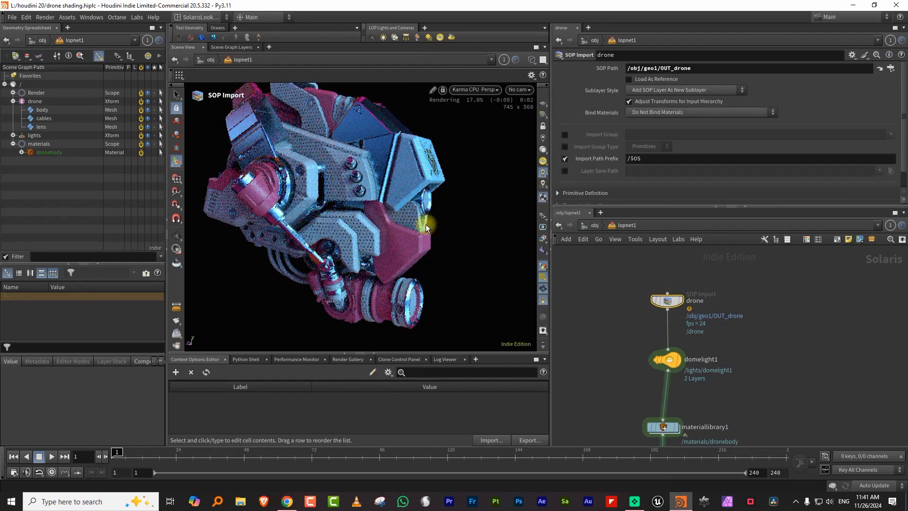
{"action": "key", "text": "Tab"}
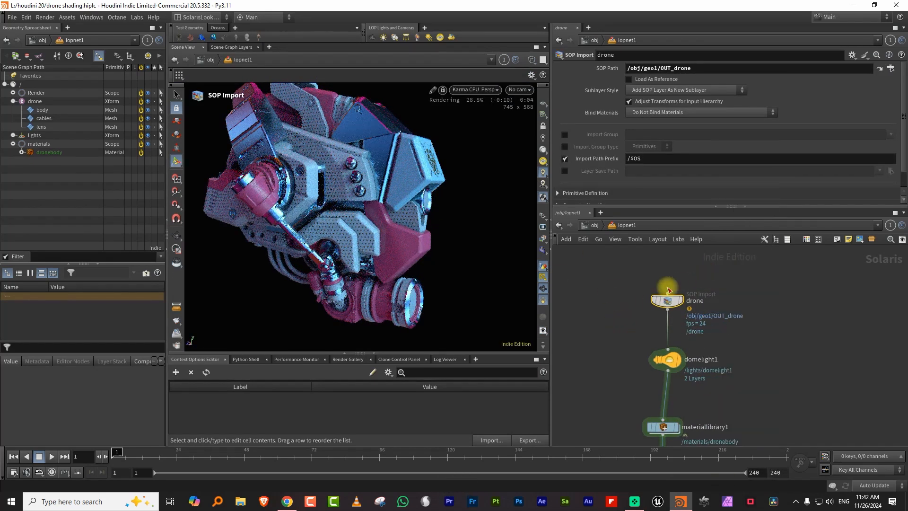
{"action": "key", "text": "Tab"}
{"action": "type", "text": "tr"}
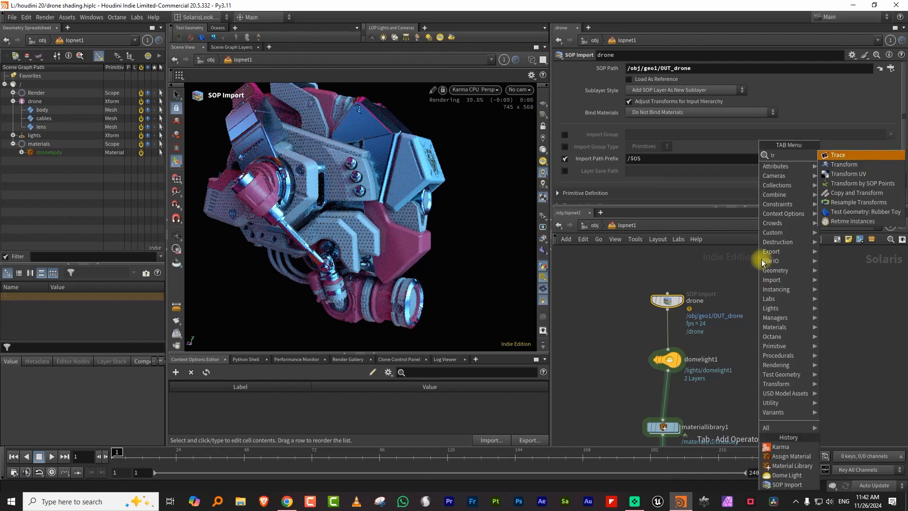
{"action": "left_click", "coordinate": [839, 164]}
{"action": "left_click", "coordinate": [662, 322]}
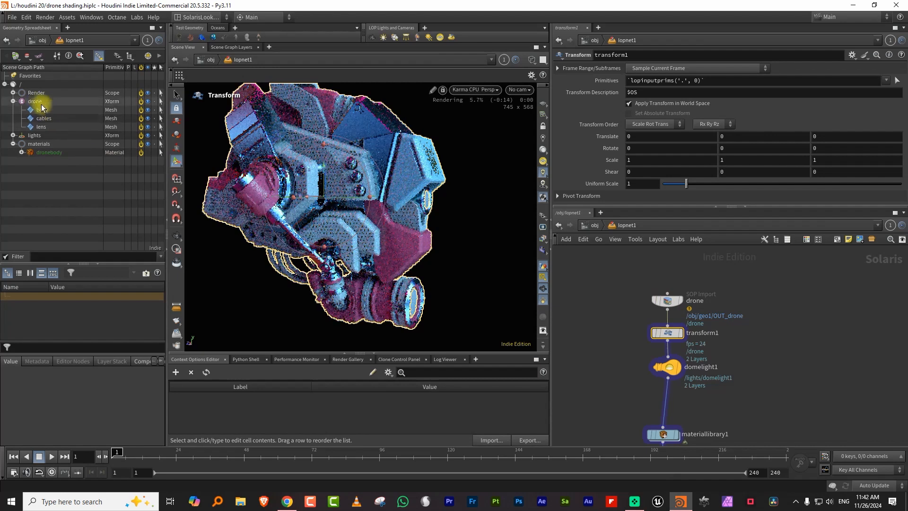
{"action": "left_click_drag", "start_coordinate": [498, 105], "coordinate": [633, 79]}
{"action": "left_click_drag", "start_coordinate": [742, 348], "coordinate": [742, 348]}
Move the drone about -0.58 along Z with the transform1 node
{"action": "key", "text": "space"}
{"action": "left_click_drag", "start_coordinate": [345, 180], "coordinate": [340, 212]}
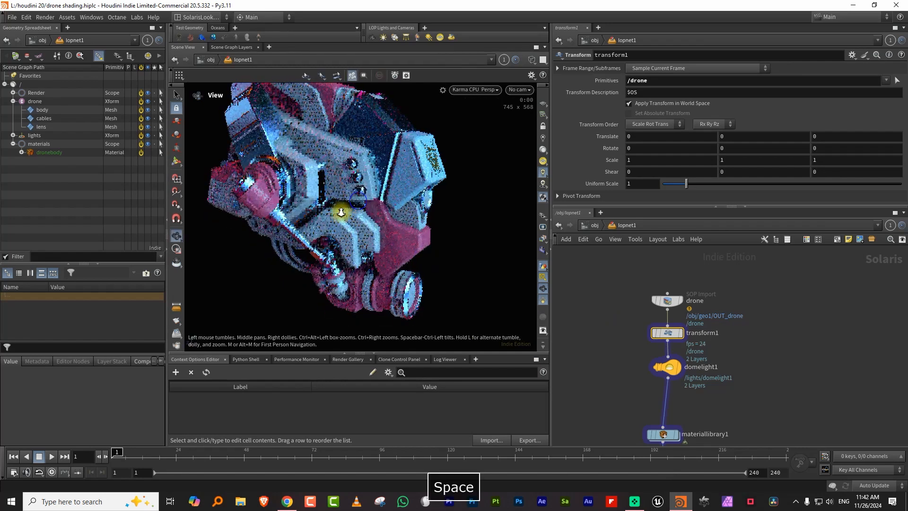
{"action": "right_click_drag", "start_coordinate": [341, 212], "coordinate": [344, 197]}
{"action": "left_click_drag", "start_coordinate": [327, 188], "coordinate": [344, 198]}
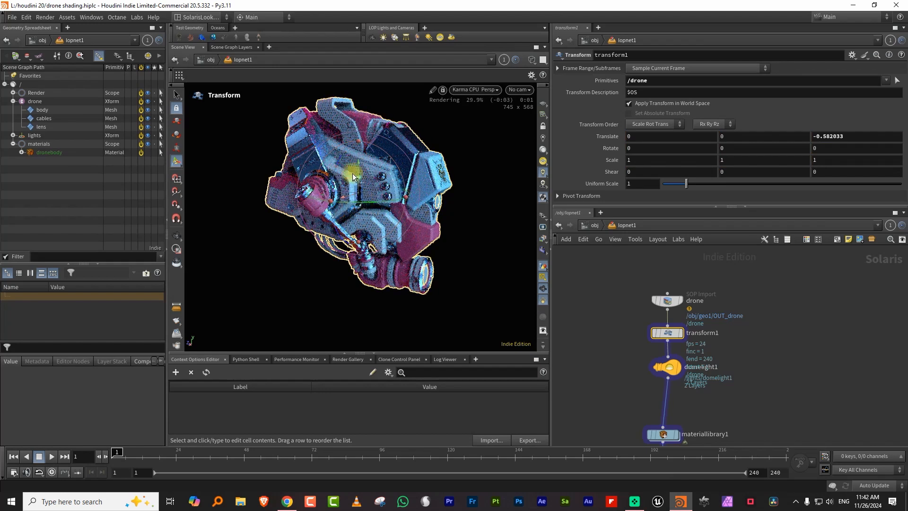
{"action": "key", "text": "Escape"}
Set the Y rotation of domelight1 to -80 to light the underside cables, and save the scene
{"action": "left_click_drag", "start_coordinate": [361, 193], "coordinate": [331, 270]}
{"action": "right_click_drag", "start_coordinate": [350, 255], "coordinate": [418, 215]}
{"action": "left_click_drag", "start_coordinate": [320, 252], "coordinate": [359, 239]}
{"action": "right_click_drag", "start_coordinate": [290, 268], "coordinate": [325, 243]}
{"action": "left_click_drag", "start_coordinate": [327, 242], "coordinate": [345, 233]}
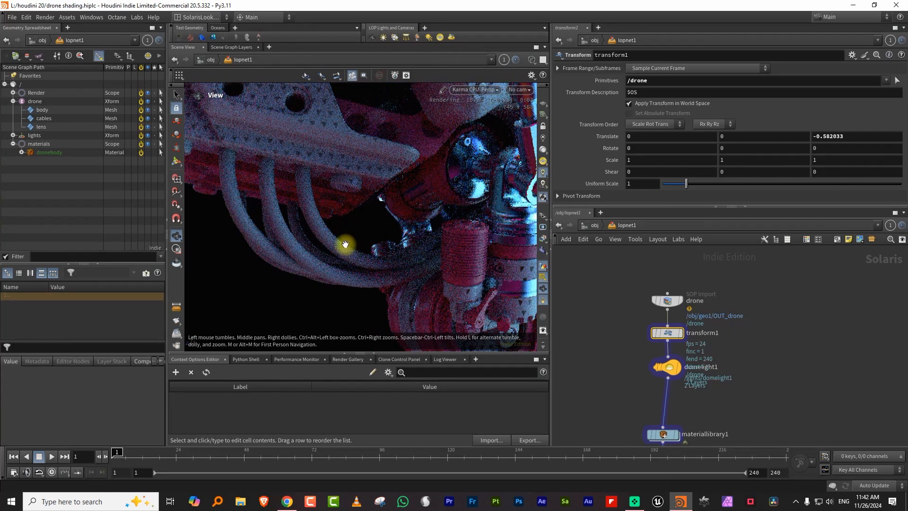
{"action": "middle_click_drag", "start_coordinate": [769, 378], "coordinate": [760, 264]}
{"action": "left_click", "coordinate": [661, 255]}
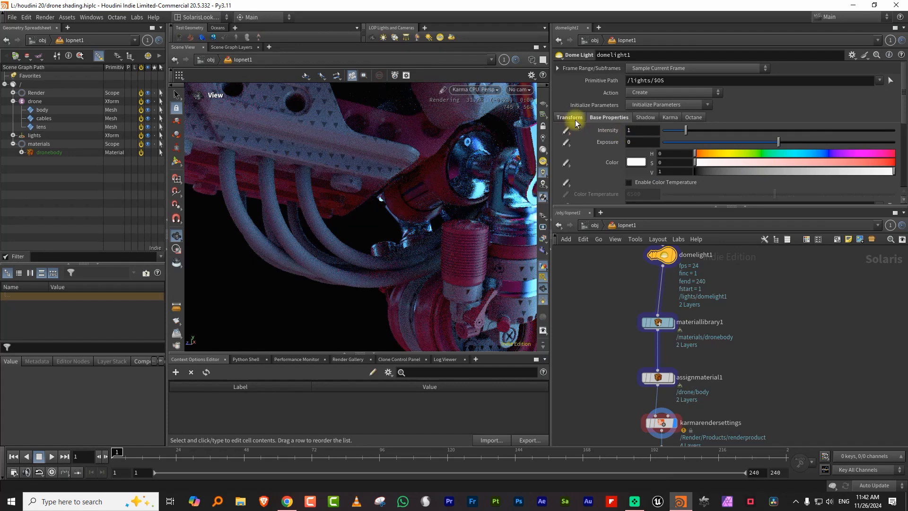
{"action": "left_click", "coordinate": [573, 118]}
{"action": "middle_click_drag", "start_coordinate": [749, 168], "coordinate": [694, 134]}
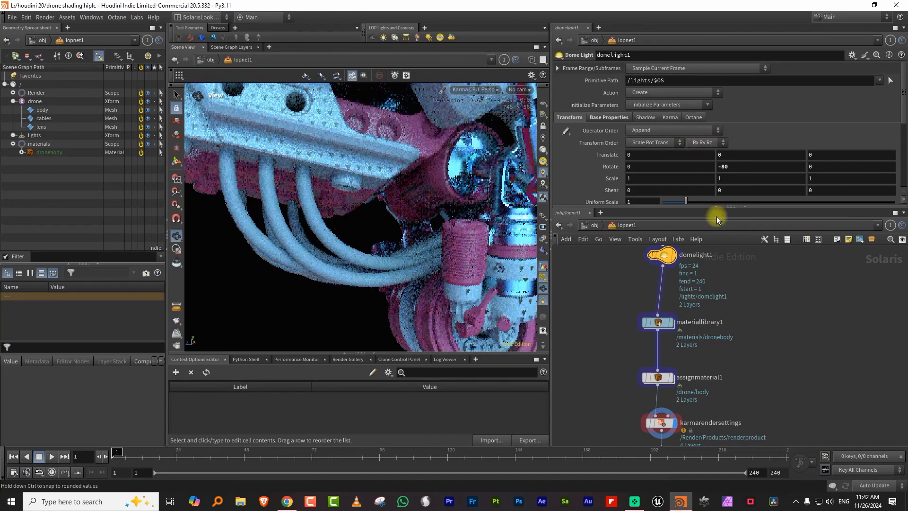
{"action": "key", "text": "ctrl+s"}
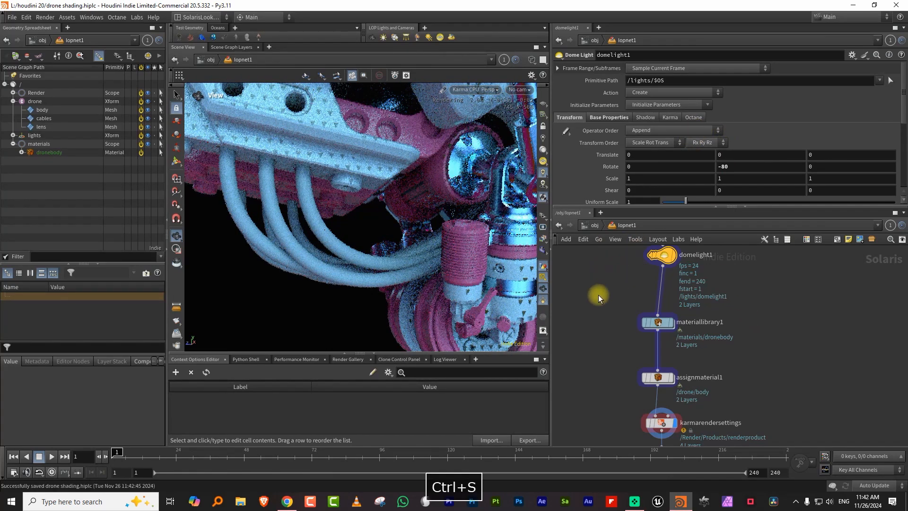
Open the TEXTURES network inside geo1 and bring the OUT_TRIANGLES pattern into full view
{"action": "left_click", "coordinate": [585, 226]}
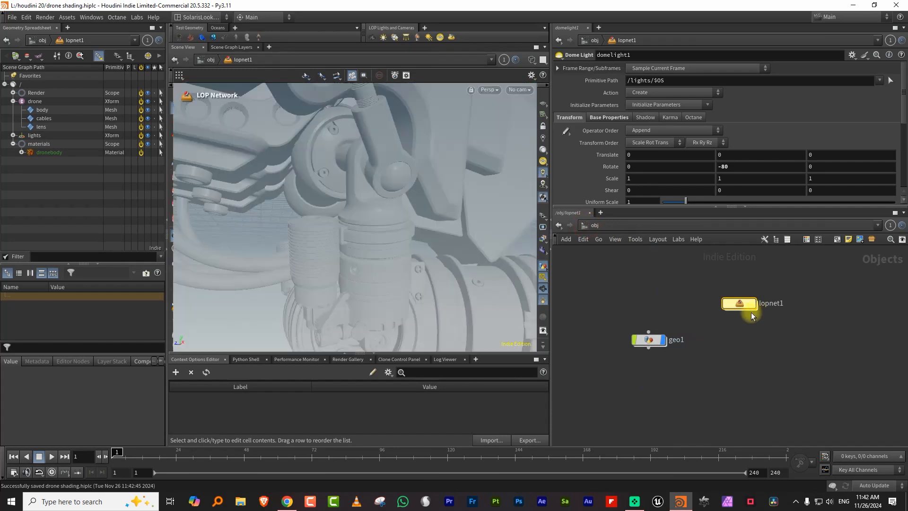
{"action": "double_click", "coordinate": [657, 340]}
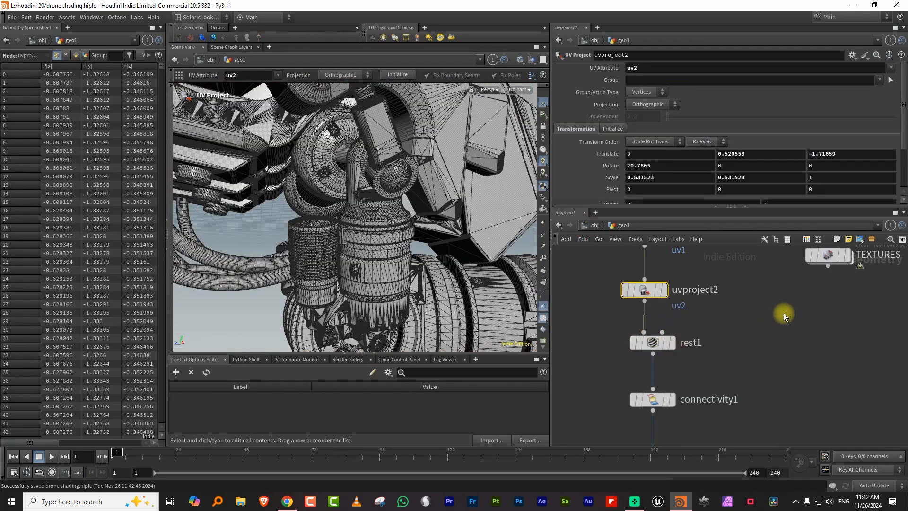
{"action": "middle_click_drag", "start_coordinate": [785, 313], "coordinate": [660, 367]}
{"action": "double_click", "coordinate": [704, 310]}
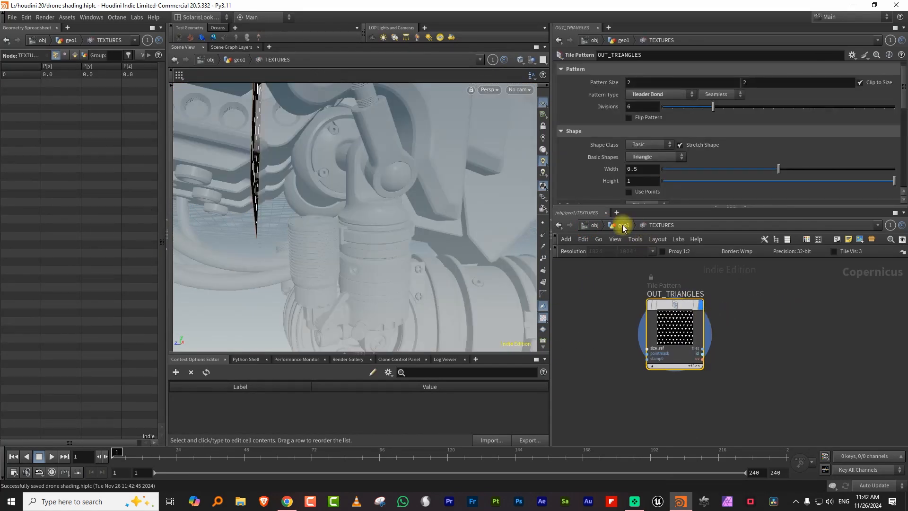
{"action": "left_click", "coordinate": [623, 225]}
{"action": "double_click", "coordinate": [708, 312]}
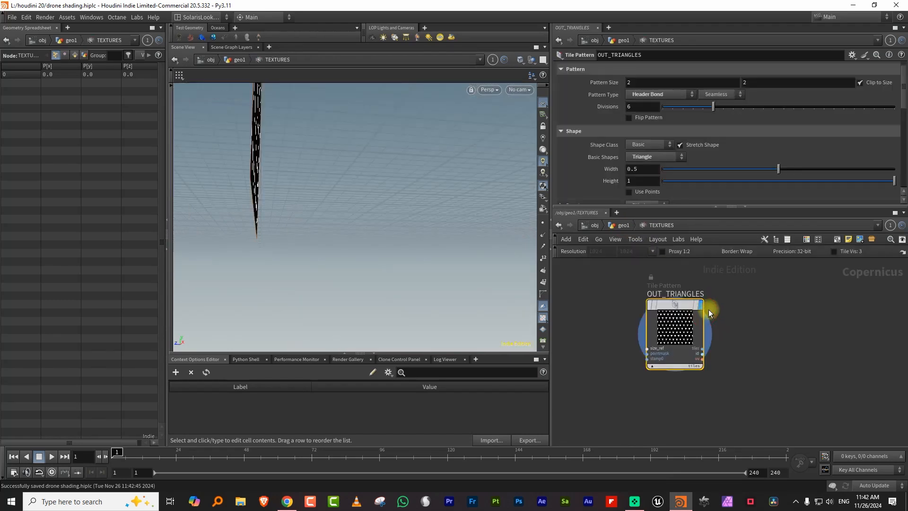
{"action": "key", "text": "space"}
{"action": "left_click_drag", "start_coordinate": [298, 205], "coordinate": [335, 217]}
{"action": "left_click_drag", "start_coordinate": [689, 206], "coordinate": [711, 138]}
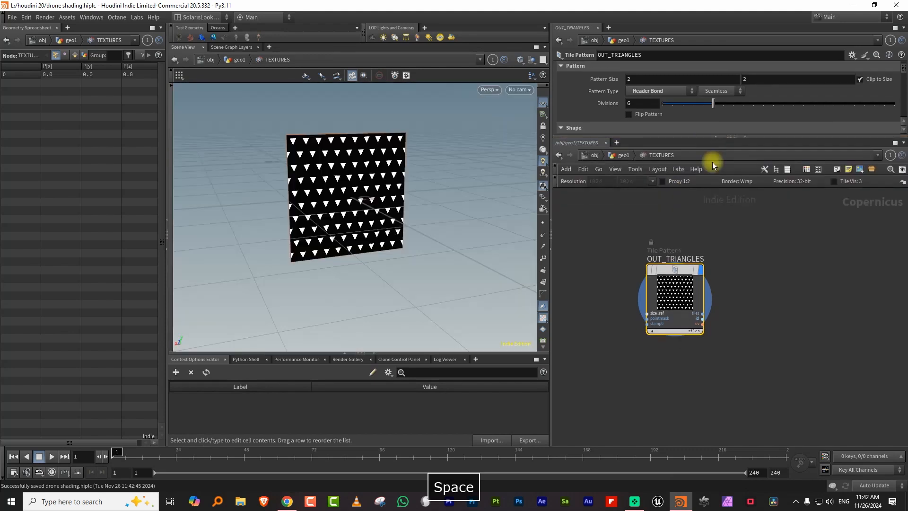
Add a Tile Pattern node below OUT_TRIANGLES and enlarge its parameter area
{"action": "middle_click_drag", "start_coordinate": [764, 314], "coordinate": [732, 271]}
{"action": "key", "text": "Tab"}
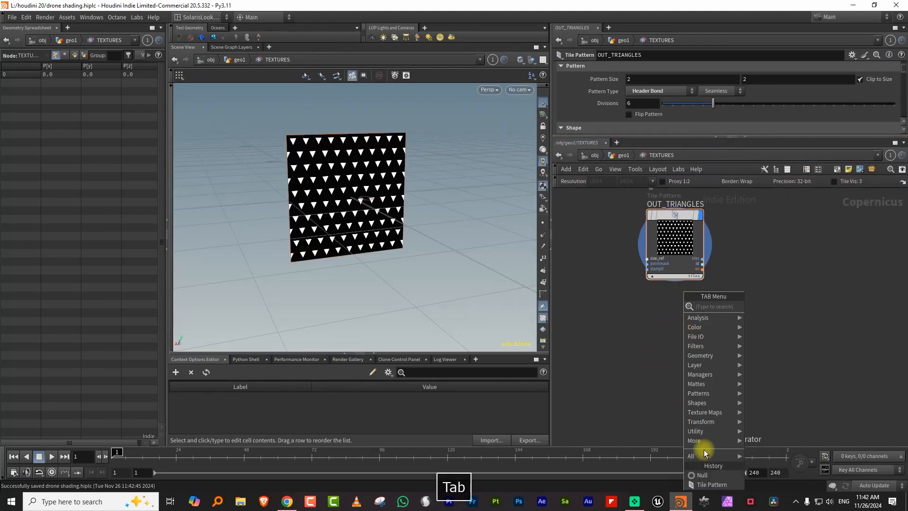
{"action": "left_click", "coordinate": [712, 484]}
{"action": "left_click", "coordinate": [675, 374]}
{"action": "left_click_drag", "start_coordinate": [653, 137], "coordinate": [653, 257]}
Try a Rotate Pattern value of 45 on tilepattern1 and set it back to 0
{"action": "scroll", "coordinate": [894, 156], "scroll_direction": "down", "scroll_amount": 5}
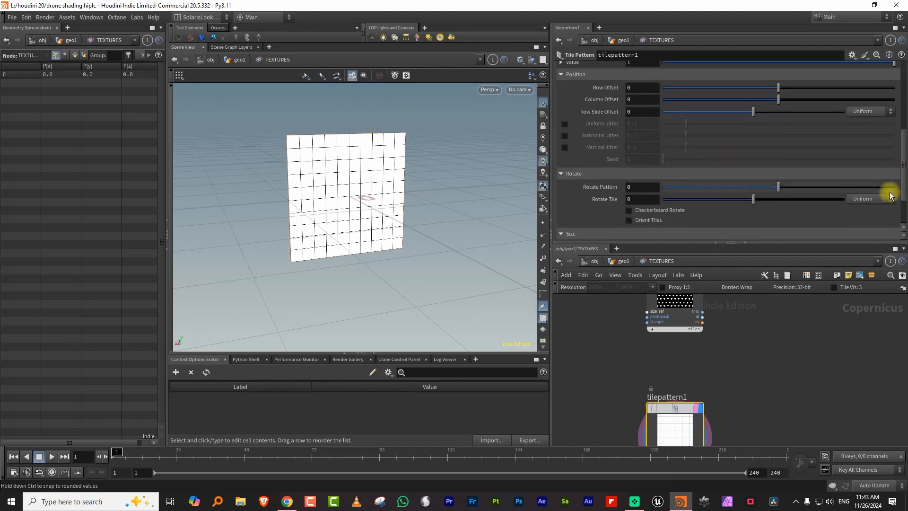
{"action": "scroll", "coordinate": [891, 196], "scroll_direction": "down", "scroll_amount": 1}
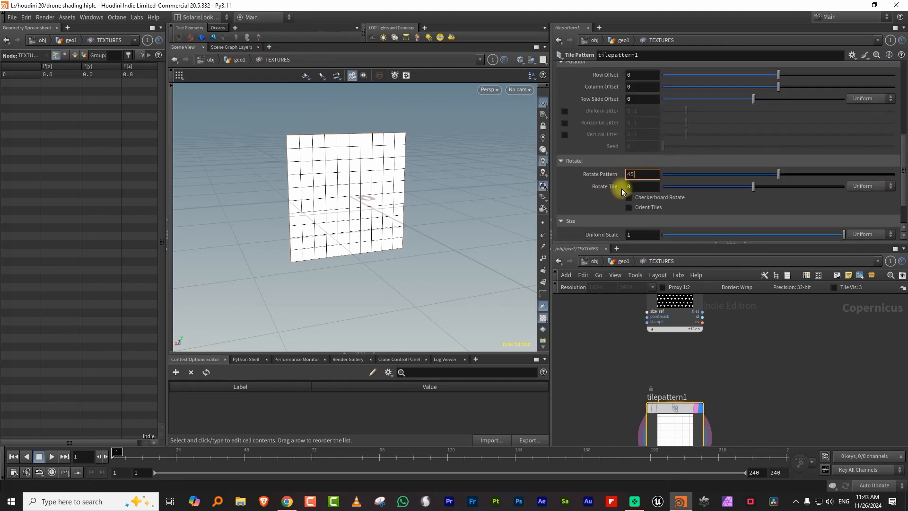
{"action": "type", "text": "45"}
{"action": "key", "text": "Return"}
{"action": "left_click", "coordinate": [645, 175]}
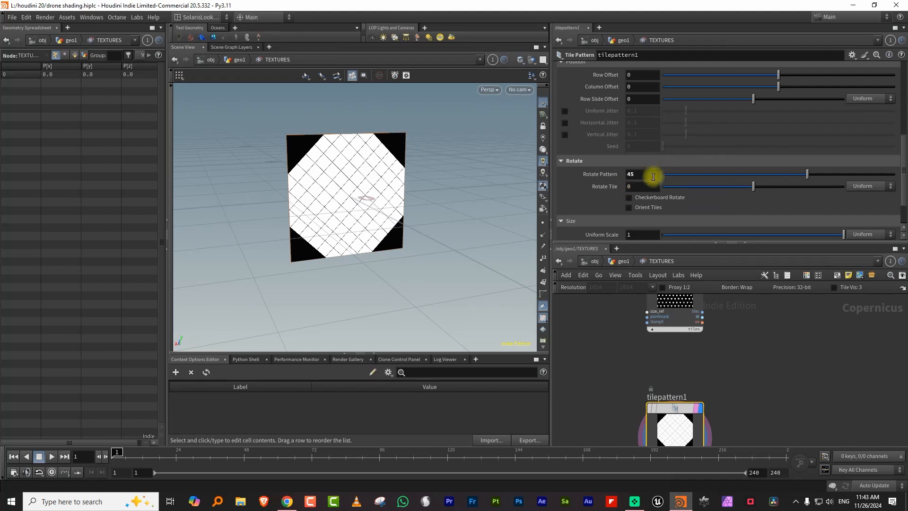
{"action": "type", "text": "0"}
{"action": "key", "text": "Return"}
Set Rotate Tile on tilepattern1 to 45
{"action": "left_click_drag", "start_coordinate": [754, 186], "coordinate": [771, 188]}
{"action": "left_click", "coordinate": [643, 187]}
{"action": "type", "text": "45"}
{"action": "key", "text": "Return"}
{"action": "key", "text": "space"}
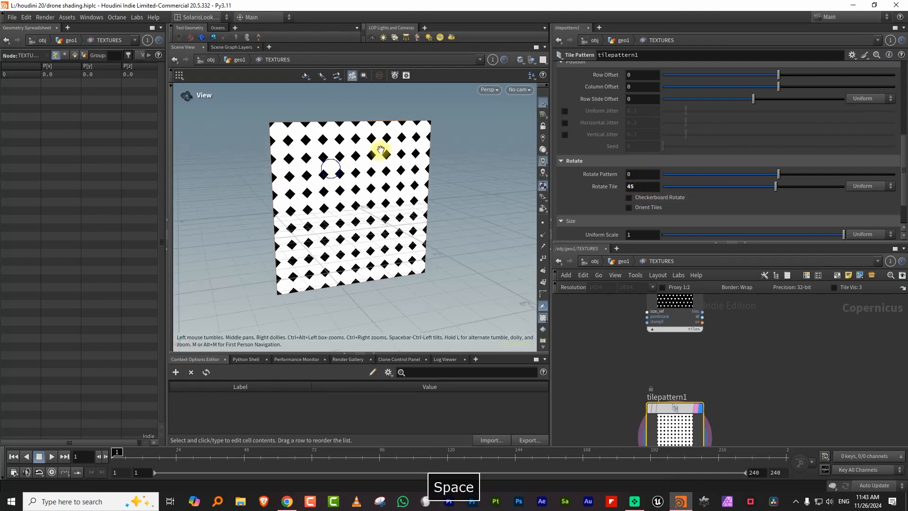
Set the rectangle shape size of tilepattern1 to 1.5 by 1.5 to form a diamond checker pattern
{"action": "left_click_drag", "start_coordinate": [903, 151], "coordinate": [891, 106]}
{"action": "middle_click_drag", "start_coordinate": [607, 118], "coordinate": [581, 118]}
{"action": "key", "text": "space"}
{"action": "left_click_drag", "start_coordinate": [396, 217], "coordinate": [392, 199]}
{"action": "scroll", "coordinate": [751, 158], "scroll_direction": "up", "scroll_amount": 4}
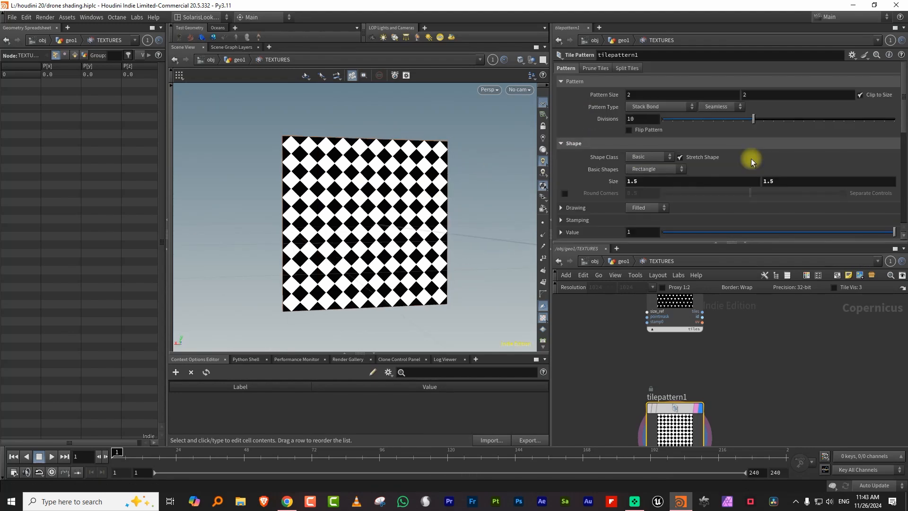
Add a Blur node fed by the tiles output of tilepattern1 and set its size to 0.00952
{"action": "key", "text": "Tab"}
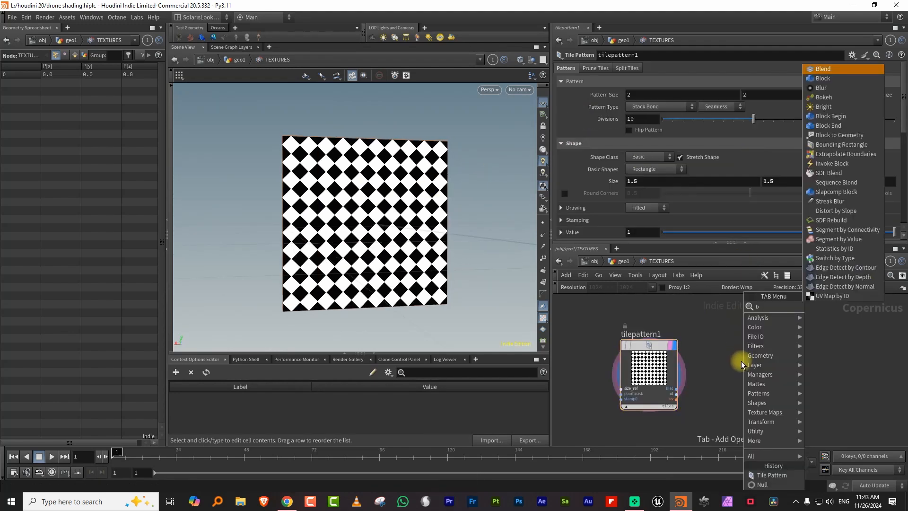
{"action": "type", "text": "blur"}
{"action": "key", "text": "Return"}
{"action": "left_click", "coordinate": [795, 340]}
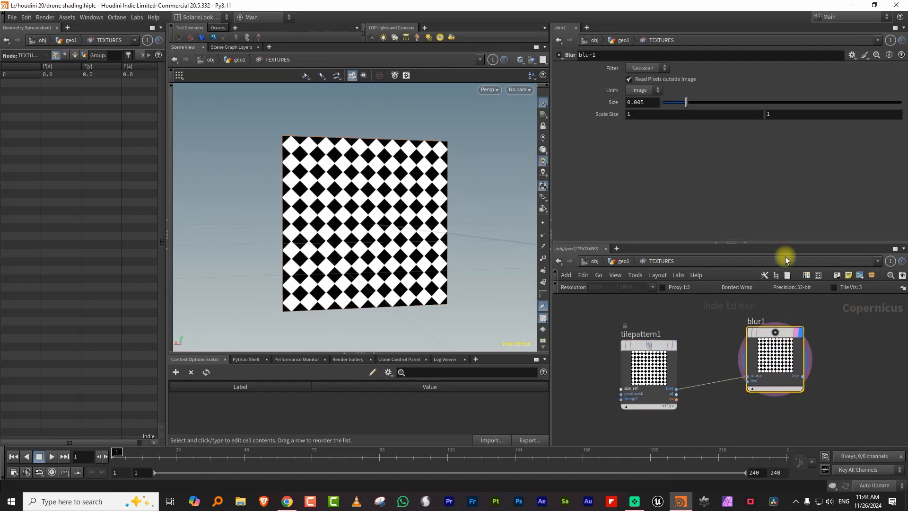
{"action": "left_click_drag", "start_coordinate": [682, 105], "coordinate": [708, 107]}
{"action": "left_click_drag", "start_coordinate": [667, 243], "coordinate": [630, 199]}
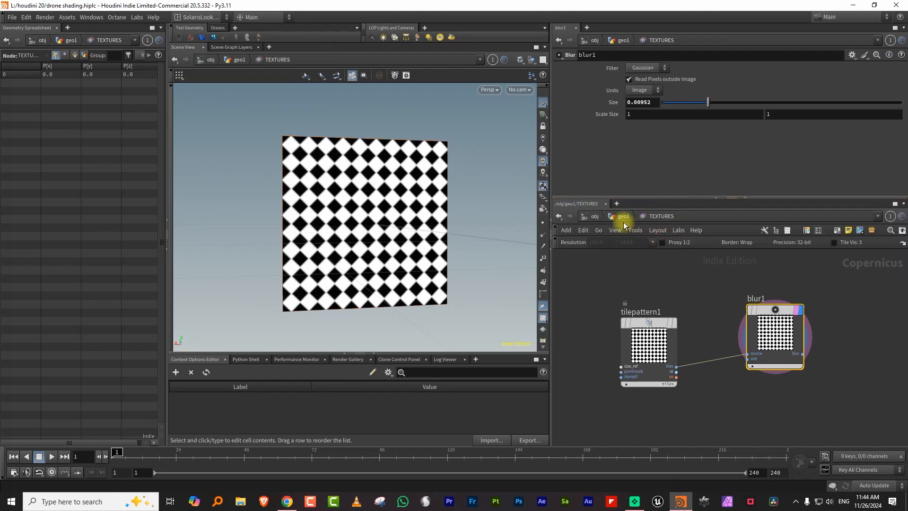
Rename the Blur node in the TEXTURES network as OUT_cable_pattern
{"action": "left_click", "coordinate": [595, 217]}
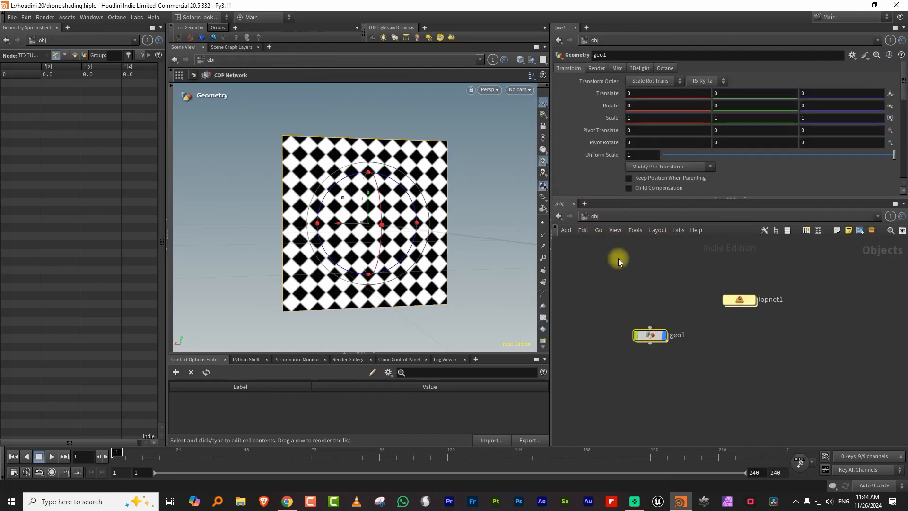
{"action": "double_click", "coordinate": [651, 335]}
{"action": "double_click", "coordinate": [702, 308]}
{"action": "double_click", "coordinate": [760, 300]}
{"action": "type", "text": "OUT_cable_pattern"}
{"action": "key", "text": "Return"}
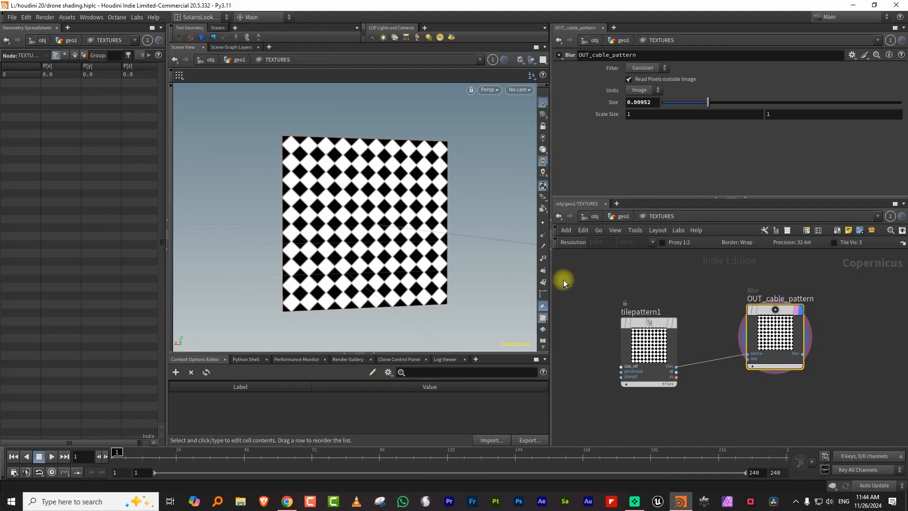
Add a Karma Material Builder beside dronebody inside materiallibrary1 of lopnet1
{"action": "key", "text": "u"}
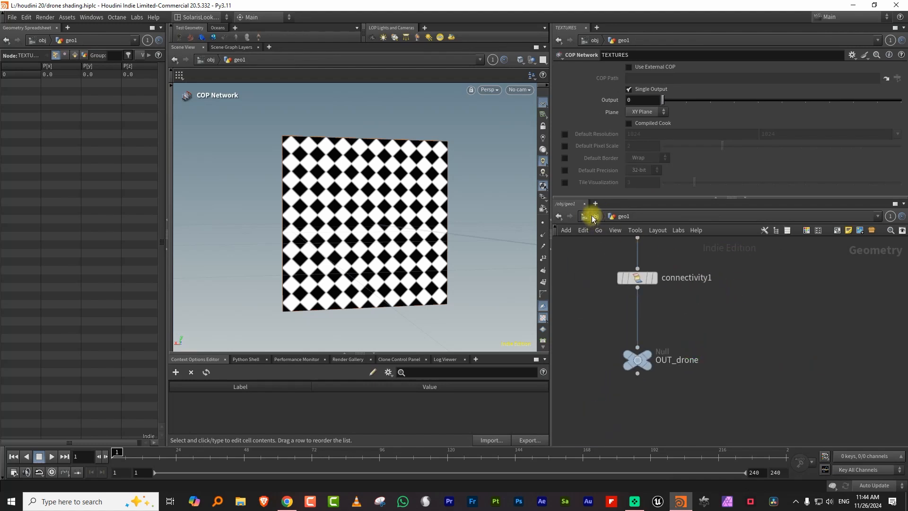
{"action": "left_click", "coordinate": [593, 216]}
{"action": "double_click", "coordinate": [746, 304]}
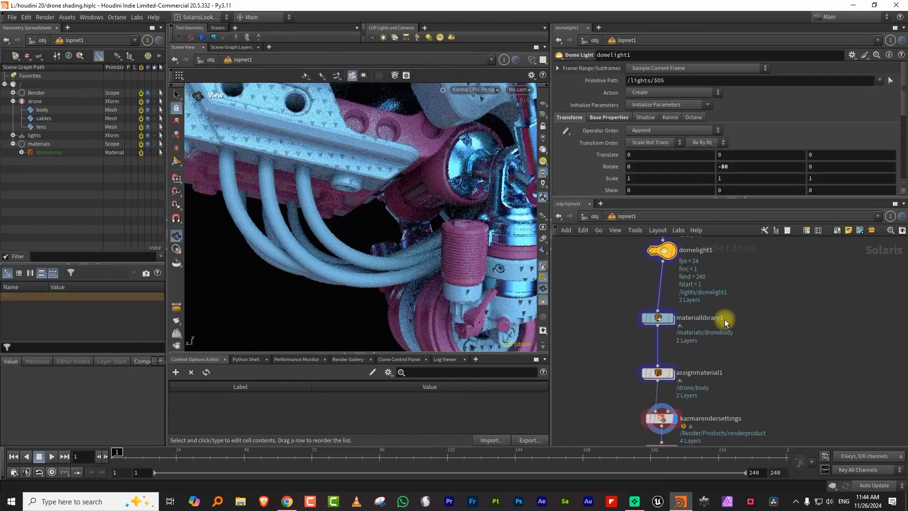
{"action": "key", "text": "space"}
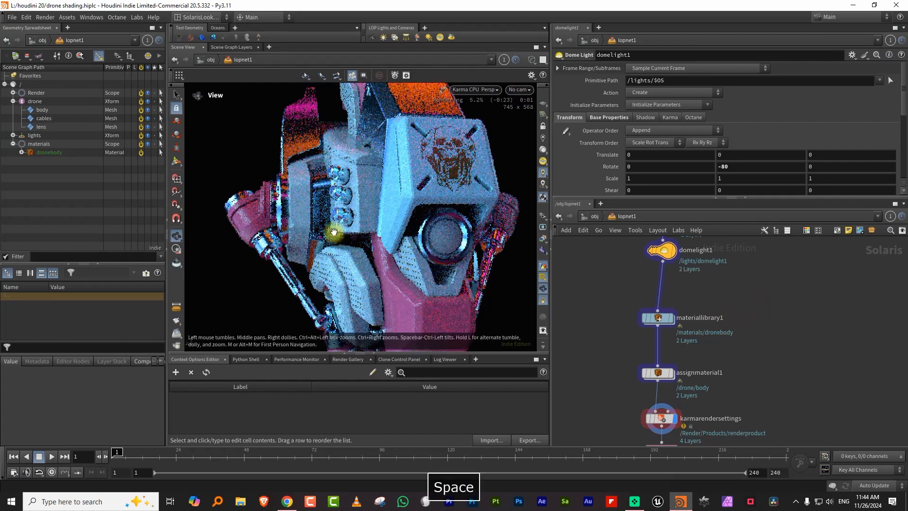
{"action": "scroll", "coordinate": [412, 218], "scroll_direction": "up", "scroll_amount": 4}
{"action": "left_click_drag", "start_coordinate": [413, 217], "coordinate": [353, 224]}
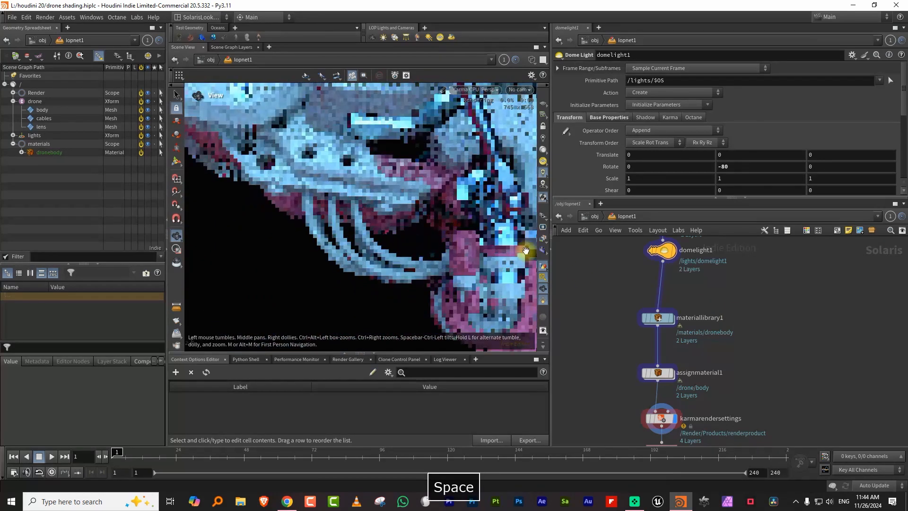
{"action": "double_click", "coordinate": [658, 317]}
{"action": "key", "text": "Tab"}
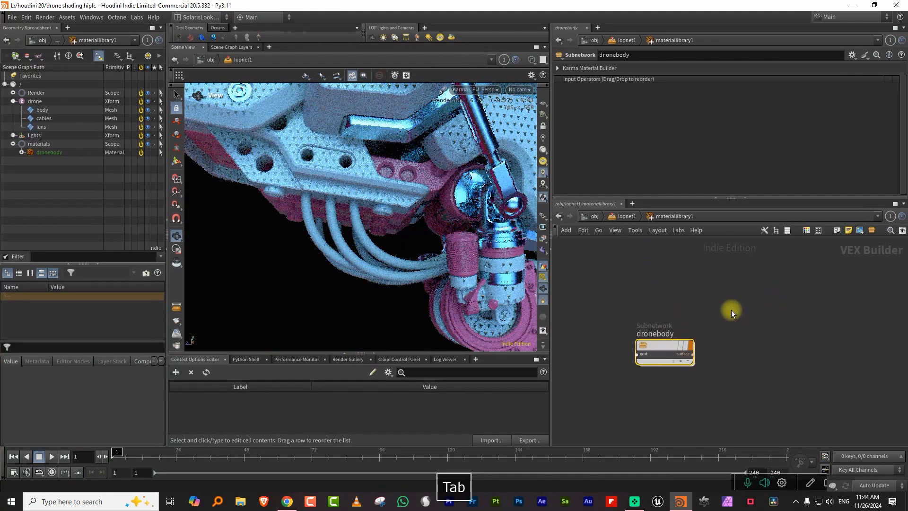
{"action": "type", "text": "mater"}
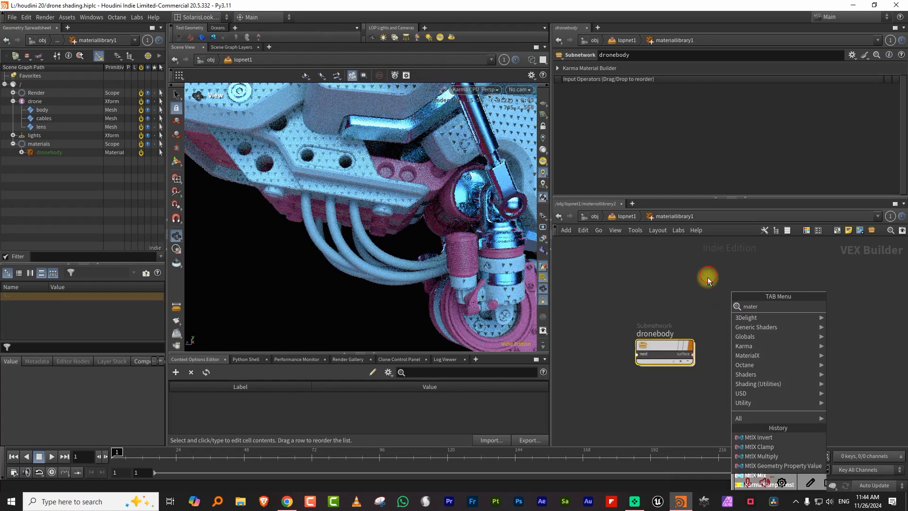
{"action": "key", "text": "Tab"}
{"action": "type", "text": "kar"}
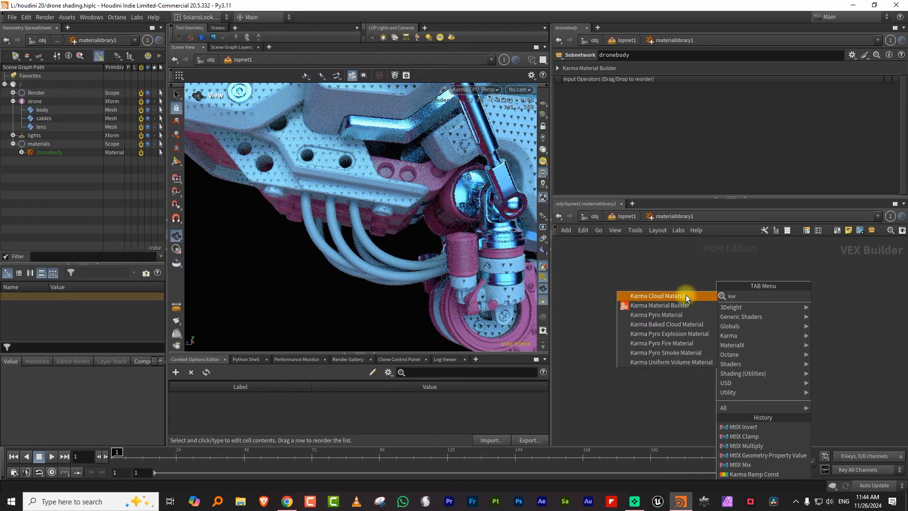
{"action": "left_click", "coordinate": [681, 305]}
{"action": "left_click", "coordinate": [770, 284]}
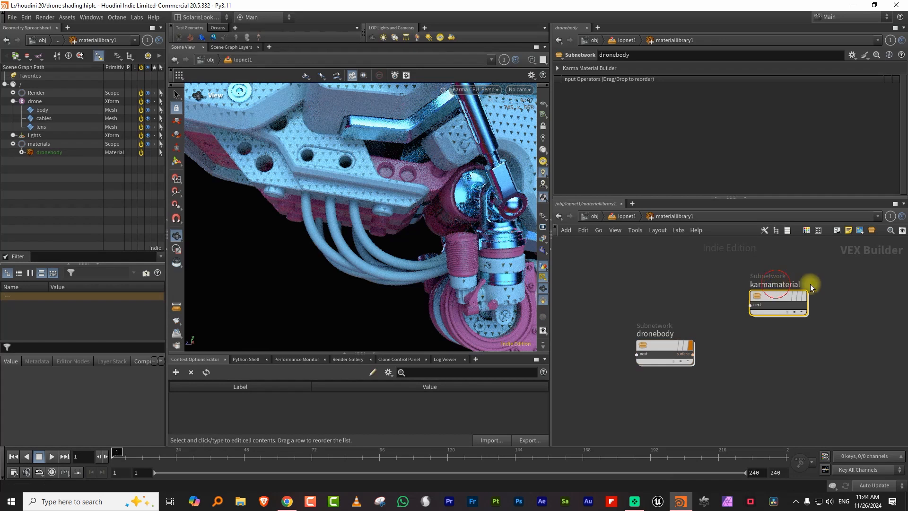
Rename the new Karma material as cables_shader
{"action": "double_click", "coordinate": [778, 284]}
{"action": "type", "text": "cables_sahder"}
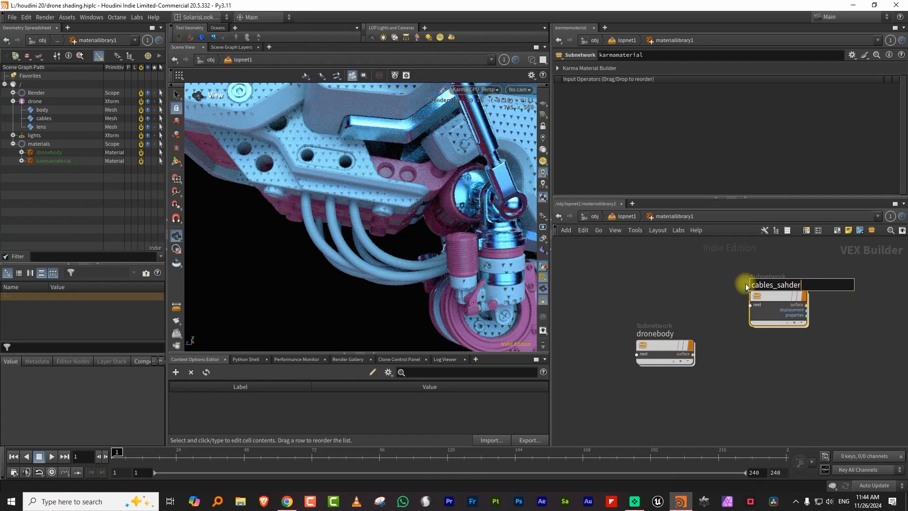
{"action": "key", "text": "BackSpace"}
{"action": "key", "text": "BackSpace"}
{"action": "key", "text": "BackSpace"}
{"action": "key", "text": "BackSpace"}
{"action": "type", "text": "hader"}
{"action": "key", "text": "Return"}
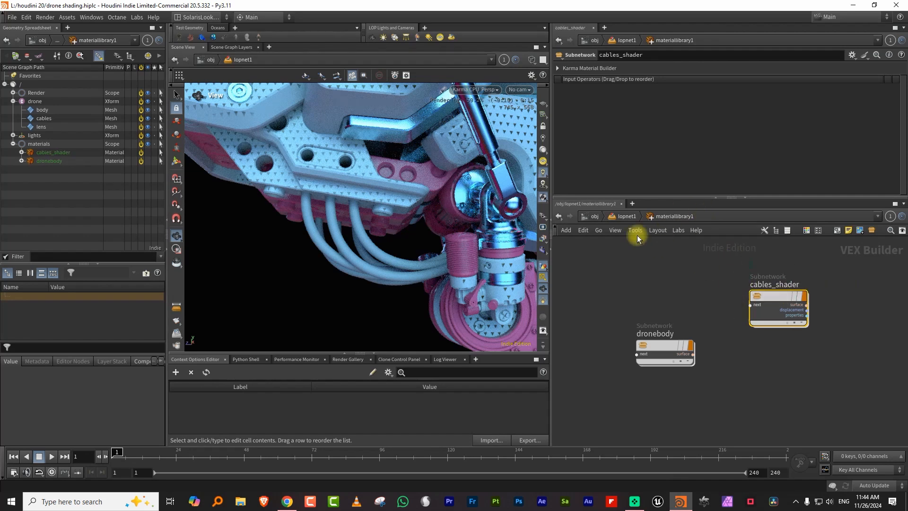
Add a second entry to assignmaterial1 that assigns /materials/cables_shader to /drone/cables
{"action": "left_click", "coordinate": [625, 216]}
{"action": "left_click", "coordinate": [669, 345]}
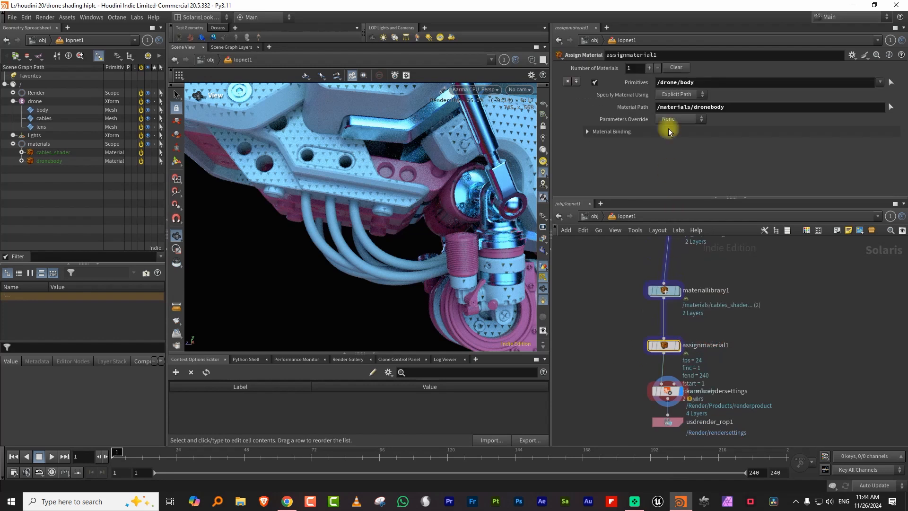
{"action": "left_click_drag", "start_coordinate": [642, 197], "coordinate": [639, 250]}
{"action": "left_click", "coordinate": [63, 152]}
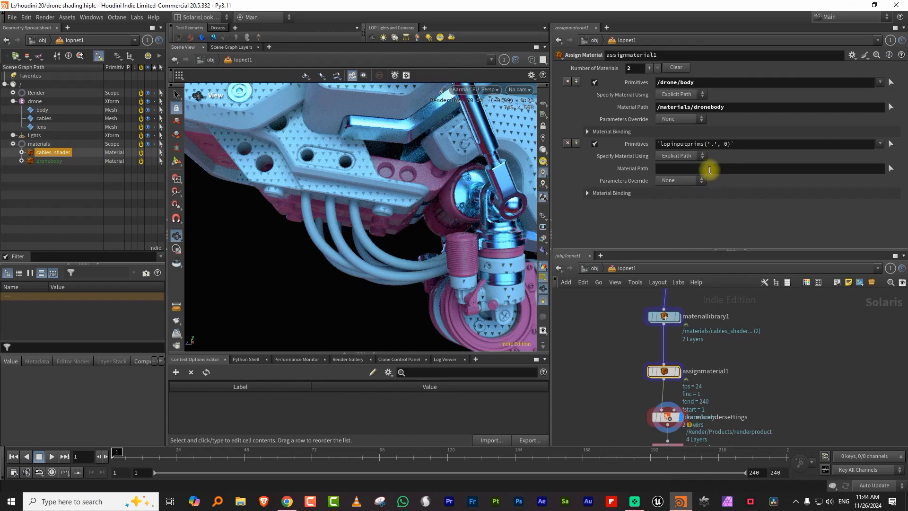
{"action": "left_click_drag", "start_coordinate": [709, 170], "coordinate": [709, 171]}
{"action": "left_click_drag", "start_coordinate": [46, 118], "coordinate": [674, 145]}
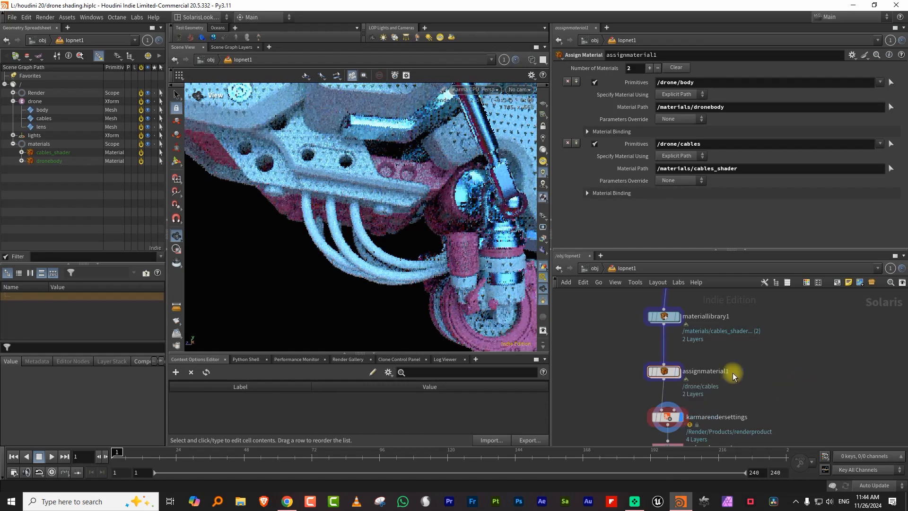
Open the cables_shader network and delete its inputs node and a trial USD UV Texture node
{"action": "mouse_move", "coordinate": [670, 321]}
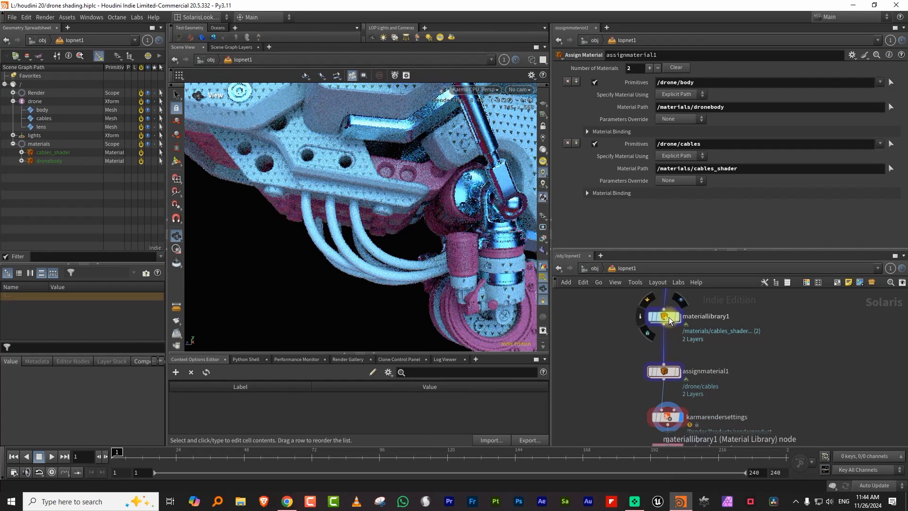
{"action": "left_click_drag", "start_coordinate": [689, 249], "coordinate": [688, 210]}
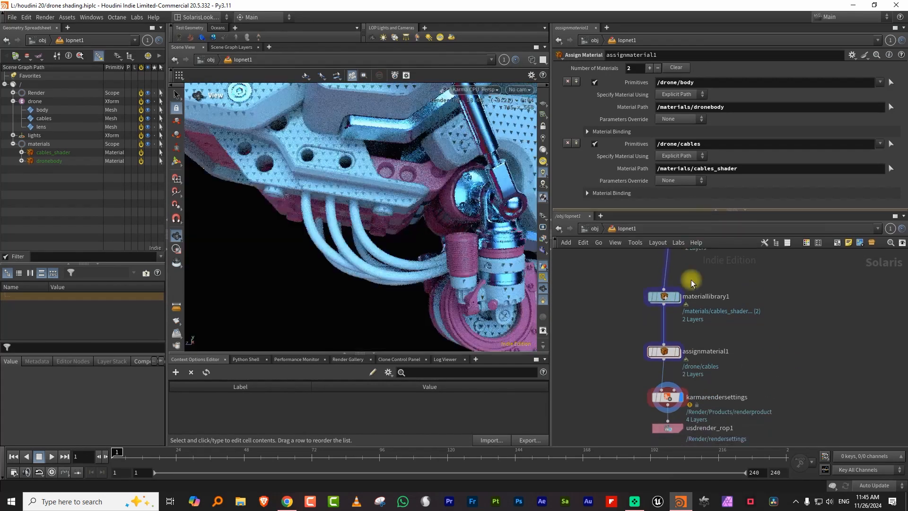
{"action": "double_click", "coordinate": [665, 297]}
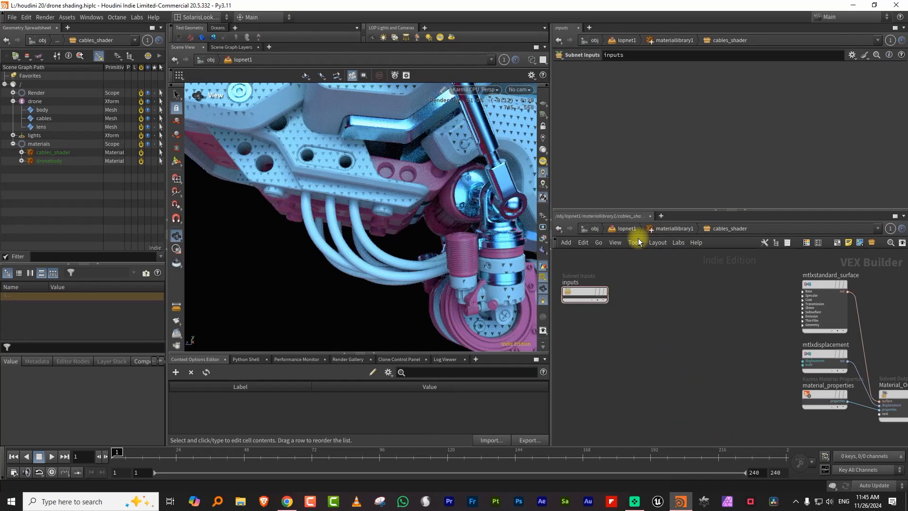
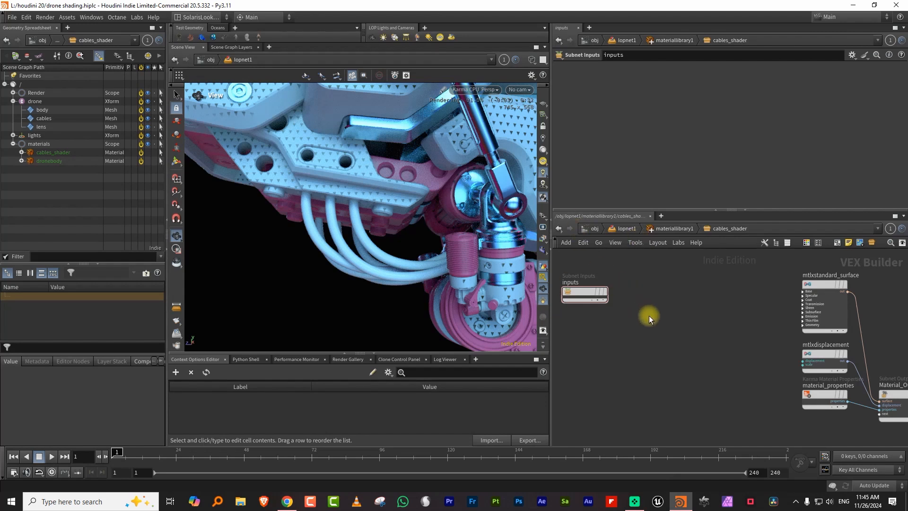
{"action": "mouse_move", "coordinate": [657, 315]}
{"action": "middle_mouse_down"}
{"action": "mouse_move", "coordinate": [644, 331]}
{"action": "mouse_move", "coordinate": [651, 310]}
{"action": "middle_mouse_up"}
{"action": "scroll", "coordinate": [625, 324], "scroll_direction": "up", "scroll_amount": 3}
{"action": "scroll", "coordinate": [650, 311], "scroll_direction": "down", "scroll_amount": 4}
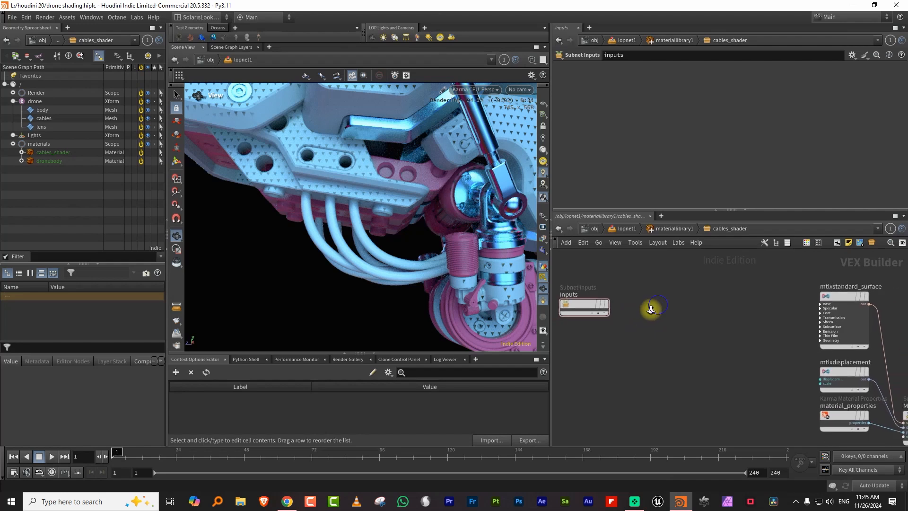
{"action": "key", "text": "Tab"}
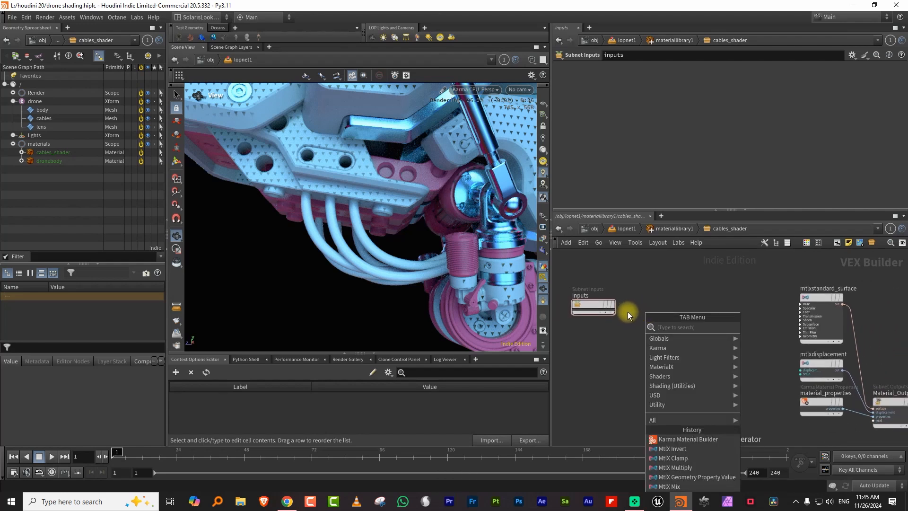
{"action": "key", "text": "Delete"}
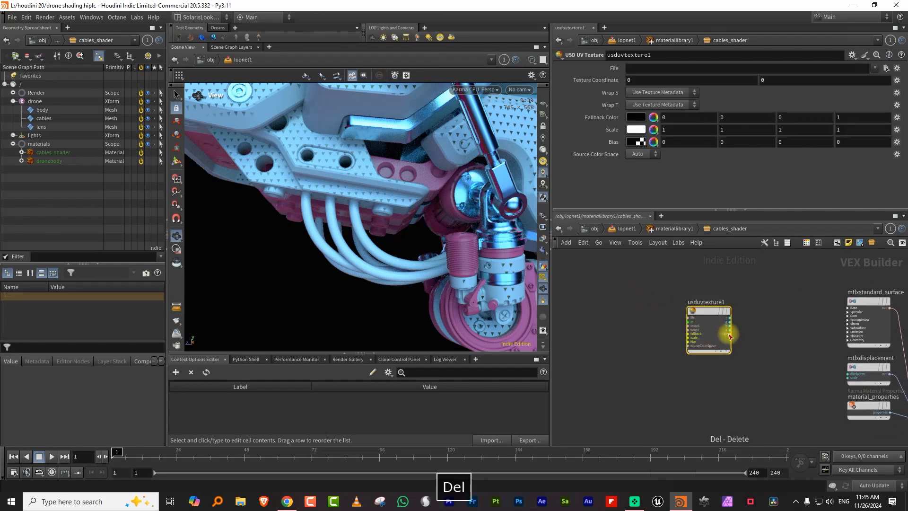
Copy mtlxgeompropvalue4, usdtransform2d2 and mtlximage2 from the dronebody network into cables_shader
{"action": "left_click", "coordinate": [652, 229]}
{"action": "left_click", "coordinate": [669, 358]}
{"action": "double_click", "coordinate": [671, 358]}
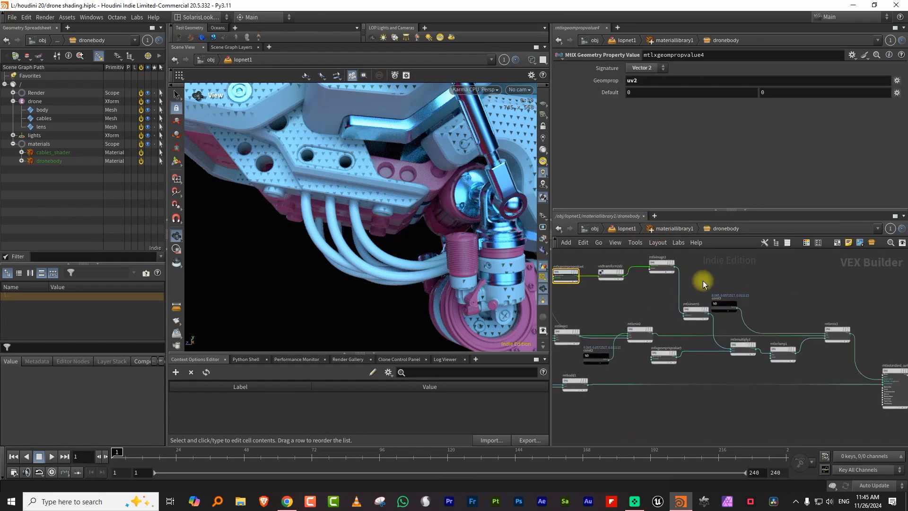
{"action": "left_click_drag", "start_coordinate": [636, 274], "coordinate": [733, 334]}
{"action": "key", "text": "ctrl+c"}
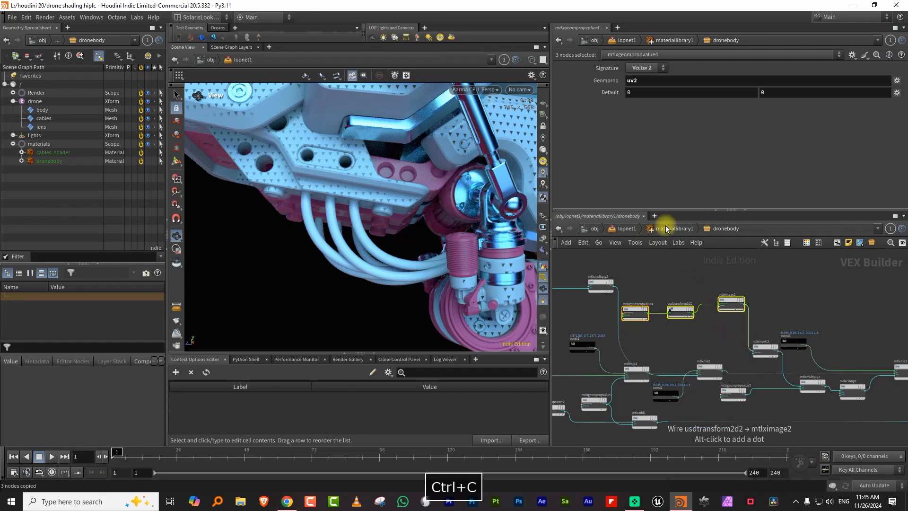
{"action": "left_click", "coordinate": [665, 228]}
{"action": "left_click", "coordinate": [776, 307]}
{"action": "double_click", "coordinate": [776, 306]}
{"action": "key", "text": "ctrl+v"}
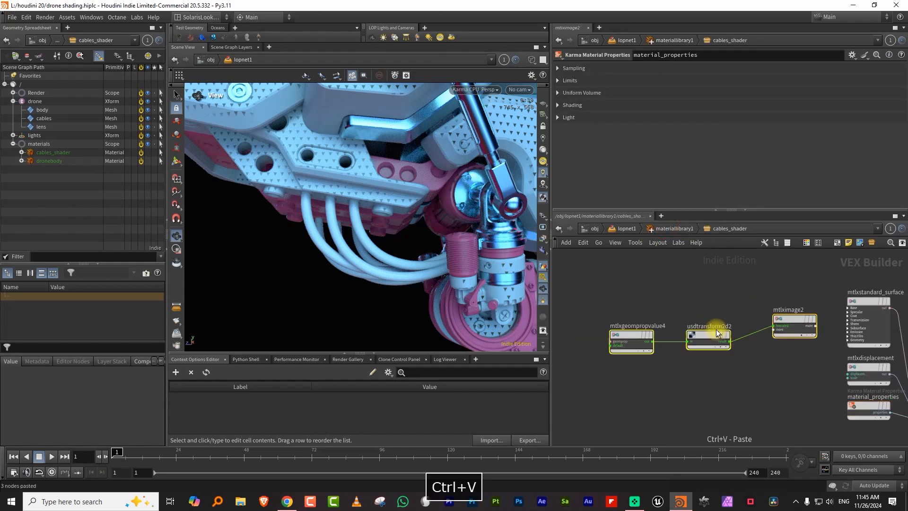
Set the filename of mtlximage2 in cables_shader to op:/obj/geo1/TEXTURES/OUT_cable_pattern
{"action": "left_click", "coordinate": [786, 318]}
{"action": "left_click", "coordinate": [752, 81]}
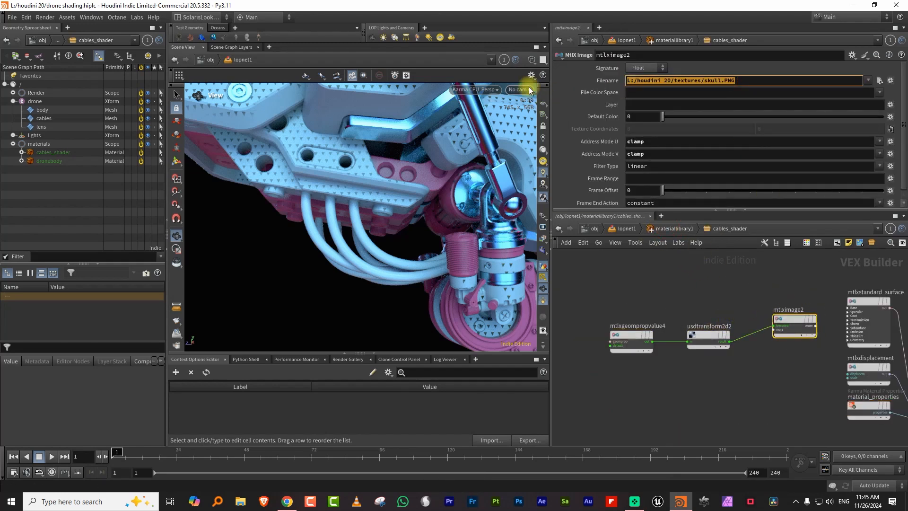
{"action": "type", "text": "op:/"}
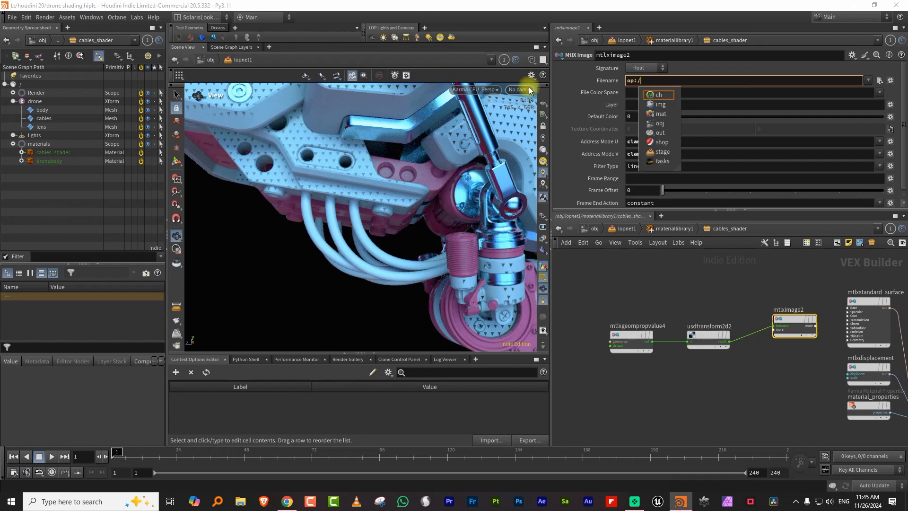
{"action": "key", "text": "Down"}
{"action": "key", "text": "Down"}
{"action": "key", "text": "Down"}
{"action": "key", "text": "Return"}
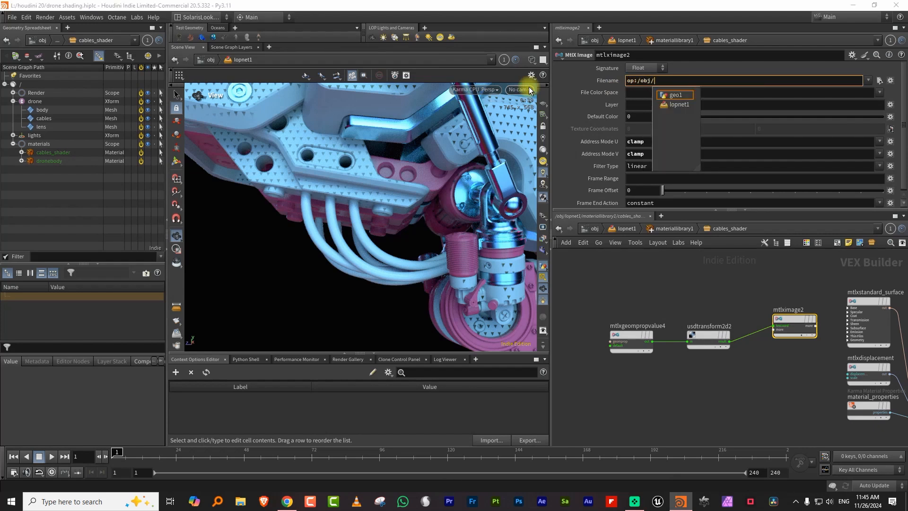
{"action": "key", "text": "Return"}
{"action": "key", "text": "Down"}
{"action": "key", "text": "Down"}
{"action": "key", "text": "Return"}
{"action": "key", "text": "Down"}
{"action": "key", "text": "Down"}
{"action": "key", "text": "Return"}
{"action": "key", "text": "Return"}
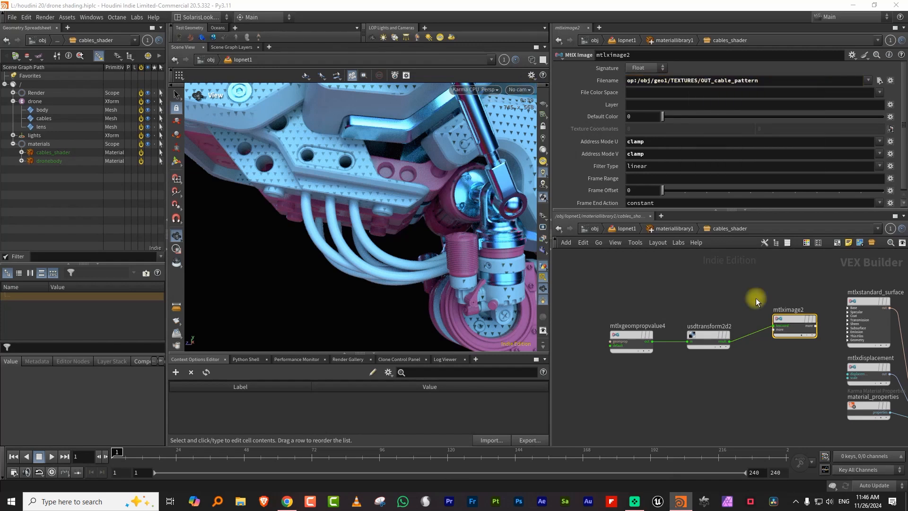
Set the Geomprop of mtlxgeompropvalue4 to uv and align the three pasted nodes in a row
{"action": "left_click", "coordinate": [631, 340]}
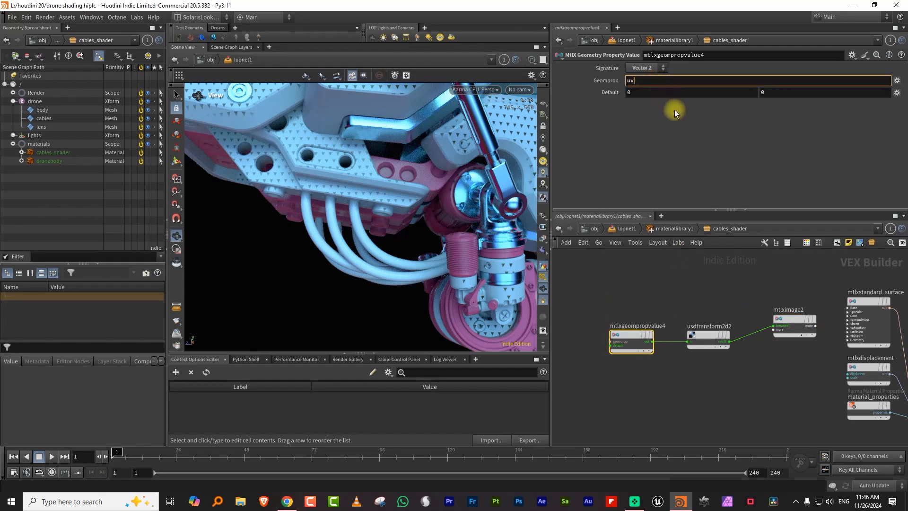
{"action": "left_click_drag", "start_coordinate": [634, 288], "coordinate": [739, 320]}
{"action": "key", "text": "shift+l"}
Move mtlxstandard_surface nearer to mtlximage2 and place mtlxdisplacement and material_properties lower, clear of the surface node
{"action": "scroll", "coordinate": [831, 308], "scroll_direction": "up", "scroll_amount": 3}
{"action": "left_click_drag", "start_coordinate": [871, 302], "coordinate": [805, 288]}
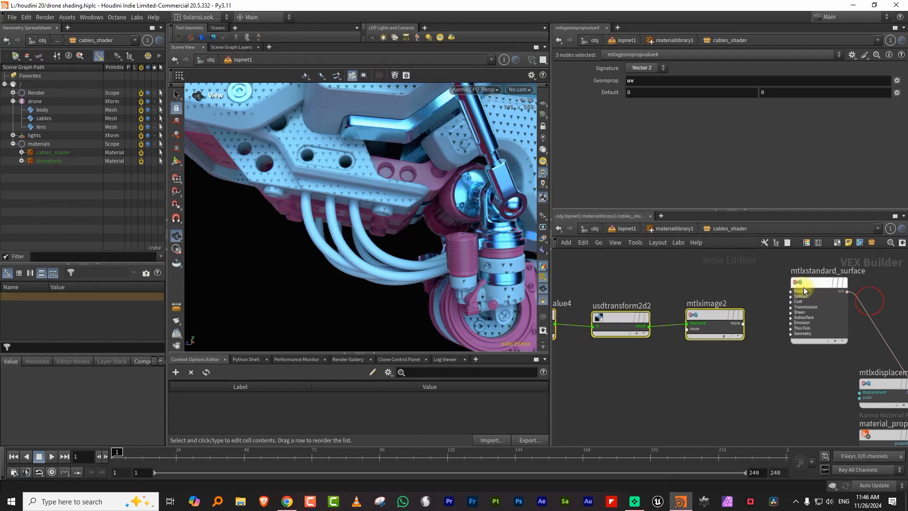
{"action": "middle_click_drag", "start_coordinate": [906, 305], "coordinate": [780, 249]}
{"action": "left_click_drag", "start_coordinate": [748, 384], "coordinate": [751, 387]}
{"action": "left_click_drag", "start_coordinate": [752, 338], "coordinate": [724, 400]}
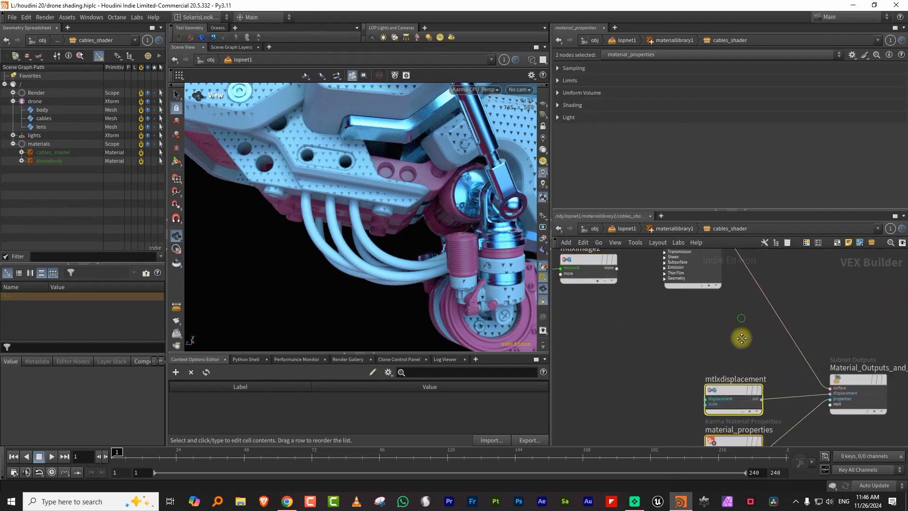
Connect the output of mtlximage2 to the base_color input of mtlxstandard_surface in cables_shader
{"action": "middle_click_drag", "start_coordinate": [741, 338], "coordinate": [762, 402]}
{"action": "scroll", "coordinate": [761, 306], "scroll_direction": "up", "scroll_amount": 4}
{"action": "middle_click_drag", "start_coordinate": [646, 309], "coordinate": [735, 299]}
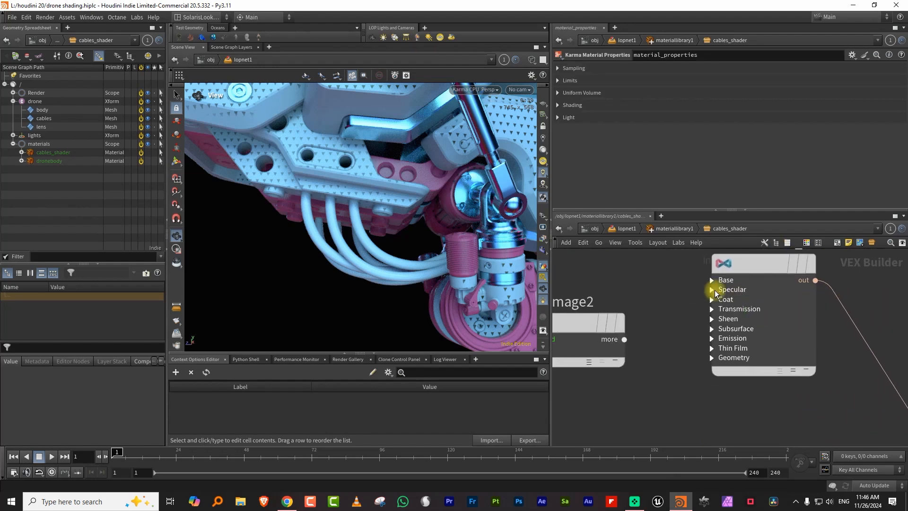
{"action": "left_click", "coordinate": [712, 284]}
{"action": "left_click", "coordinate": [722, 282]}
{"action": "left_click", "coordinate": [625, 340]}
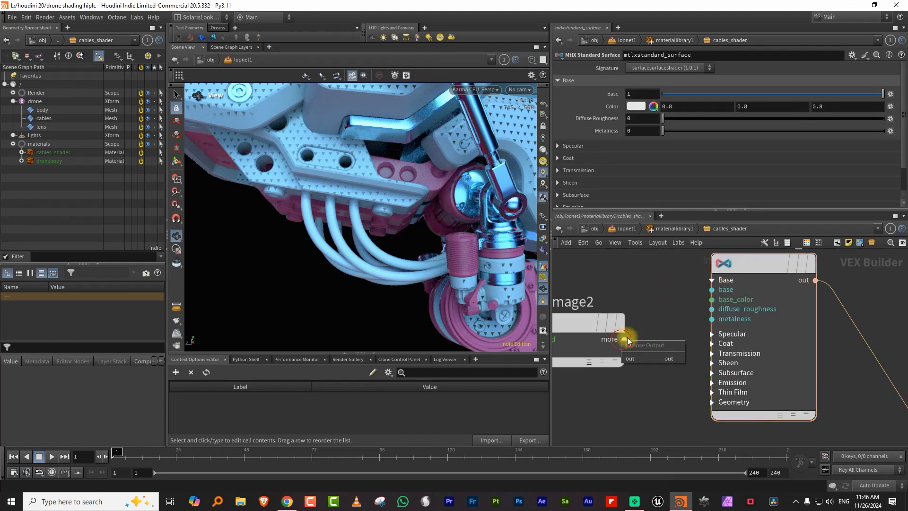
{"action": "left_click", "coordinate": [700, 299]}
Set Address Mode U and Address Mode V of mtlximage2 to periodic
{"action": "middle_click_drag", "start_coordinate": [635, 270], "coordinate": [761, 298]}
{"action": "left_click_drag", "start_coordinate": [772, 302], "coordinate": [693, 382]}
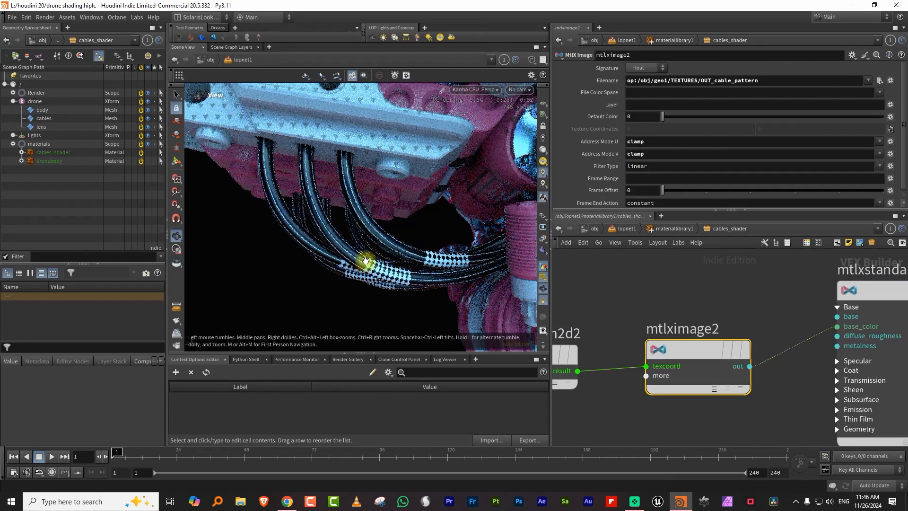
{"action": "left_click", "coordinate": [880, 142]}
{"action": "left_click", "coordinate": [890, 170]}
{"action": "left_click", "coordinate": [879, 153]}
{"action": "left_click", "coordinate": [894, 184]}
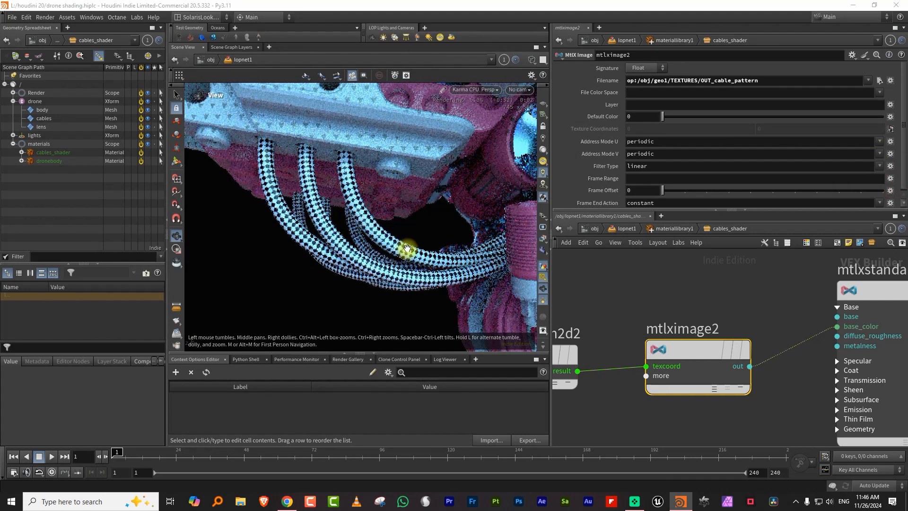
Move the three texture nodes ending in mtlximage2 farther from mtlxstandard_surface to make room between them
{"action": "middle_click_drag", "start_coordinate": [653, 306], "coordinate": [713, 304]}
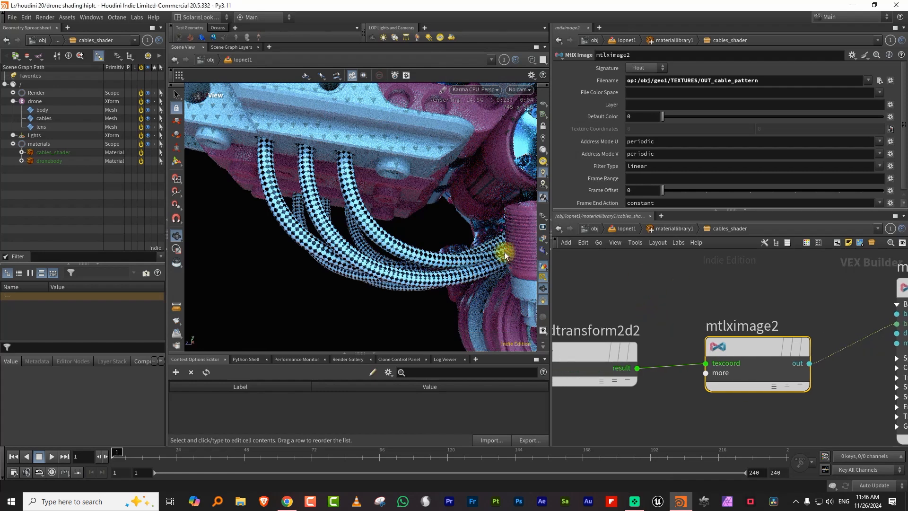
{"action": "right_click_drag", "start_coordinate": [302, 204], "coordinate": [377, 207]}
{"action": "middle_click_drag", "start_coordinate": [751, 300], "coordinate": [826, 300]}
{"action": "right_click_drag", "start_coordinate": [828, 299], "coordinate": [758, 319]}
{"action": "left_click_drag", "start_coordinate": [669, 289], "coordinate": [820, 356]}
Add a Karma Ramp Const node between mtlximage2 and the base_color input of mtlxstandard_surface
{"action": "scroll", "coordinate": [821, 324], "scroll_direction": "up", "scroll_amount": 3}
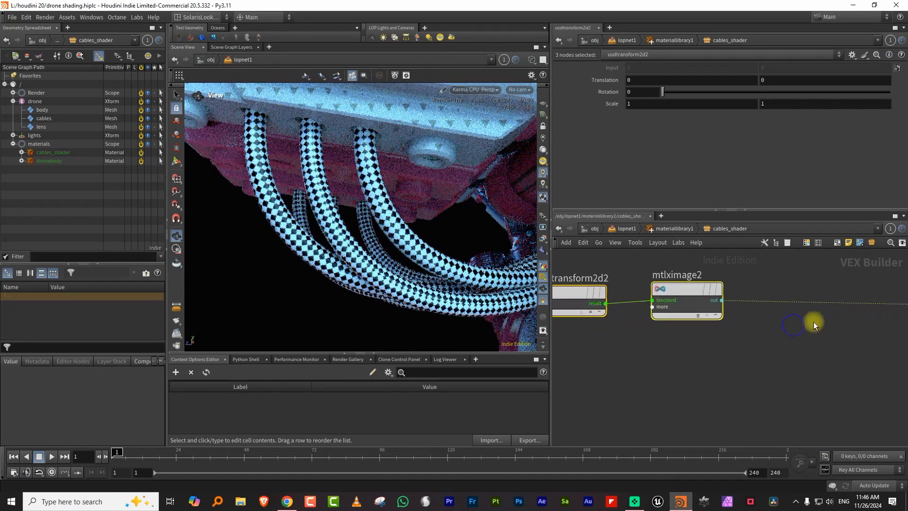
{"action": "key", "text": "Tab"}
{"action": "type", "text": "ramp"}
{"action": "key", "text": "Return"}
{"action": "middle_click_drag", "start_coordinate": [884, 328], "coordinate": [758, 333]}
{"action": "left_click", "coordinate": [758, 333]}
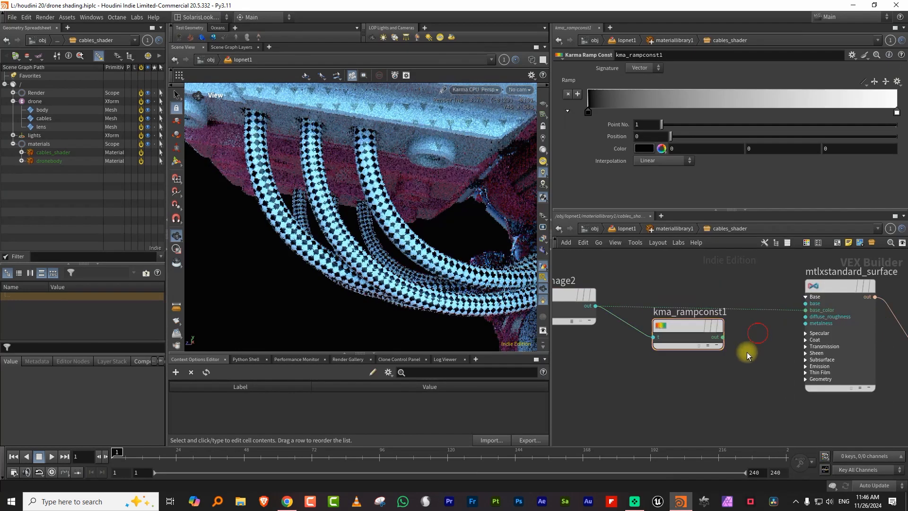
{"action": "left_click", "coordinate": [806, 310]}
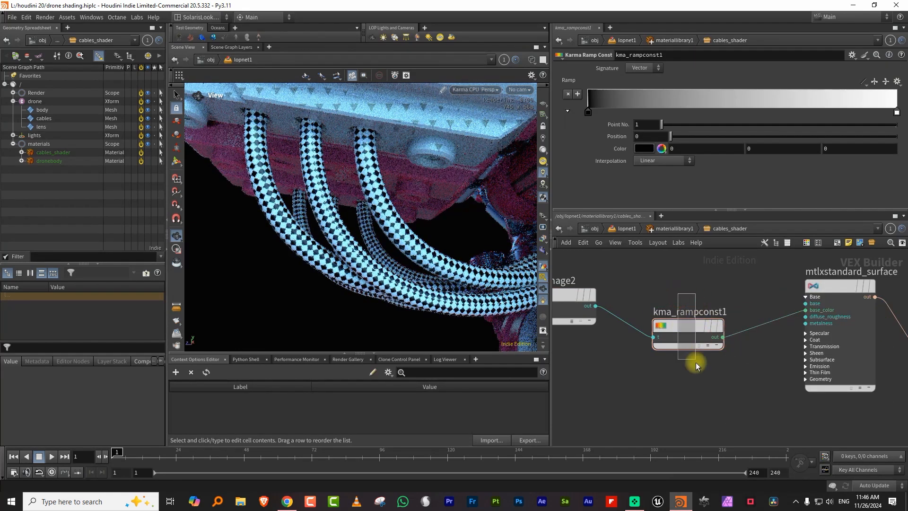
Set the color of the white end point of kma_rampconst1 to a dark grey of 0.088
{"action": "left_click", "coordinate": [896, 113]}
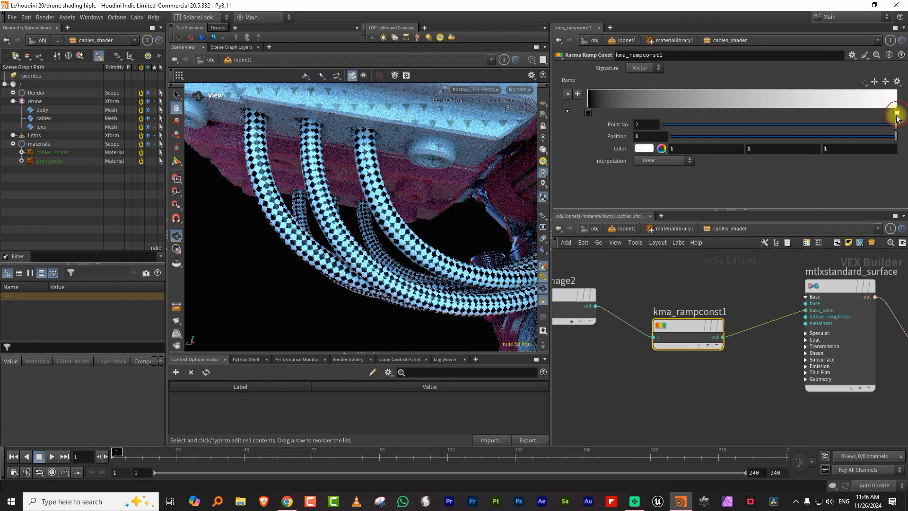
{"action": "double_click", "coordinate": [897, 113]}
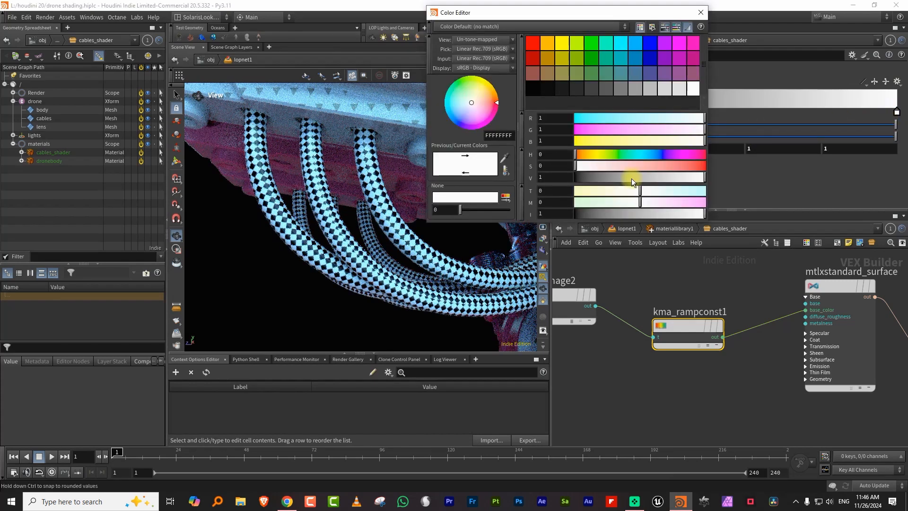
{"action": "left_click_drag", "start_coordinate": [609, 177], "coordinate": [599, 182]}
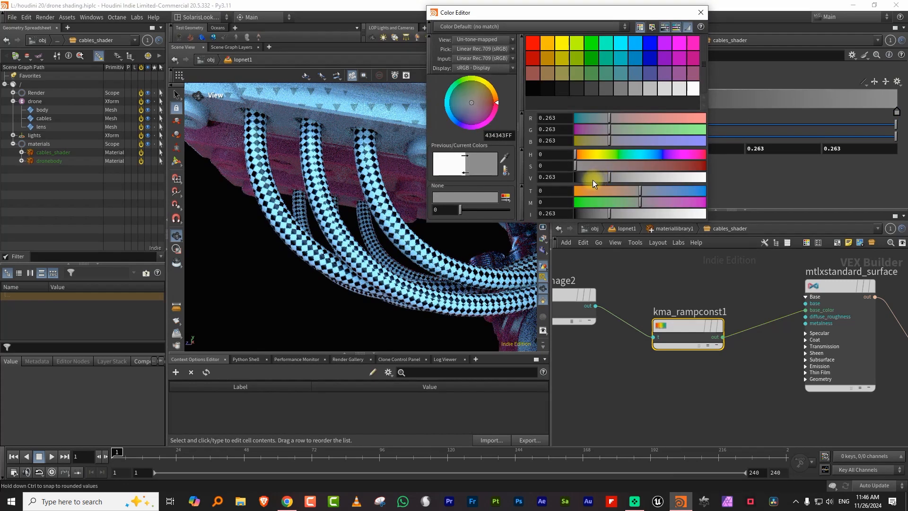
{"action": "left_click_drag", "start_coordinate": [608, 175], "coordinate": [590, 178]}
{"action": "left_click", "coordinate": [701, 12]}
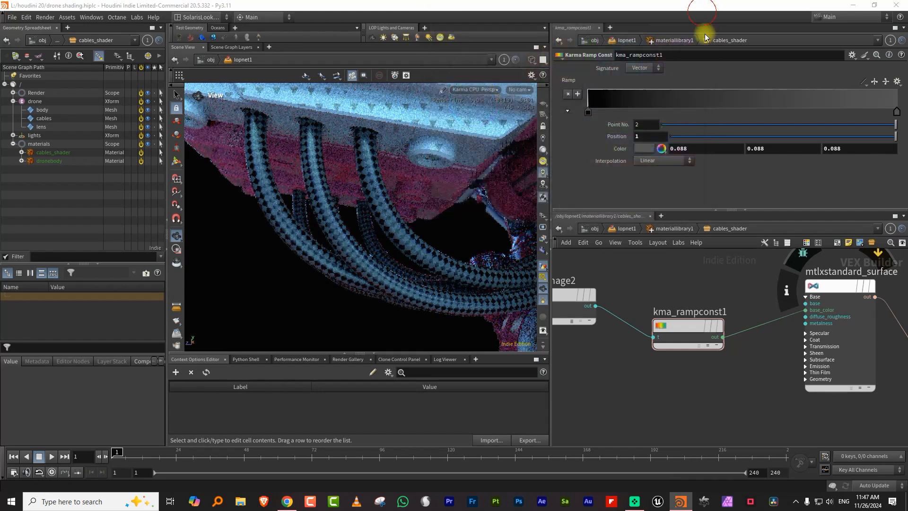
Duplicate kma_rampconst1 below the original with mtlximage2 as its input, align the two, and set the copy's Signature to Float
{"action": "middle_click_drag", "start_coordinate": [684, 375], "coordinate": [703, 339]}
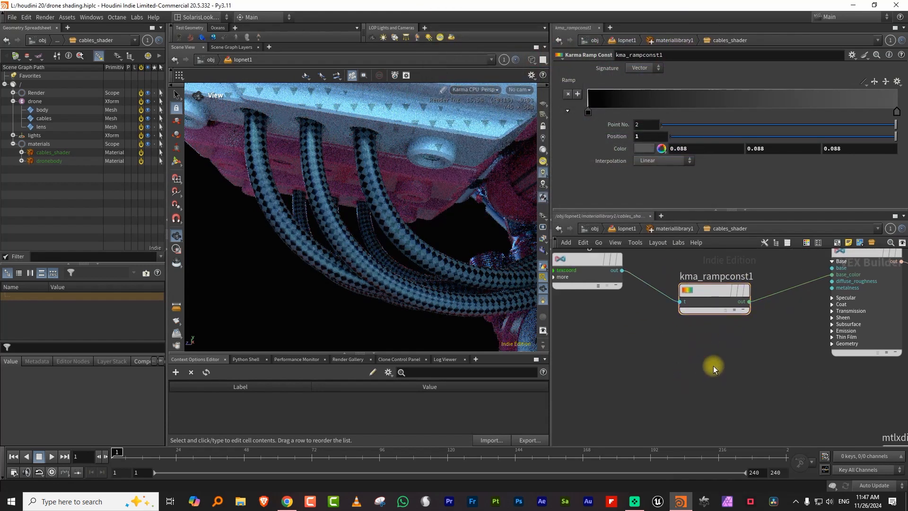
{"action": "key", "text": "ctrl+v"}
{"action": "key", "text": "ctrl+z"}
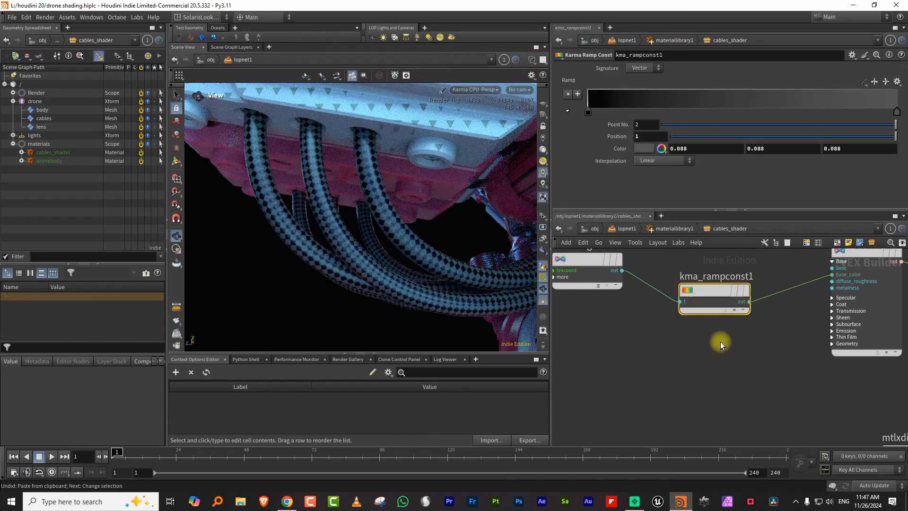
{"action": "key", "text": "ctrl+c"}
{"action": "key", "text": "ctrl+v"}
{"action": "left_click_drag", "start_coordinate": [727, 333], "coordinate": [699, 368]}
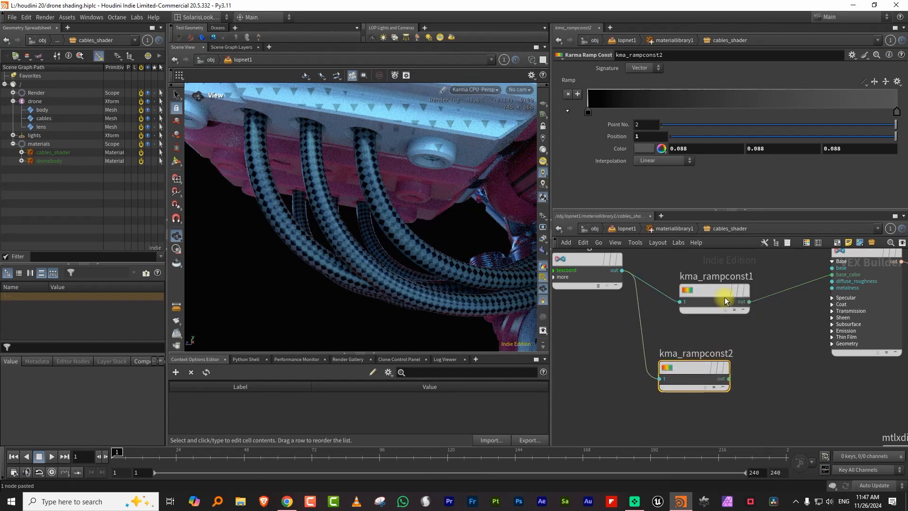
{"action": "left_click_drag", "start_coordinate": [725, 301], "coordinate": [704, 271]}
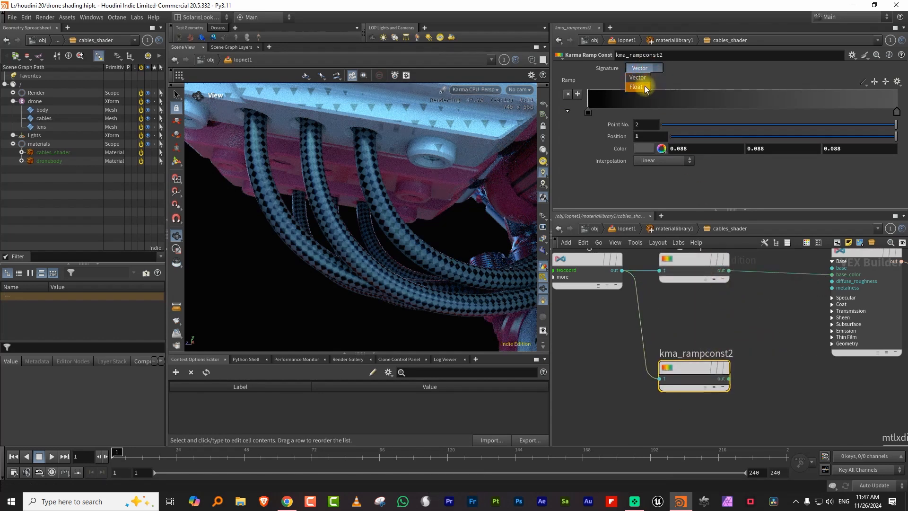
{"action": "left_click", "coordinate": [643, 87]}
{"action": "middle_click_drag", "start_coordinate": [744, 266], "coordinate": [737, 290]}
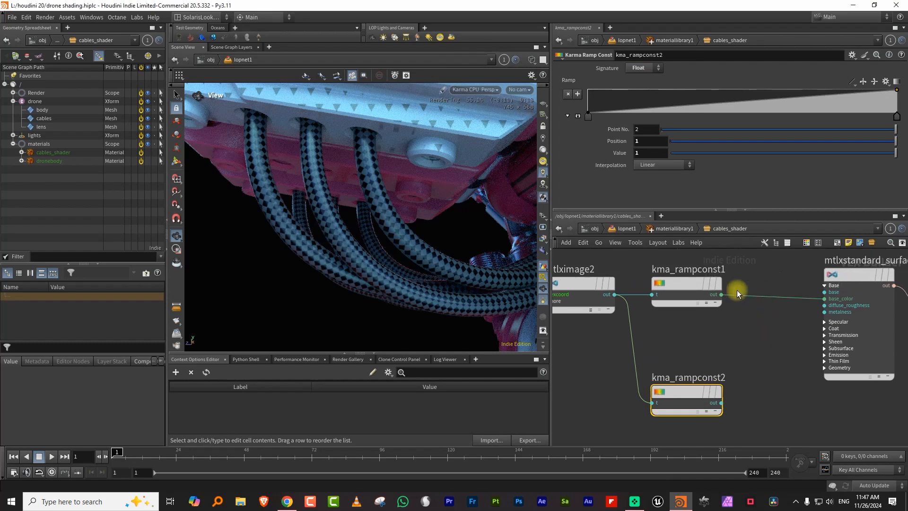
Expand the Specular settings and inputs of mtlxstandard_surface and set its Index of Refraction to 1.822
{"action": "left_click", "coordinate": [825, 322]}
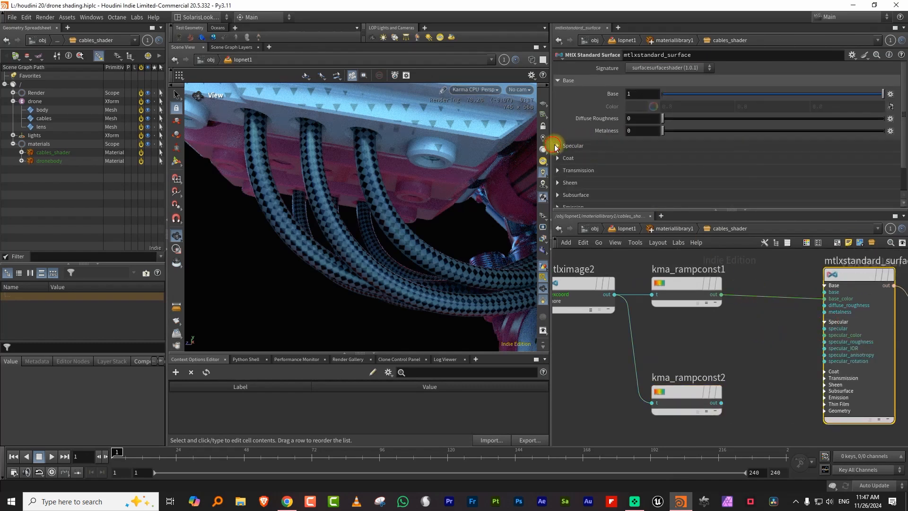
{"action": "left_click", "coordinate": [558, 145]}
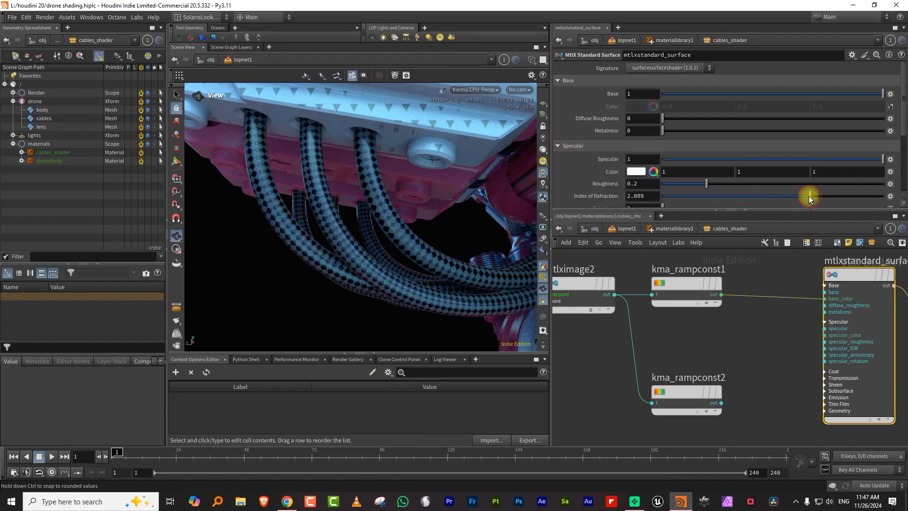
{"action": "left_click_drag", "start_coordinate": [808, 199], "coordinate": [797, 195]}
Connect kma_rampconst2 to specular_roughness on mtlxstandard_surface and set the value of the ramp's end point to about 0.529
{"action": "left_click", "coordinate": [721, 402]}
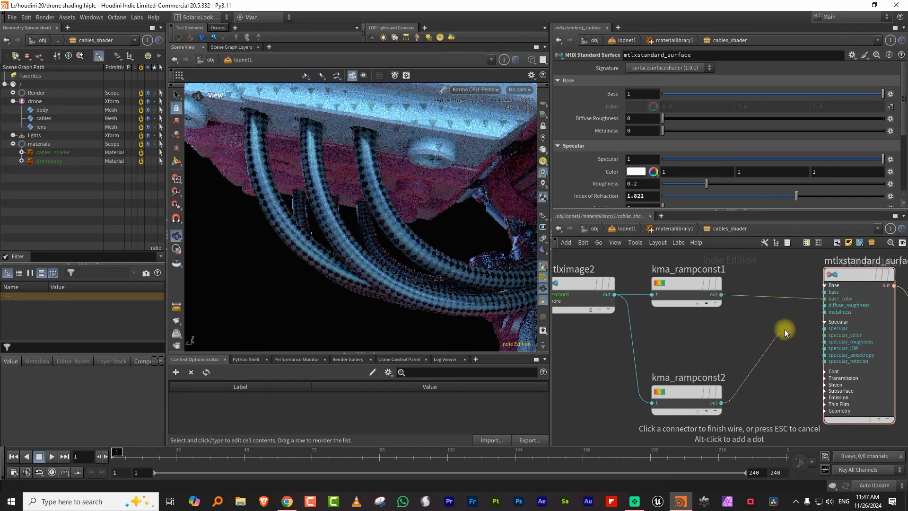
{"action": "left_click", "coordinate": [800, 340]}
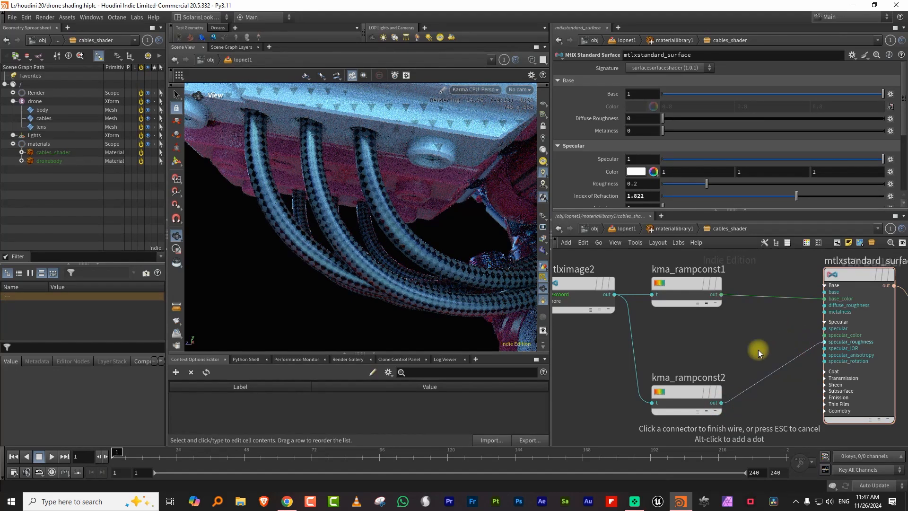
{"action": "right_click_drag", "start_coordinate": [313, 184], "coordinate": [374, 155]}
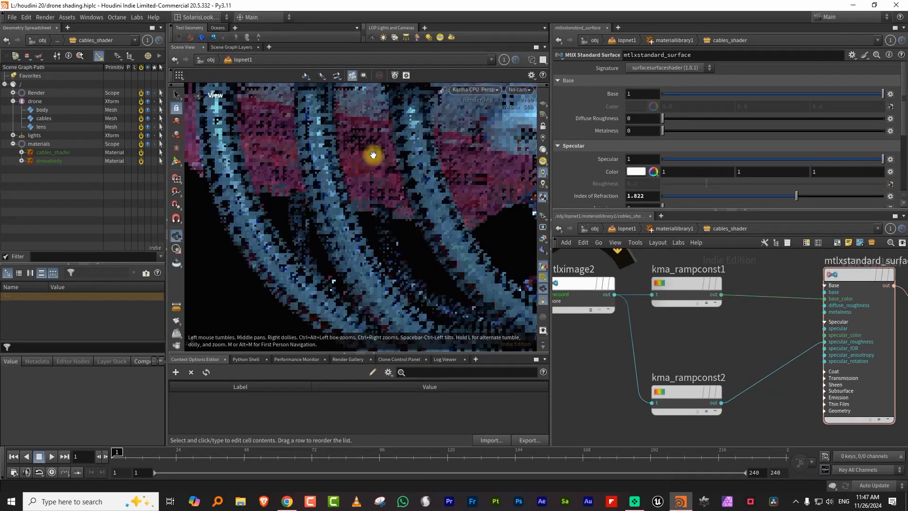
{"action": "left_click", "coordinate": [705, 393]}
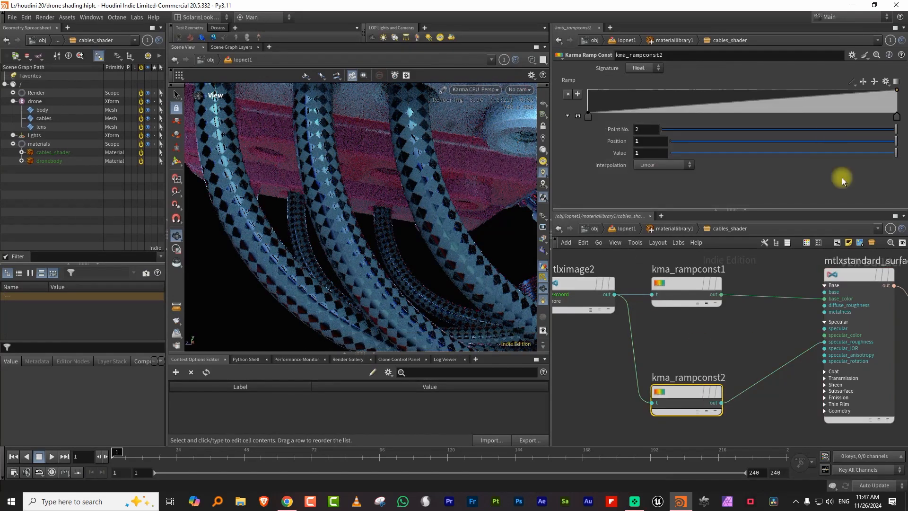
{"action": "left_click", "coordinate": [743, 153]}
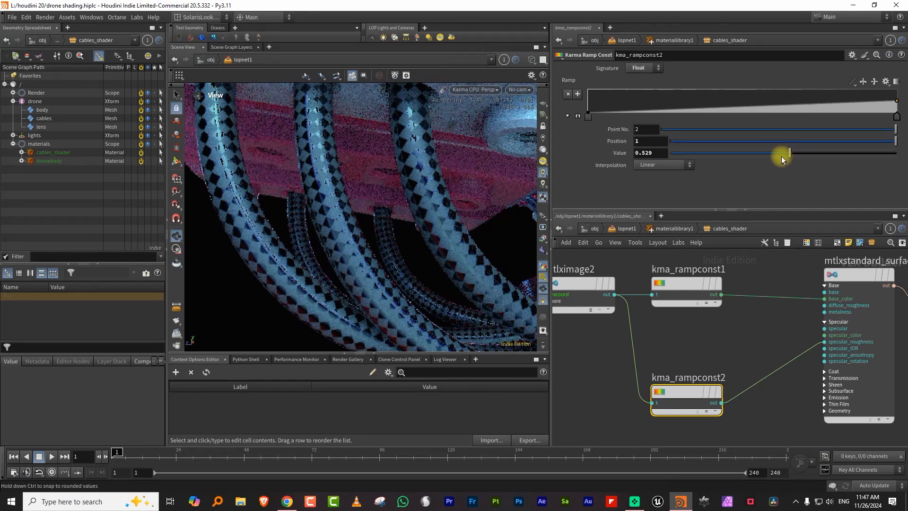
{"action": "left_click", "coordinate": [788, 152]}
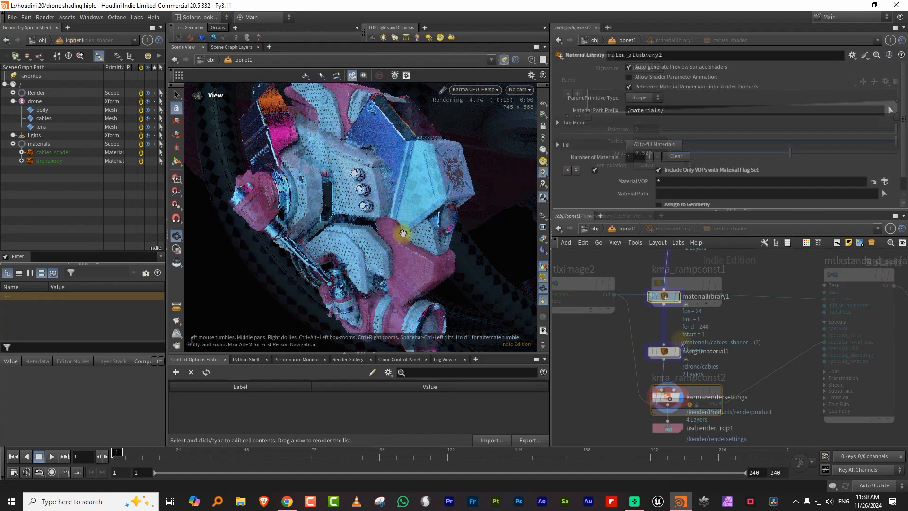
Lay out all nodes of the lopnet1 network automatically and inspect the rendered drone head up close
{"action": "left_click_drag", "start_coordinate": [412, 236], "coordinate": [393, 217]}
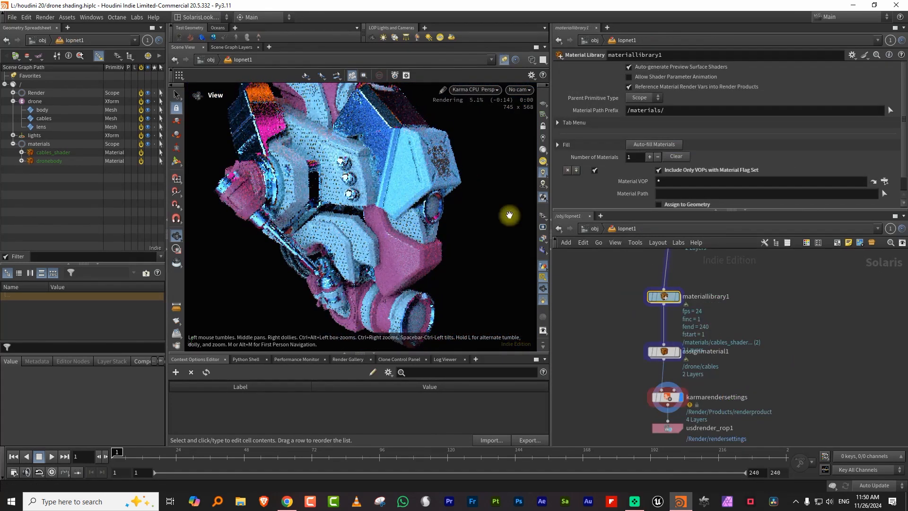
{"action": "key", "text": "l"}
{"action": "key", "text": "h"}
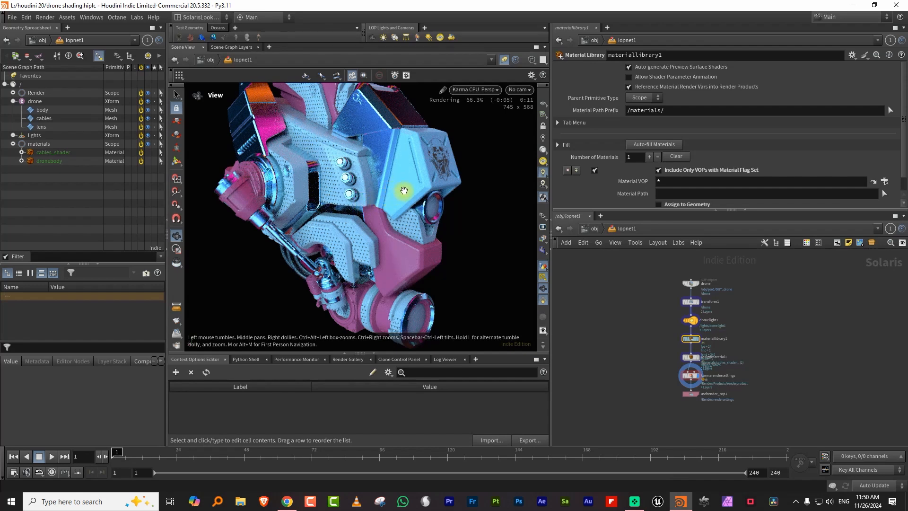
{"action": "scroll", "coordinate": [410, 180], "scroll_direction": "up", "scroll_amount": 3}
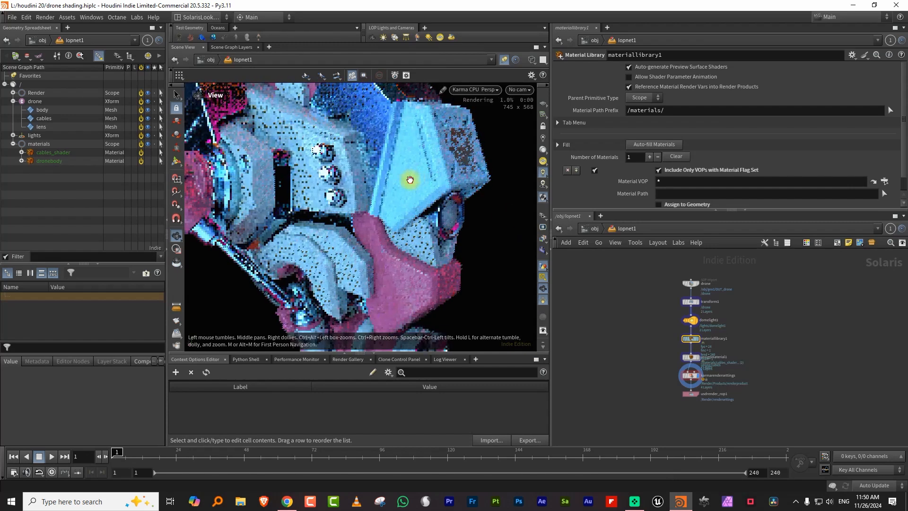
{"action": "left_click_drag", "start_coordinate": [411, 180], "coordinate": [440, 180]}
{"action": "scroll", "coordinate": [747, 297], "scroll_direction": "up", "scroll_amount": 4}
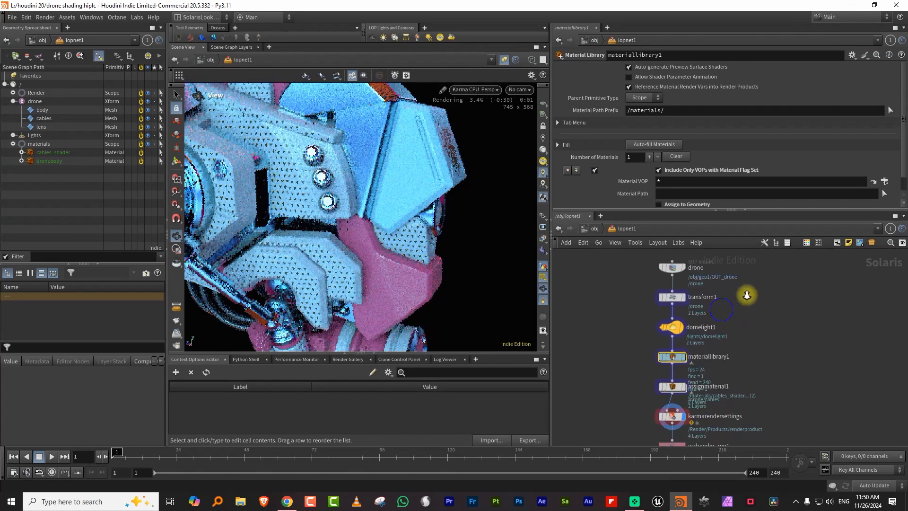
Open the dronebody material network inside materiallibrary1 at its mtlxstandard_surface node
{"action": "double_click", "coordinate": [670, 364]}
{"action": "double_click", "coordinate": [674, 352]}
{"action": "scroll", "coordinate": [726, 334], "scroll_direction": "down", "scroll_amount": 4}
{"action": "middle_click_drag", "start_coordinate": [773, 389], "coordinate": [689, 341]}
{"action": "scroll", "coordinate": [807, 363], "scroll_direction": "up", "scroll_amount": 4}
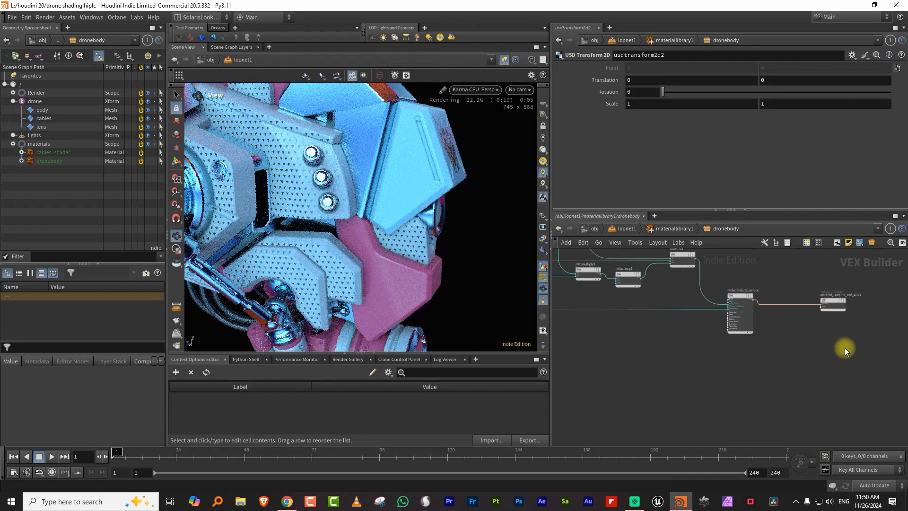
Move mtlxstandard_surface and Material_Outputs_and_AOVs together farther away from mtlxmix3
{"action": "middle_click_drag", "start_coordinate": [846, 350], "coordinate": [804, 358]}
{"action": "left_click_drag", "start_coordinate": [699, 278], "coordinate": [824, 369]}
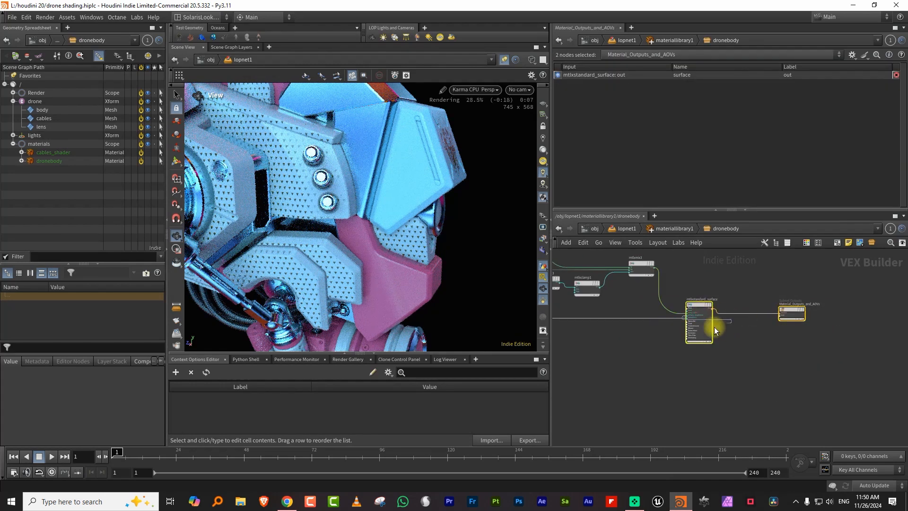
{"action": "scroll", "coordinate": [662, 359], "scroll_direction": "up", "scroll_amount": 3}
{"action": "middle_click_drag", "start_coordinate": [731, 273], "coordinate": [739, 351]}
{"action": "right_click_drag", "start_coordinate": [704, 316], "coordinate": [696, 316]}
{"action": "middle_click_drag", "start_coordinate": [696, 316], "coordinate": [714, 312]}
{"action": "right_click_drag", "start_coordinate": [708, 313], "coordinate": [713, 312]}
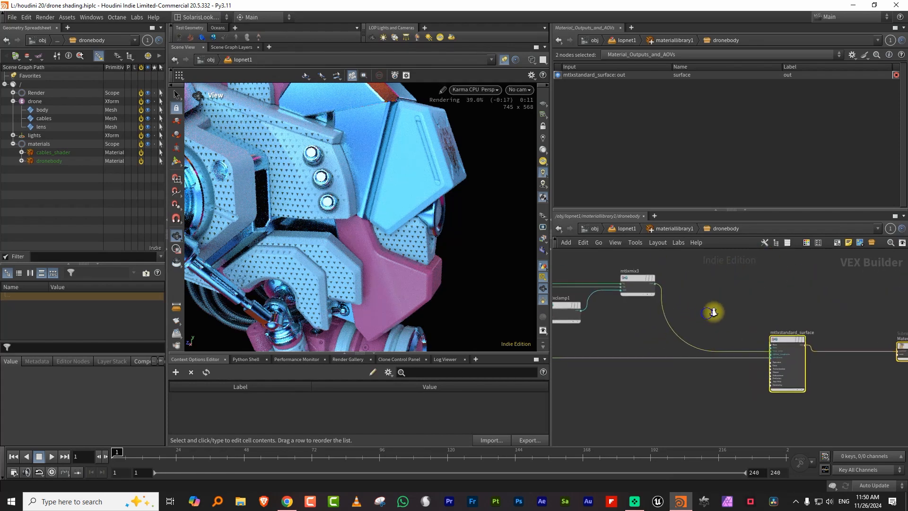
Add a MtlX Triplanar Projection node before mtlxstandard_surface and set its Filex to the illustration-grunge-wall-seamless texture from L:/houdini 20/textures
{"action": "scroll", "coordinate": [713, 312], "scroll_direction": "up", "scroll_amount": 1}
{"action": "key", "text": "Tab"}
{"action": "type", "text": "tri"}
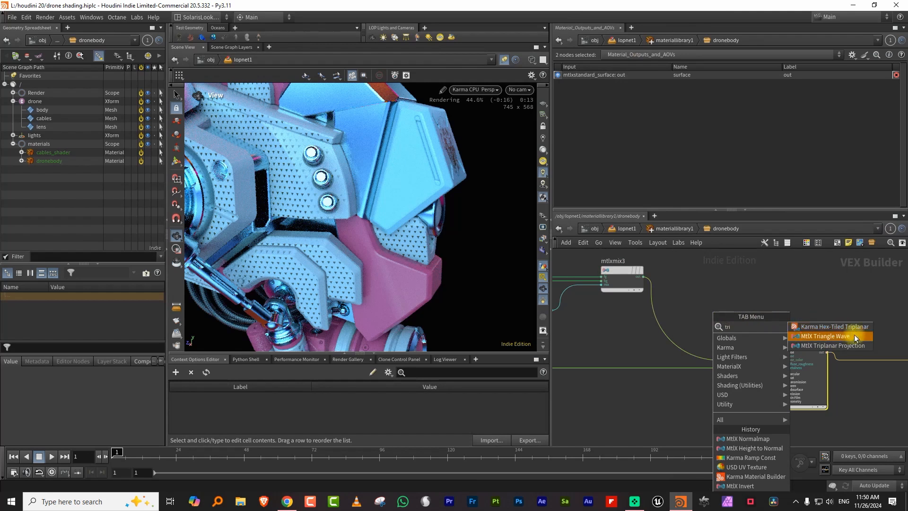
{"action": "left_click", "coordinate": [833, 345]}
{"action": "left_click", "coordinate": [702, 401]}
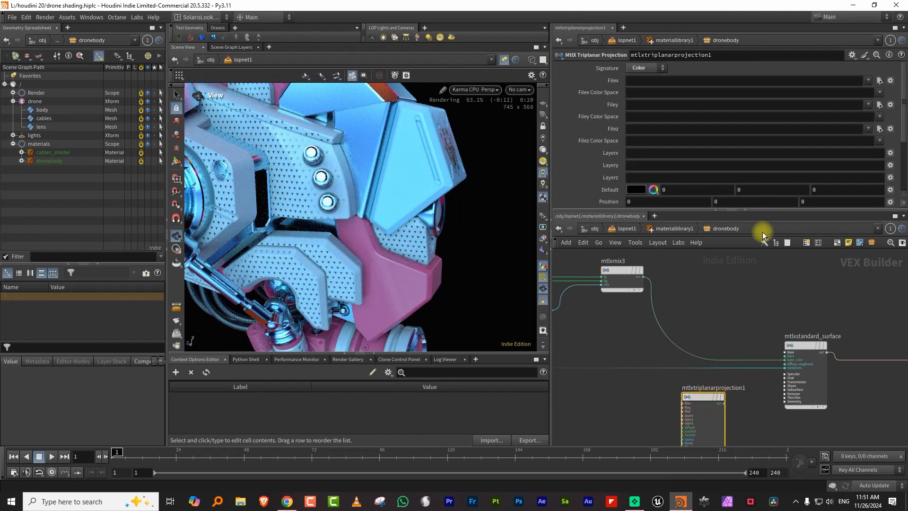
{"action": "left_click", "coordinate": [869, 81]}
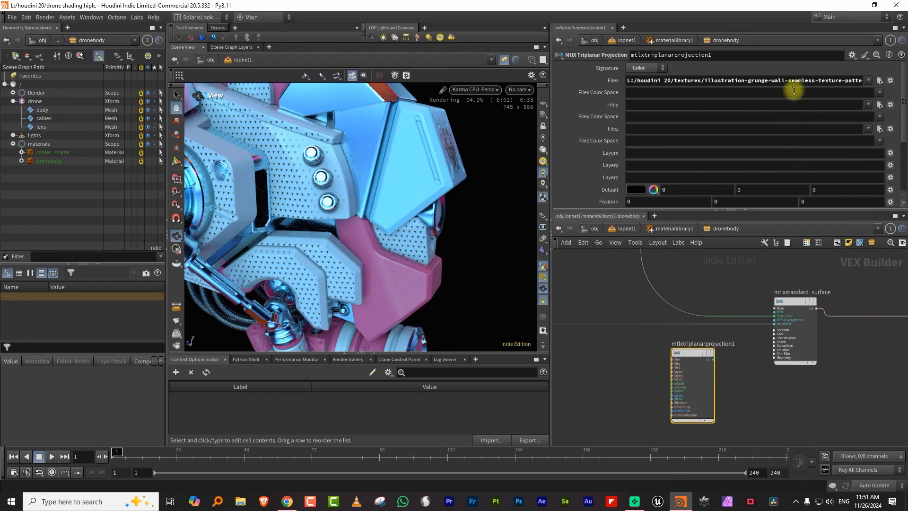
Copy the Filex grunge texture path into Filey and Filez of the triplanar projection node
{"action": "left_click", "coordinate": [806, 83]}
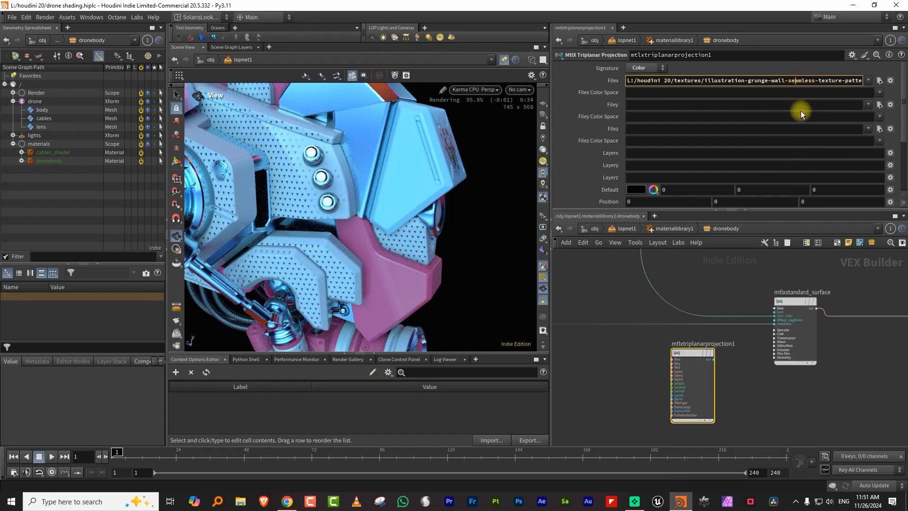
{"action": "key", "text": "ctrl+a"}
{"action": "key", "text": "ctrl+c"}
{"action": "left_click", "coordinate": [672, 105]}
{"action": "key", "text": "ctrl+v"}
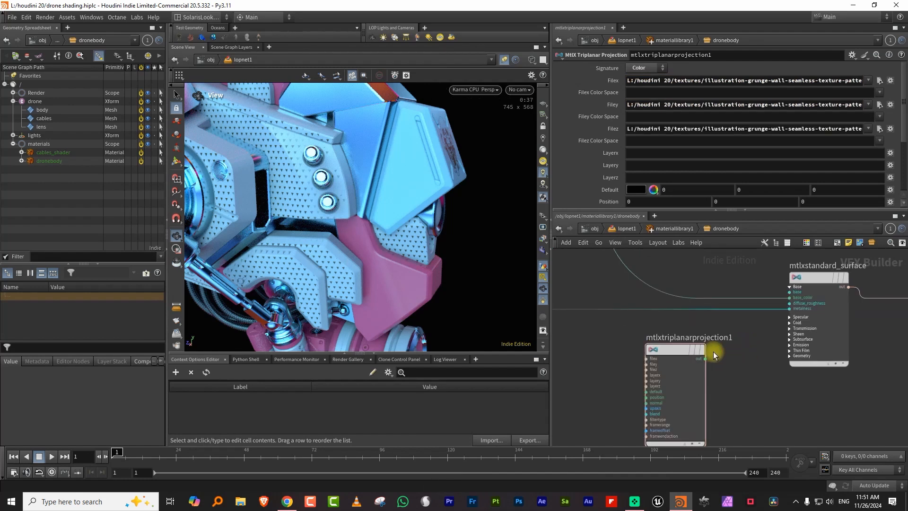
Connect the triplanar projection output to mtlxstandard_surface's base_color and examine the grunge on the rendered drone head
{"action": "left_click", "coordinate": [701, 359]}
{"action": "left_click", "coordinate": [777, 298]}
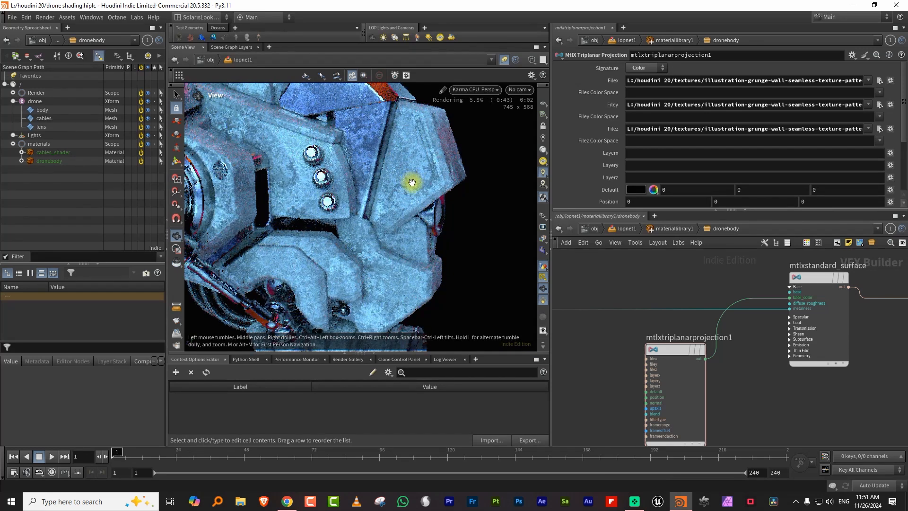
{"action": "left_click_drag", "start_coordinate": [406, 178], "coordinate": [421, 167]}
{"action": "right_click_drag", "start_coordinate": [420, 167], "coordinate": [405, 176]}
{"action": "middle_click_drag", "start_coordinate": [578, 359], "coordinate": [698, 327]}
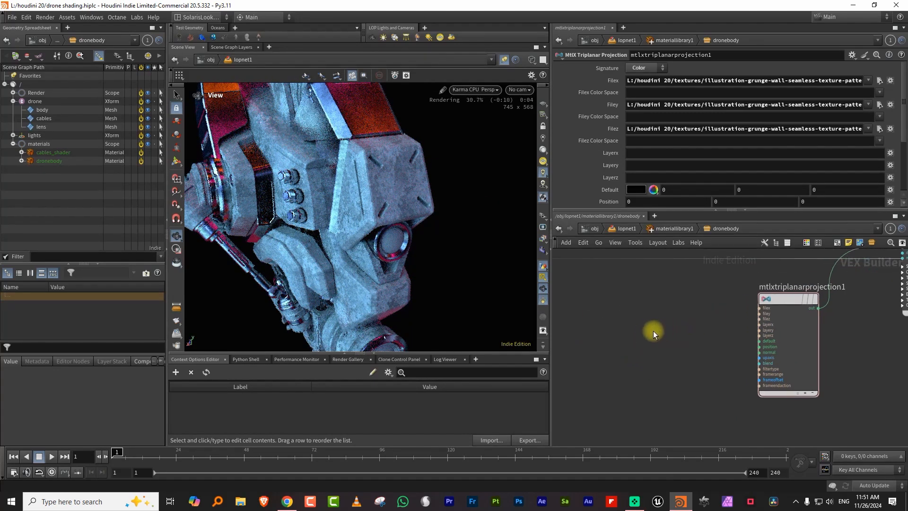
{"action": "key", "text": "Tab"}
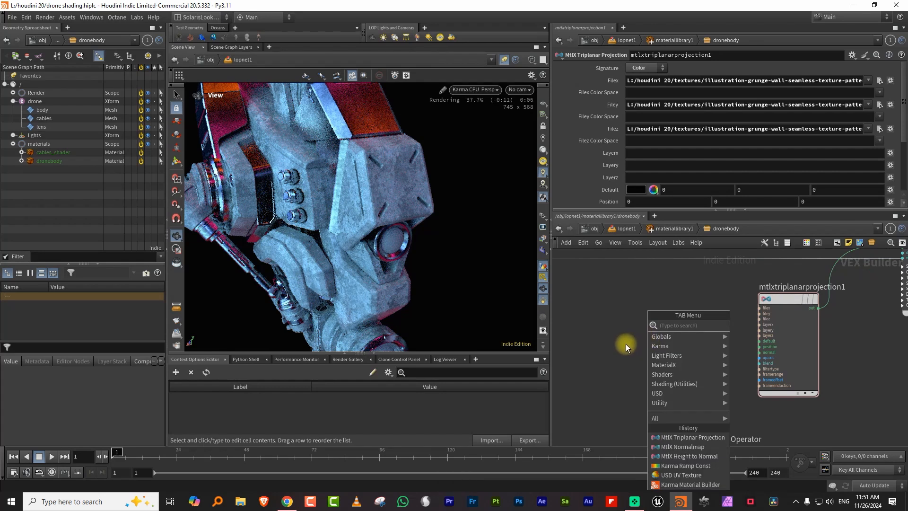
{"action": "left_click", "coordinate": [618, 347]}
{"action": "scroll", "coordinate": [760, 314], "scroll_direction": "up", "scroll_amount": 3}
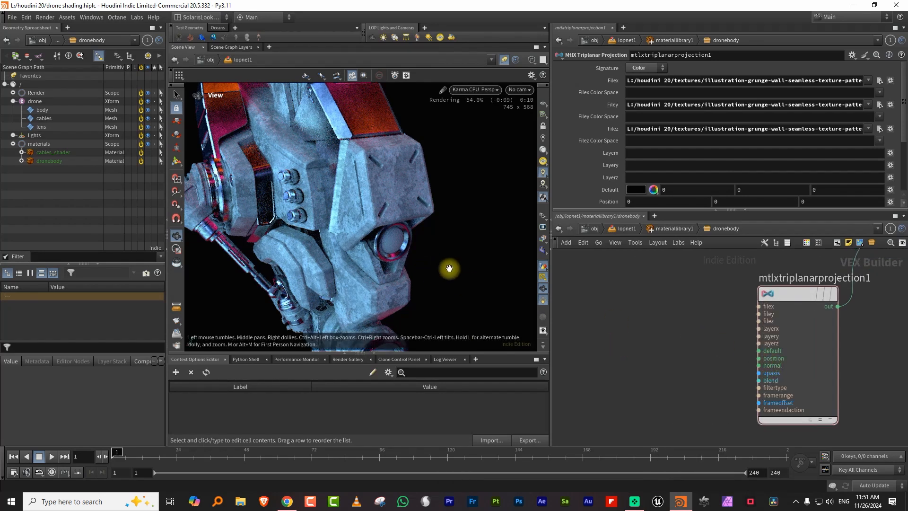
Go to the geo1 geometry network and check the attributes available on the OUT_drone null in its node info
{"action": "left_click", "coordinate": [621, 229]}
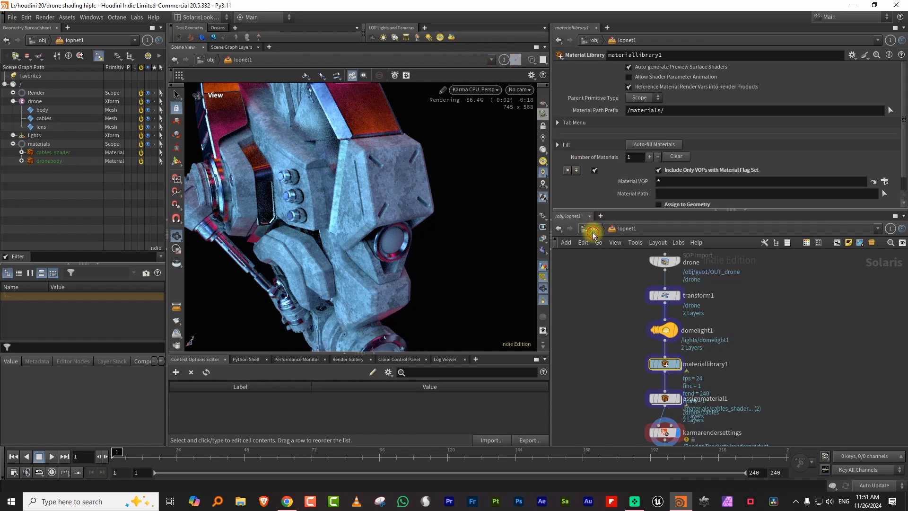
{"action": "left_click", "coordinate": [594, 229]}
{"action": "double_click", "coordinate": [656, 341]}
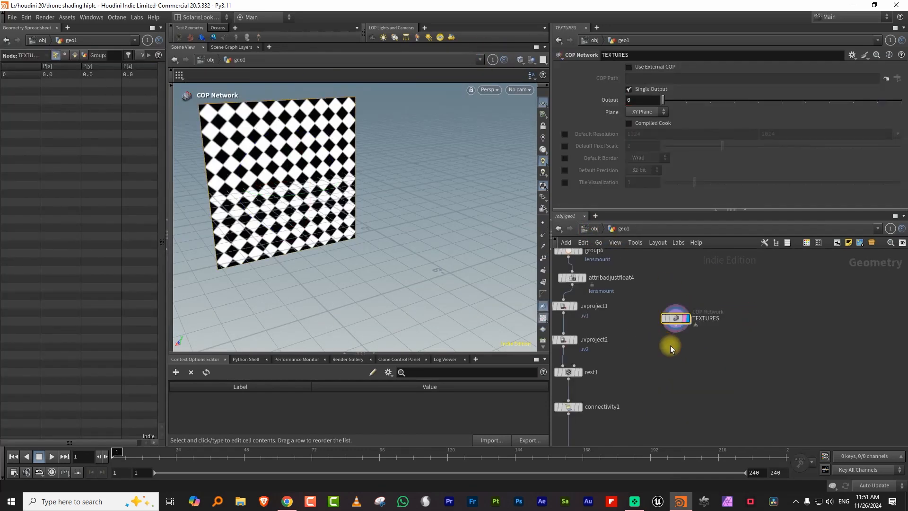
{"action": "middle_click_drag", "start_coordinate": [716, 316], "coordinate": [730, 295]}
{"action": "scroll", "coordinate": [706, 322], "scroll_direction": "up", "scroll_amount": 2}
{"action": "left_click", "coordinate": [673, 333]}
{"action": "left_click", "coordinate": [672, 320]}
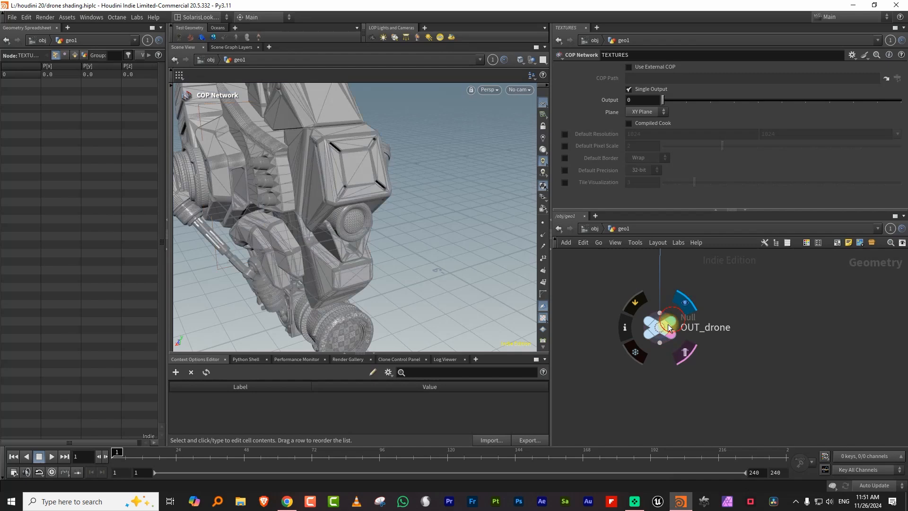
{"action": "left_click", "coordinate": [627, 325]}
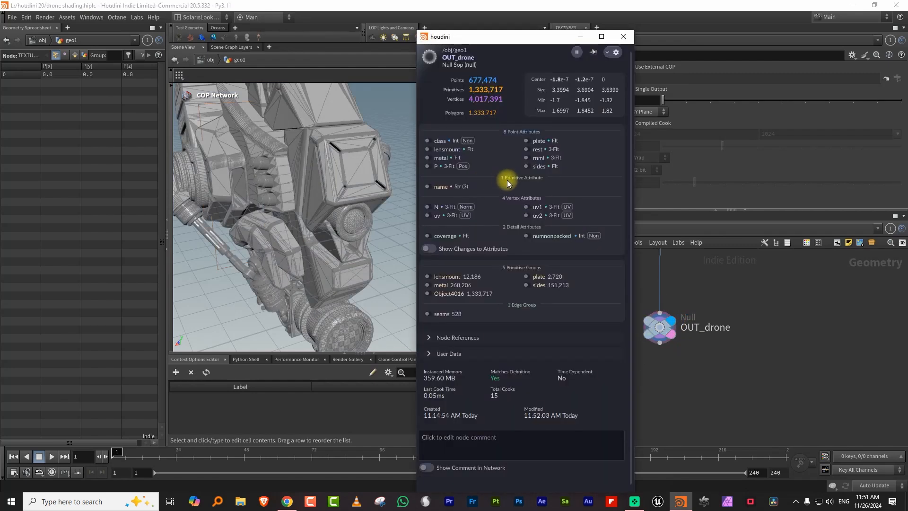
{"action": "key", "text": "u"}
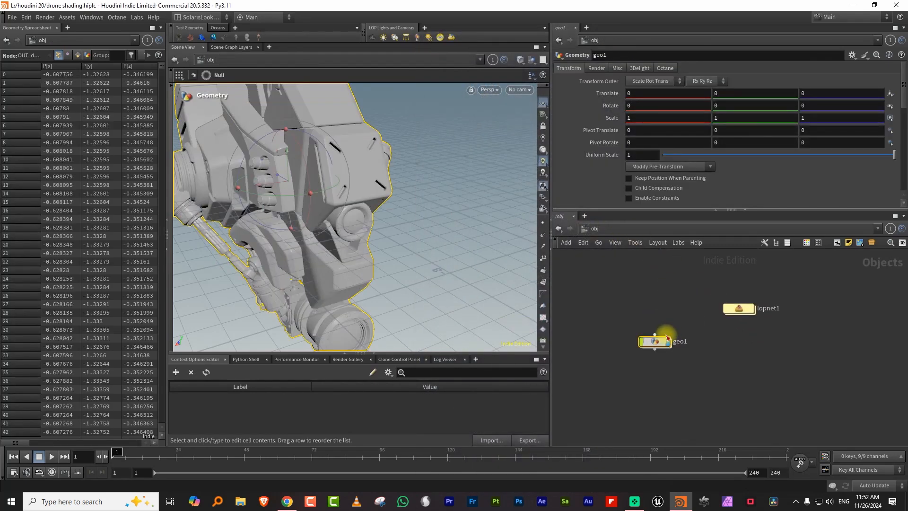
{"action": "double_click", "coordinate": [654, 344]}
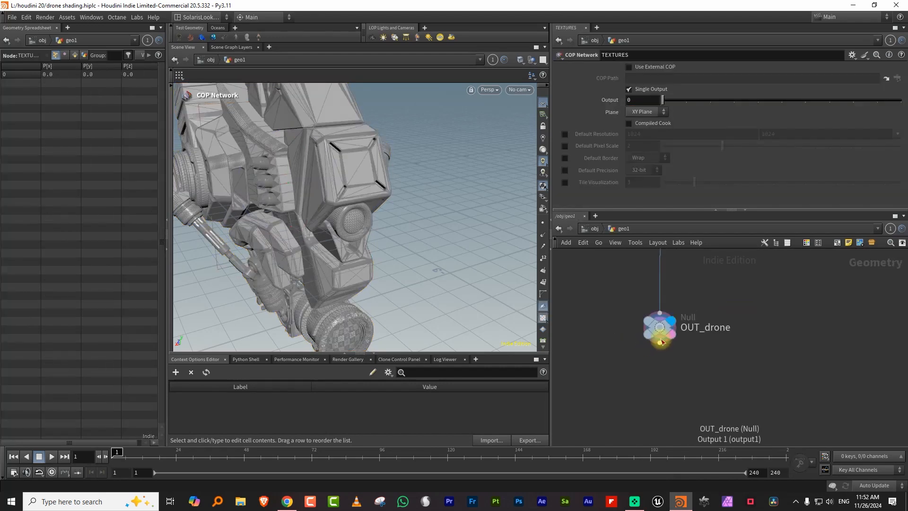
{"action": "left_click", "coordinate": [628, 326]}
{"action": "key", "text": "u"}
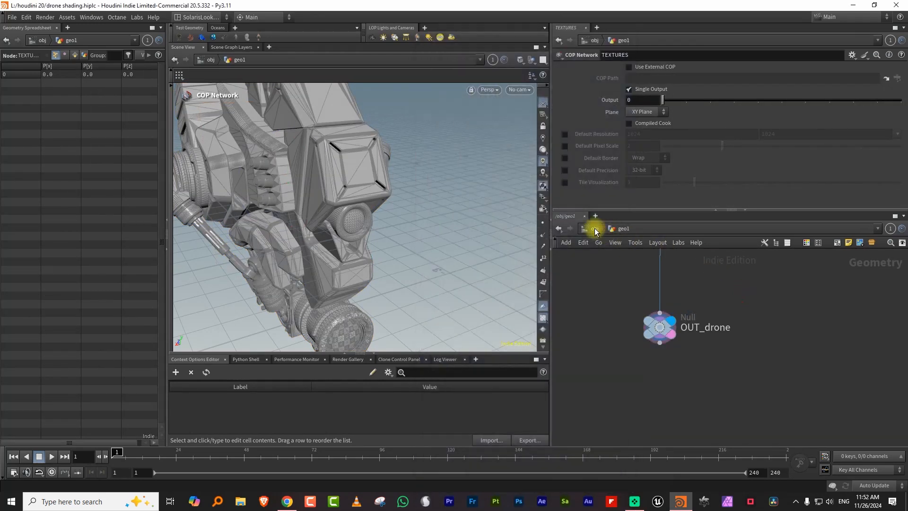
Return through lopnet1 and materiallibrary1 to the dronebody material network
{"action": "double_click", "coordinate": [759, 305]}
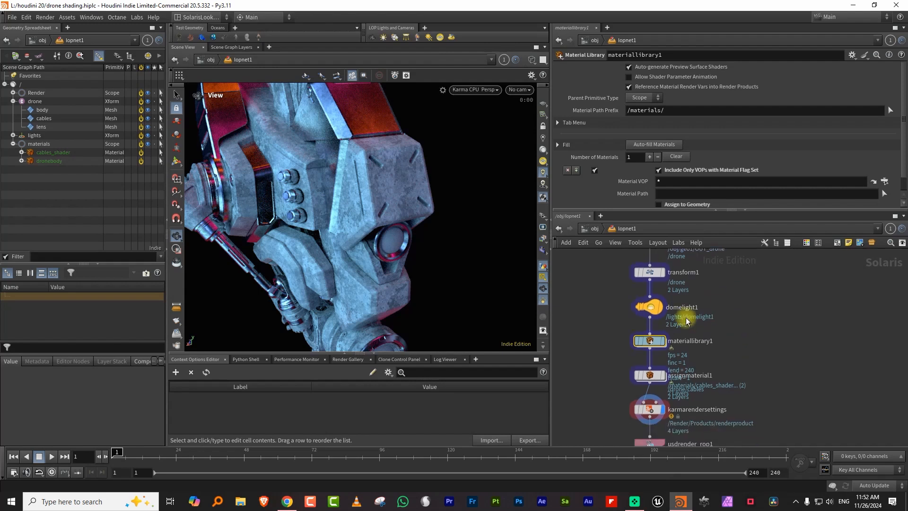
{"action": "double_click", "coordinate": [650, 345]}
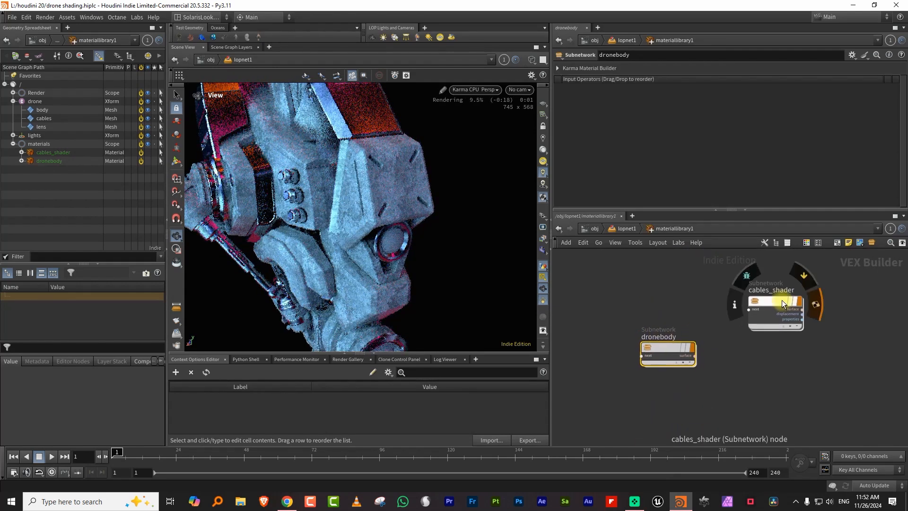
{"action": "double_click", "coordinate": [672, 347]}
Add a MtlX Geometry Property Value node before the triplanar projection, with signature Vector 3 and geomprop rest
{"action": "key", "text": "Tab"}
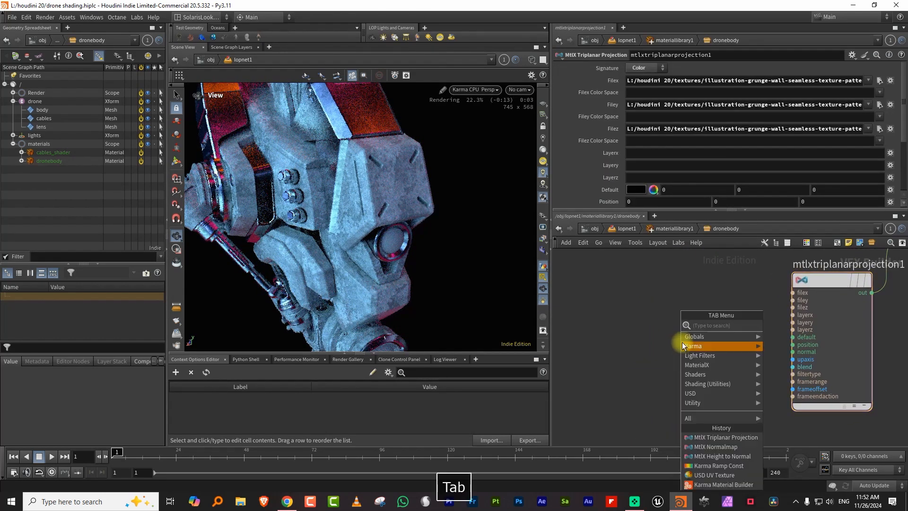
{"action": "type", "text": "geo"}
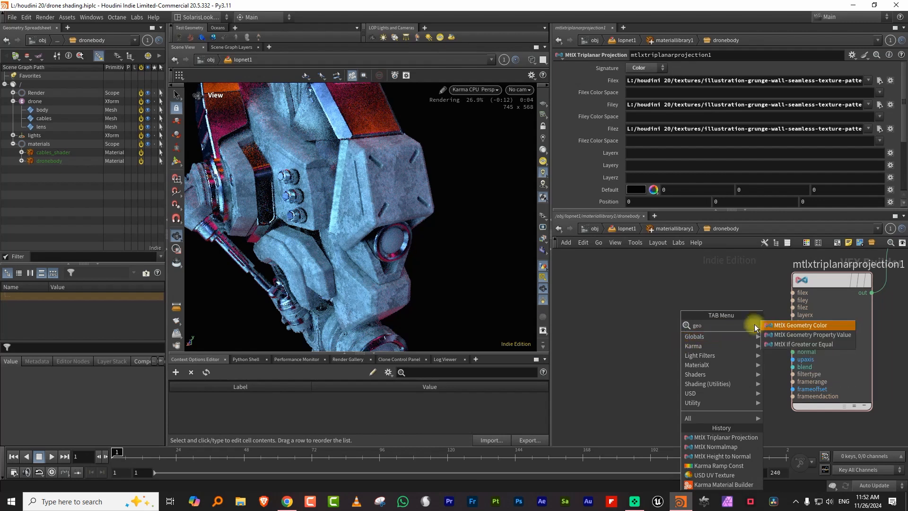
{"action": "left_click", "coordinate": [813, 335]}
{"action": "left_click", "coordinate": [634, 333]}
{"action": "left_click", "coordinate": [646, 68]}
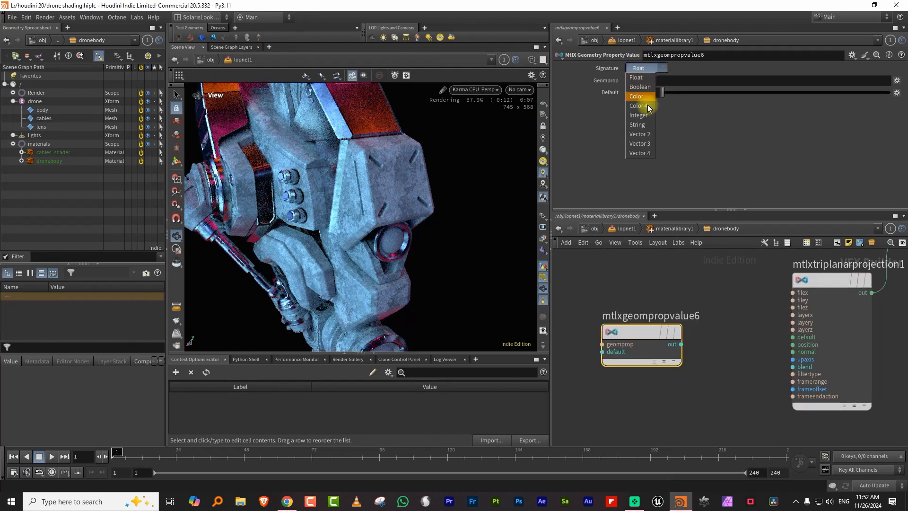
{"action": "left_click", "coordinate": [641, 144]}
{"action": "left_click", "coordinate": [645, 80]}
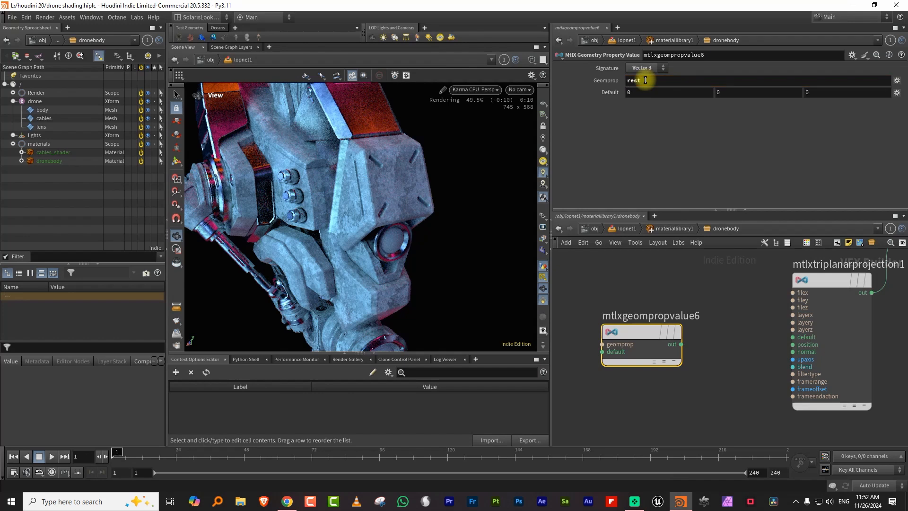
Add a MtlX Multiply node and feed the rest geometry property output into its in1
{"action": "key", "text": "Tab"}
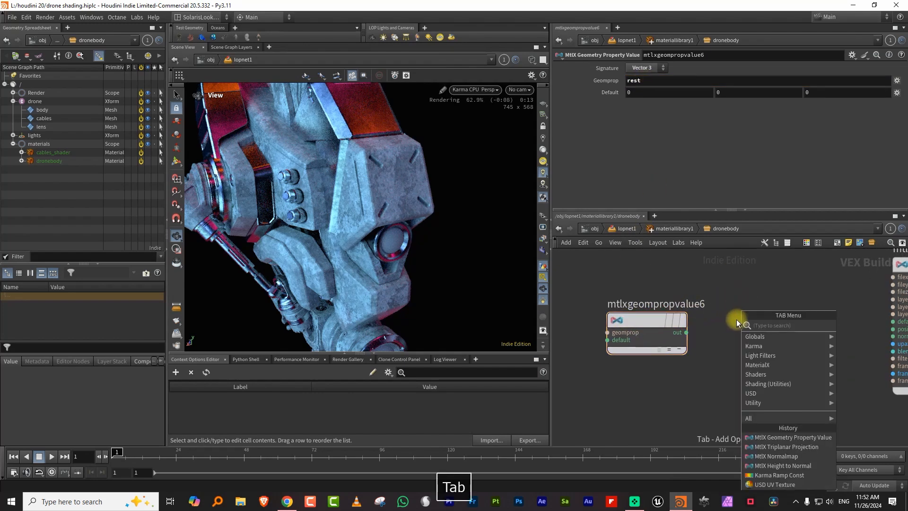
{"action": "type", "text": "multiply"}
{"action": "left_click", "coordinate": [862, 322]}
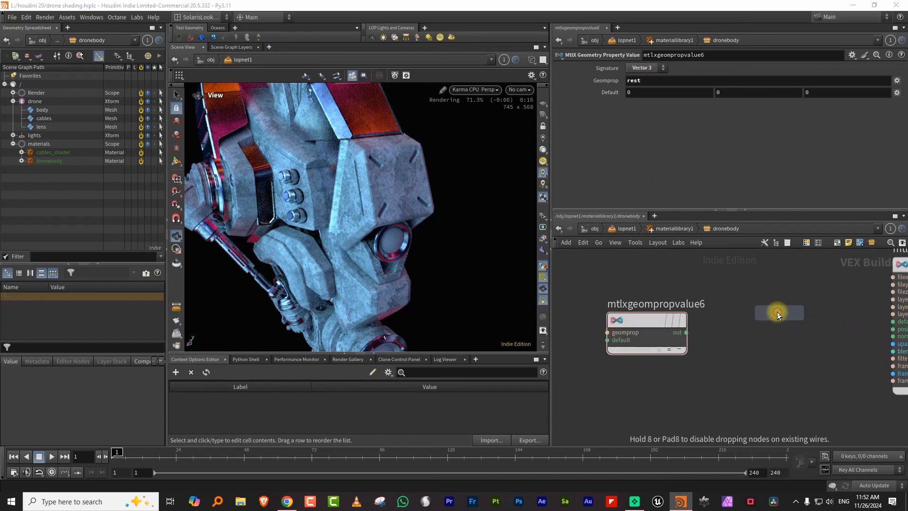
{"action": "left_click", "coordinate": [776, 316]}
{"action": "left_click_drag", "start_coordinate": [687, 332], "coordinate": [737, 324]}
{"action": "left_click_drag", "start_coordinate": [673, 367], "coordinate": [776, 308]}
{"action": "left_click_drag", "start_coordinate": [786, 311], "coordinate": [674, 304]}
{"action": "left_click_drag", "start_coordinate": [774, 297], "coordinate": [760, 333]}
Add a MtlX Add node after mtlxmultiply4 and connect the multiply output to its in1
{"action": "key", "text": "Tab"}
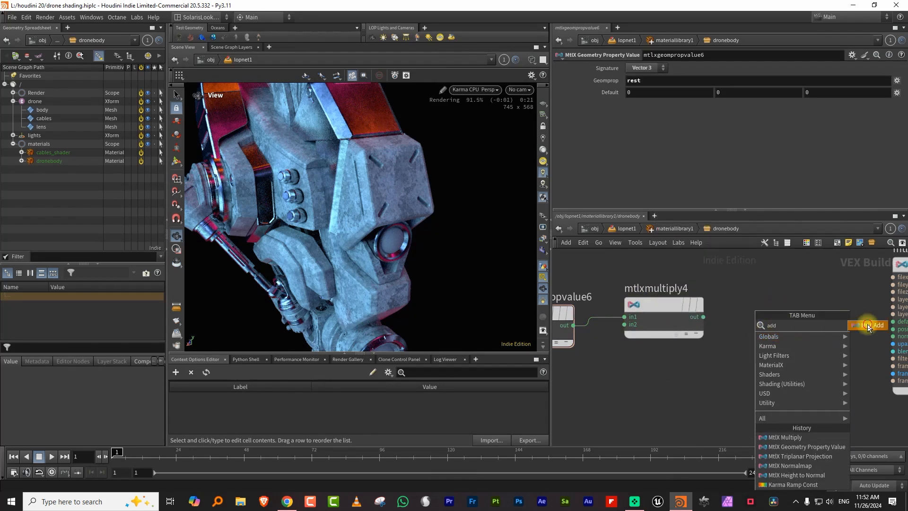
{"action": "left_click", "coordinate": [783, 304]}
{"action": "left_click_drag", "start_coordinate": [704, 316], "coordinate": [742, 316]}
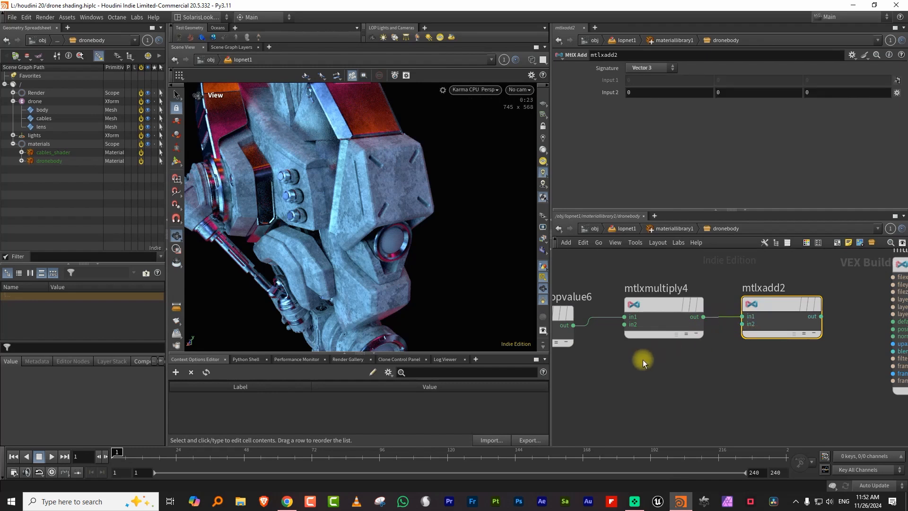
Add a float Constant node with value 1 and connect it to in2 of mtlxmultiply4
{"action": "middle_click_drag", "start_coordinate": [700, 285], "coordinate": [741, 272]}
{"action": "key", "text": "Tab"}
{"action": "type", "text": "cons"}
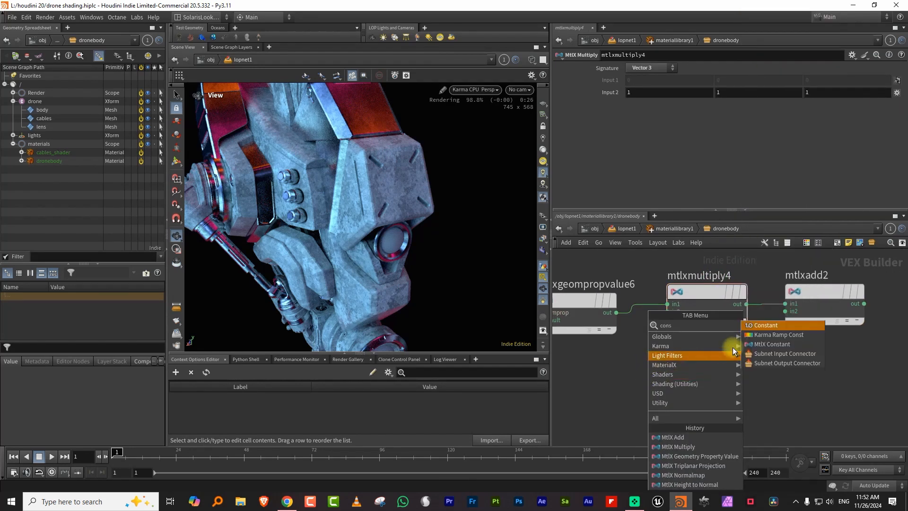
{"action": "left_click", "coordinate": [765, 325]}
{"action": "left_click", "coordinate": [589, 379]}
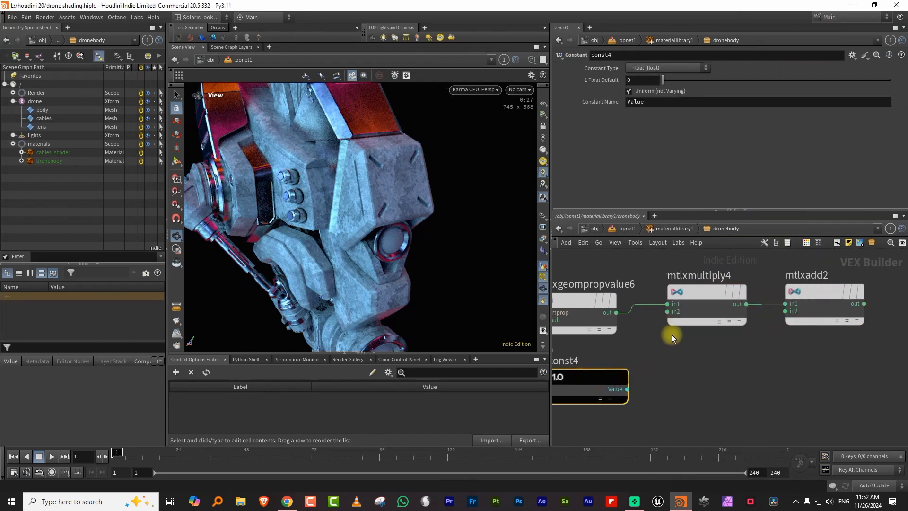
{"action": "left_click", "coordinate": [627, 389]}
{"action": "left_click", "coordinate": [667, 312]}
Connect the mtlxadd2 output to the position input of mtlxtriplanarprojection1
{"action": "middle_click_drag", "start_coordinate": [845, 369], "coordinate": [700, 370]}
{"action": "left_click", "coordinate": [744, 348]}
{"action": "left_click", "coordinate": [719, 305]}
{"action": "left_click", "coordinate": [773, 318]}
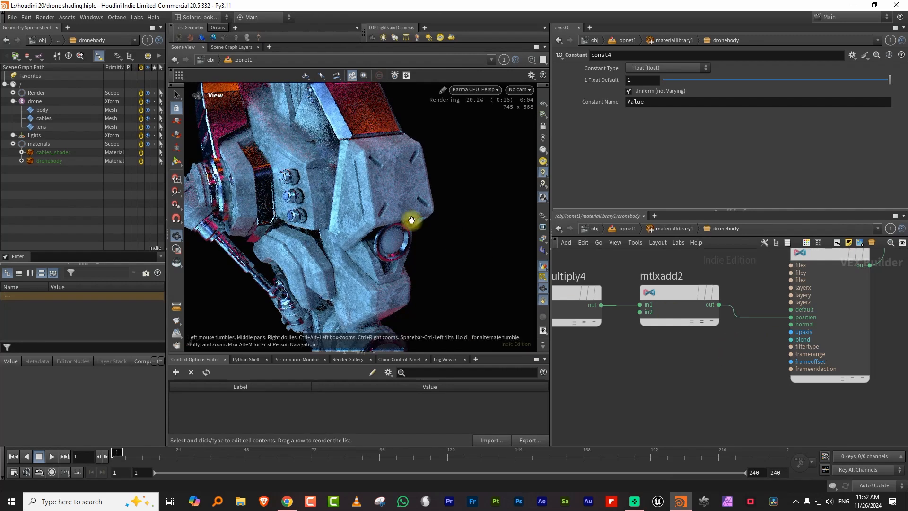
Translate the drone to about -0.73 in Z through lopnet1's transform1, and undo a trial rotation about X
{"action": "left_click_drag", "start_coordinate": [406, 197], "coordinate": [397, 217]}
{"action": "middle_click_drag", "start_coordinate": [358, 242], "coordinate": [414, 189]}
{"action": "scroll", "coordinate": [415, 189], "scroll_direction": "down", "scroll_amount": 5}
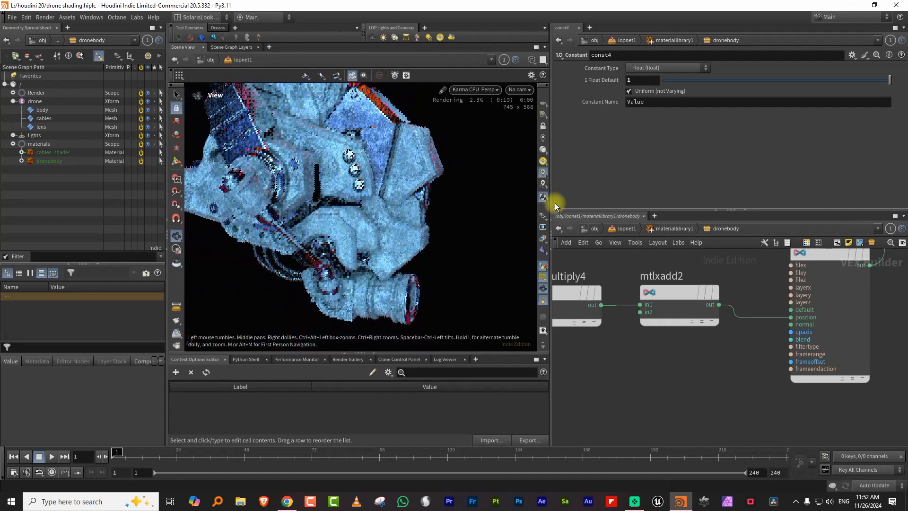
{"action": "left_click", "coordinate": [627, 229]}
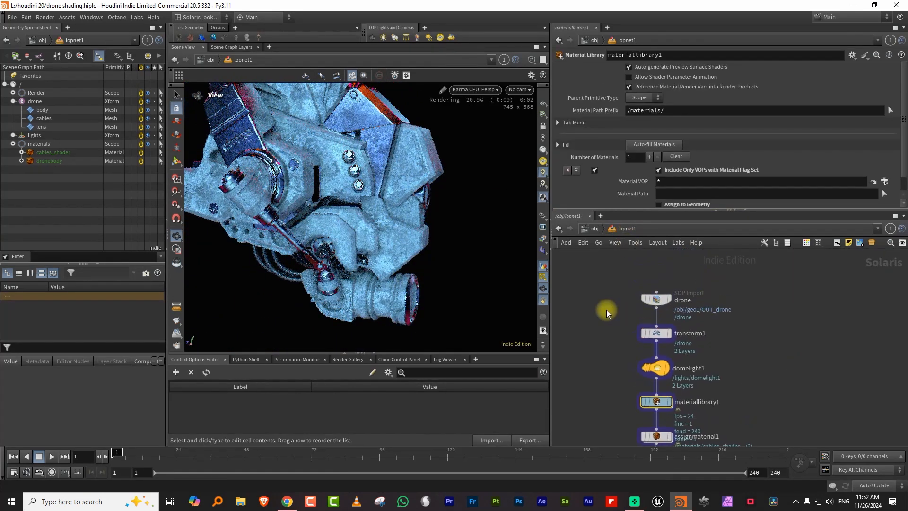
{"action": "left_click", "coordinate": [658, 333]}
{"action": "key", "text": "Return"}
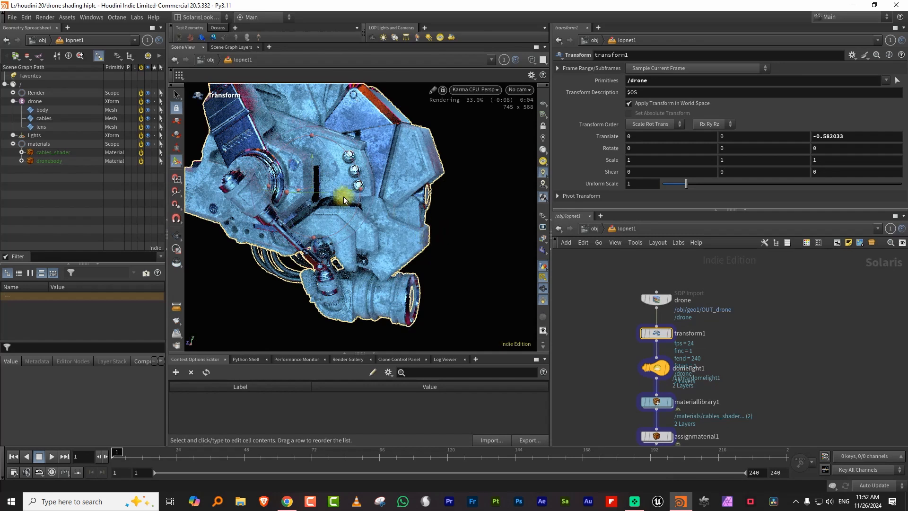
{"action": "left_click_drag", "start_coordinate": [331, 177], "coordinate": [359, 192]}
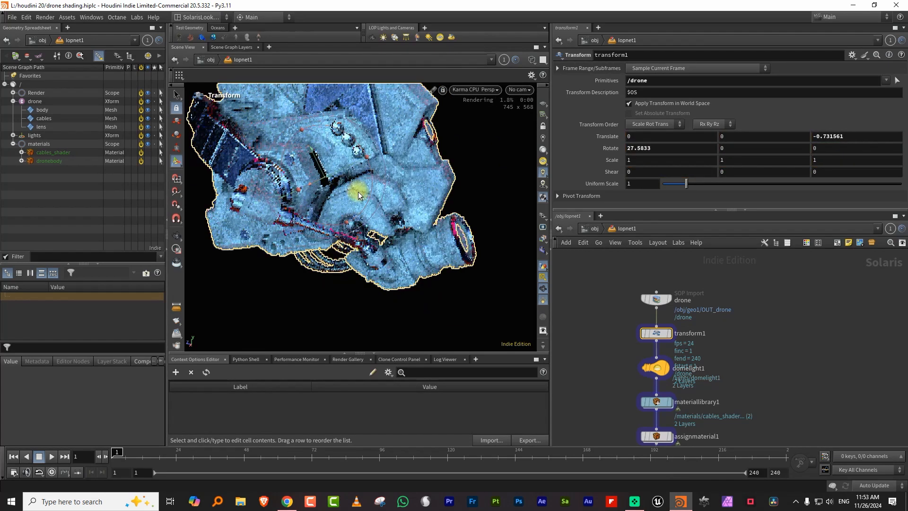
{"action": "key", "text": "ctrl+z"}
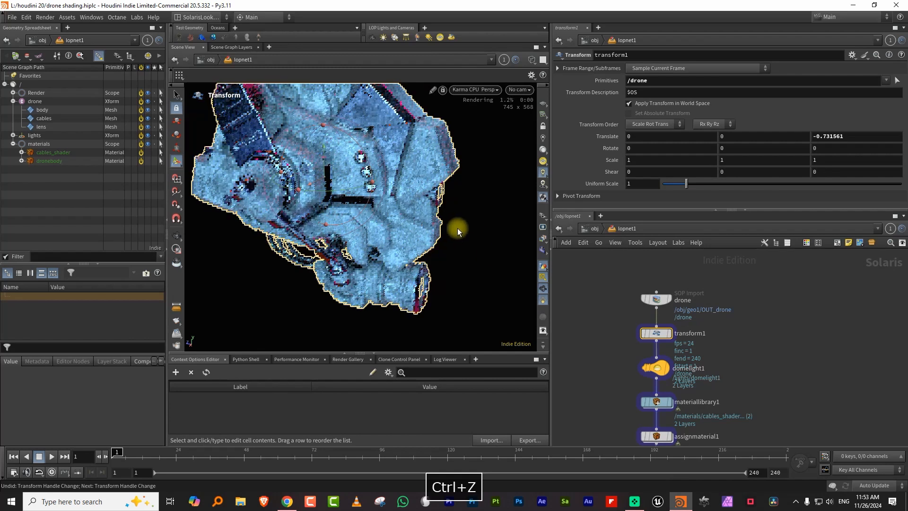
{"action": "key", "text": "Escape"}
Reopen the dronebody network inside materiallibrary1 at the triplanar projection nodes
{"action": "scroll", "coordinate": [689, 310], "scroll_direction": "up", "scroll_amount": 2}
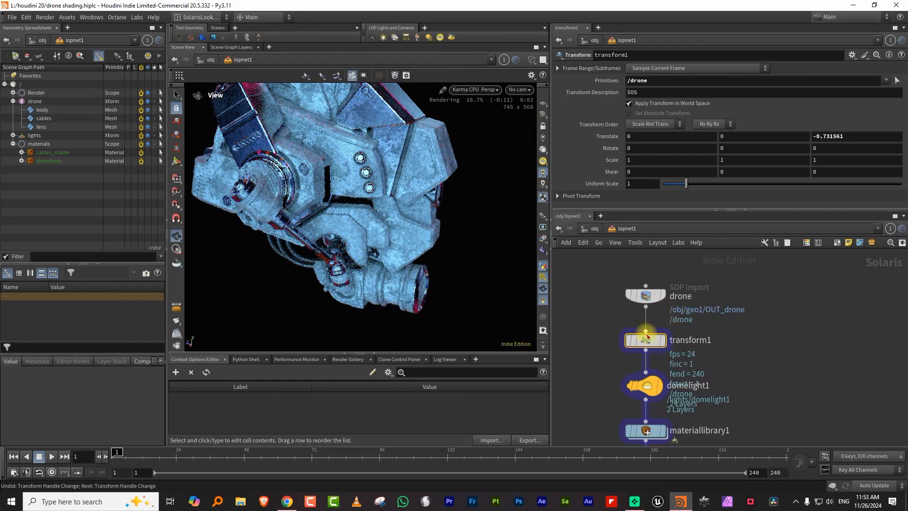
{"action": "middle_click_drag", "start_coordinate": [712, 381], "coordinate": [713, 288]}
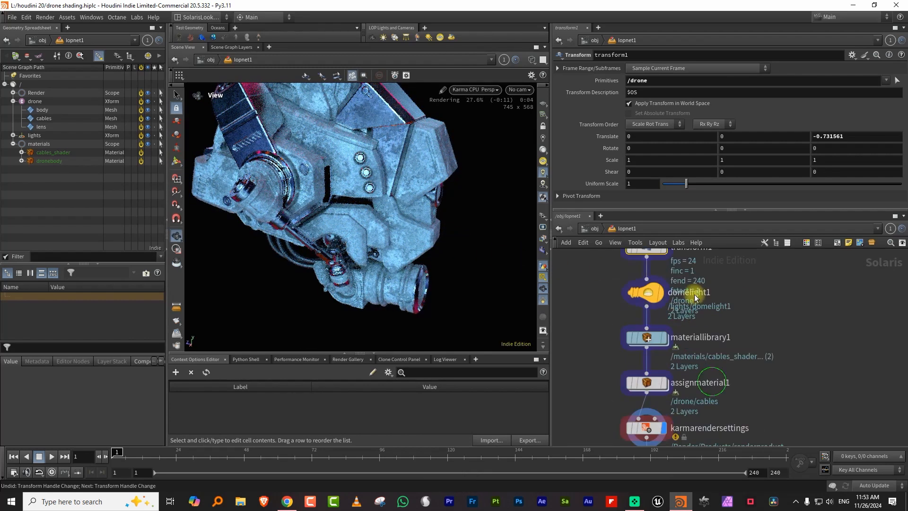
{"action": "double_click", "coordinate": [652, 339]}
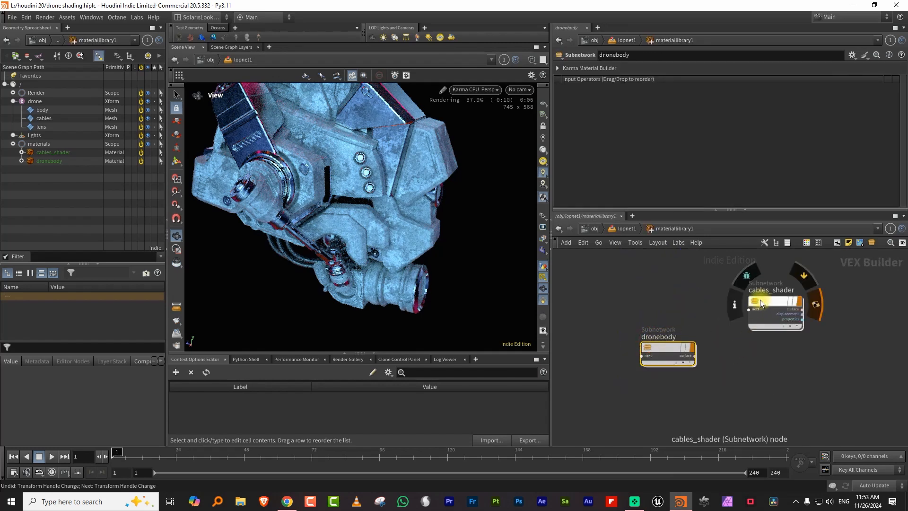
{"action": "double_click", "coordinate": [669, 348]}
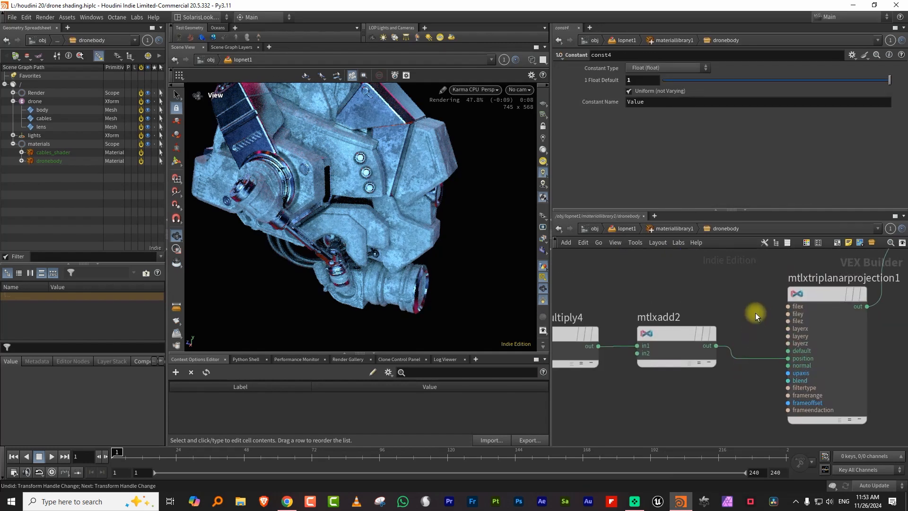
Set the float constant const4 feeding mtlxmultiply4 to 3
{"action": "left_click", "coordinate": [705, 337]}
{"action": "middle_click_drag", "start_coordinate": [608, 278], "coordinate": [725, 263]}
{"action": "left_click_drag", "start_coordinate": [643, 389], "coordinate": [571, 428]}
{"action": "key", "text": "Return"}
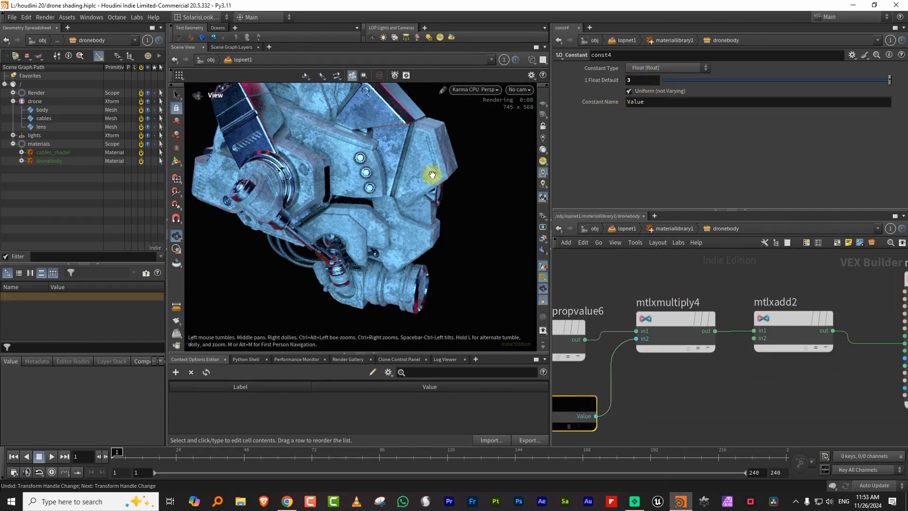
{"action": "right_click_drag", "start_coordinate": [420, 185], "coordinate": [518, 133]}
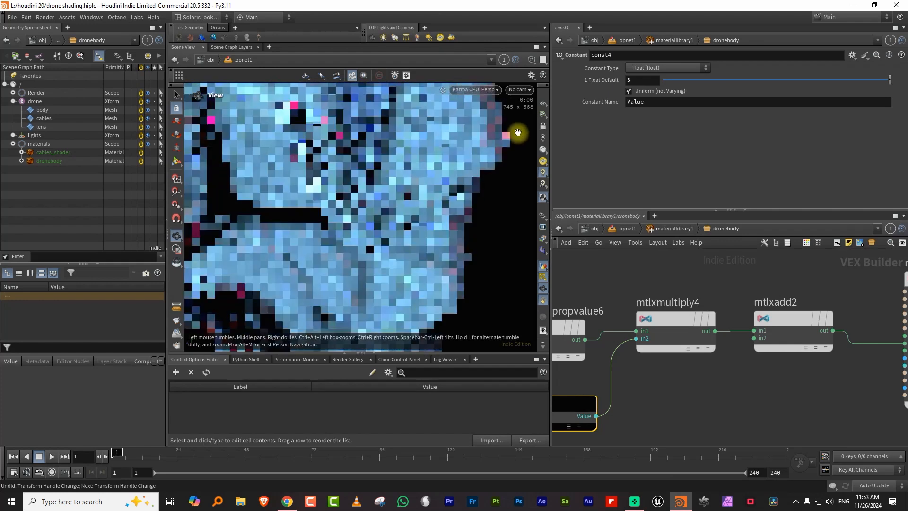
Try a value of 10 in const4 and restore it to 3
{"action": "left_click", "coordinate": [642, 79]}
{"action": "type", "text": "10"}
{"action": "key", "text": "Return"}
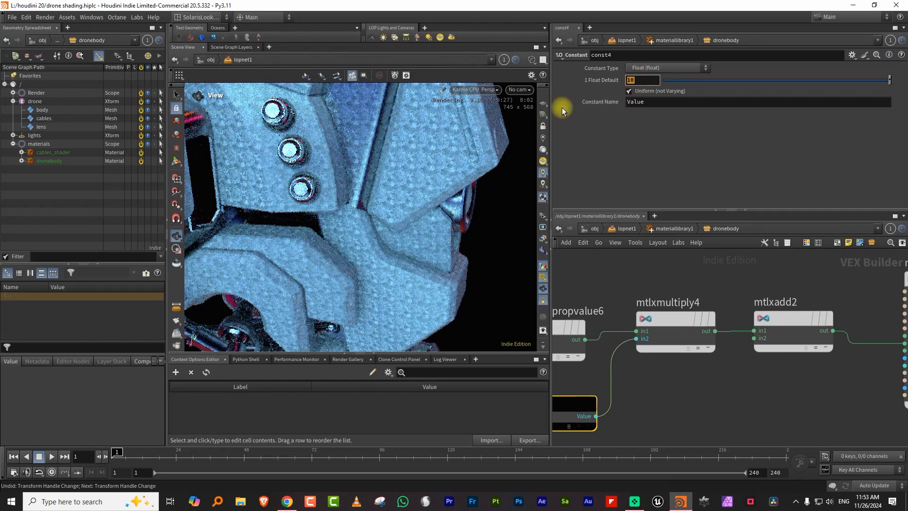
{"action": "key", "text": "Return"}
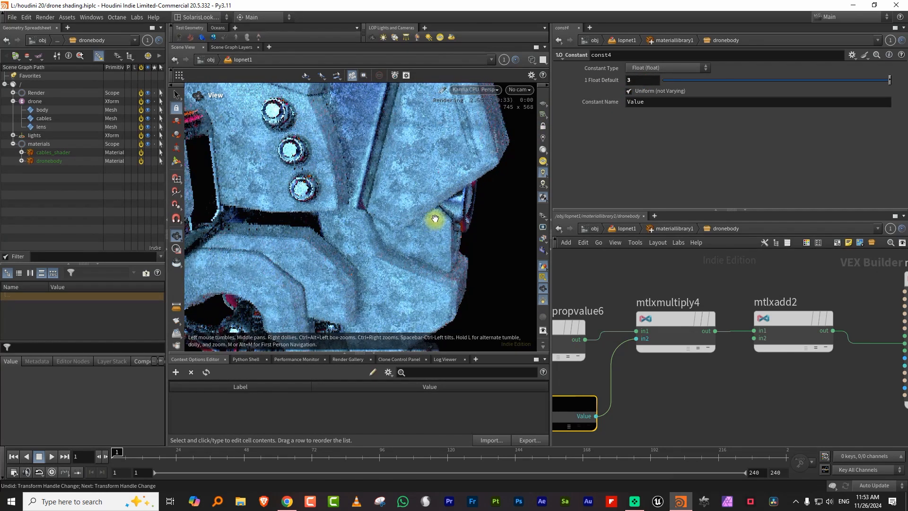
Cut the wire between mtlxtriplanarprojection1 and the base_color input of mtlxstandard_surface
{"action": "right_click_drag", "start_coordinate": [395, 238], "coordinate": [434, 198]}
{"action": "middle_click_drag", "start_coordinate": [434, 199], "coordinate": [406, 217]}
{"action": "left_click_drag", "start_coordinate": [406, 217], "coordinate": [456, 218]}
{"action": "middle_click_drag", "start_coordinate": [821, 283], "coordinate": [594, 348]}
{"action": "scroll", "coordinate": [755, 296], "scroll_direction": "down", "scroll_amount": 5}
{"action": "middle_click_drag", "start_coordinate": [749, 332], "coordinate": [734, 346]}
{"action": "scroll", "coordinate": [734, 343], "scroll_direction": "up", "scroll_amount": 3}
{"action": "key", "text": "y"}
{"action": "left_click_drag", "start_coordinate": [727, 327], "coordinate": [684, 319]}
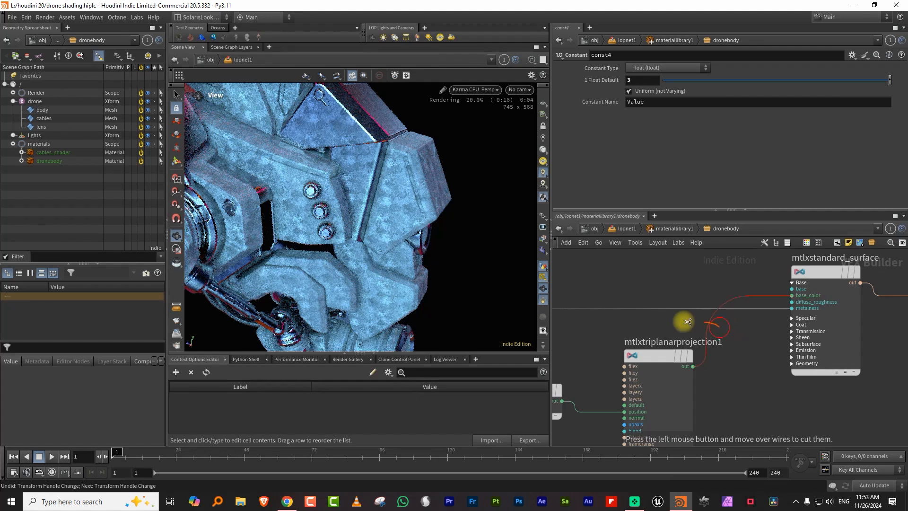
Add a MtlX Remap node and connect the mtlxtriplanarprojection1 output to its in input
{"action": "key", "text": "Tab"}
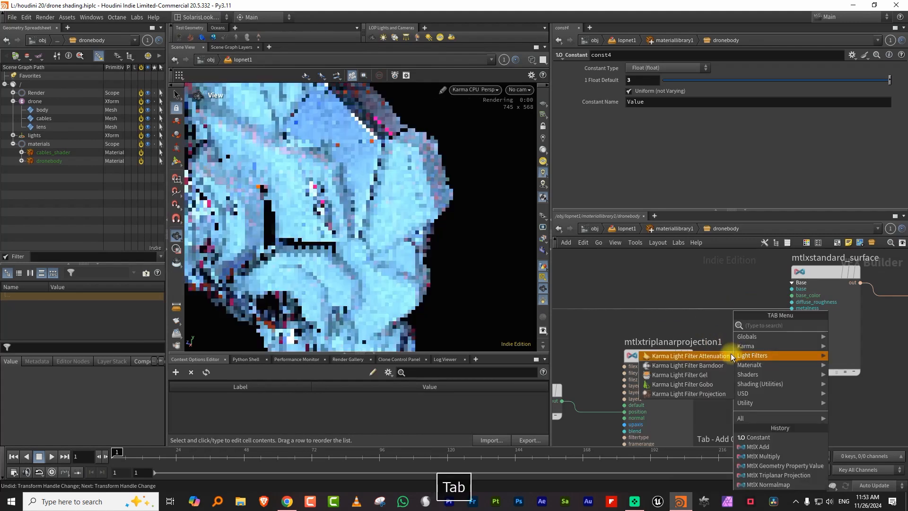
{"action": "type", "text": "re"}
{"action": "double_click", "coordinate": [670, 355]}
{"action": "left_click_drag", "start_coordinate": [663, 358], "coordinate": [632, 362]}
{"action": "left_click", "coordinate": [663, 370]}
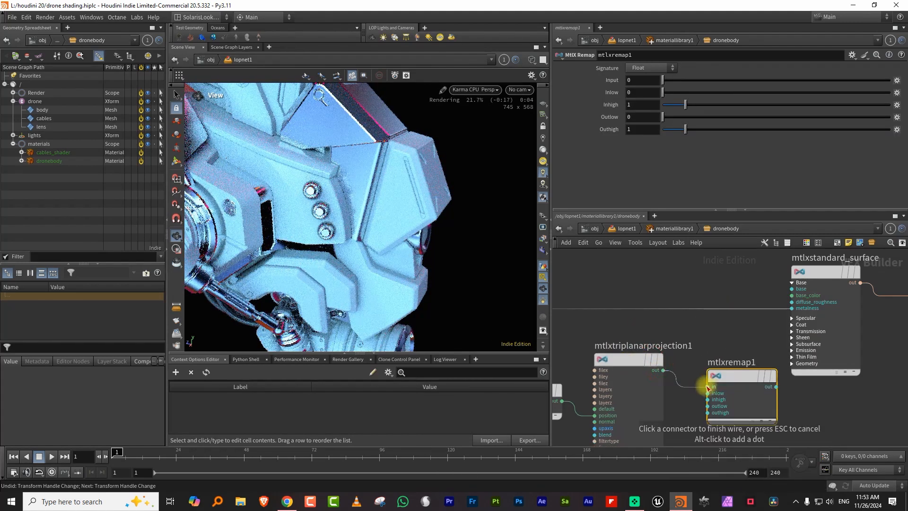
{"action": "left_click", "coordinate": [730, 342]}
{"action": "left_click_drag", "start_coordinate": [743, 377], "coordinate": [730, 376]}
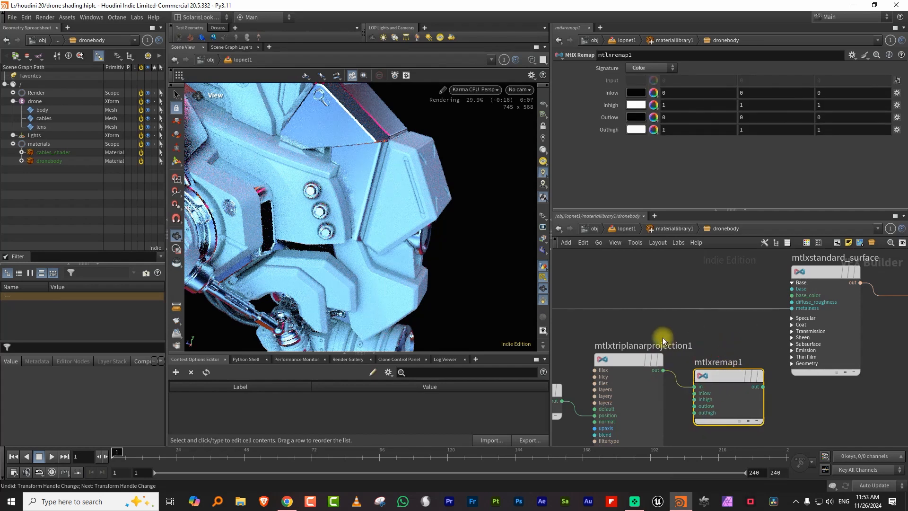
Change the signature of mtlxtriplanarprojection1 to Float
{"action": "left_click", "coordinate": [654, 355]}
{"action": "left_click", "coordinate": [652, 68]}
{"action": "left_click", "coordinate": [643, 60]}
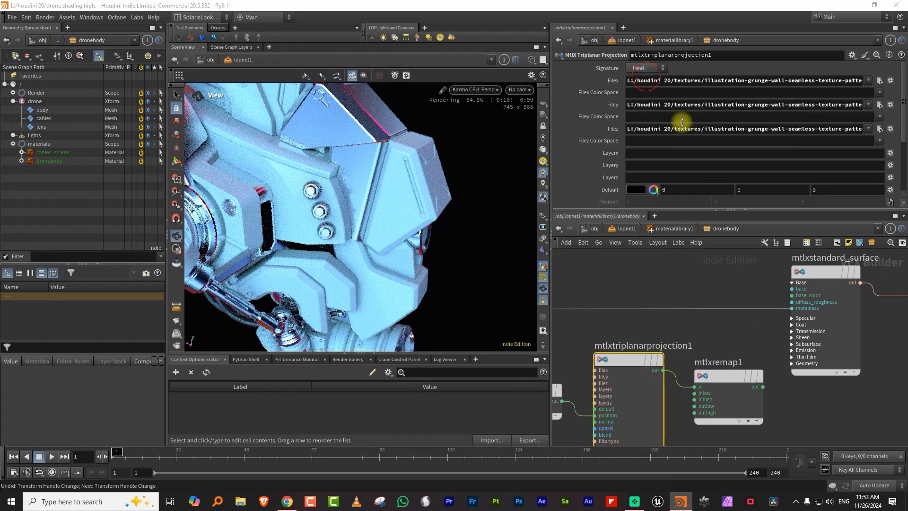
Expand the specular inputs of mtlxstandard_surface and connect the mtlxremap1 output to specular_roughness
{"action": "left_click_drag", "start_coordinate": [833, 270], "coordinate": [881, 278]}
{"action": "left_click", "coordinate": [851, 327]}
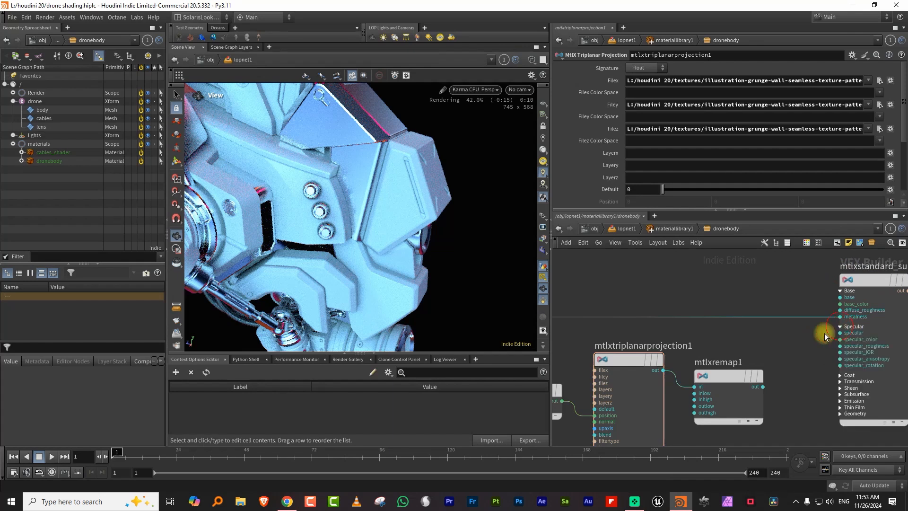
{"action": "left_click", "coordinate": [764, 387]}
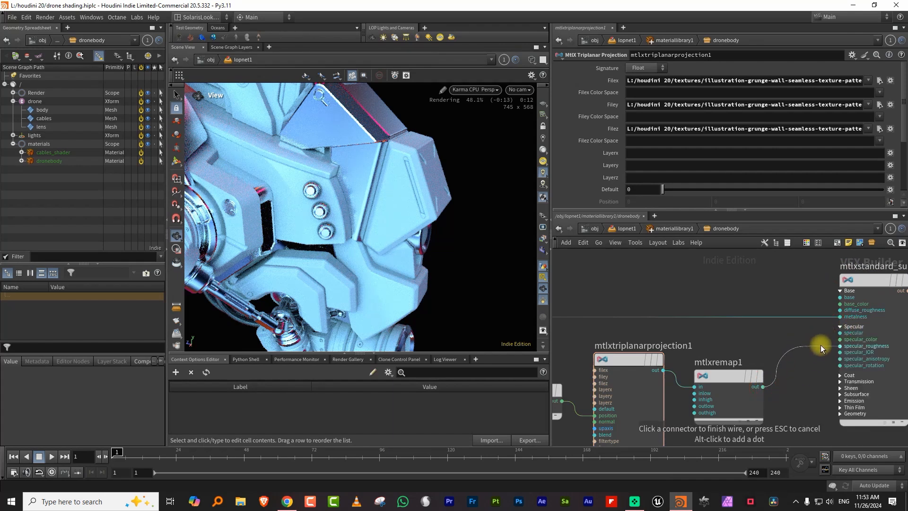
{"action": "left_click", "coordinate": [822, 346]}
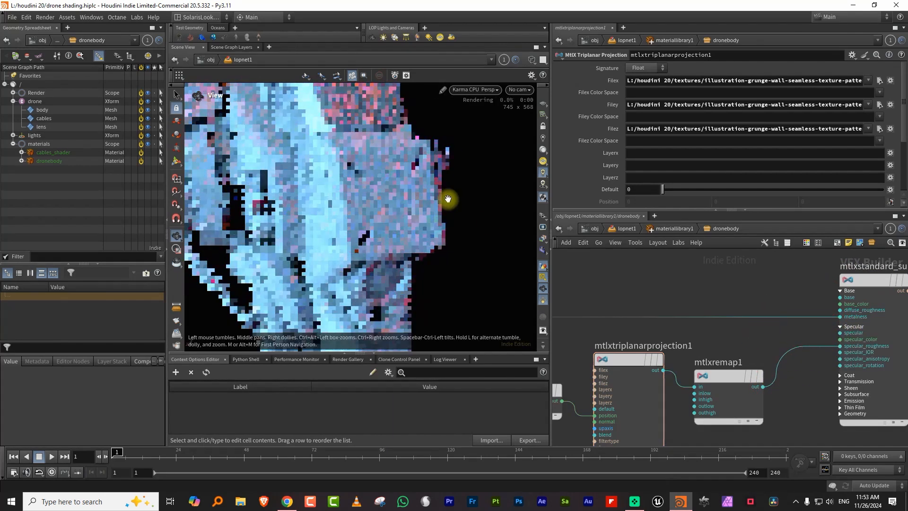
Check domelight1's settings in lopnet1 and reopen the dronebody network inside materiallibrary1
{"action": "key", "text": "u"}
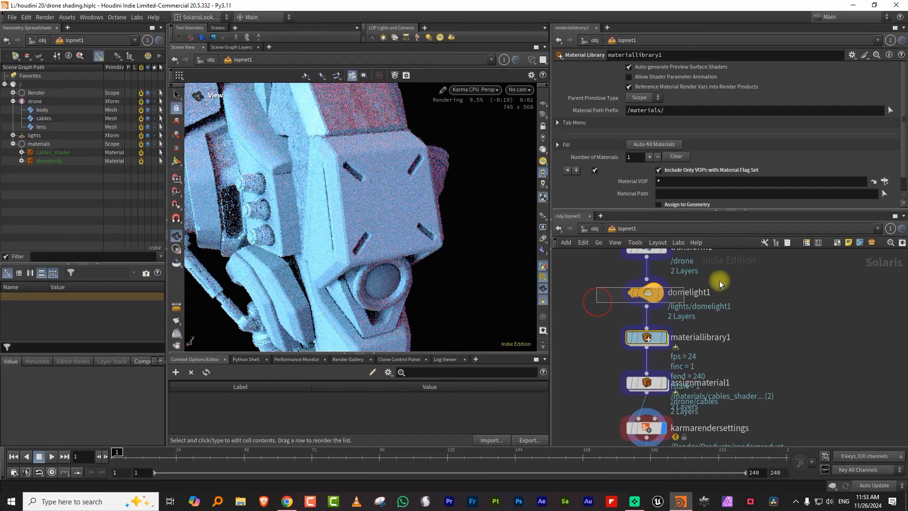
{"action": "left_click_drag", "start_coordinate": [720, 280], "coordinate": [717, 280]}
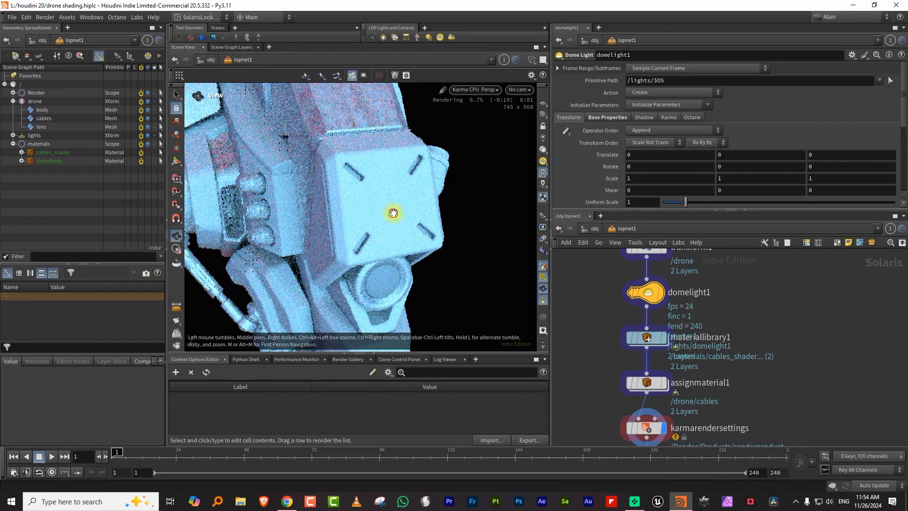
{"action": "left_click_drag", "start_coordinate": [393, 213], "coordinate": [420, 195]}
{"action": "middle_click_drag", "start_coordinate": [647, 338], "coordinate": [659, 304]}
{"action": "double_click", "coordinate": [659, 304]}
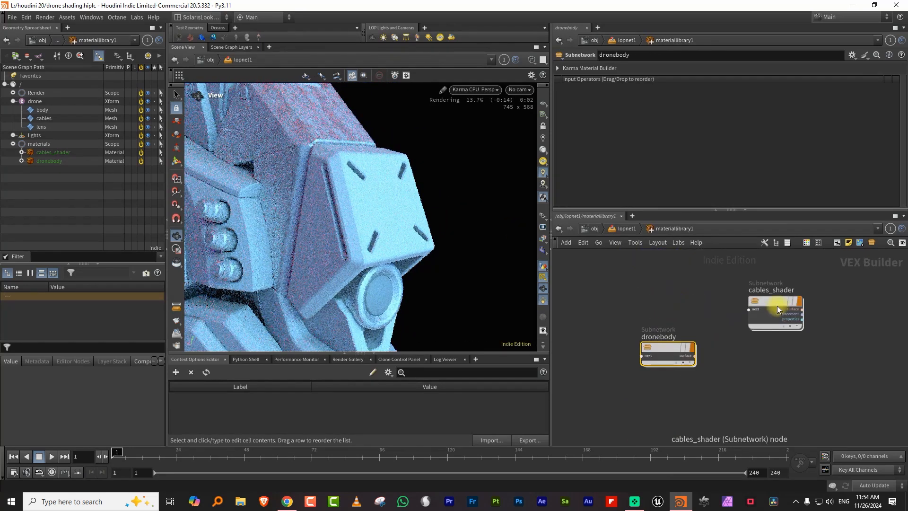
{"action": "double_click", "coordinate": [668, 354]}
Disconnect the metalness input of mtlxstandard_surface and set its metalness to 0.925
{"action": "left_click", "coordinate": [869, 281]}
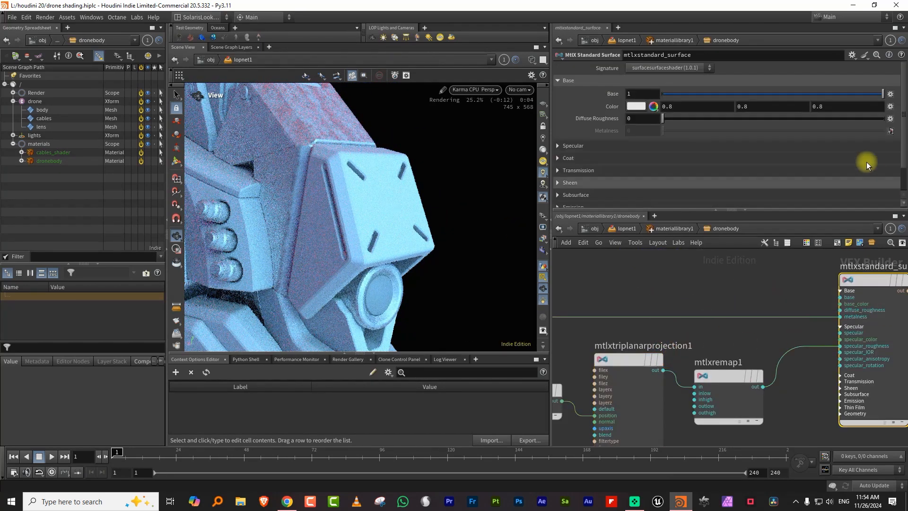
{"action": "key", "text": "y"}
{"action": "left_click_drag", "start_coordinate": [755, 301], "coordinate": [721, 318]}
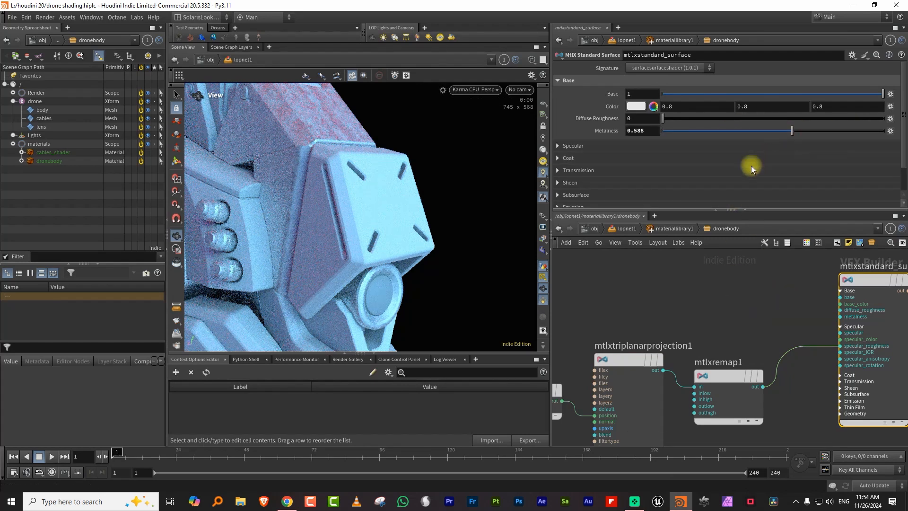
{"action": "left_click_drag", "start_coordinate": [410, 233], "coordinate": [547, 158]}
{"action": "left_click", "coordinate": [866, 131]}
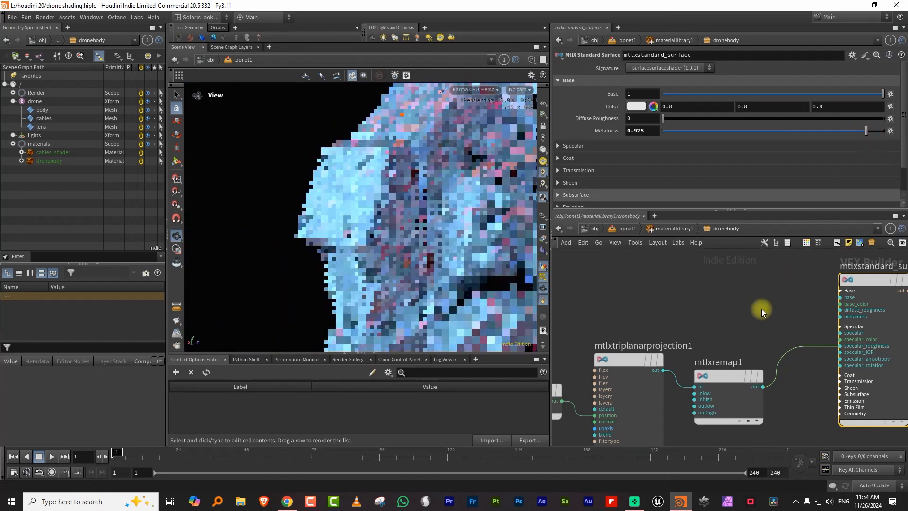
Set Inlow of mtlxremap1 to 0.54, undoing a trial adjustment along the way
{"action": "left_click", "coordinate": [752, 376]}
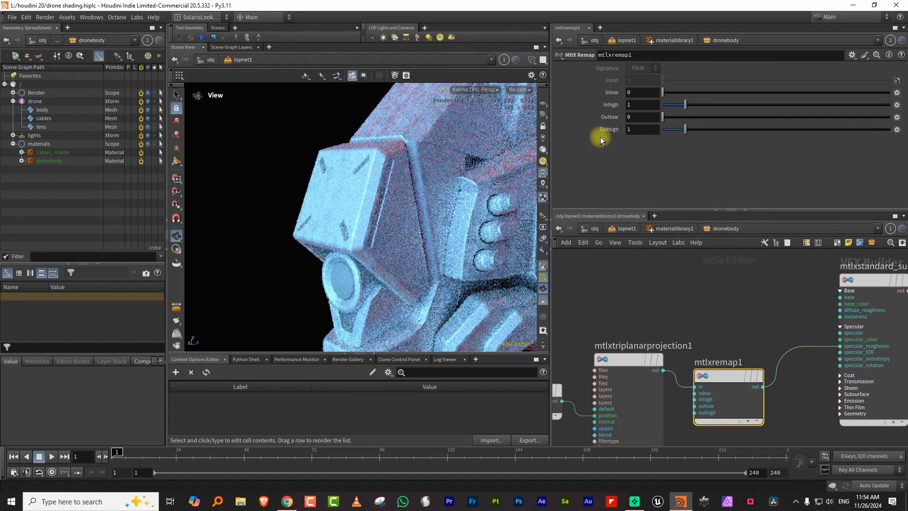
{"action": "key", "text": "space"}
{"action": "left_click_drag", "start_coordinate": [399, 172], "coordinate": [419, 217]}
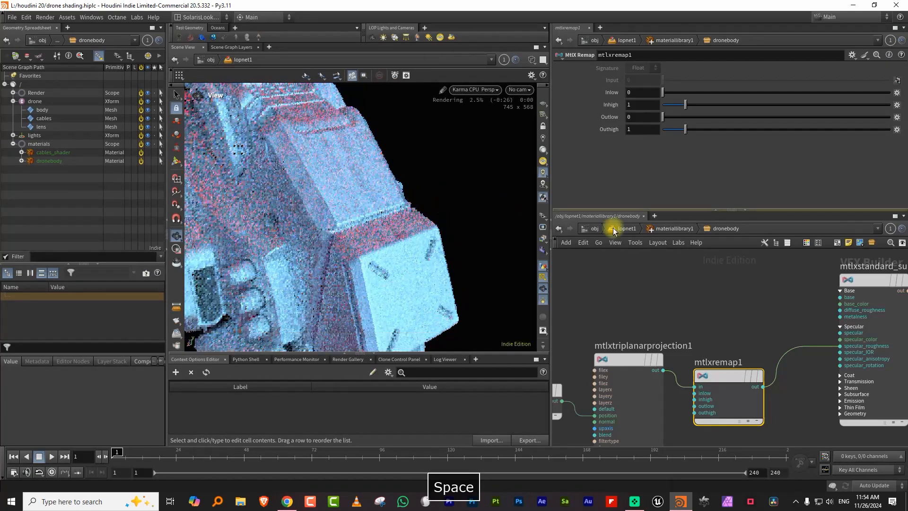
{"action": "left_click", "coordinate": [677, 94]}
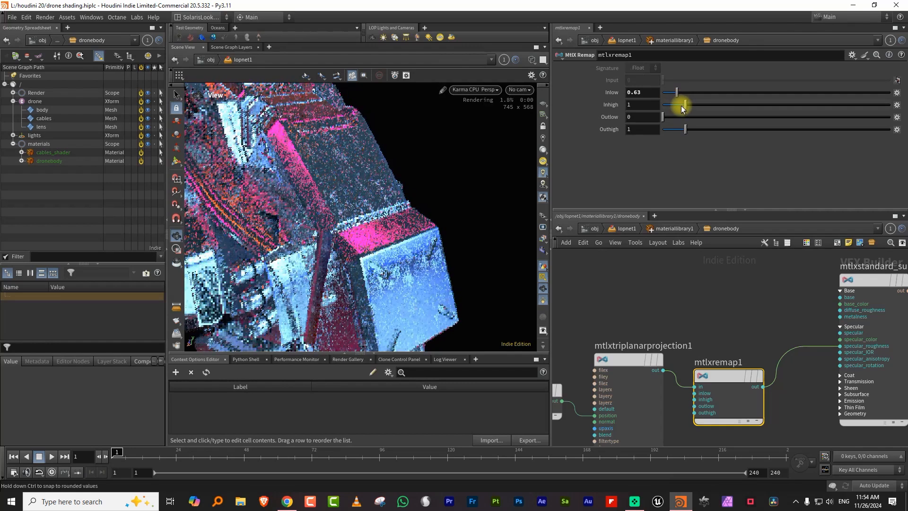
{"action": "left_click_drag", "start_coordinate": [682, 106], "coordinate": [681, 104]}
{"action": "key", "text": "ctrl+z"}
{"action": "left_click", "coordinate": [676, 93]}
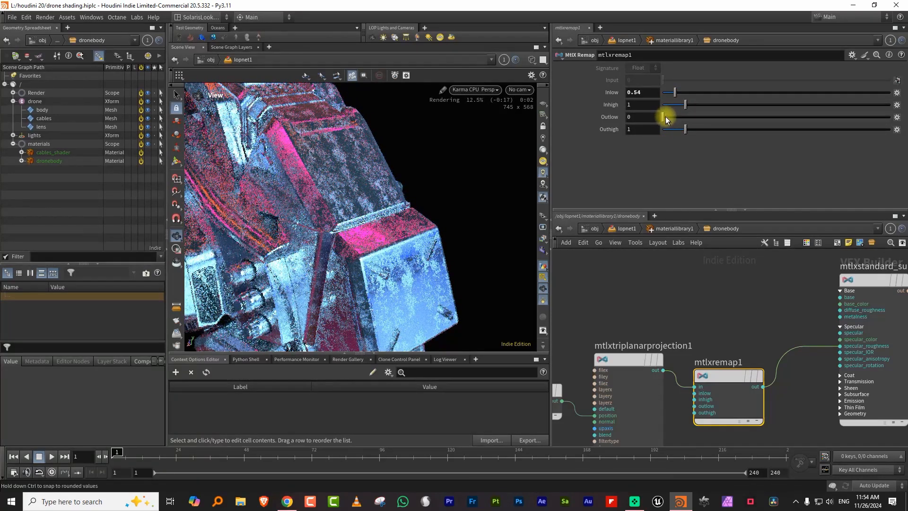
Set Outlow of mtlxremap1 to 0.08 and Outhigh to 0.5
{"action": "left_click", "coordinate": [666, 117]}
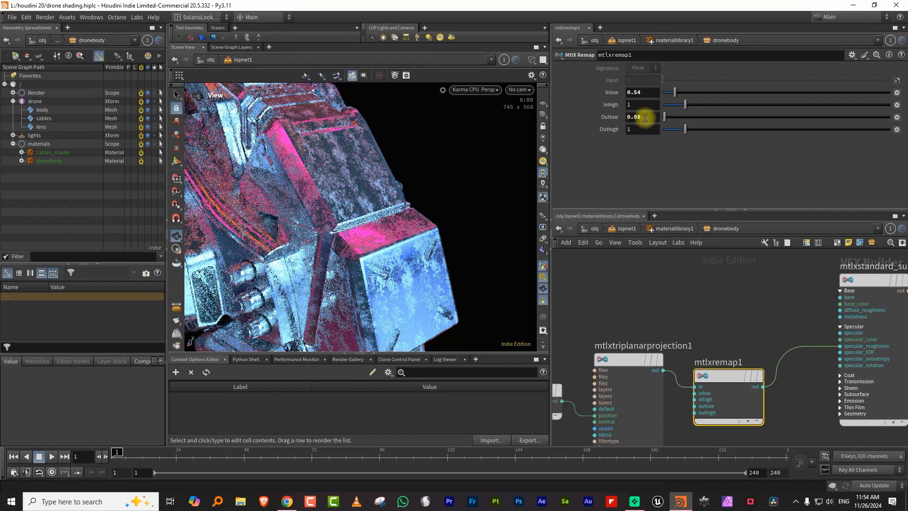
{"action": "left_click_drag", "start_coordinate": [672, 128], "coordinate": [673, 130]}
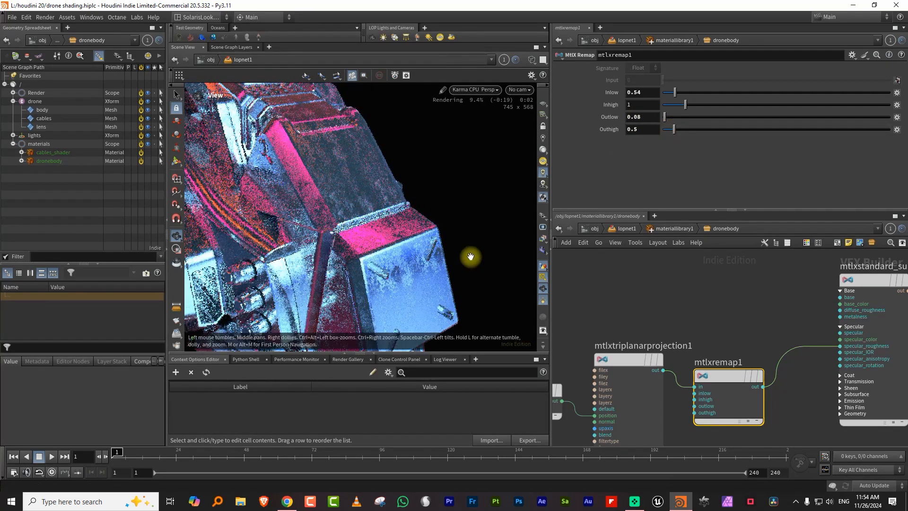
{"action": "left_click_drag", "start_coordinate": [432, 271], "coordinate": [478, 236]}
{"action": "scroll", "coordinate": [743, 326], "scroll_direction": "down", "scroll_amount": 3}
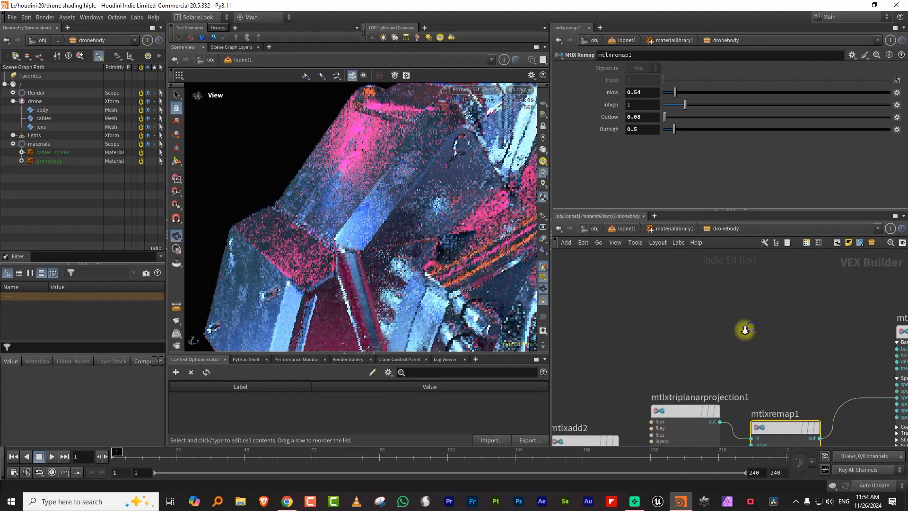
{"action": "key", "text": "Tab"}
{"action": "type", "text": "rem"}
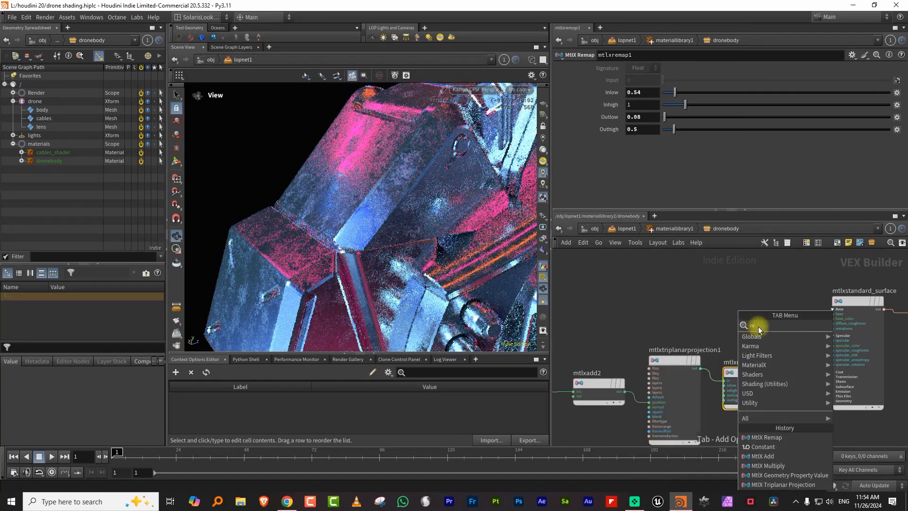
{"action": "left_click", "coordinate": [711, 327]}
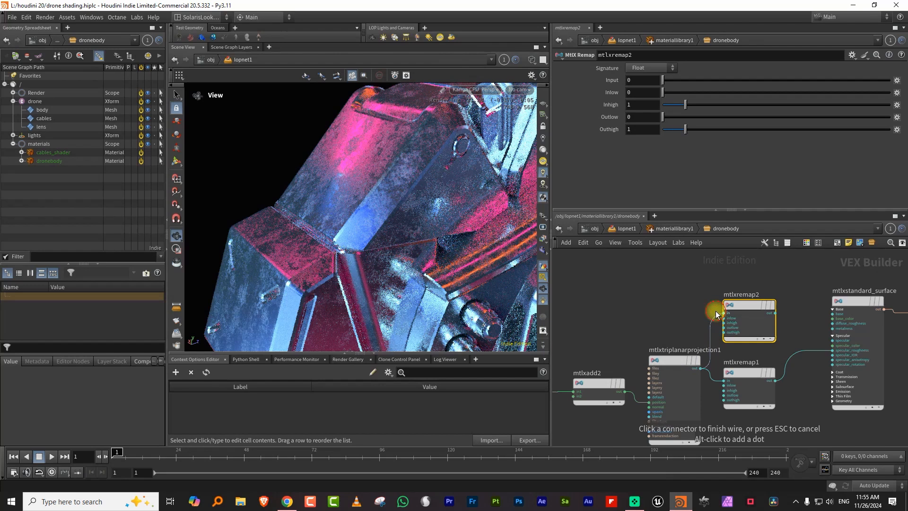
{"action": "left_click", "coordinate": [717, 314]}
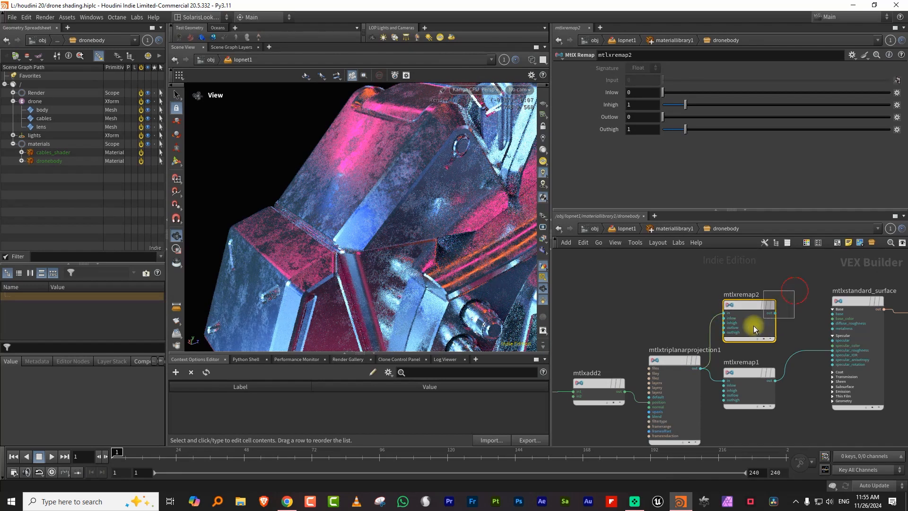
{"action": "key", "text": "Delete"}
Duplicate mtlxremap1 with its settings and place the copy above the original
{"action": "left_click", "coordinate": [748, 393]}
{"action": "key", "text": "ctrl+c"}
{"action": "key", "text": "ctrl+v"}
{"action": "left_click_drag", "start_coordinate": [749, 380], "coordinate": [744, 307]}
Add a MtlX Multiply node and connect the mtlxmix3 output to its in1 input
{"action": "scroll", "coordinate": [740, 314], "scroll_direction": "down", "scroll_amount": 4}
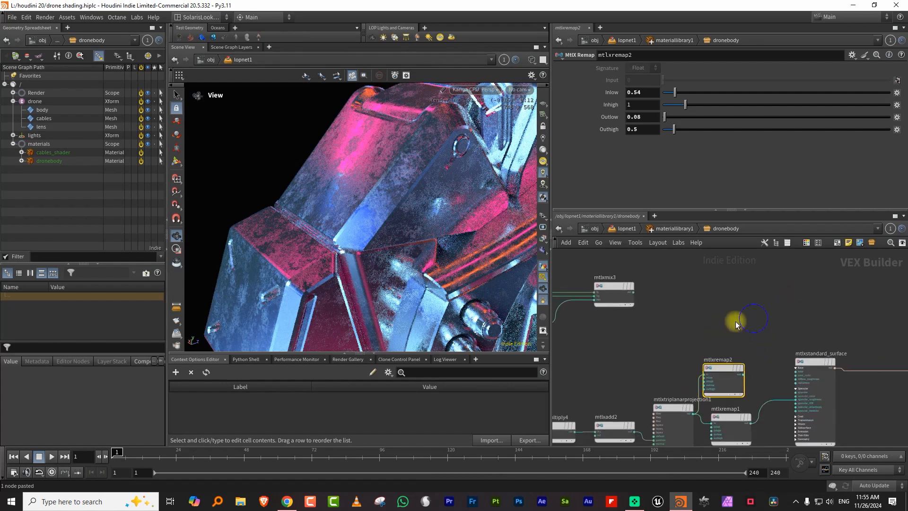
{"action": "key", "text": "Tab"}
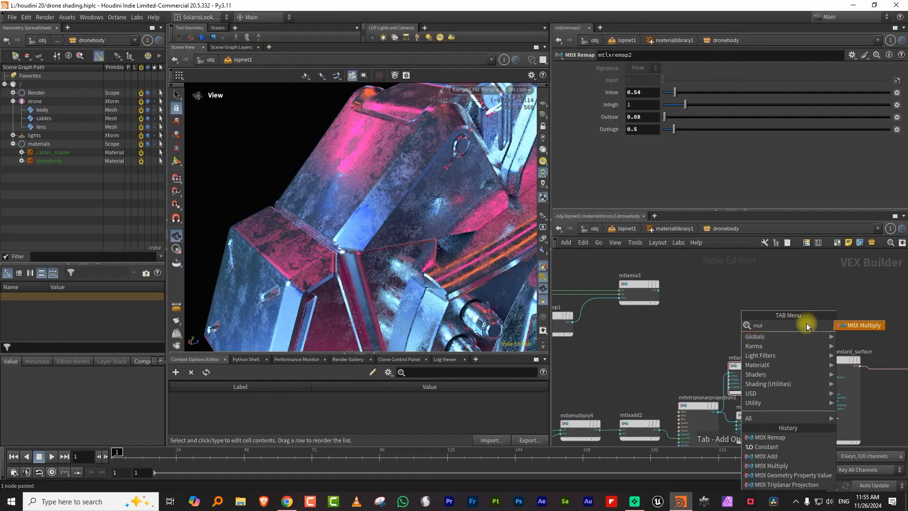
{"action": "left_click", "coordinate": [660, 290]}
{"action": "left_click", "coordinate": [763, 298]}
Connect mtlxremap2 to in2 of mtlxmultiply5 and the multiply output to base_color of mtlxstandard_surface
{"action": "left_click", "coordinate": [769, 372]}
{"action": "left_click", "coordinate": [766, 302]}
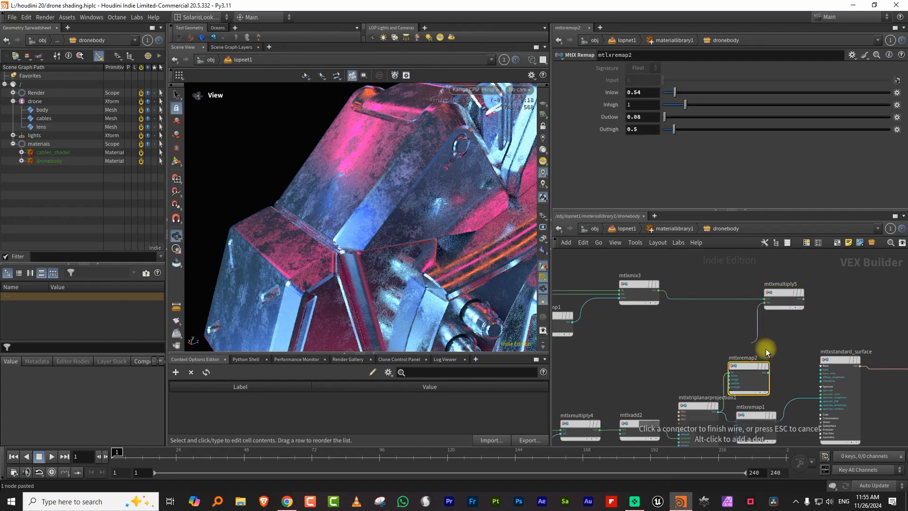
{"action": "left_click", "coordinate": [772, 370]}
{"action": "left_click", "coordinate": [804, 299]}
{"action": "left_click", "coordinate": [810, 373]}
Move mtlxremap2 closer to mtlxmultiply5 and set its Outhigh to 1 and Outlow to 0.8
{"action": "left_click_drag", "start_coordinate": [752, 365], "coordinate": [733, 319]}
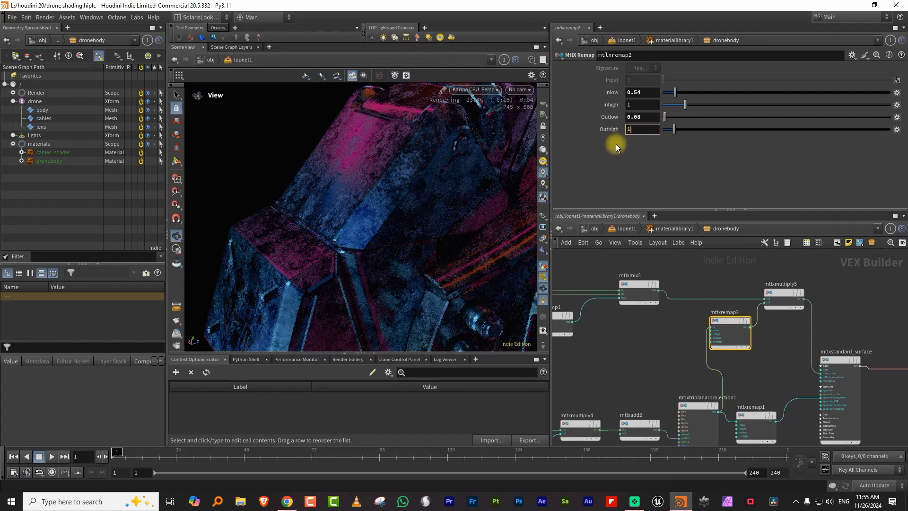
{"action": "key", "text": "Return"}
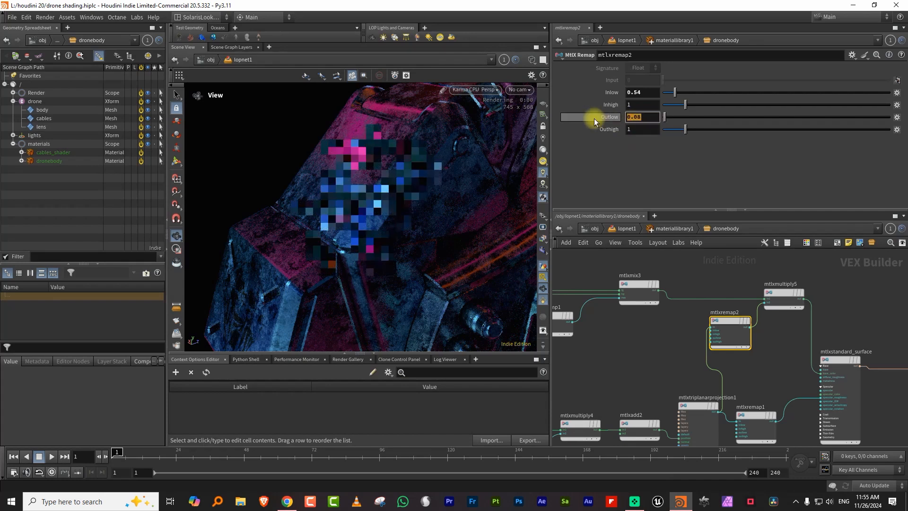
{"action": "type", "text": "0.8"}
{"action": "key", "text": "Return"}
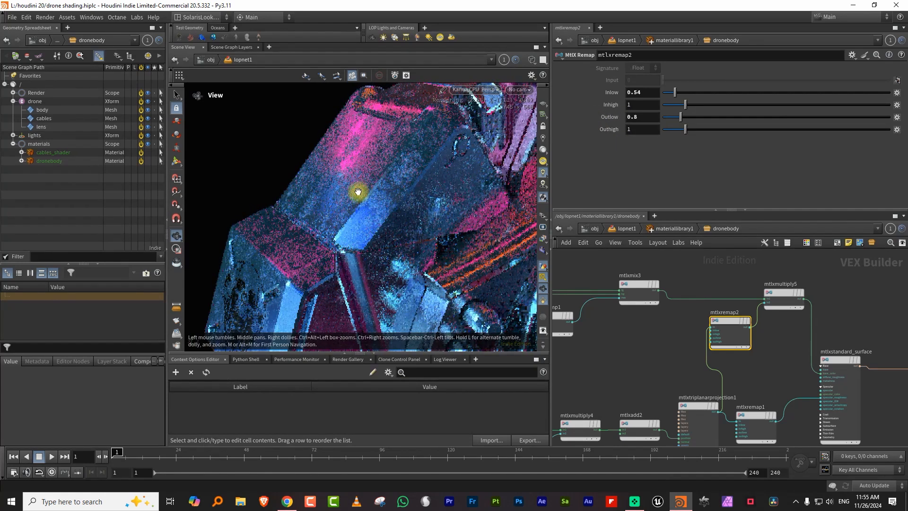
{"action": "left_click_drag", "start_coordinate": [394, 195], "coordinate": [414, 174]}
Connect the output of mtlxadd1 to the metalness input of mtlxstandard_surface
{"action": "left_click_drag", "start_coordinate": [785, 361], "coordinate": [862, 384]}
{"action": "middle_click_drag", "start_coordinate": [580, 351], "coordinate": [689, 319]}
{"action": "scroll", "coordinate": [712, 307], "scroll_direction": "down", "scroll_amount": 4}
{"action": "left_click_drag", "start_coordinate": [770, 325], "coordinate": [851, 362]}
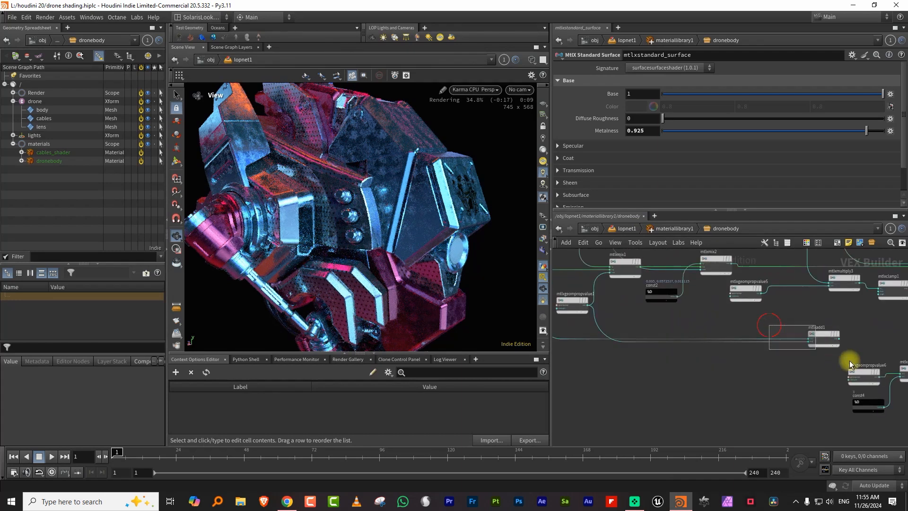
{"action": "middle_click_drag", "start_coordinate": [728, 317], "coordinate": [569, 298]}
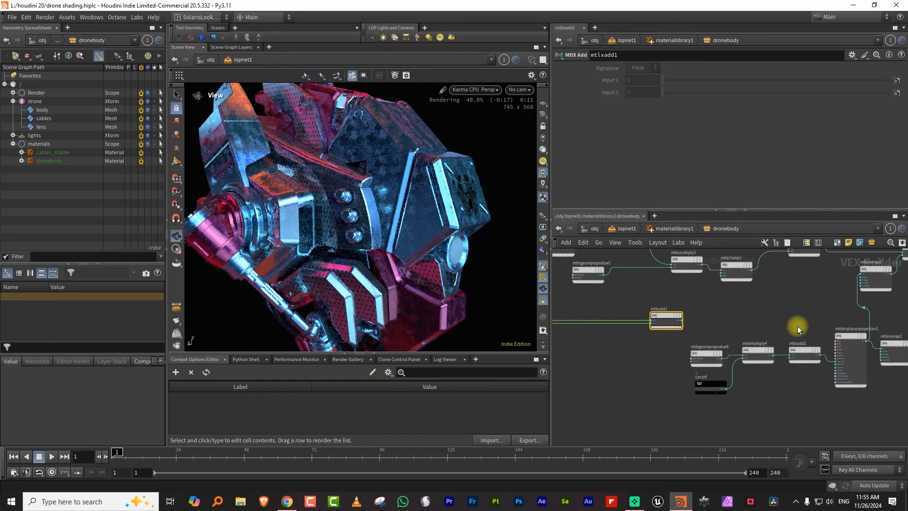
{"action": "middle_click_drag", "start_coordinate": [798, 325], "coordinate": [693, 307]}
{"action": "left_click_drag", "start_coordinate": [561, 296], "coordinate": [680, 291]}
{"action": "scroll", "coordinate": [722, 294], "scroll_direction": "up", "scroll_amount": 3}
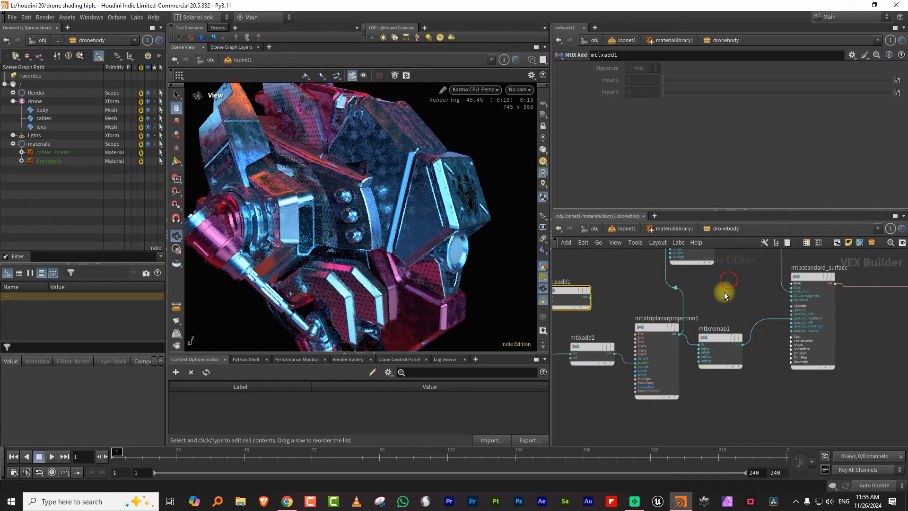
{"action": "left_click", "coordinate": [587, 297]}
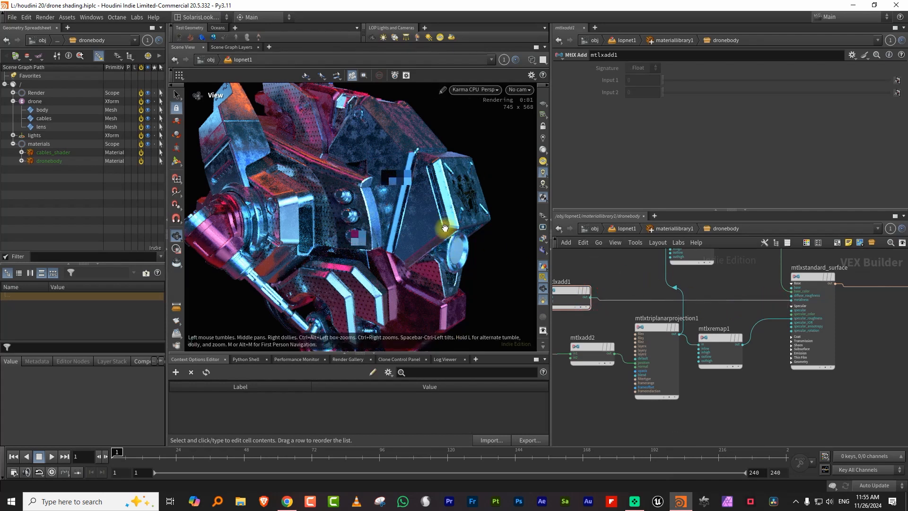
Set the Diffuse Roughness of mtlxstandard_surface to 0.618
{"action": "middle_click_drag", "start_coordinate": [408, 169], "coordinate": [384, 231]}
{"action": "scroll", "coordinate": [358, 216], "scroll_direction": "up", "scroll_amount": 2}
{"action": "middle_click_drag", "start_coordinate": [604, 318], "coordinate": [769, 309]}
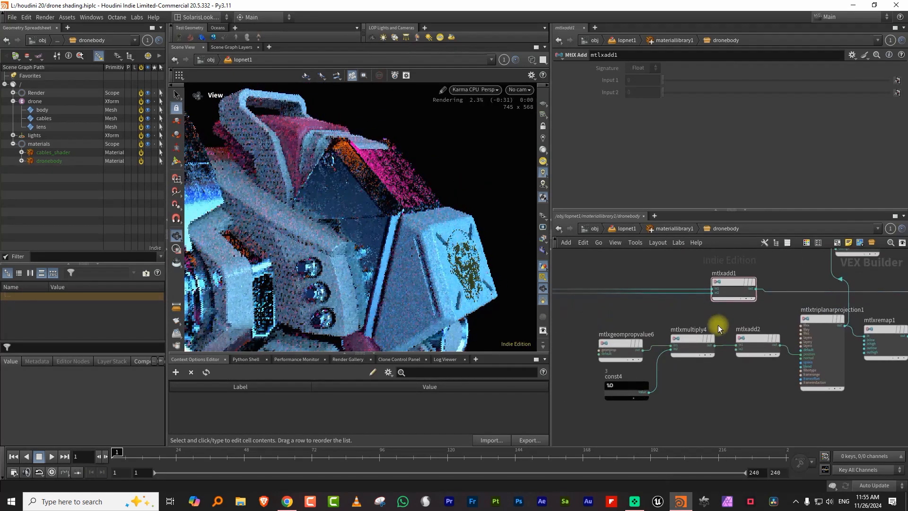
{"action": "left_click", "coordinate": [625, 392]}
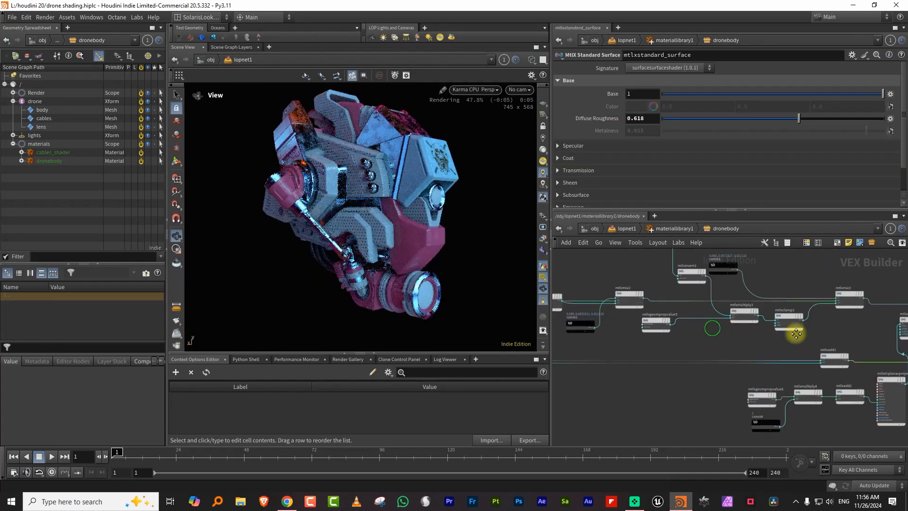
Make the middle pink stop of the DRONE_BASE_COLOR ramp more saturated
{"action": "scroll", "coordinate": [780, 304], "scroll_direction": "down", "scroll_amount": 3}
{"action": "left_click_drag", "start_coordinate": [662, 283], "coordinate": [596, 331]}
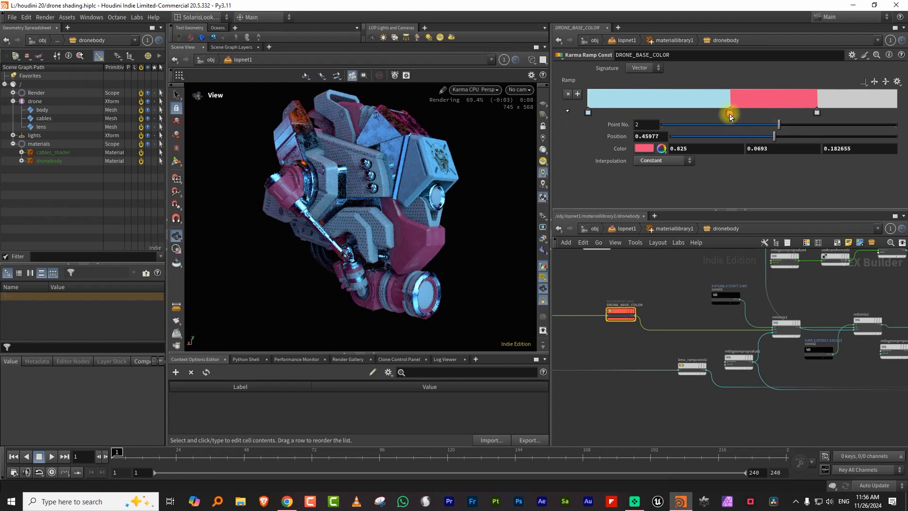
{"action": "double_click", "coordinate": [730, 114]}
Set the Seed of mtlxrandomfloat1 to 8 to redistribute the colors across the drone's parts
{"action": "middle_click_drag", "start_coordinate": [650, 289], "coordinate": [862, 295]}
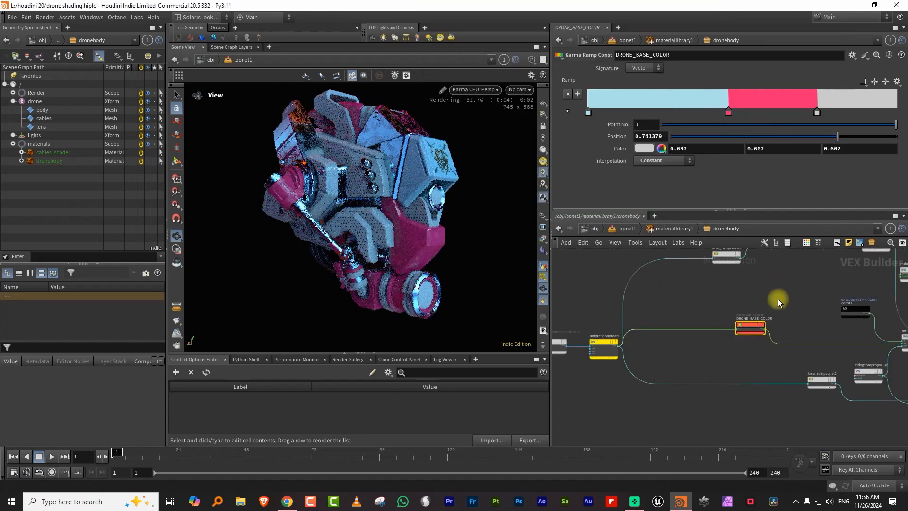
{"action": "left_click_drag", "start_coordinate": [667, 301], "coordinate": [683, 370]}
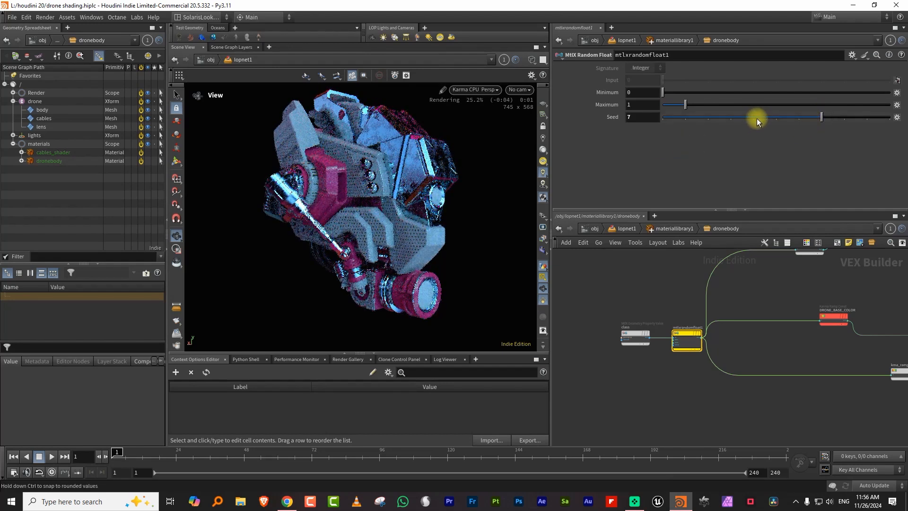
{"action": "left_click_drag", "start_coordinate": [430, 166], "coordinate": [426, 185]}
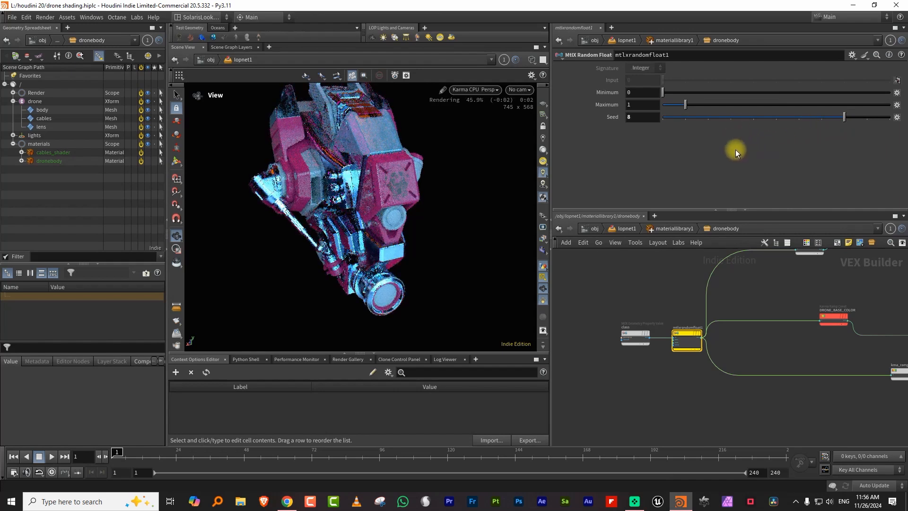
Change the const3 color feeding mtlxmix3 to a warm off-white of 0.865, 0.836585, 0.801855
{"action": "middle_click_drag", "start_coordinate": [776, 282], "coordinate": [576, 320]}
{"action": "middle_click_drag", "start_coordinate": [695, 313], "coordinate": [563, 330]}
{"action": "middle_click_drag", "start_coordinate": [762, 278], "coordinate": [626, 285]}
{"action": "middle_click_drag", "start_coordinate": [751, 314], "coordinate": [694, 291]}
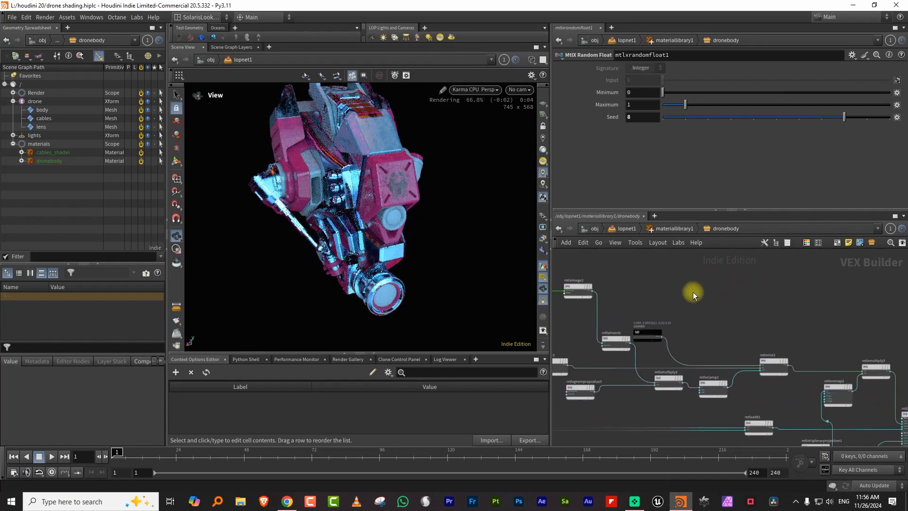
{"action": "left_click_drag", "start_coordinate": [605, 320], "coordinate": [646, 305]}
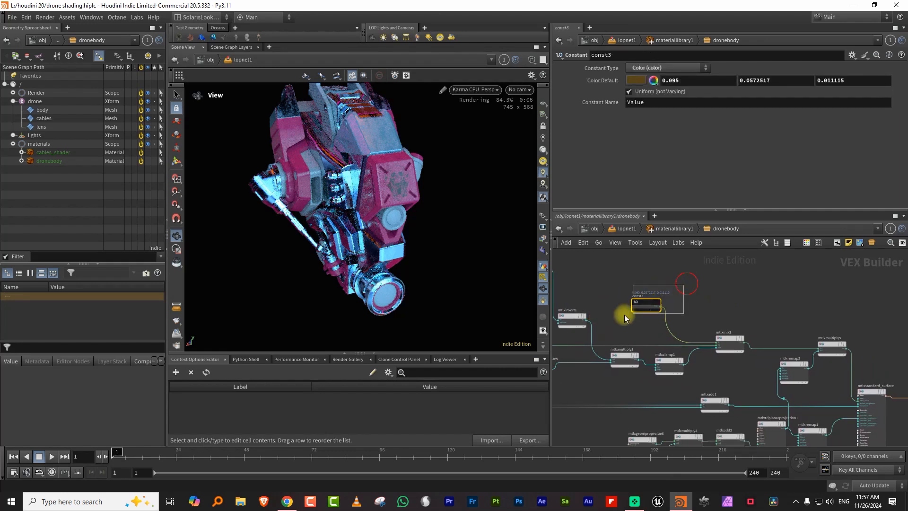
{"action": "left_click", "coordinate": [637, 80]}
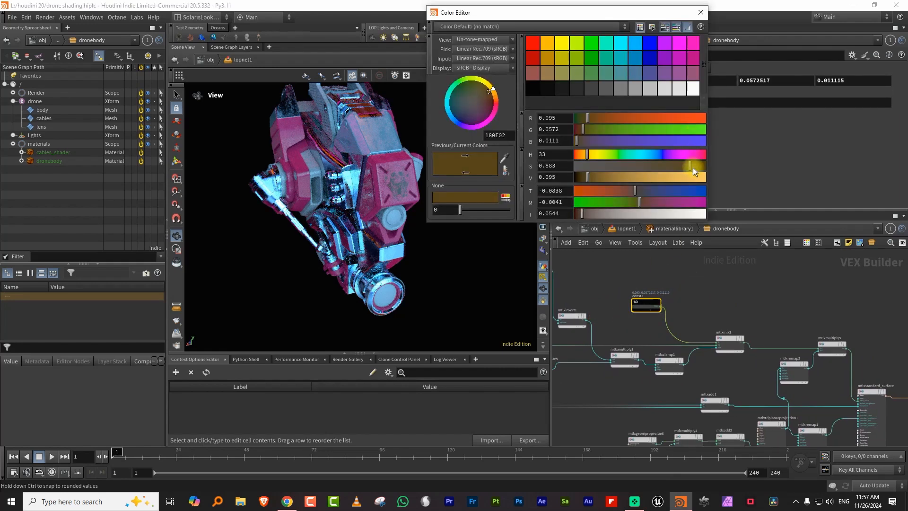
{"action": "left_click_drag", "start_coordinate": [687, 177], "coordinate": [596, 177]}
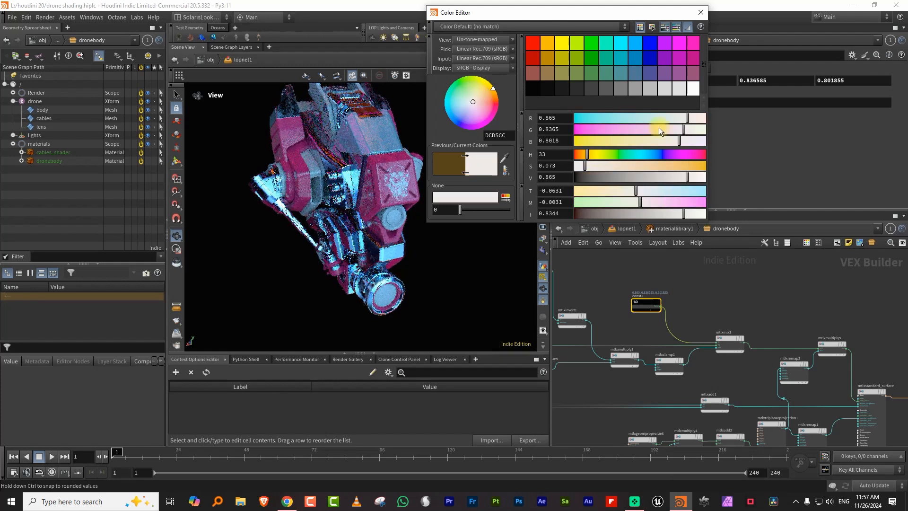
{"action": "left_click", "coordinate": [700, 13]}
{"action": "left_click_drag", "start_coordinate": [436, 196], "coordinate": [372, 238]}
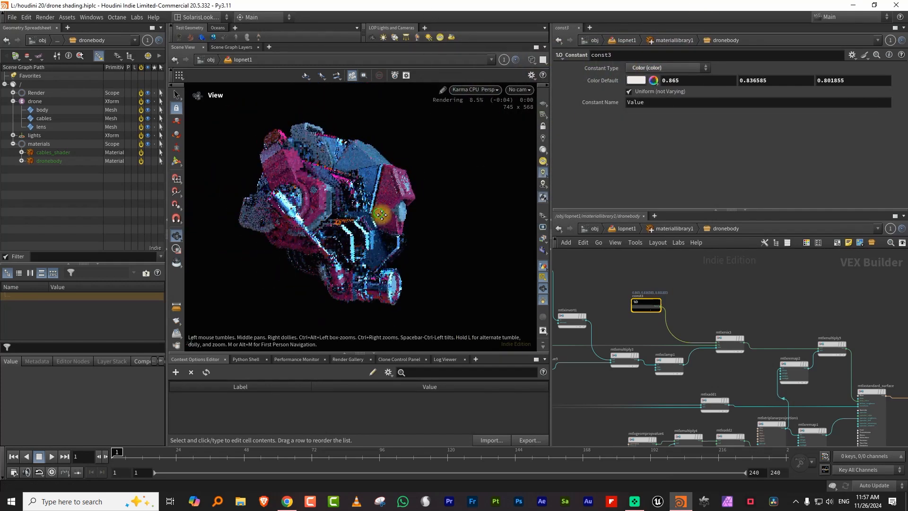
In lopnet1, make room below domelight1, duplicate it and insert the copy on the wire before materiallibrary1
{"action": "left_click", "coordinate": [627, 230]}
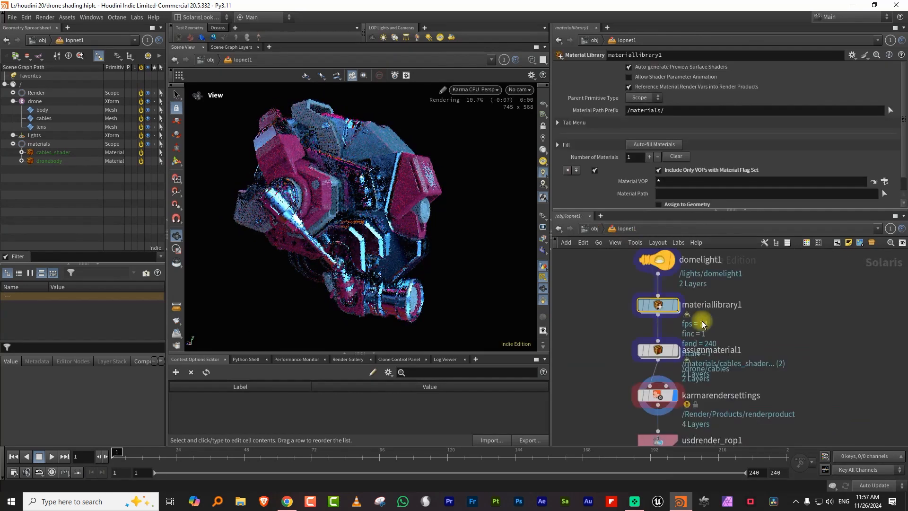
{"action": "middle_click_drag", "start_coordinate": [620, 275], "coordinate": [625, 288]}
{"action": "scroll", "coordinate": [624, 288], "scroll_direction": "down", "scroll_amount": 5}
{"action": "left_click_drag", "start_coordinate": [624, 371], "coordinate": [640, 360]}
{"action": "left_click_drag", "start_coordinate": [616, 296], "coordinate": [685, 266]}
{"action": "middle_click_drag", "start_coordinate": [695, 284], "coordinate": [688, 302]}
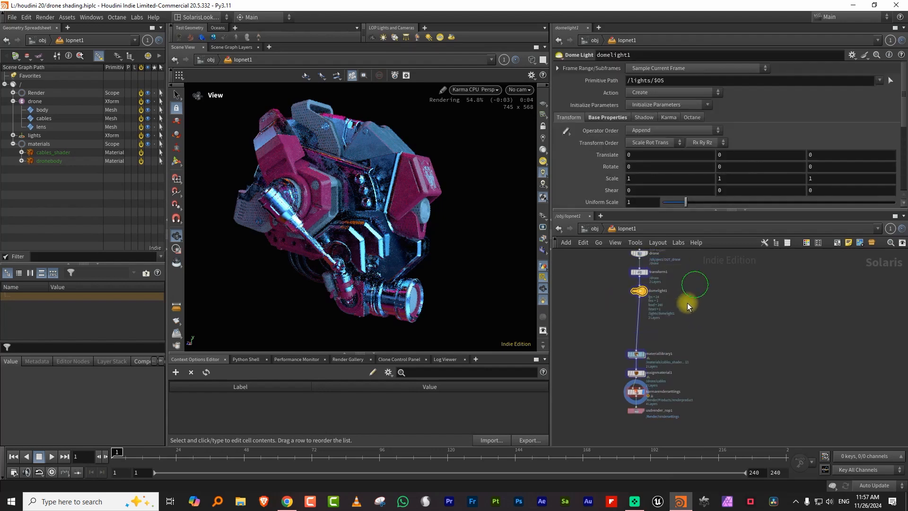
{"action": "key", "text": "ctrl+c"}
{"action": "key", "text": "ctrl+v"}
{"action": "left_click_drag", "start_coordinate": [691, 300], "coordinate": [645, 323]}
Rotate domelight2 with its viewport handle to -153.1 degrees around Y
{"action": "key", "text": "Return"}
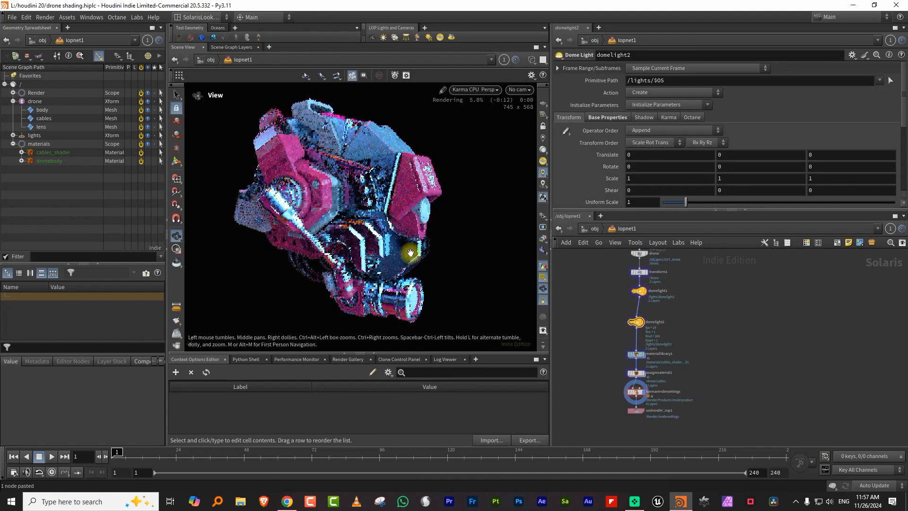
{"action": "key", "text": "space"}
{"action": "left_click_drag", "start_coordinate": [341, 187], "coordinate": [341, 208]}
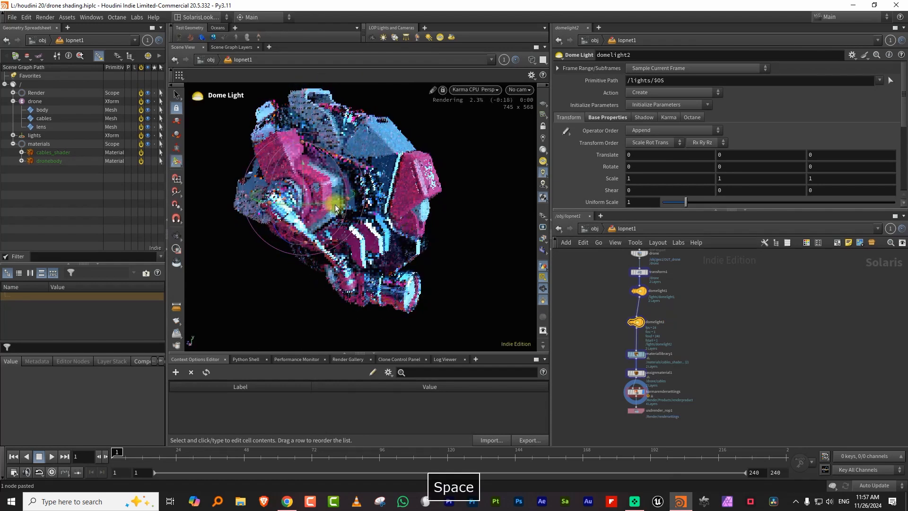
{"action": "left_click_drag", "start_coordinate": [262, 208], "coordinate": [260, 209]}
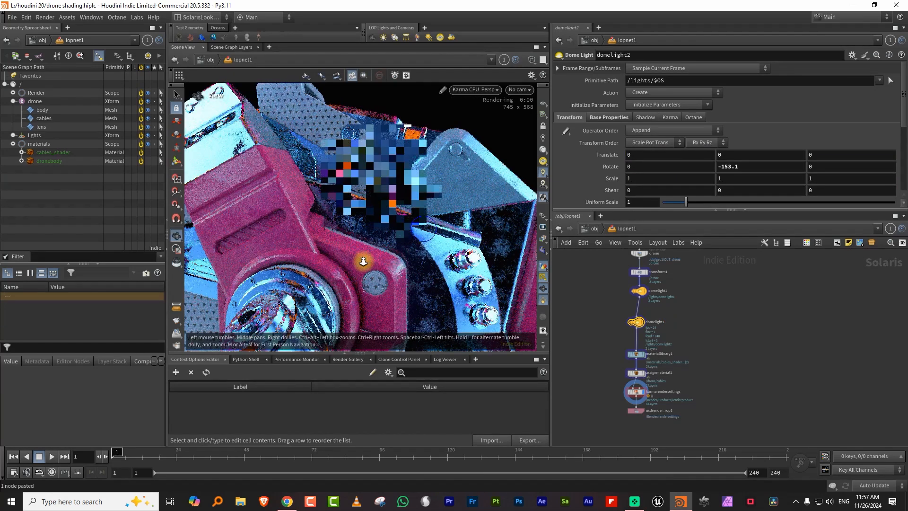
{"action": "right_click_drag", "start_coordinate": [365, 262], "coordinate": [371, 218]}
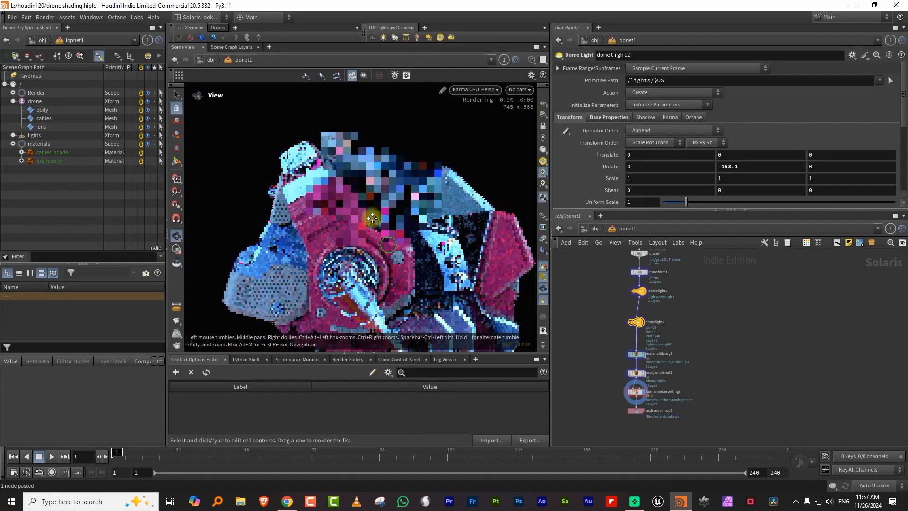
{"action": "left_click_drag", "start_coordinate": [371, 217], "coordinate": [359, 201]}
Go back into the dronebody material and shift the pattern mask ramp's stops to lower positions
{"action": "middle_click_drag", "start_coordinate": [672, 281], "coordinate": [692, 310]}
{"action": "scroll", "coordinate": [692, 310], "scroll_direction": "up", "scroll_amount": 2}
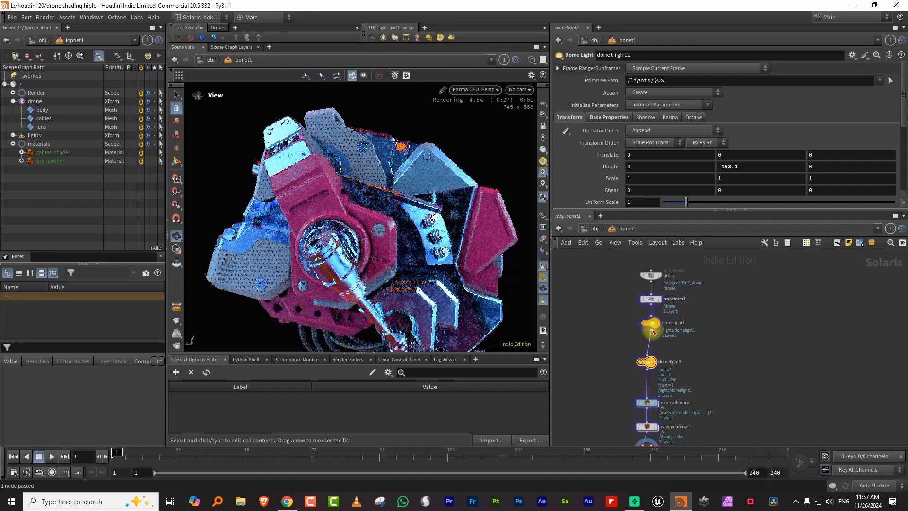
{"action": "double_click", "coordinate": [650, 401]}
{"action": "double_click", "coordinate": [666, 347]}
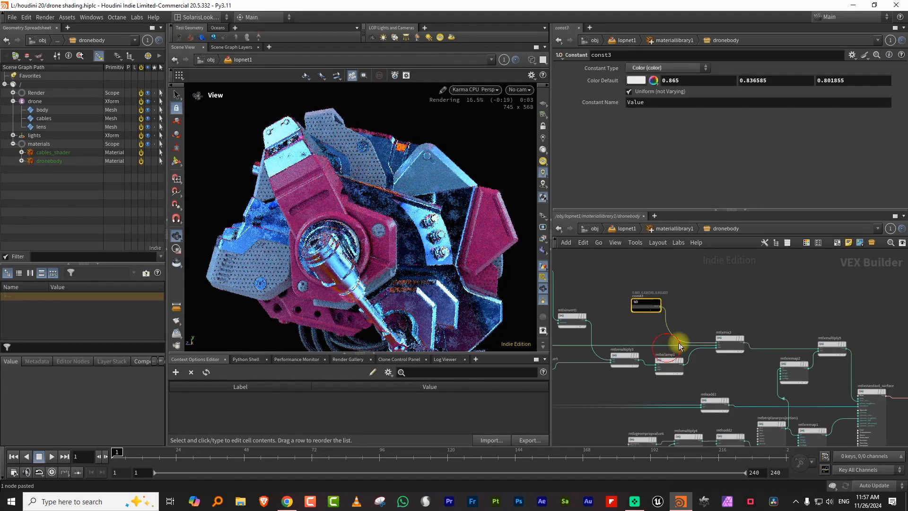
{"action": "left_click_drag", "start_coordinate": [792, 117], "coordinate": [721, 119]}
{"action": "left_click_drag", "start_coordinate": [799, 116], "coordinate": [728, 118]}
{"action": "left_click_drag", "start_coordinate": [881, 116], "coordinate": [794, 117]}
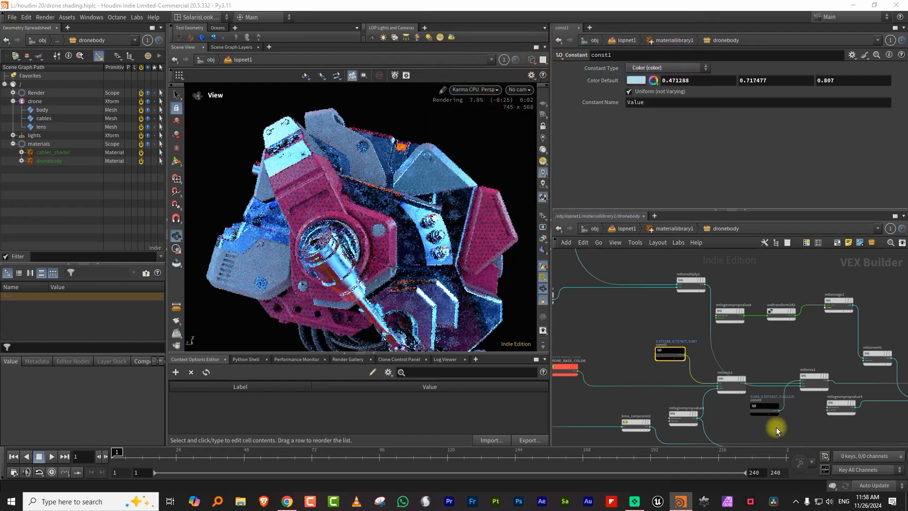
Change the const2 color to a warm off-white of 0.923, 0.868589, 0.802087
{"action": "left_click_drag", "start_coordinate": [751, 423], "coordinate": [793, 395]}
{"action": "left_click", "coordinate": [636, 81]}
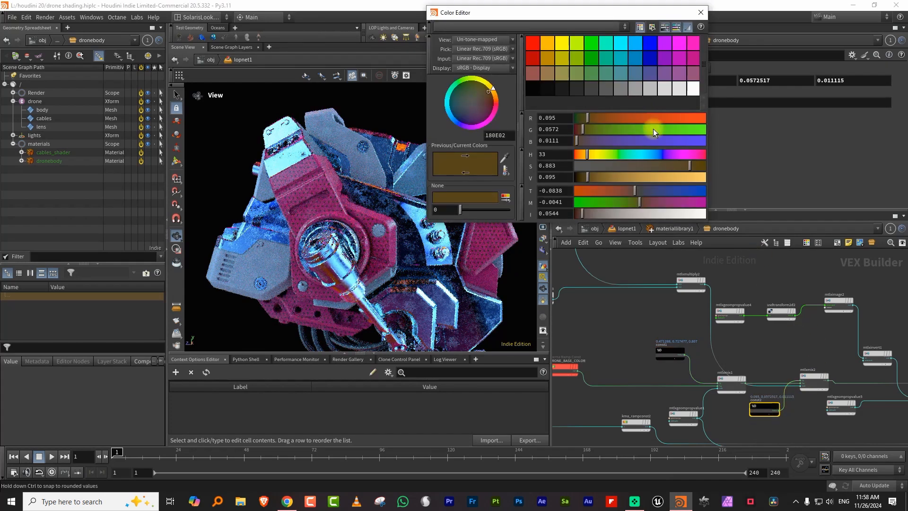
{"action": "left_click", "coordinate": [693, 178]}
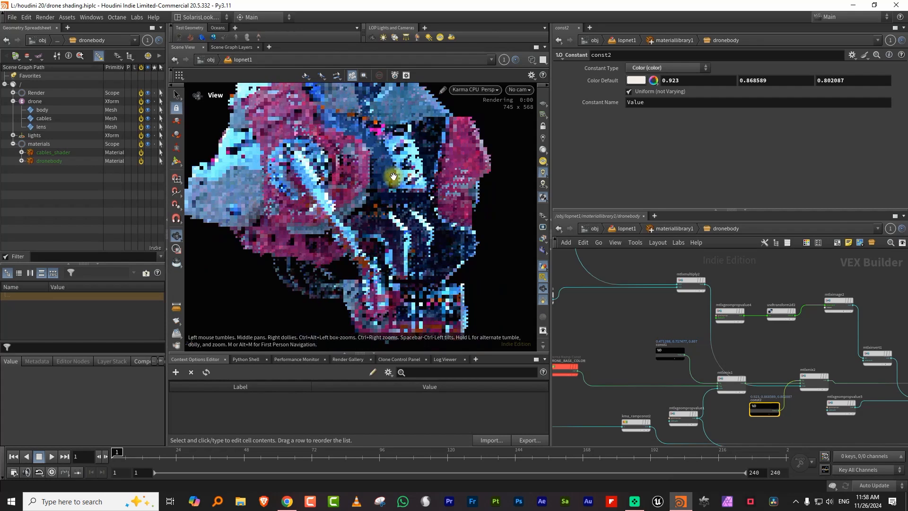
Switch the viewport from Karma CPU to the non-rendered display and save the scene
{"action": "right_click_drag", "start_coordinate": [395, 179], "coordinate": [406, 202]}
{"action": "left_click_drag", "start_coordinate": [405, 203], "coordinate": [493, 110]}
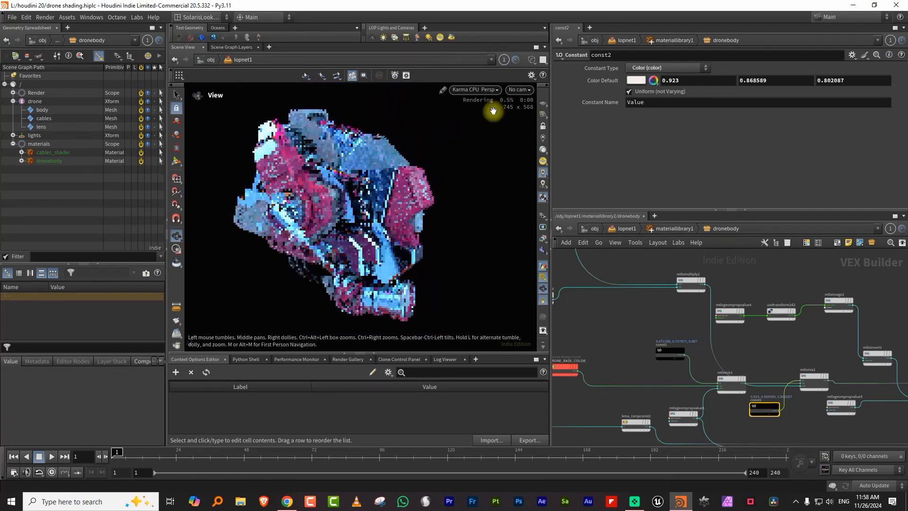
{"action": "left_click", "coordinate": [487, 90]}
{"action": "left_click", "coordinate": [487, 124]}
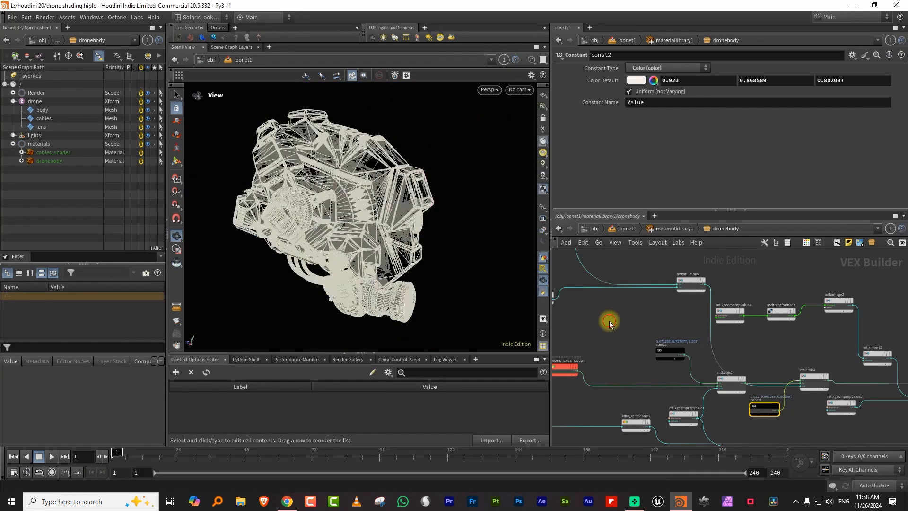
{"action": "key", "text": "ctrl+s"}
Set the Engine Settings of karmarendersettings to XPU Parameters and render the viewport with Karma XPU
{"action": "left_click", "coordinate": [627, 229]}
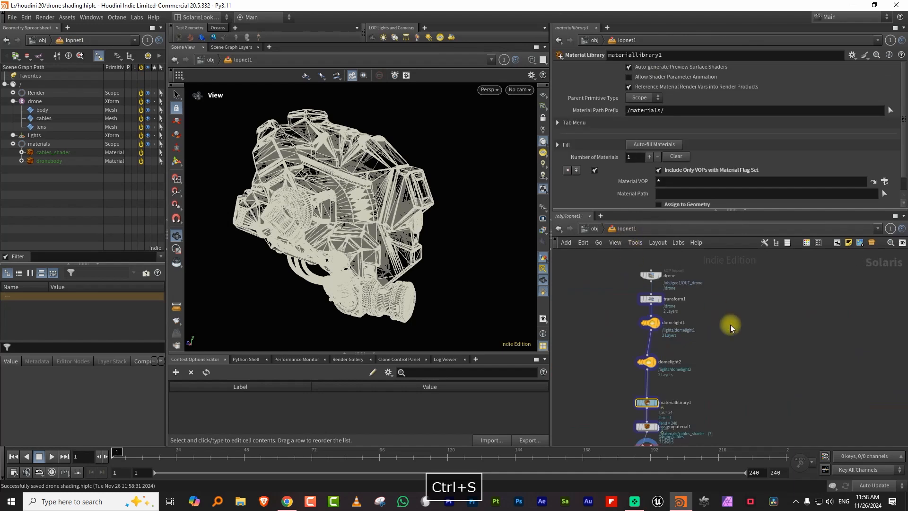
{"action": "left_click_drag", "start_coordinate": [690, 362], "coordinate": [608, 382]}
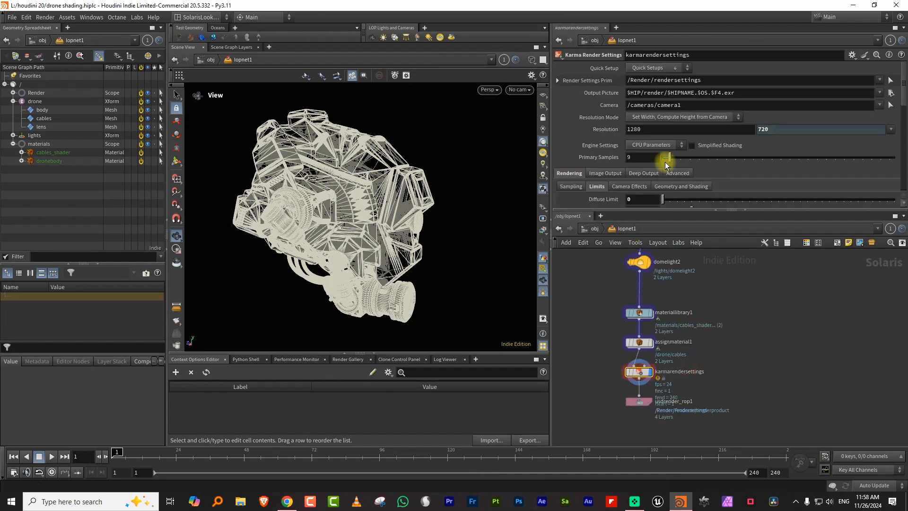
{"action": "left_click", "coordinate": [650, 164]}
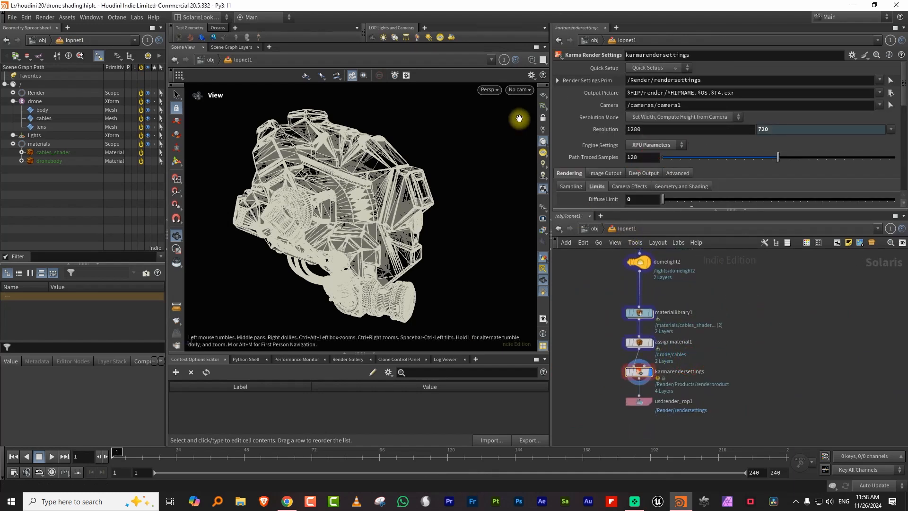
{"action": "left_click", "coordinate": [492, 90]}
{"action": "left_click", "coordinate": [510, 144]}
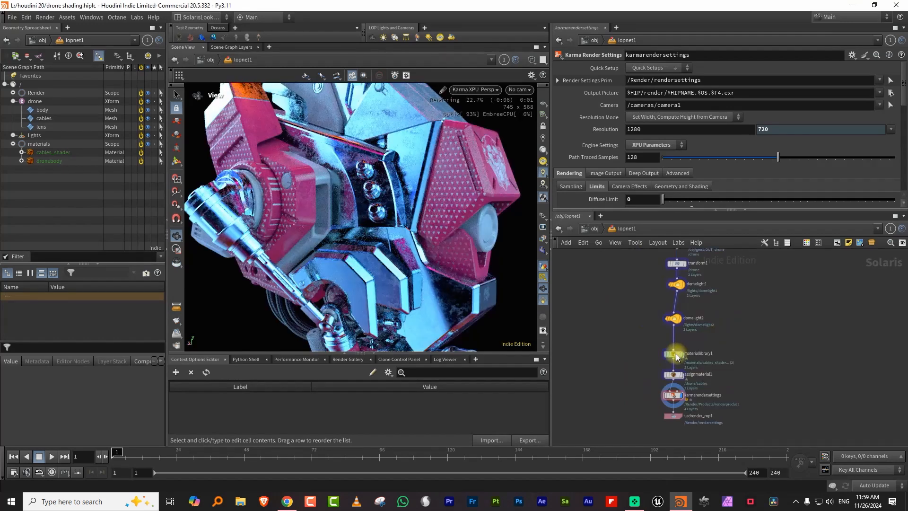
Reopen the dronebody material and change the Seed of mtlxrandomfloat1 for a different color distribution
{"action": "double_click", "coordinate": [674, 354]}
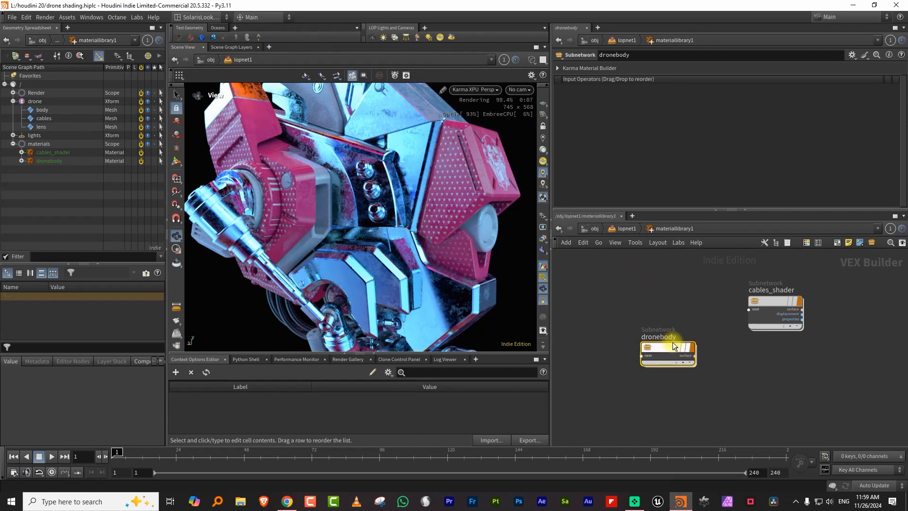
{"action": "double_click", "coordinate": [673, 350]}
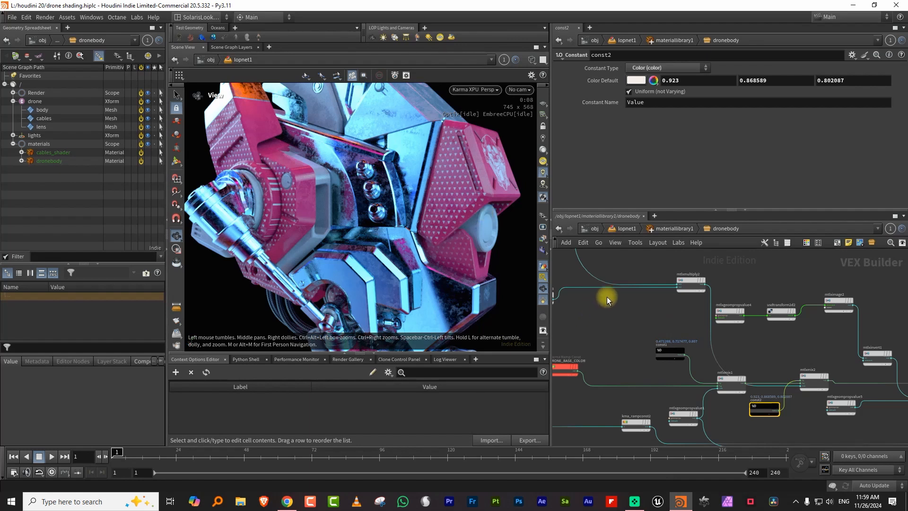
{"action": "middle_click_drag", "start_coordinate": [650, 315], "coordinate": [699, 304]}
{"action": "scroll", "coordinate": [671, 295], "scroll_direction": "down", "scroll_amount": 3}
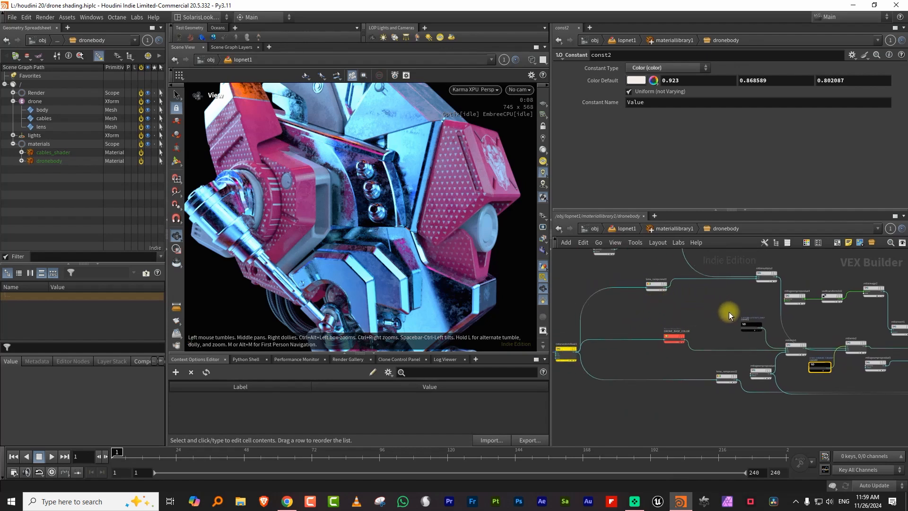
{"action": "middle_click_drag", "start_coordinate": [569, 317], "coordinate": [643, 305]}
{"action": "left_click", "coordinate": [641, 340]}
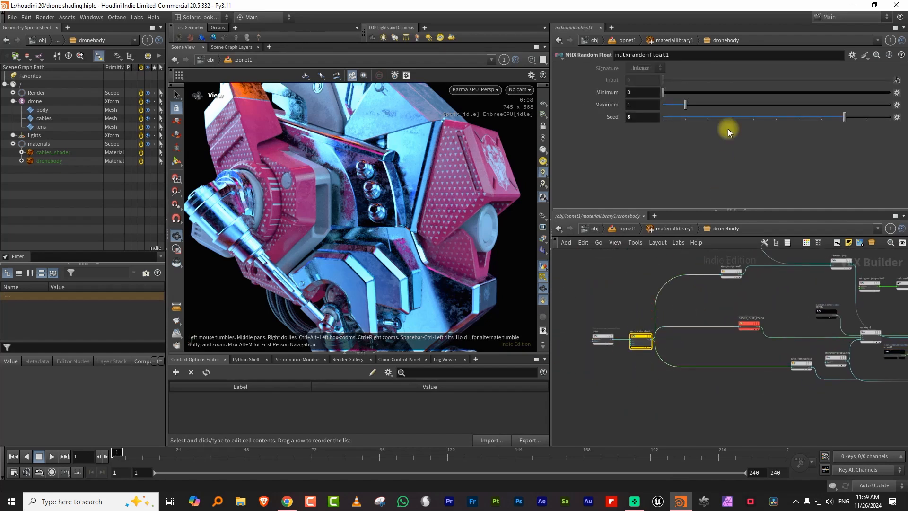
{"action": "left_click", "coordinate": [764, 118]}
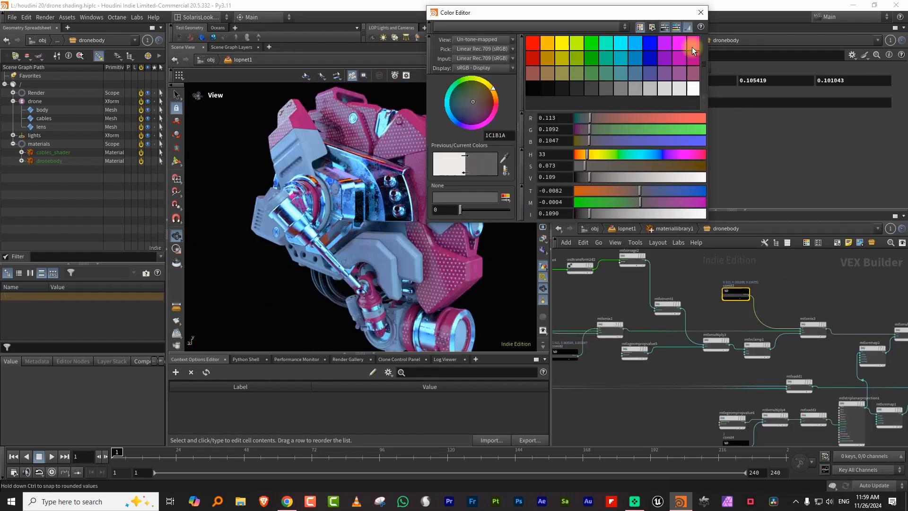
Darken the const3 color to a gray of 0.109, 0.105419, 0.101043 and check it on the drone
{"action": "left_click", "coordinate": [701, 16]}
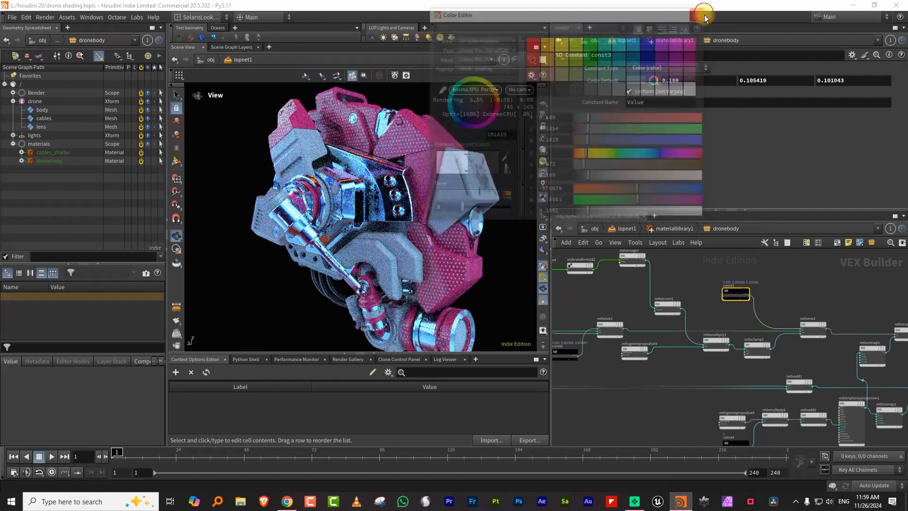
{"action": "mouse_move", "coordinate": [462, 196]}
{"action": "left_mouse_down"}
{"action": "mouse_move", "coordinate": [432, 203]}
{"action": "mouse_move", "coordinate": [447, 194]}
{"action": "left_mouse_up"}
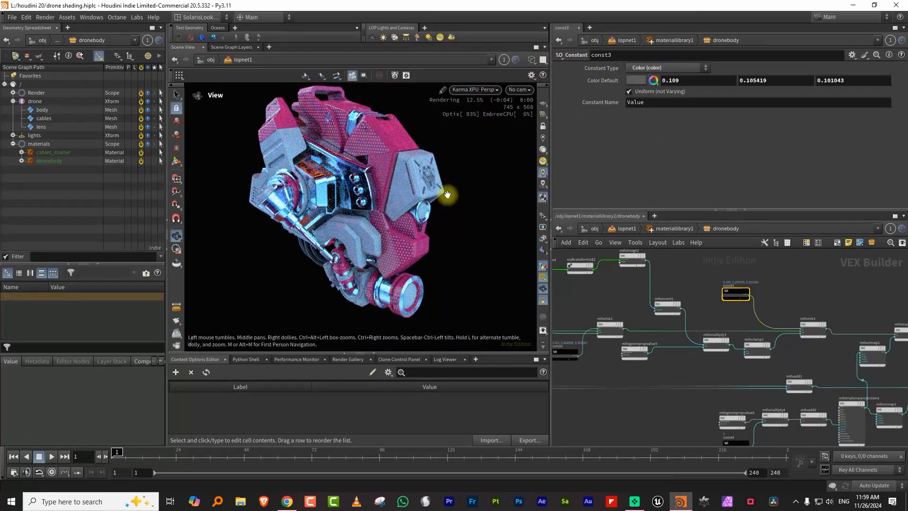